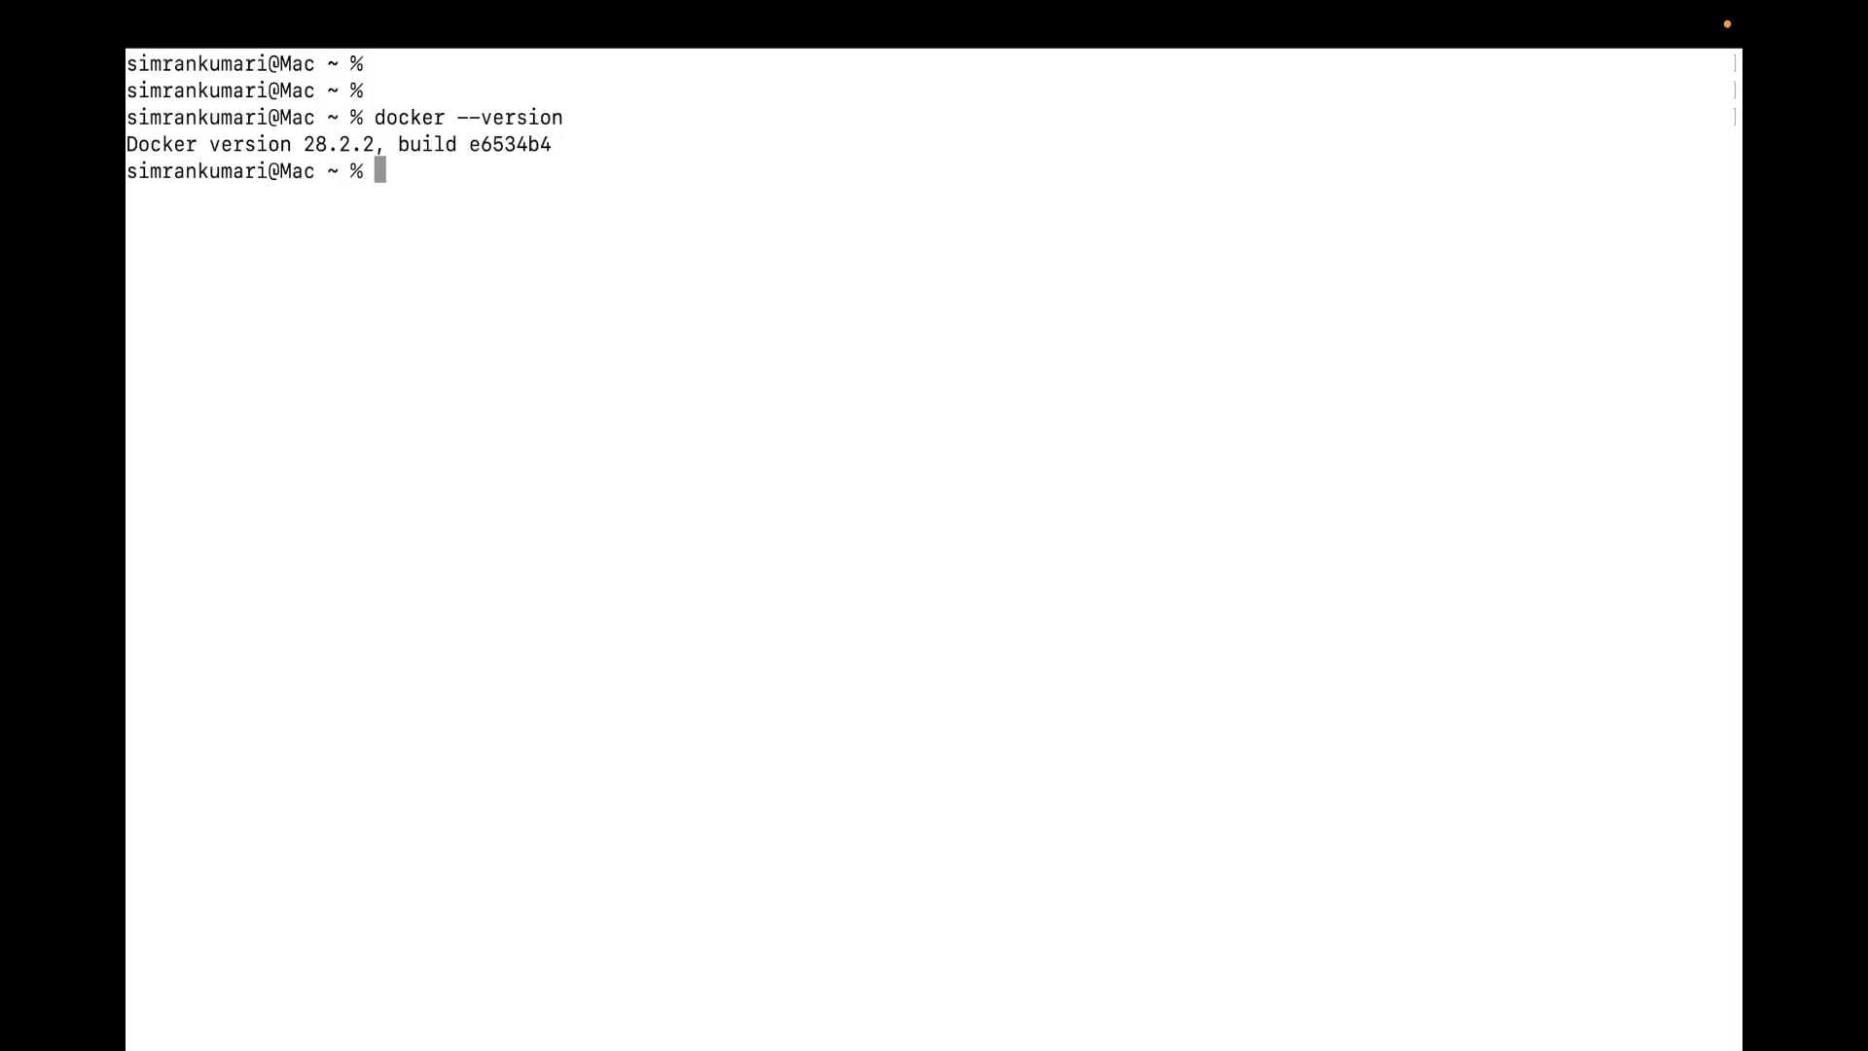
Step: Switch to Chrome and open the 2-Step Verification settings in the Google Account's security section
key(super+Tab)
key(super+Tab)
key(super+Tab)
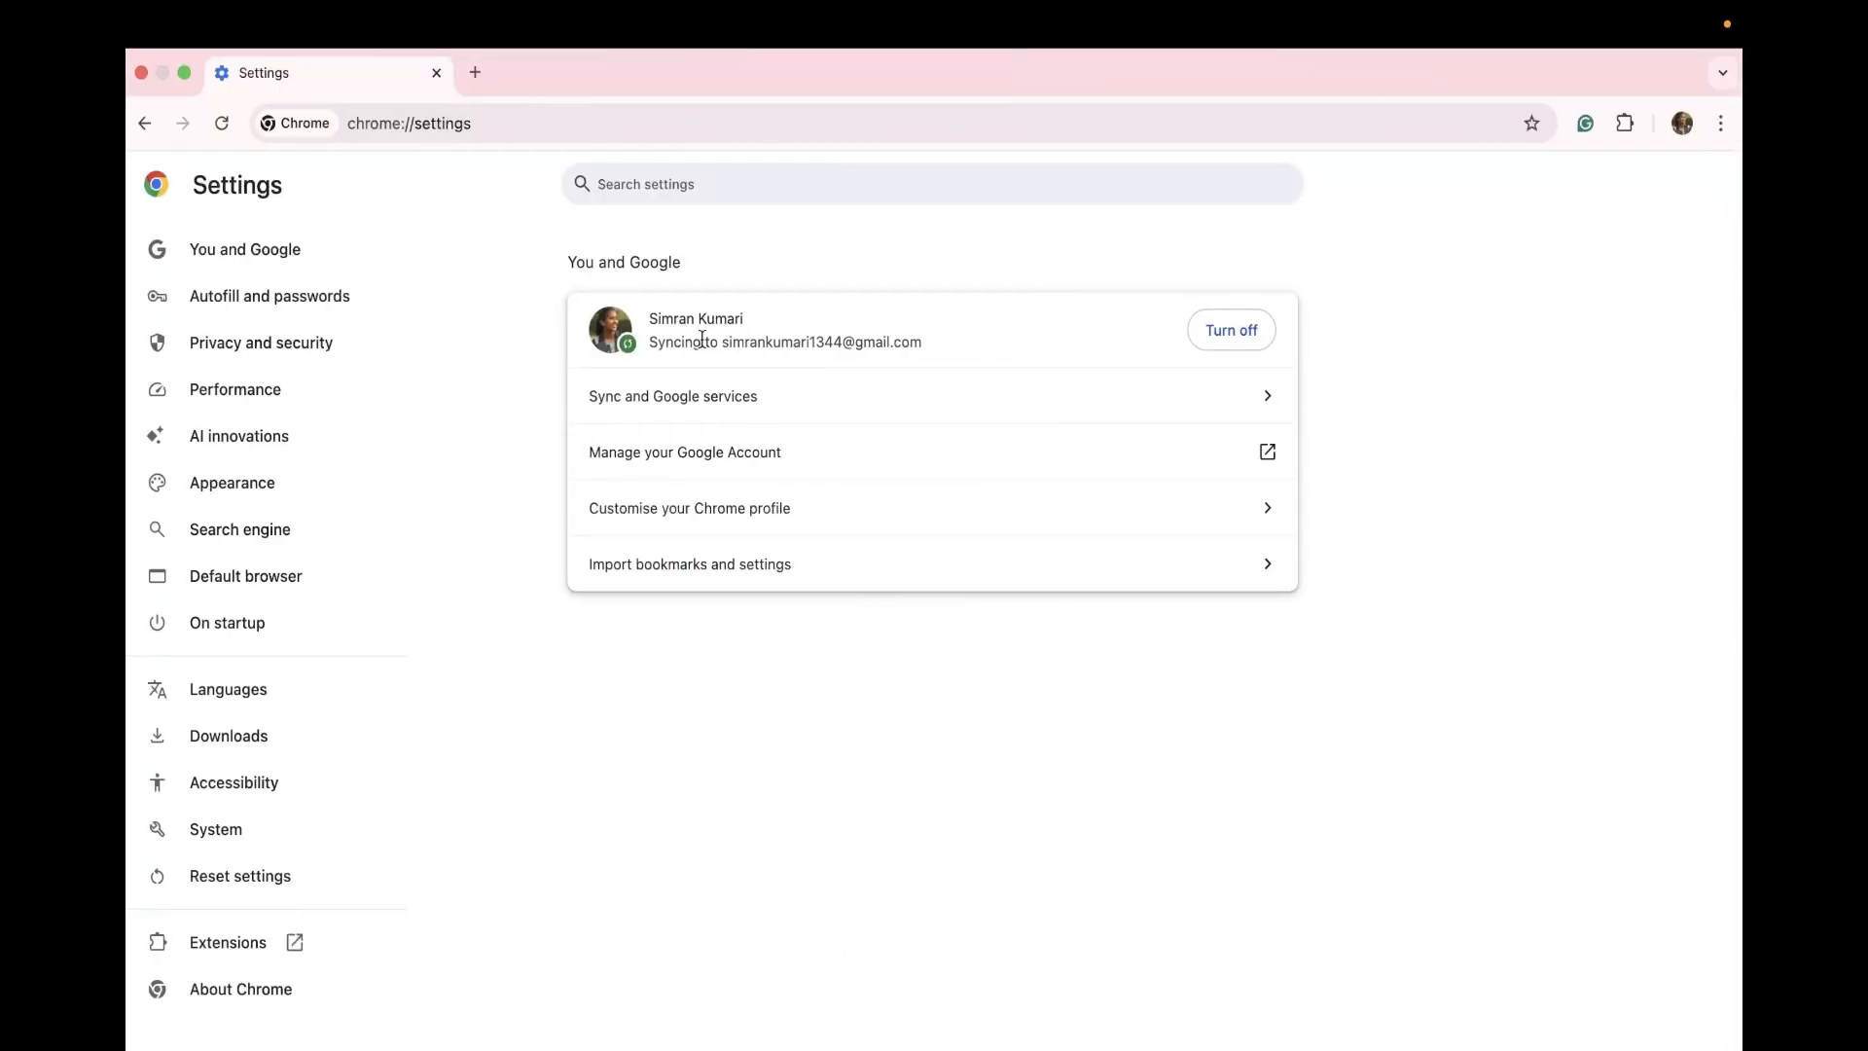
click(685, 451)
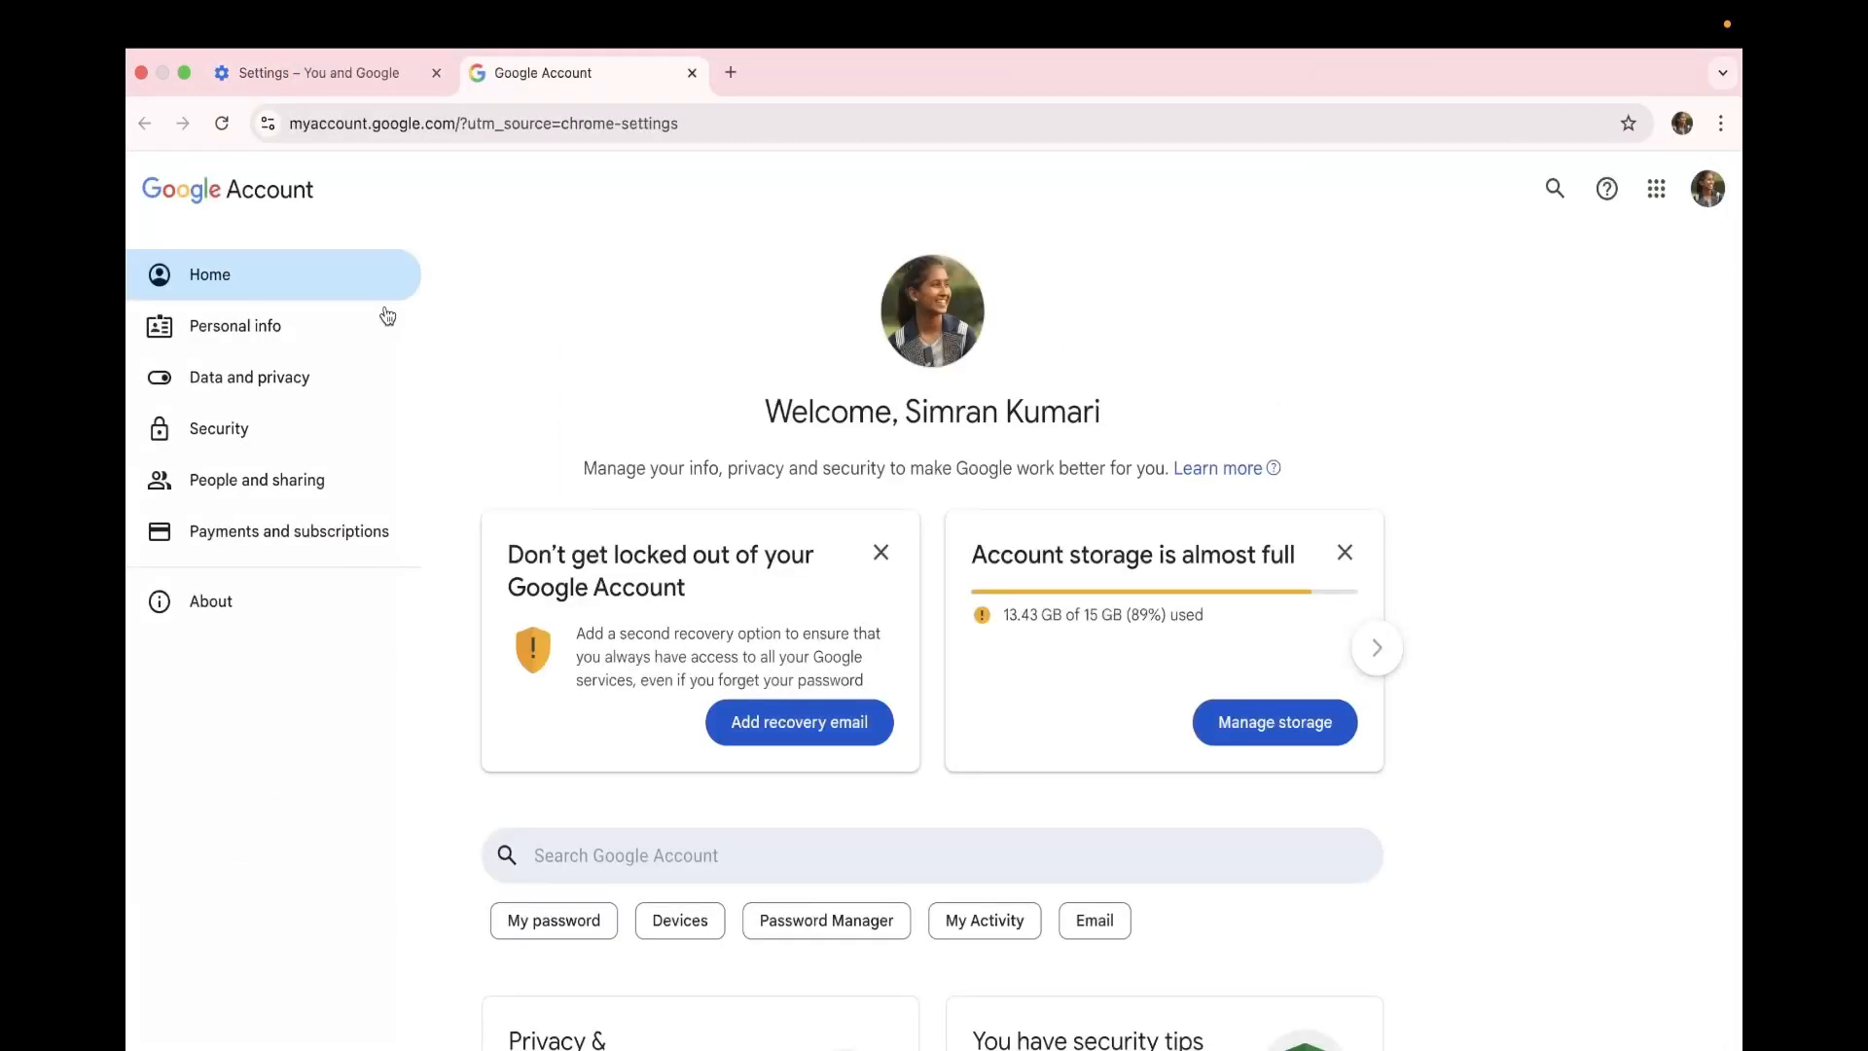
click(280, 433)
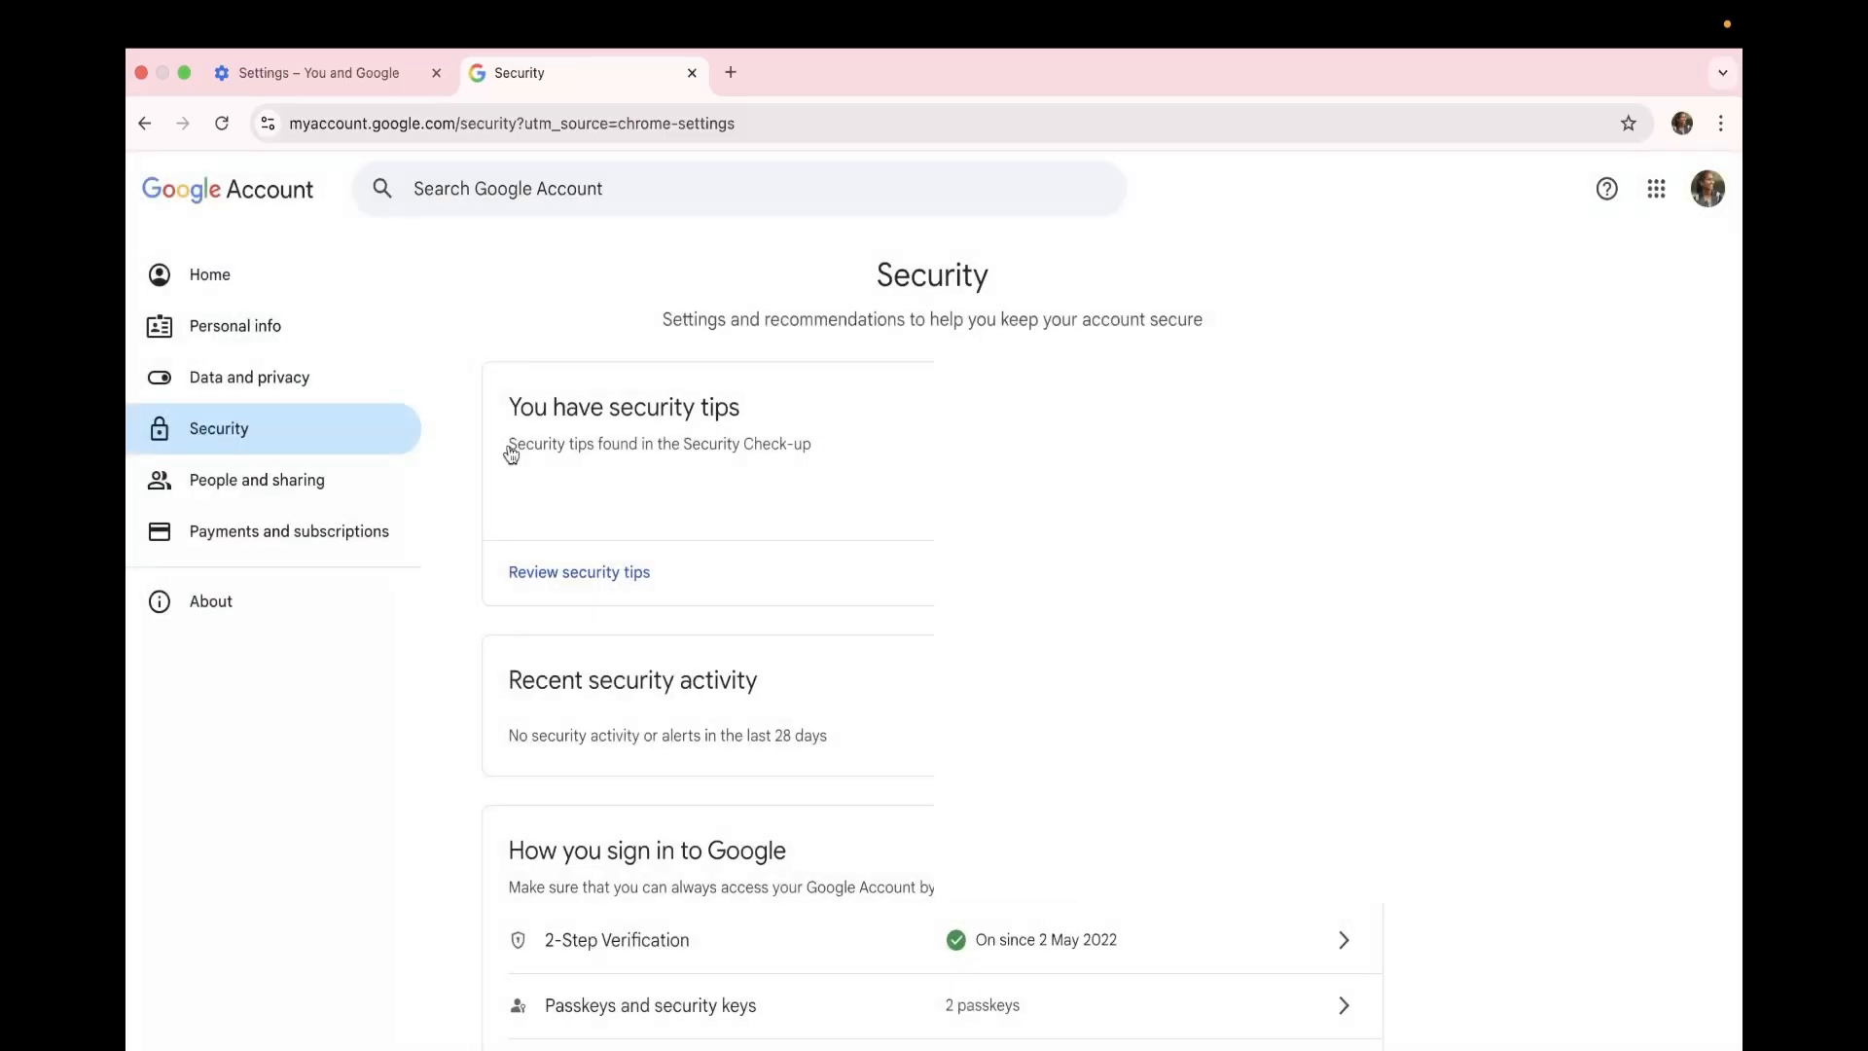
scroll(625, 487, down, 6)
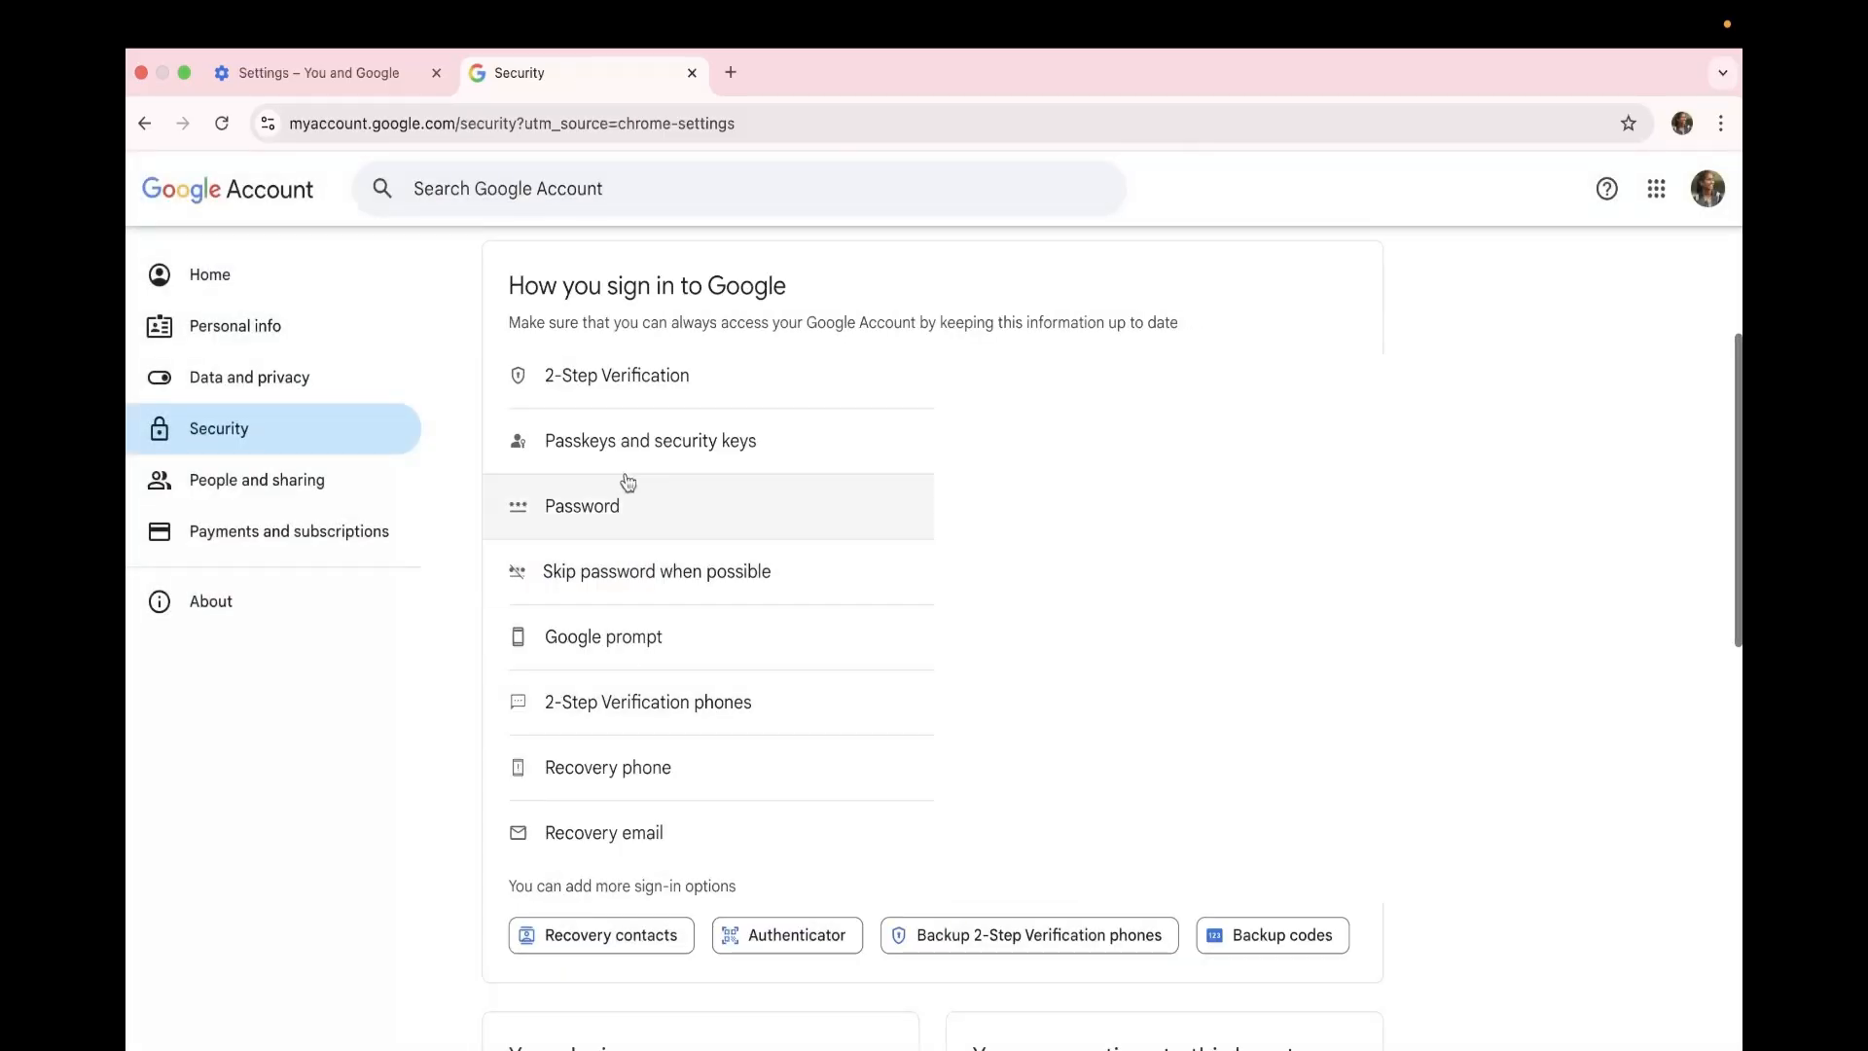
click(720, 408)
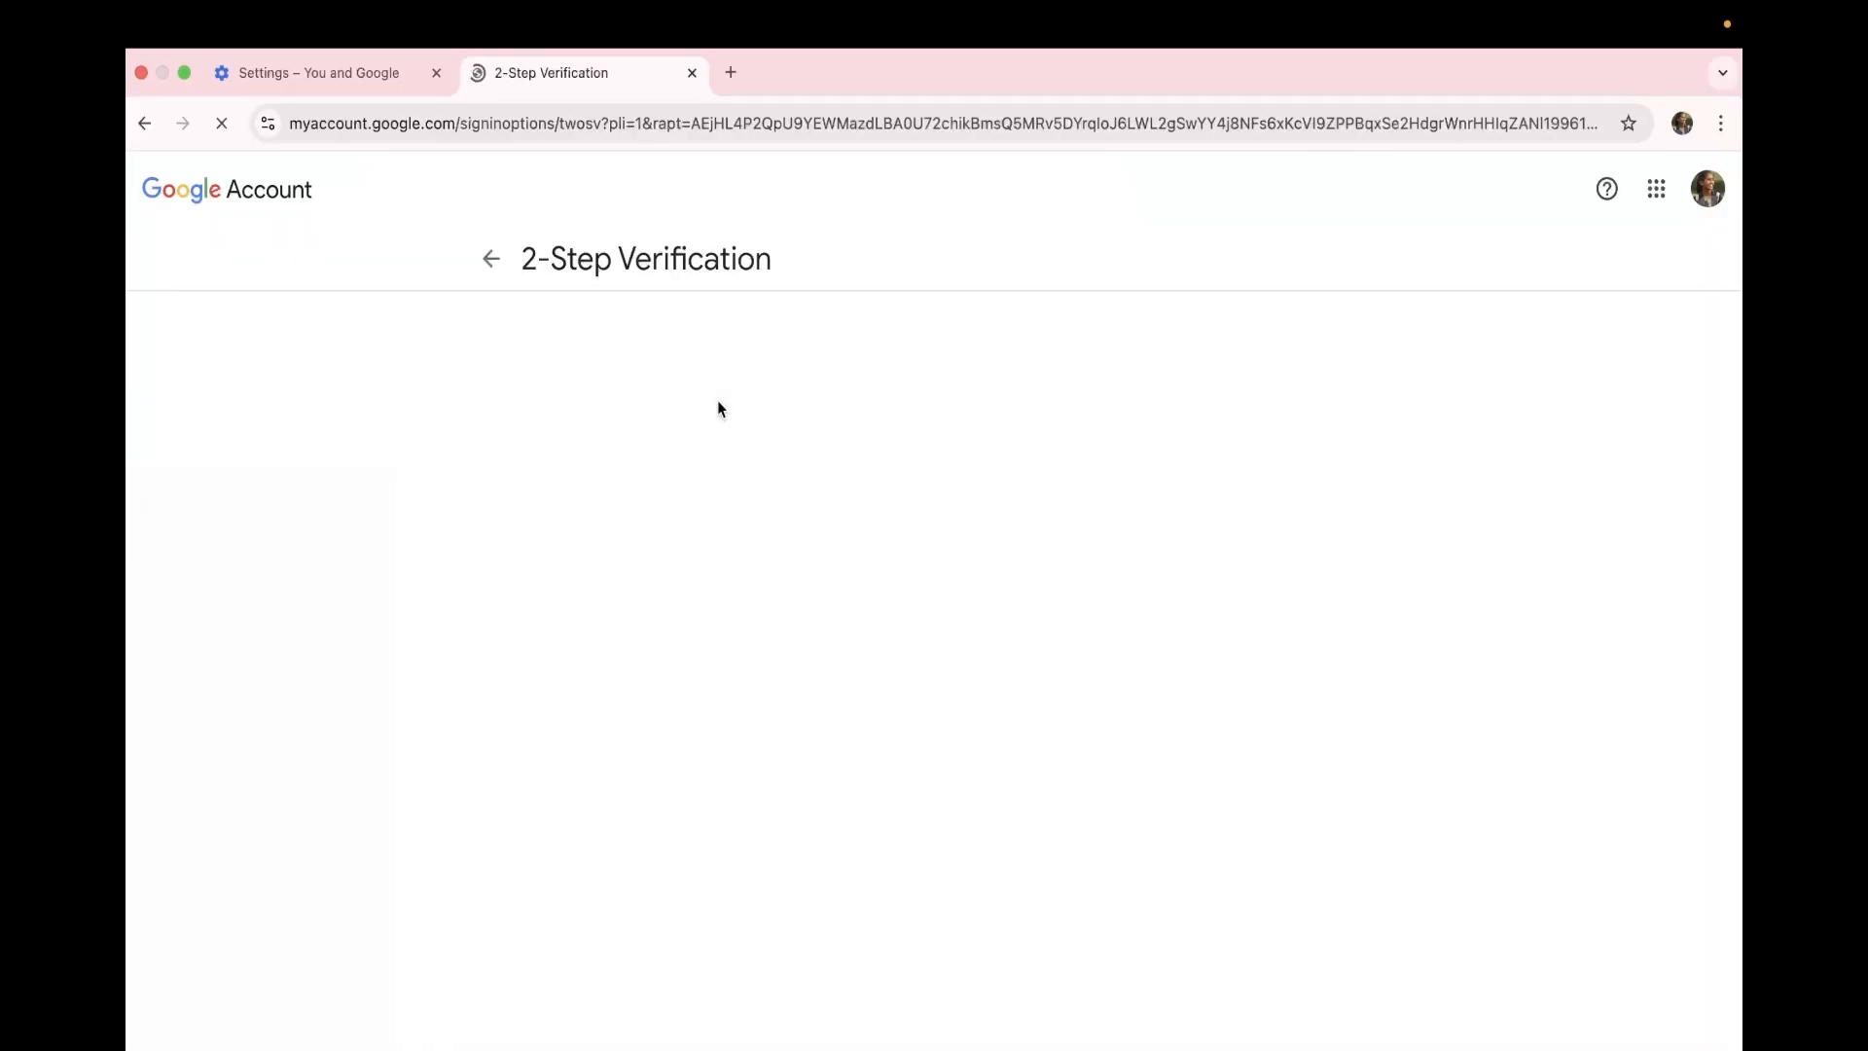
Step: Open the App passwords page, generate an app password named reportserver-demo, and select the generated password
scroll(831, 788, down, 3)
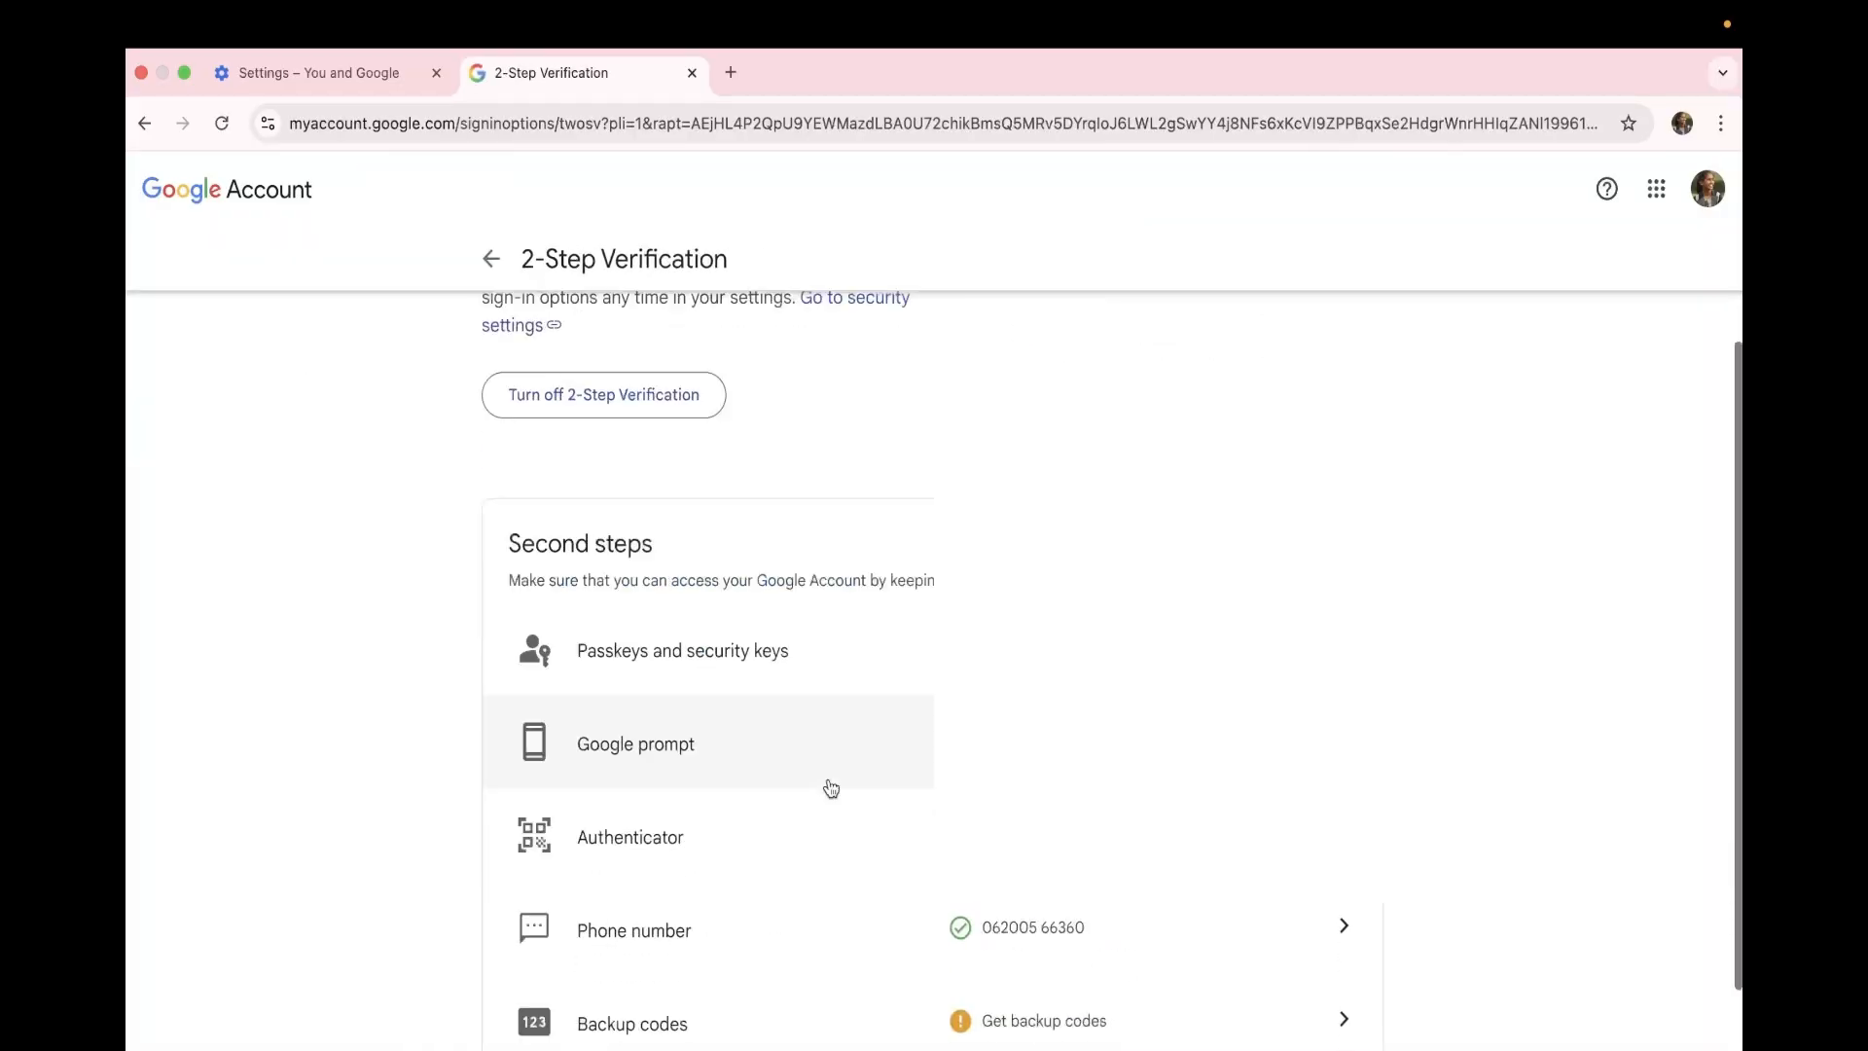
scroll(831, 788, down, 3)
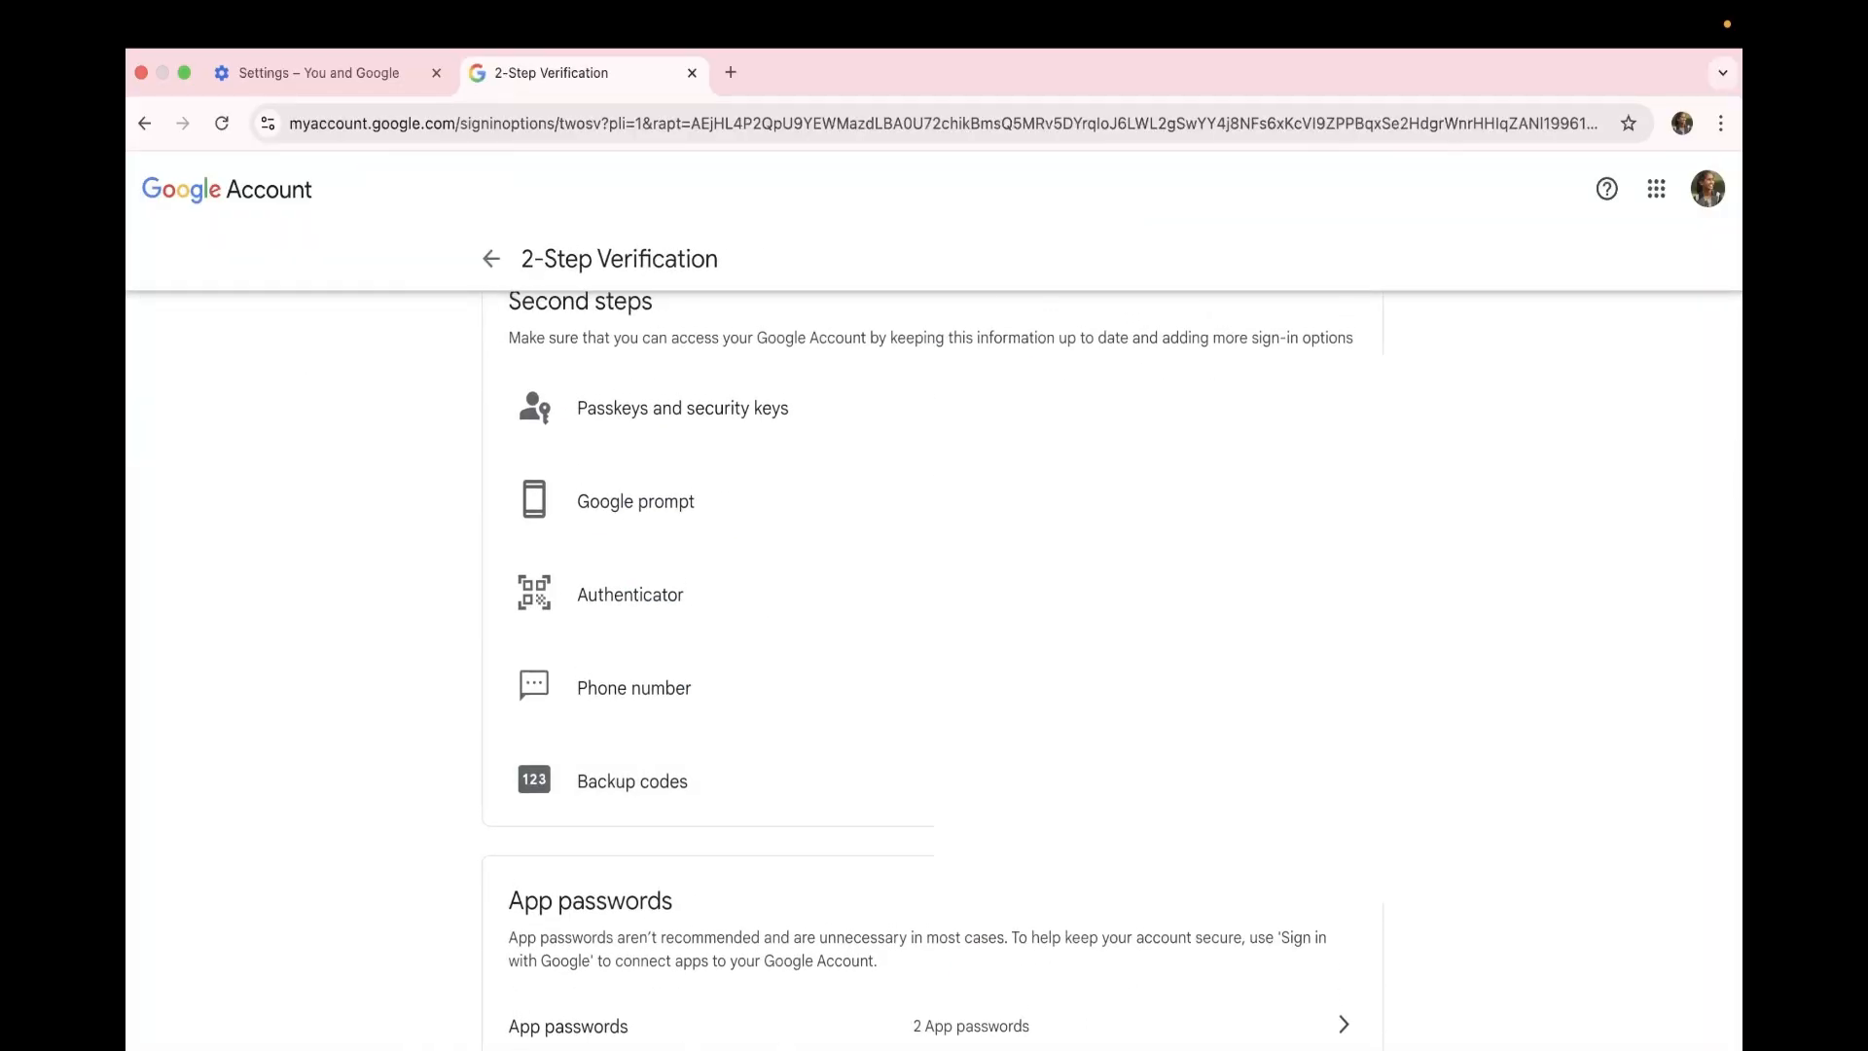
click(1349, 1035)
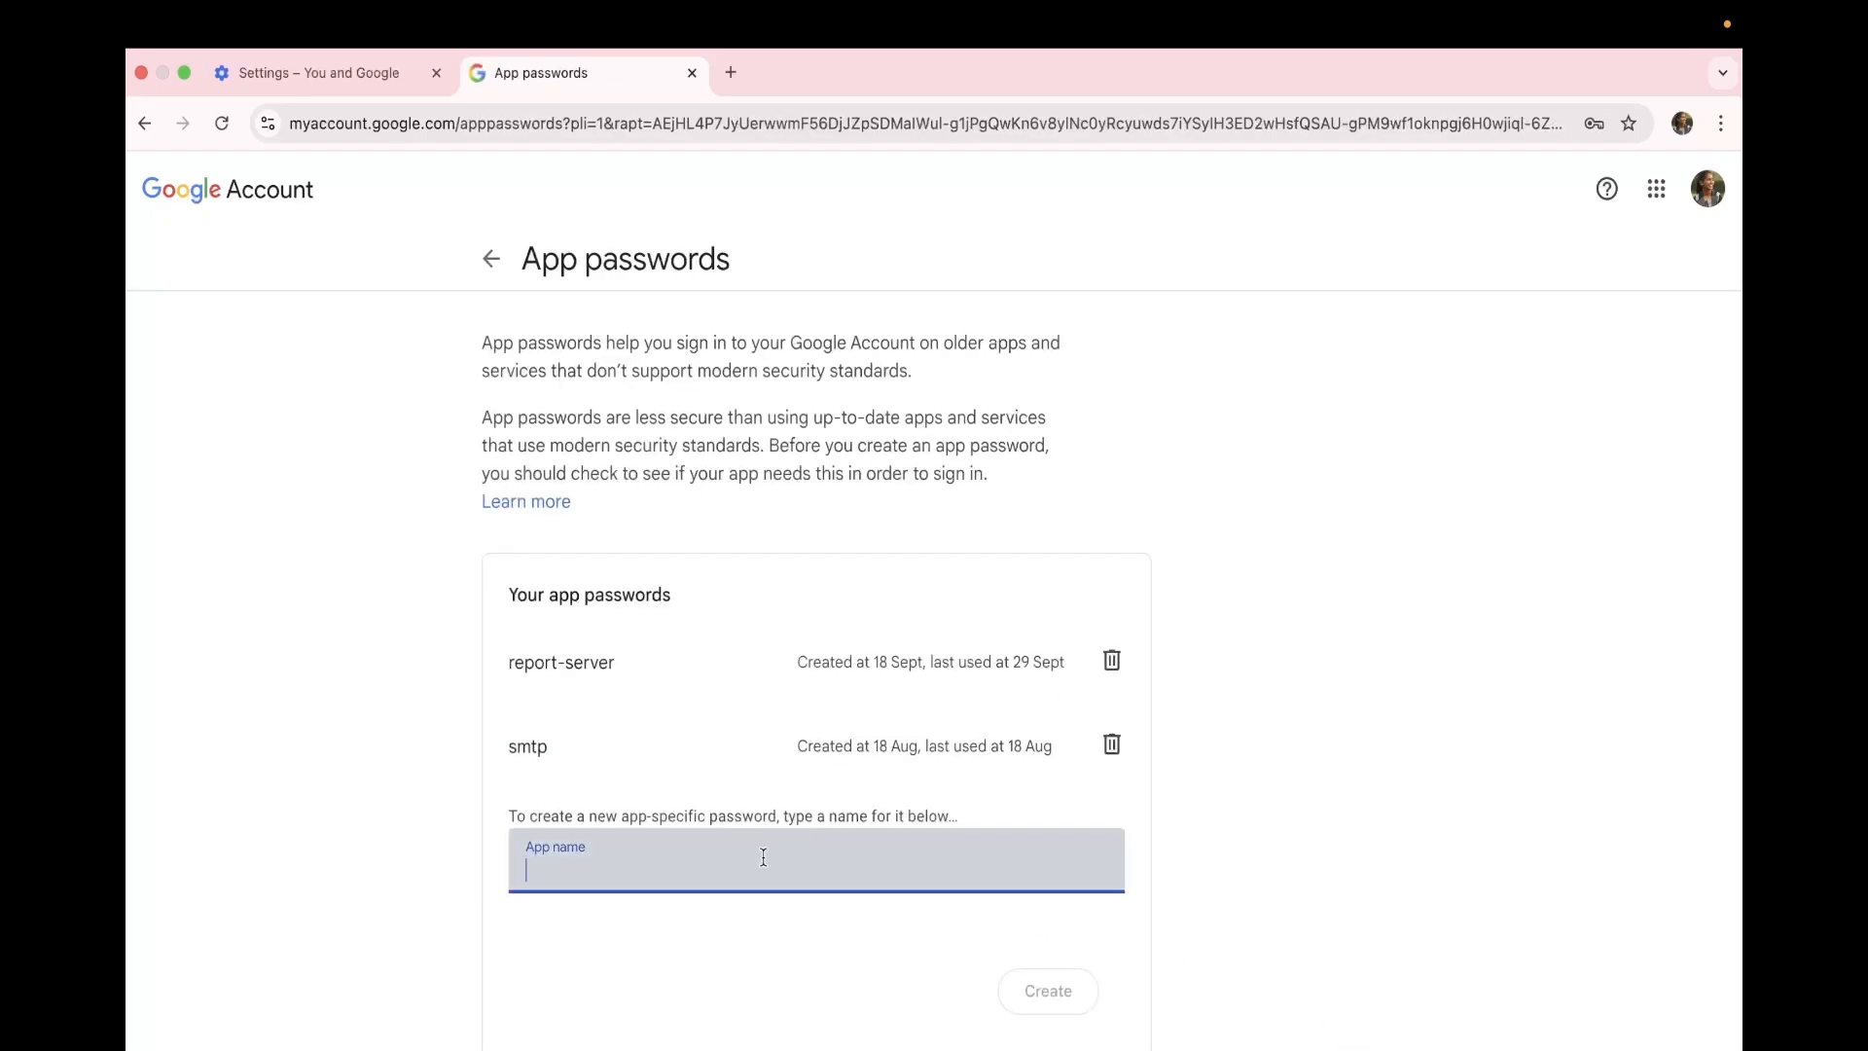
text(reportserver)
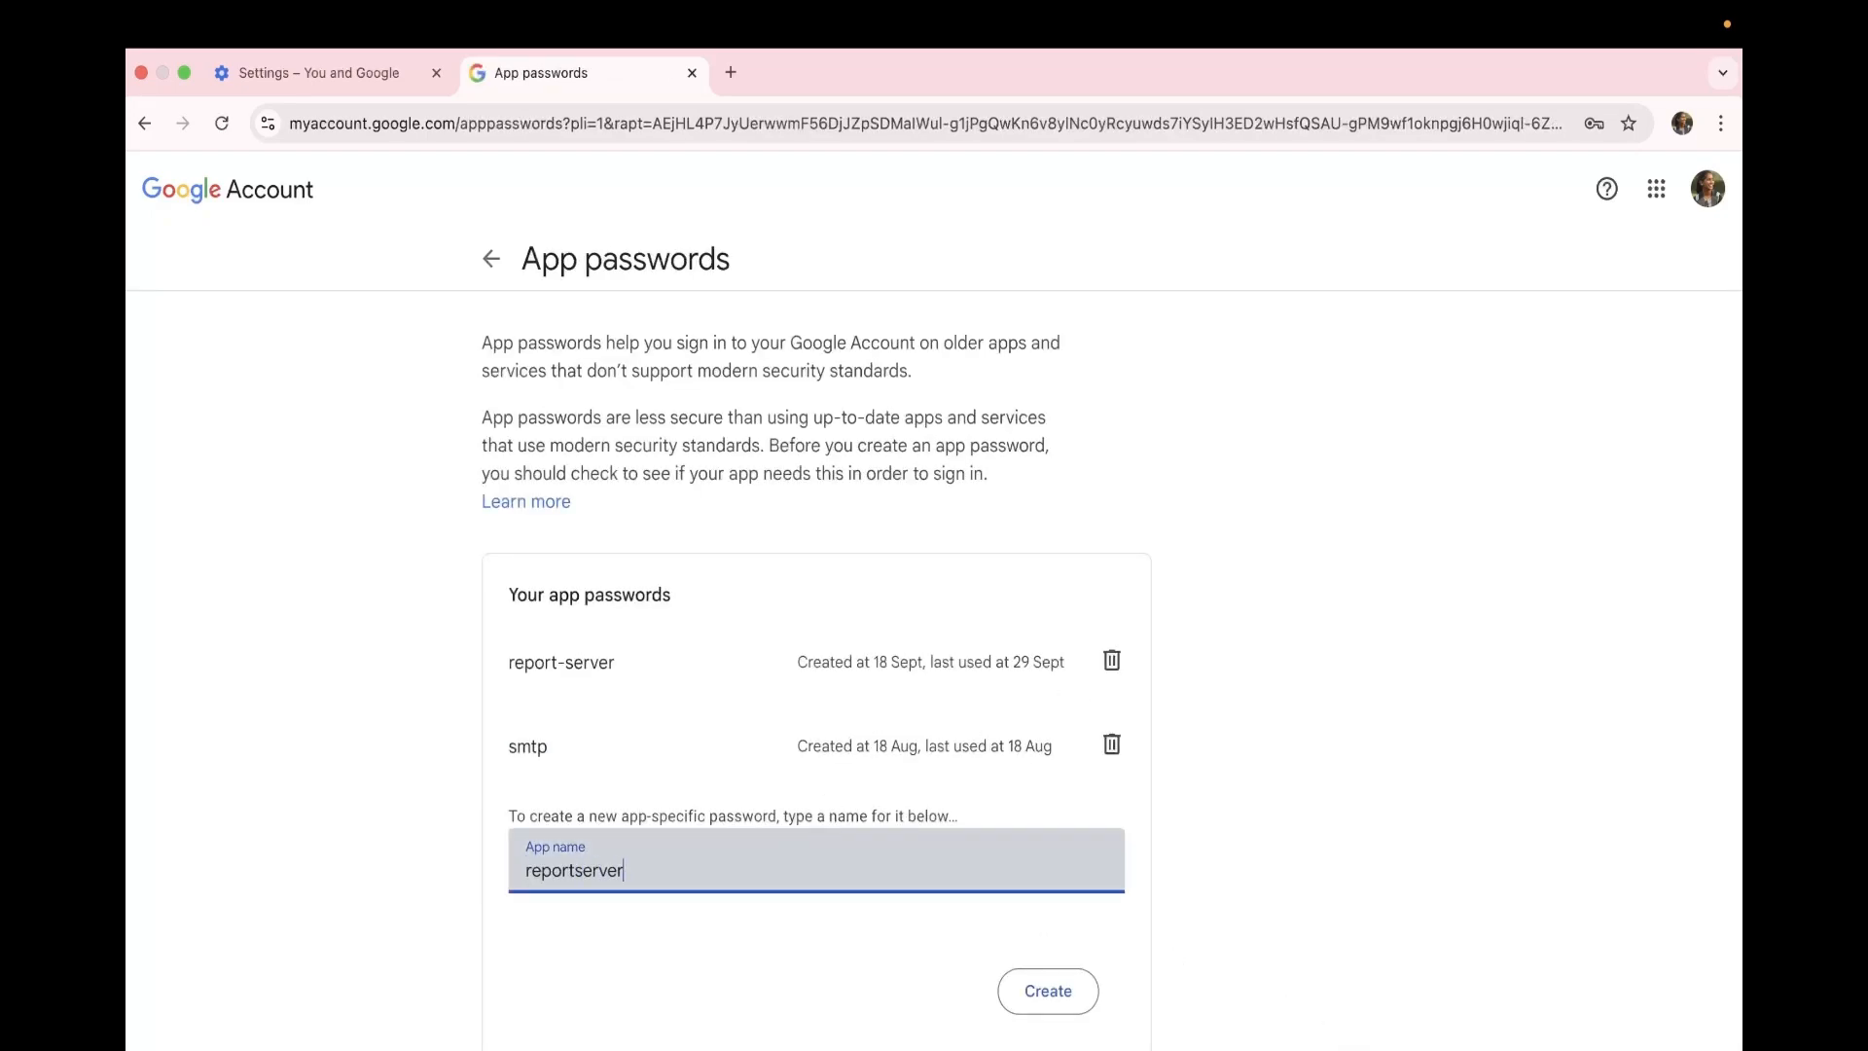
text(-demo)
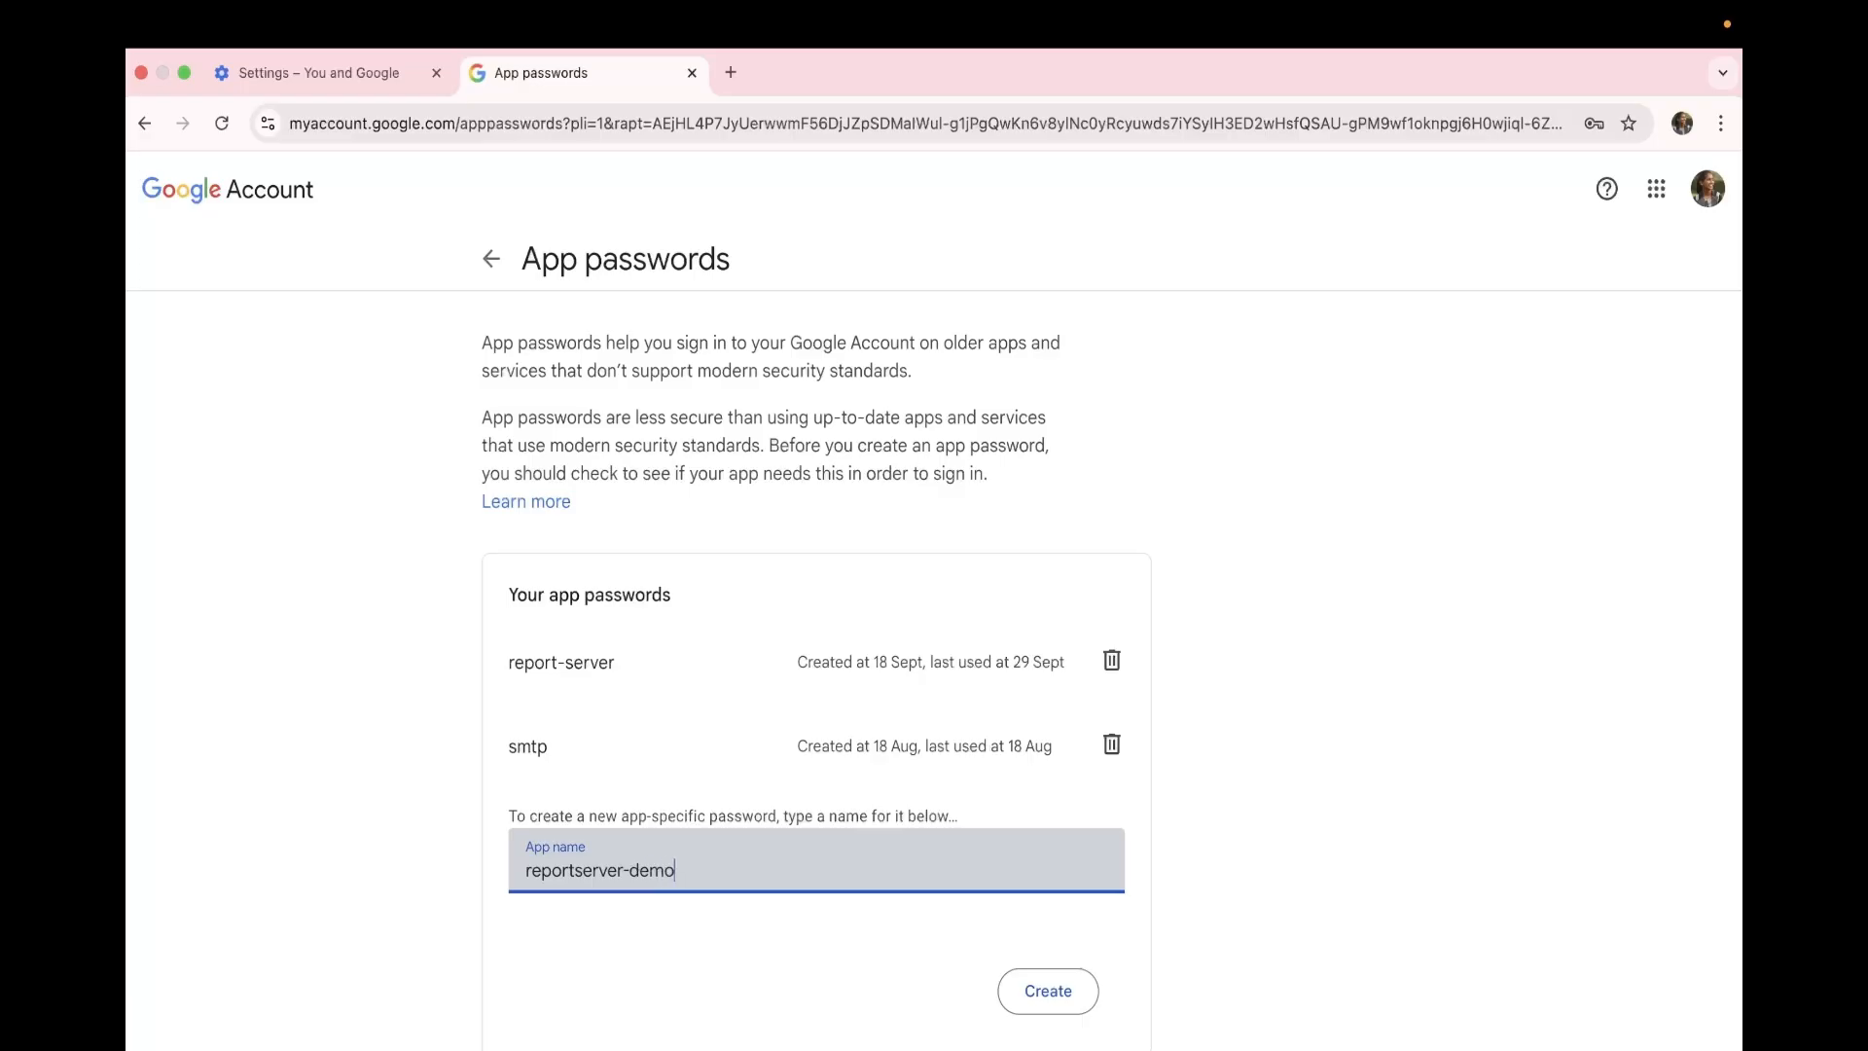
click(1028, 993)
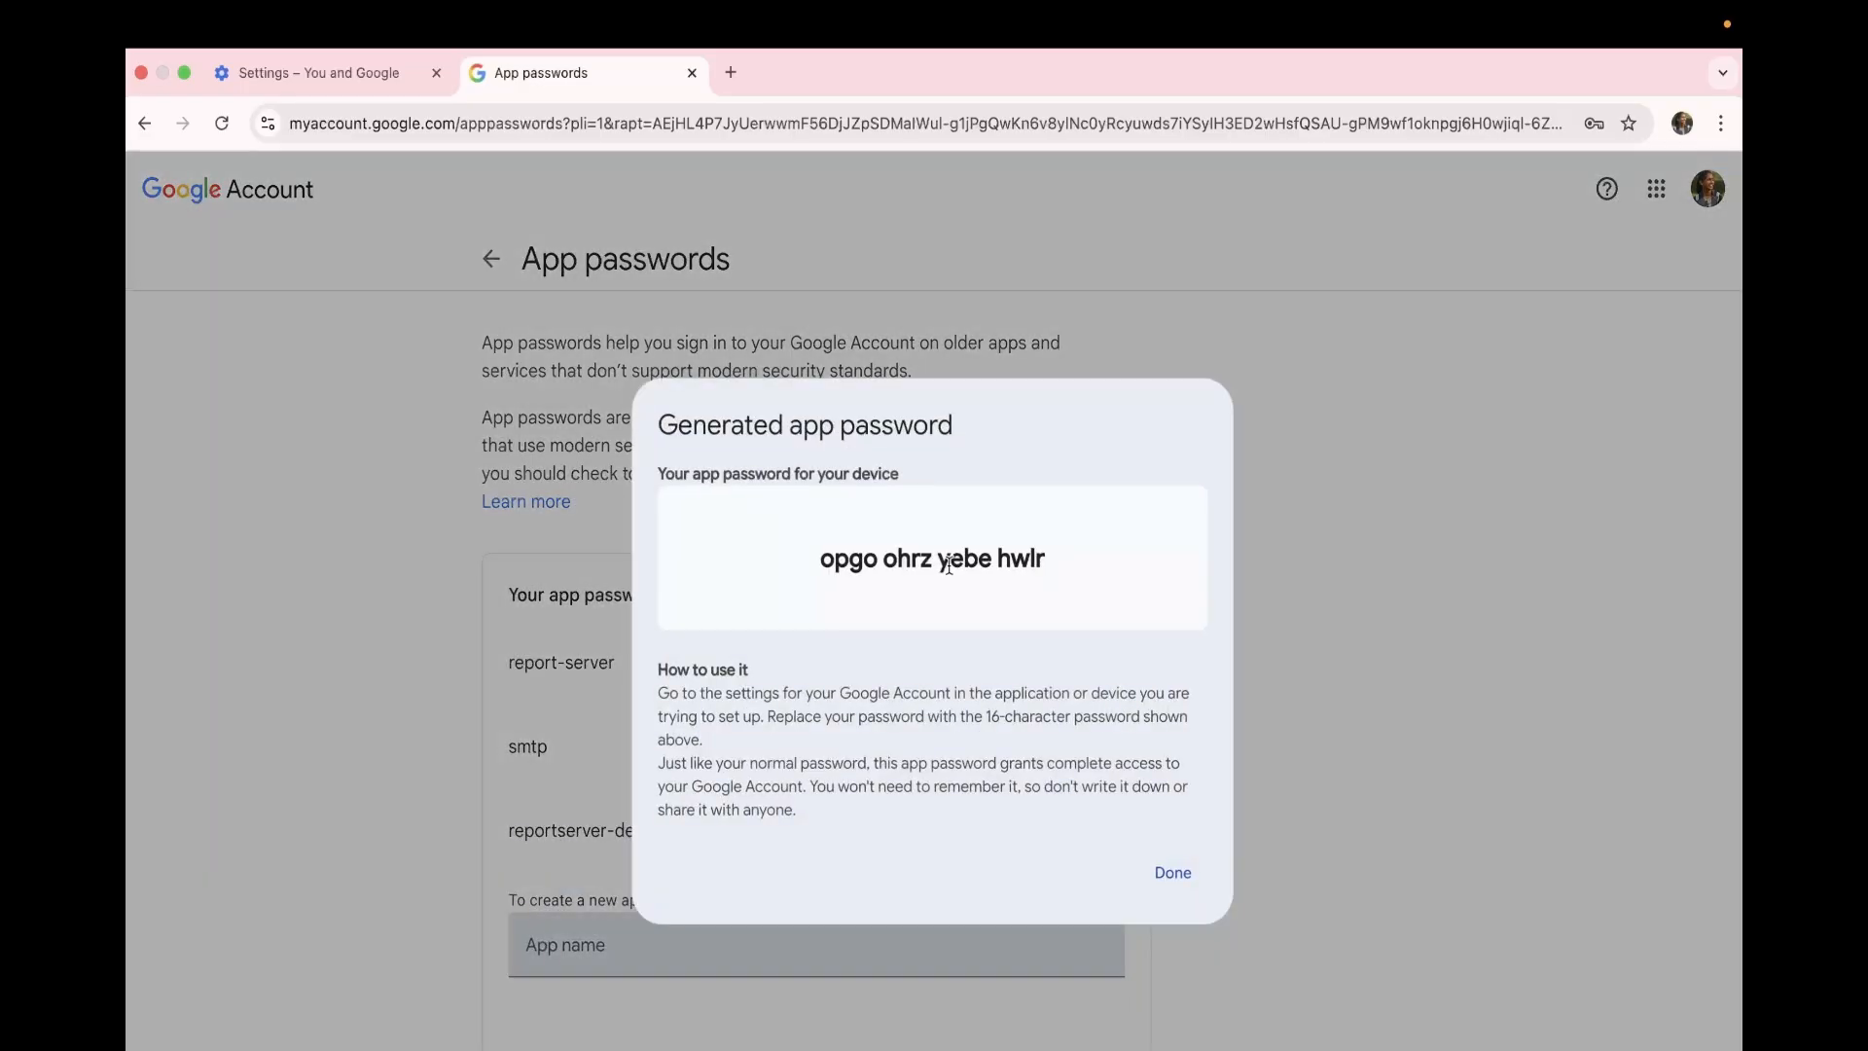
triple_click(948, 565)
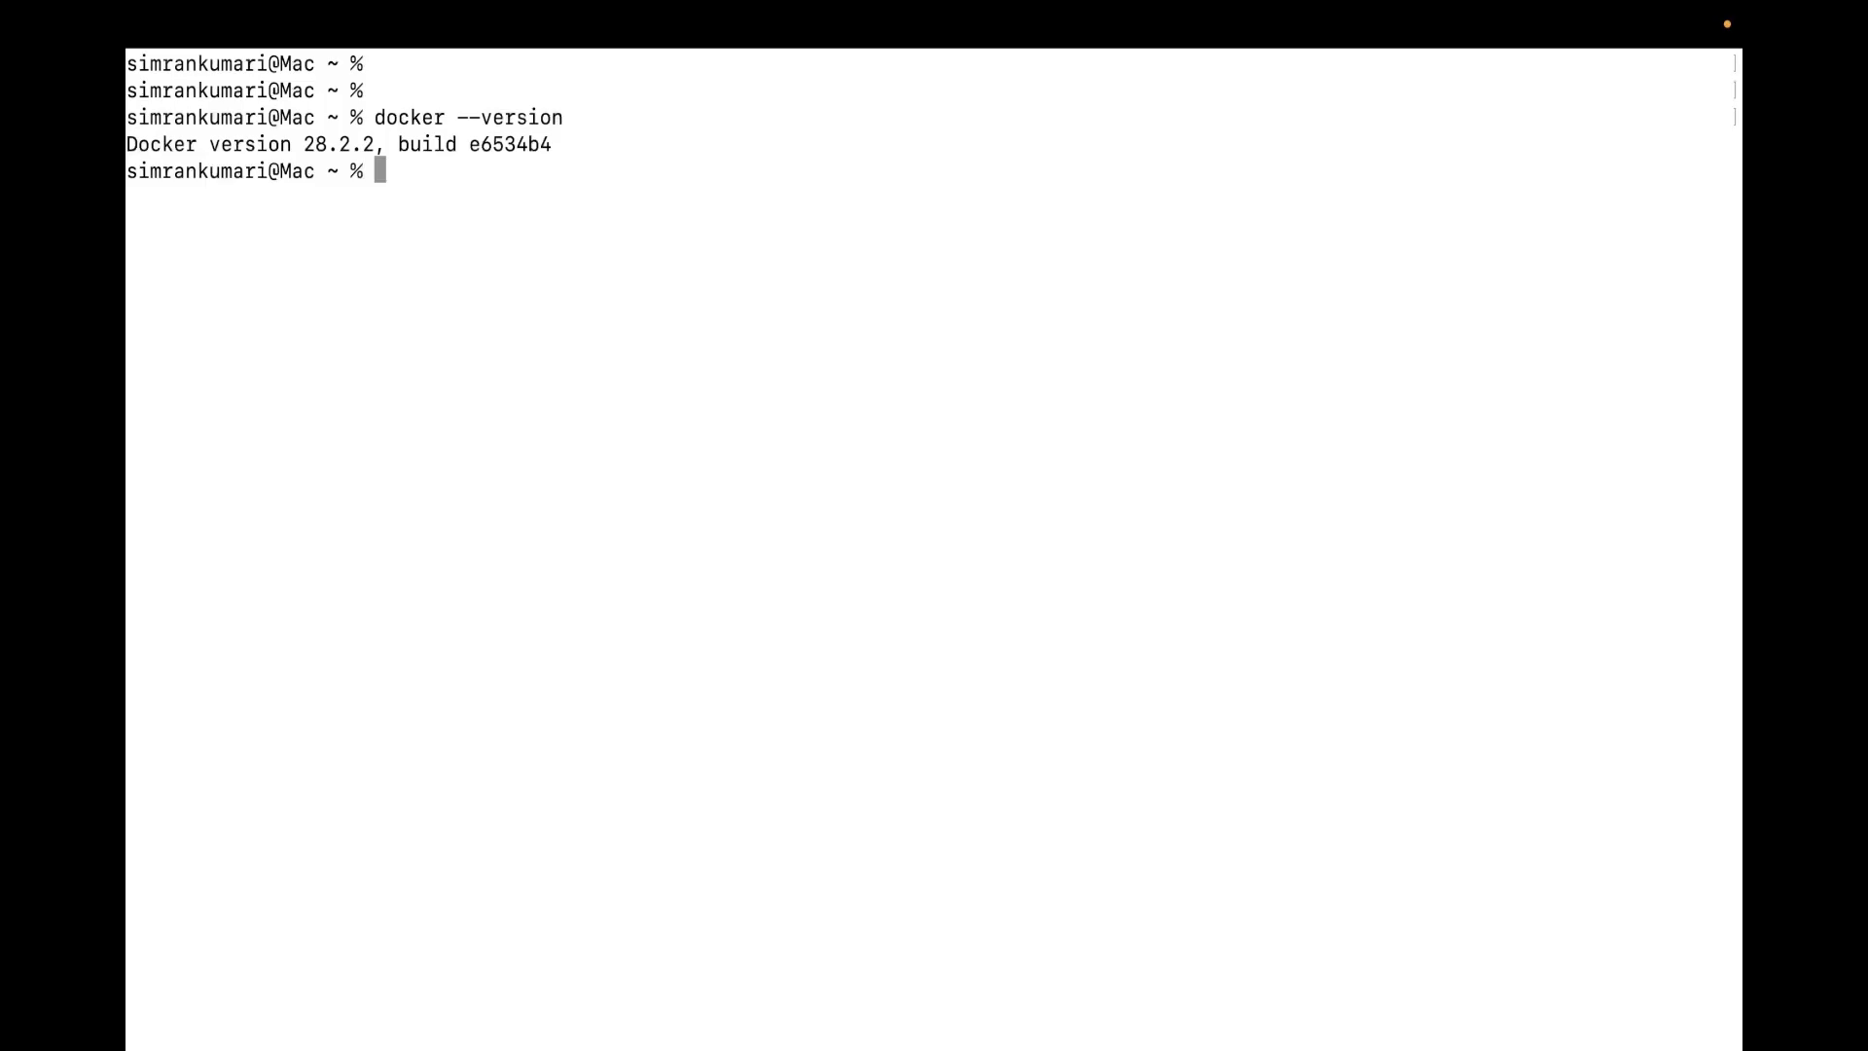
Step: Create a Docker network named oo-network in the terminal
text(docker network create oo-network)
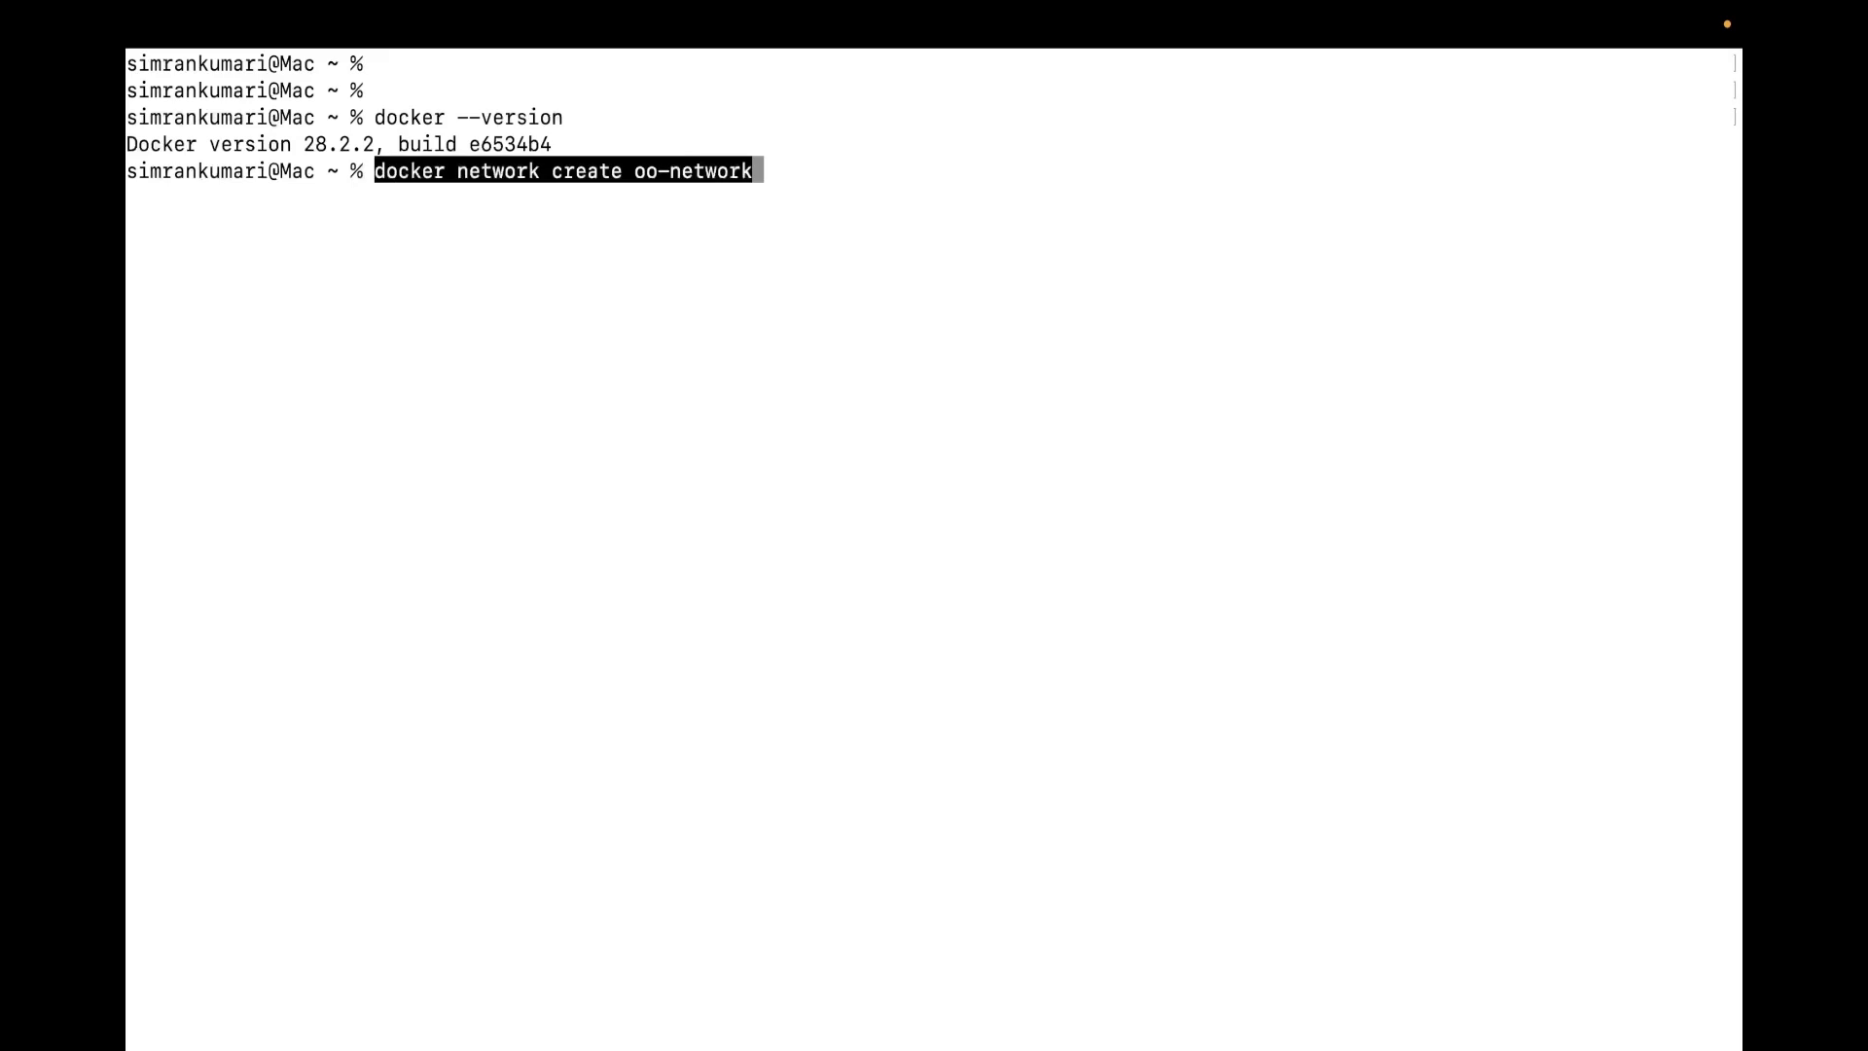
key(Return)
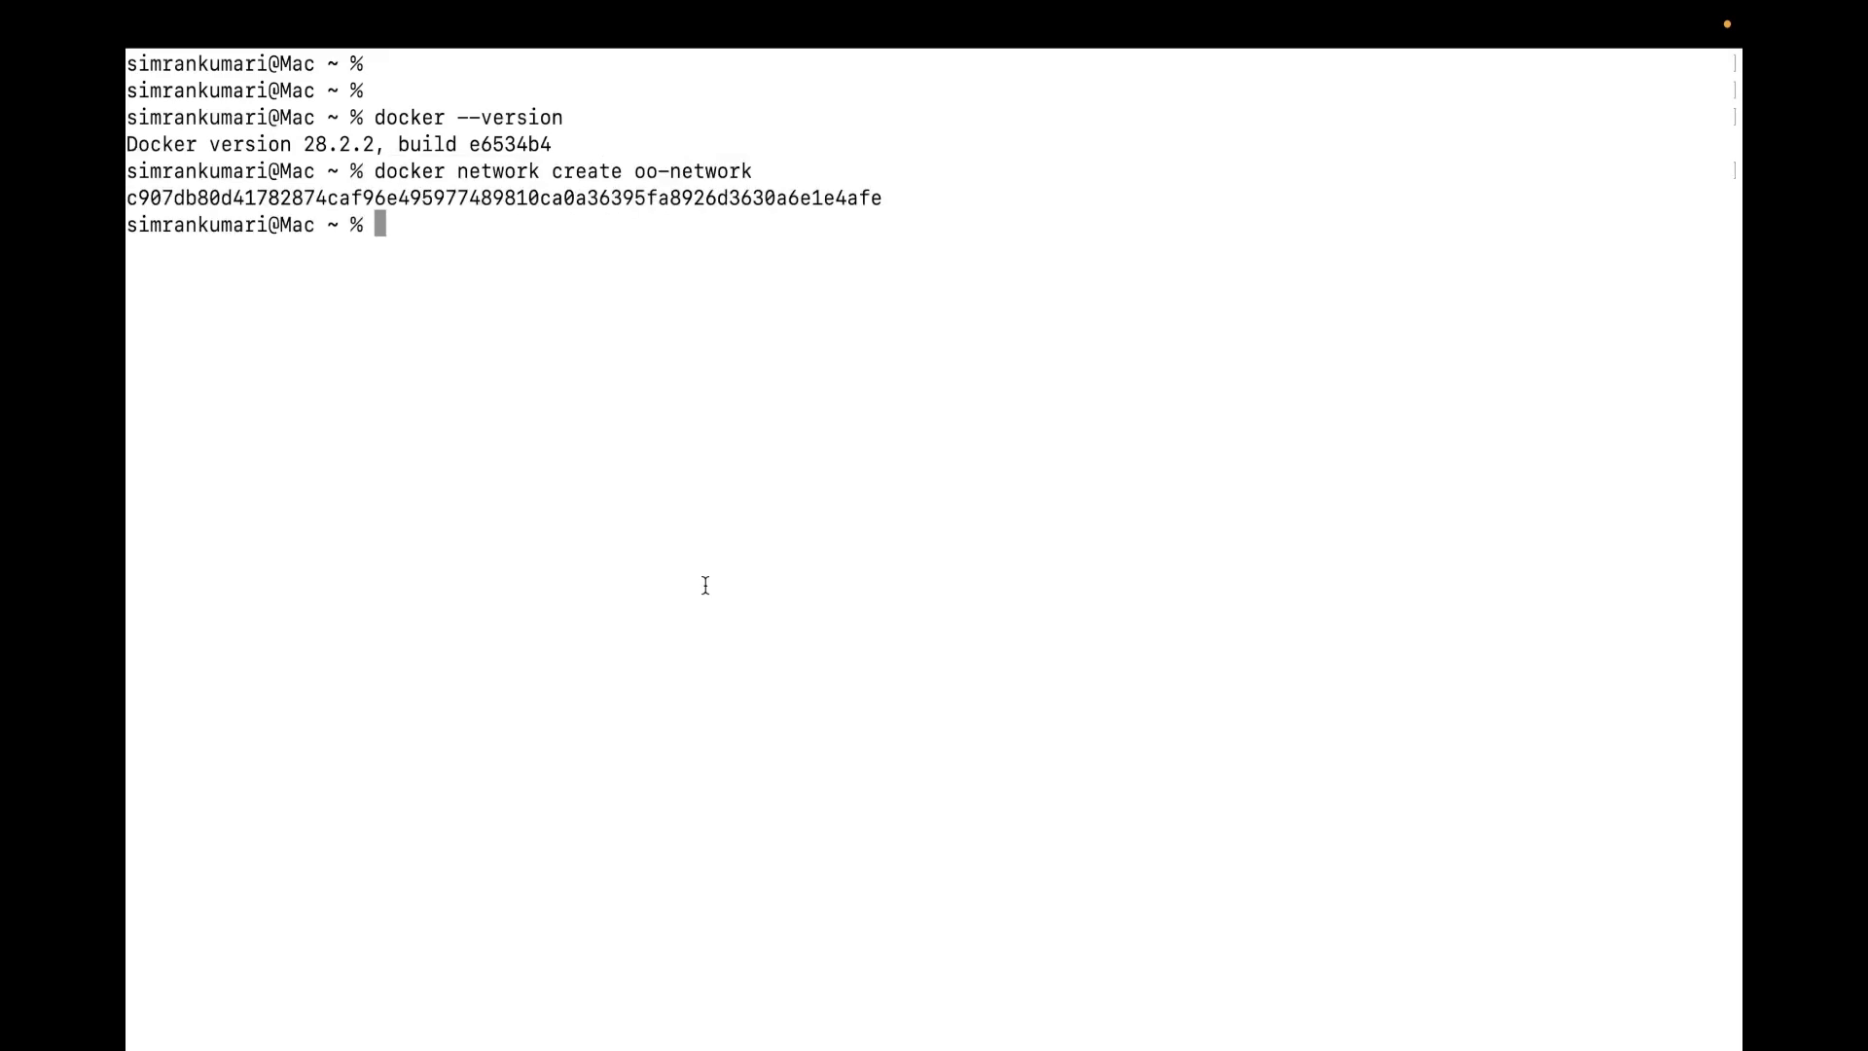
Step: Enter the openobserve container's docker run command, including ZO_ROOT_USER_PASSWORD, with image openobserve-enterprise:latest and port 5080:5080, and set its network to oo-network
key(super+v)
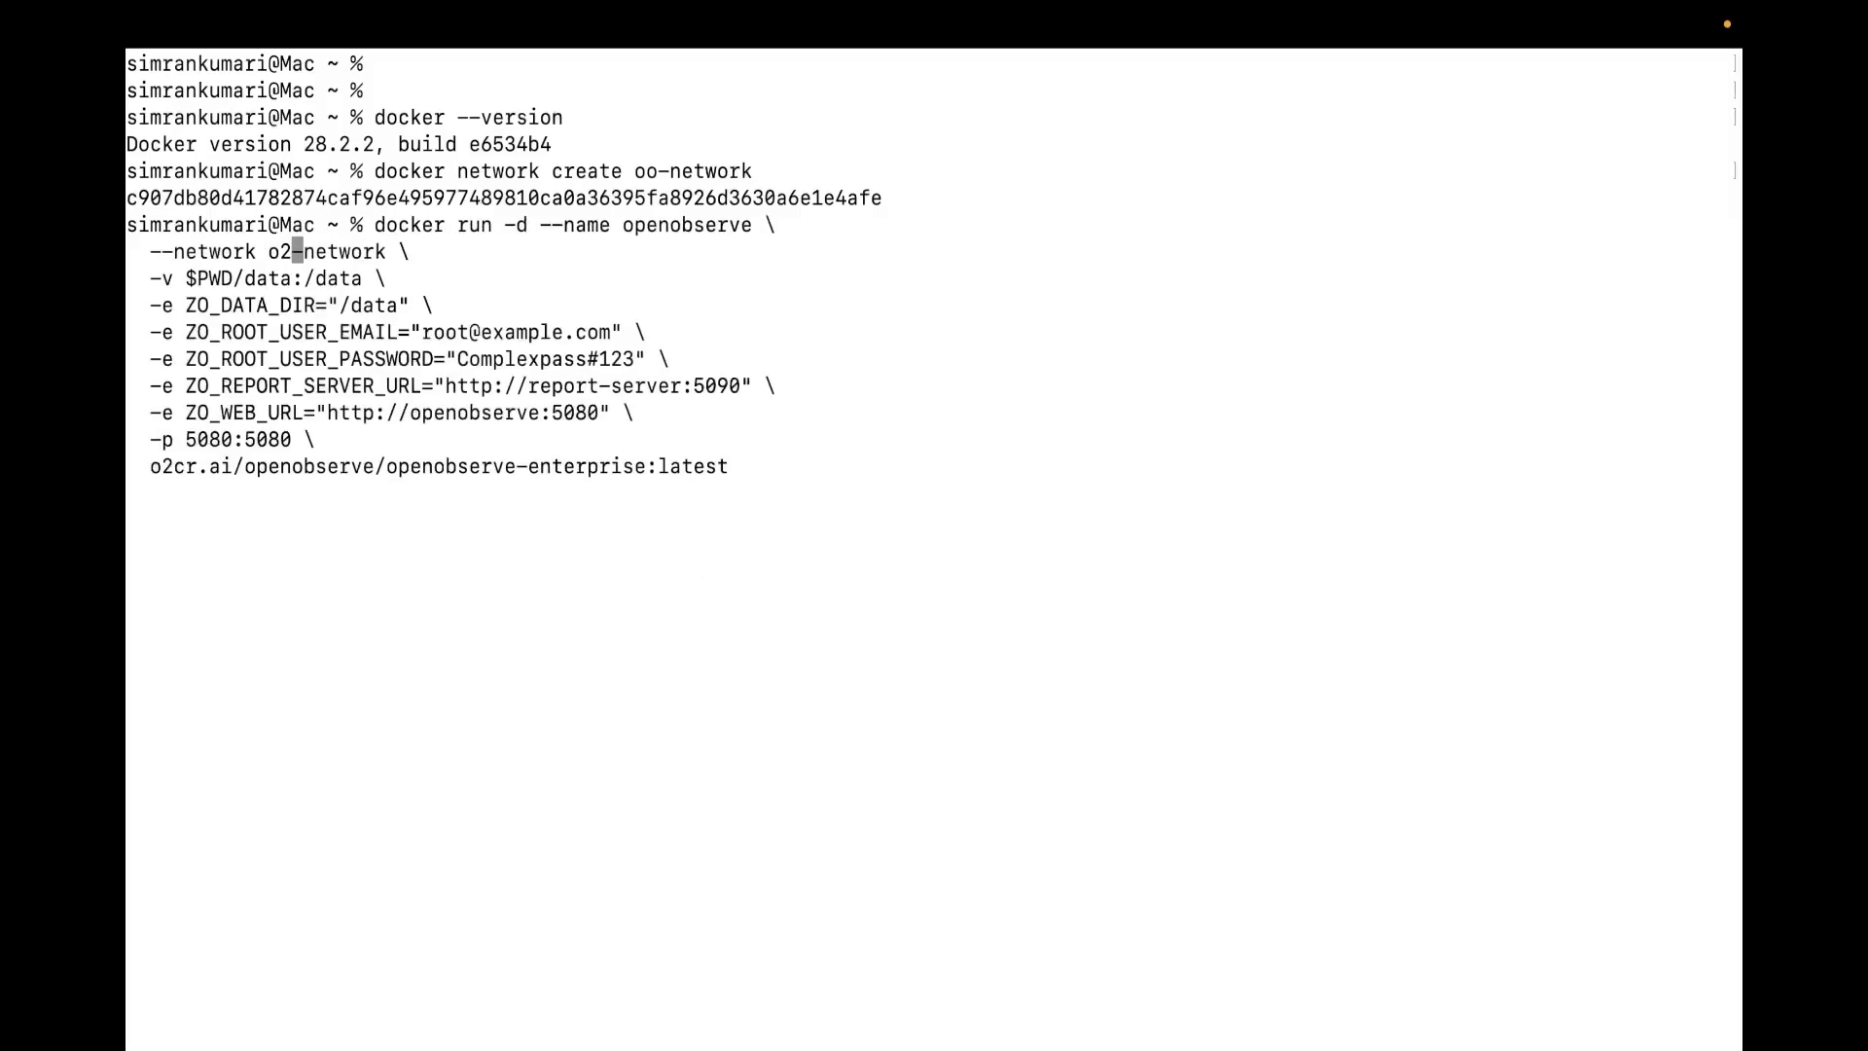
key(BackSpace)
text(o)
drag(268, 253, 387, 253)
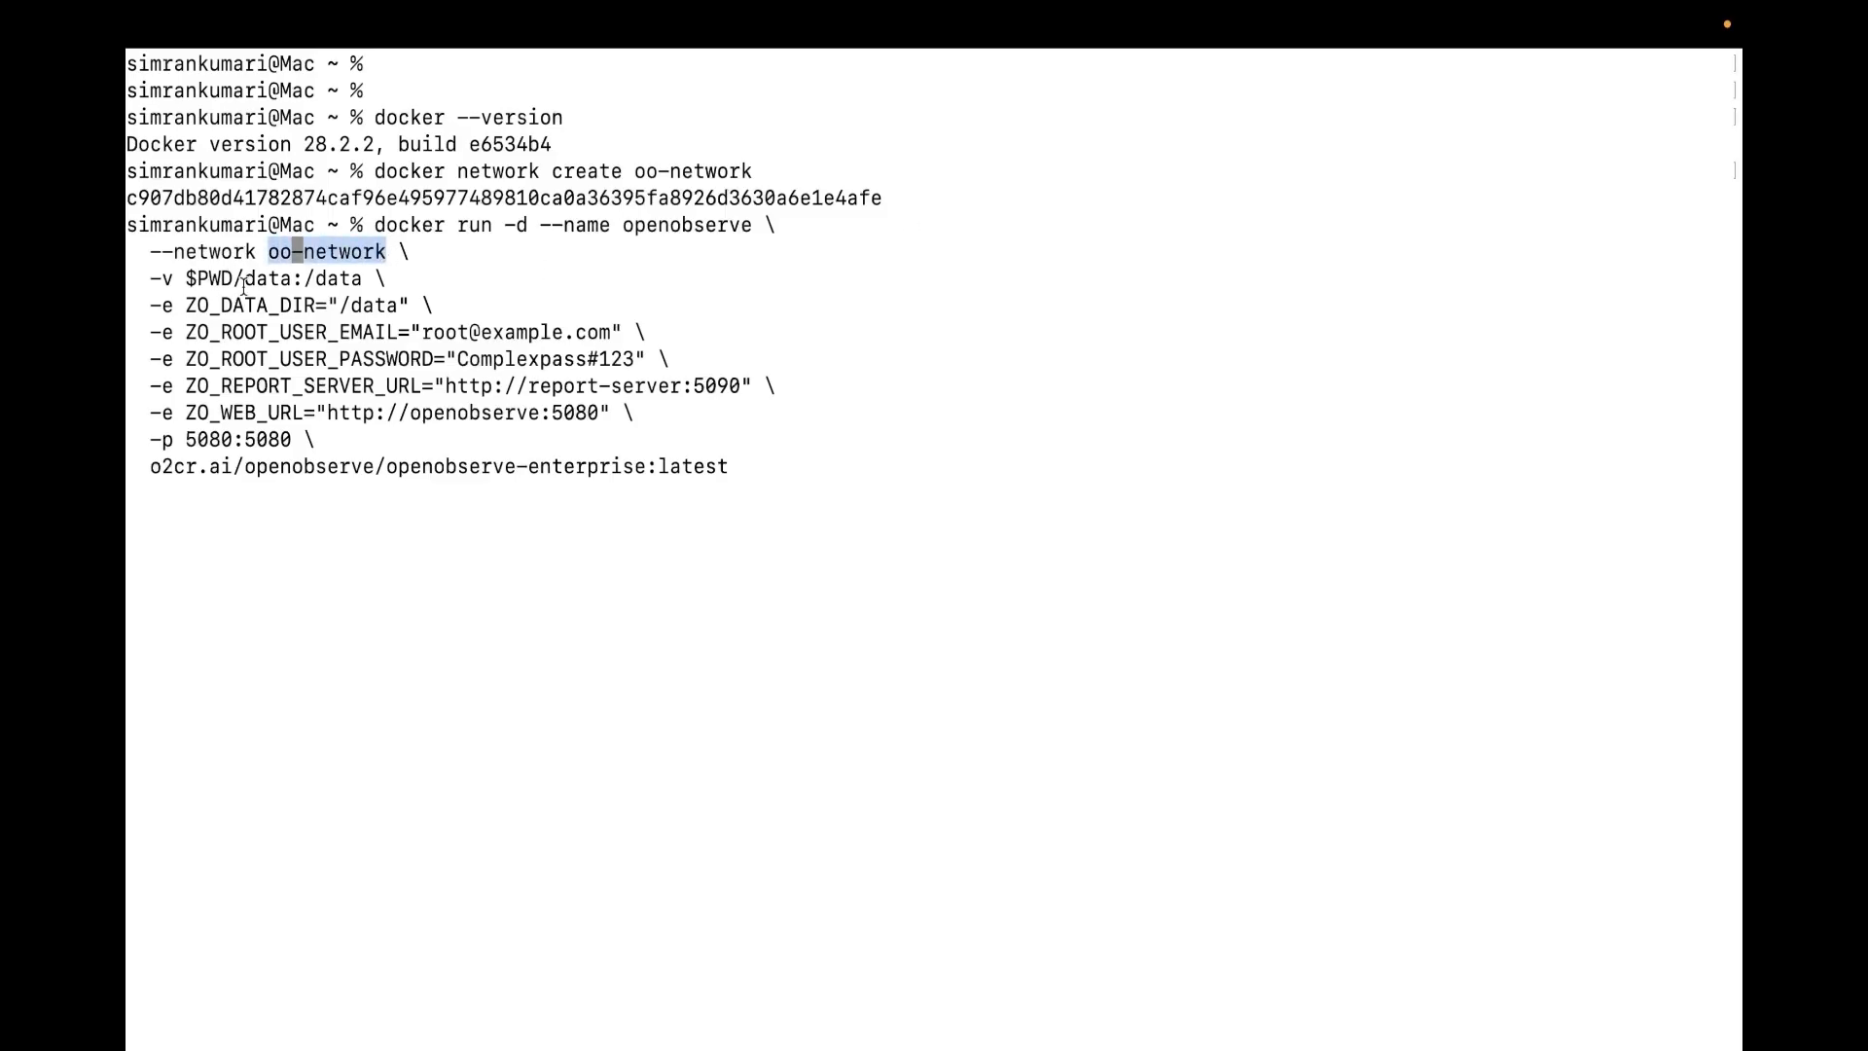
drag(193, 280, 374, 283)
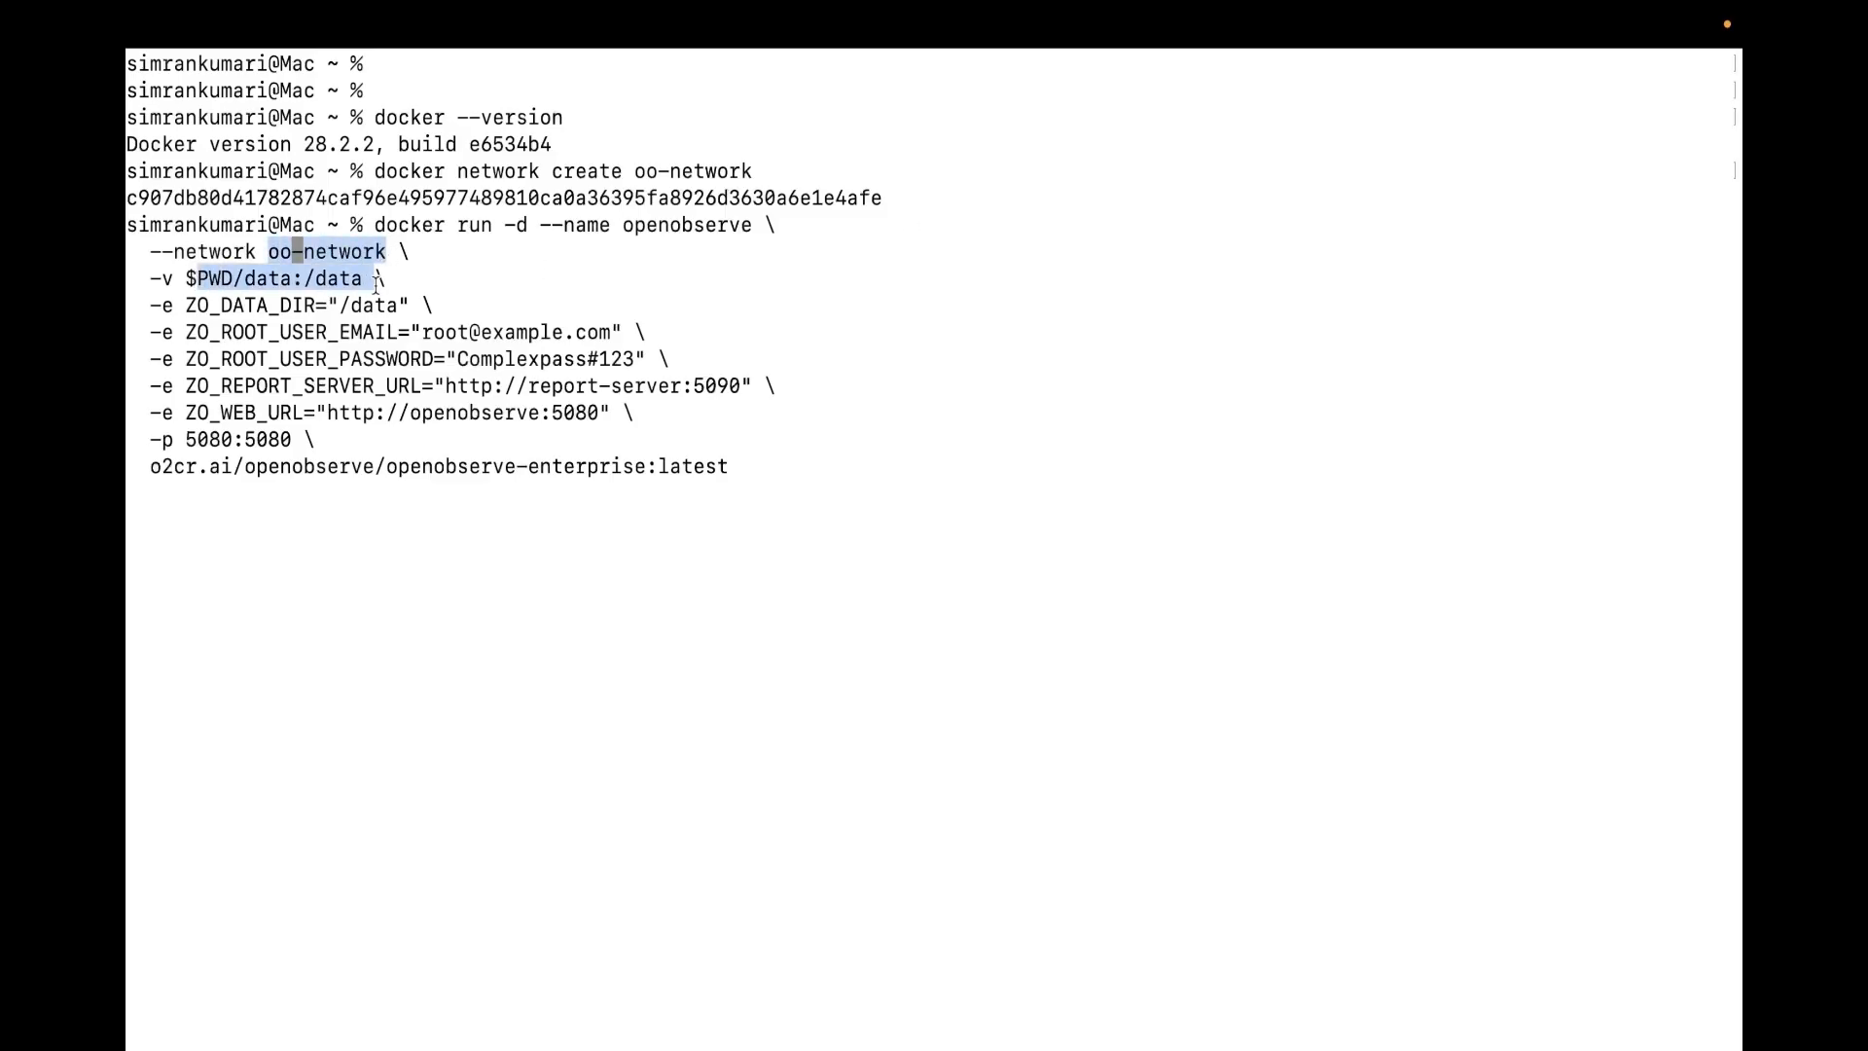
drag(186, 306, 399, 307)
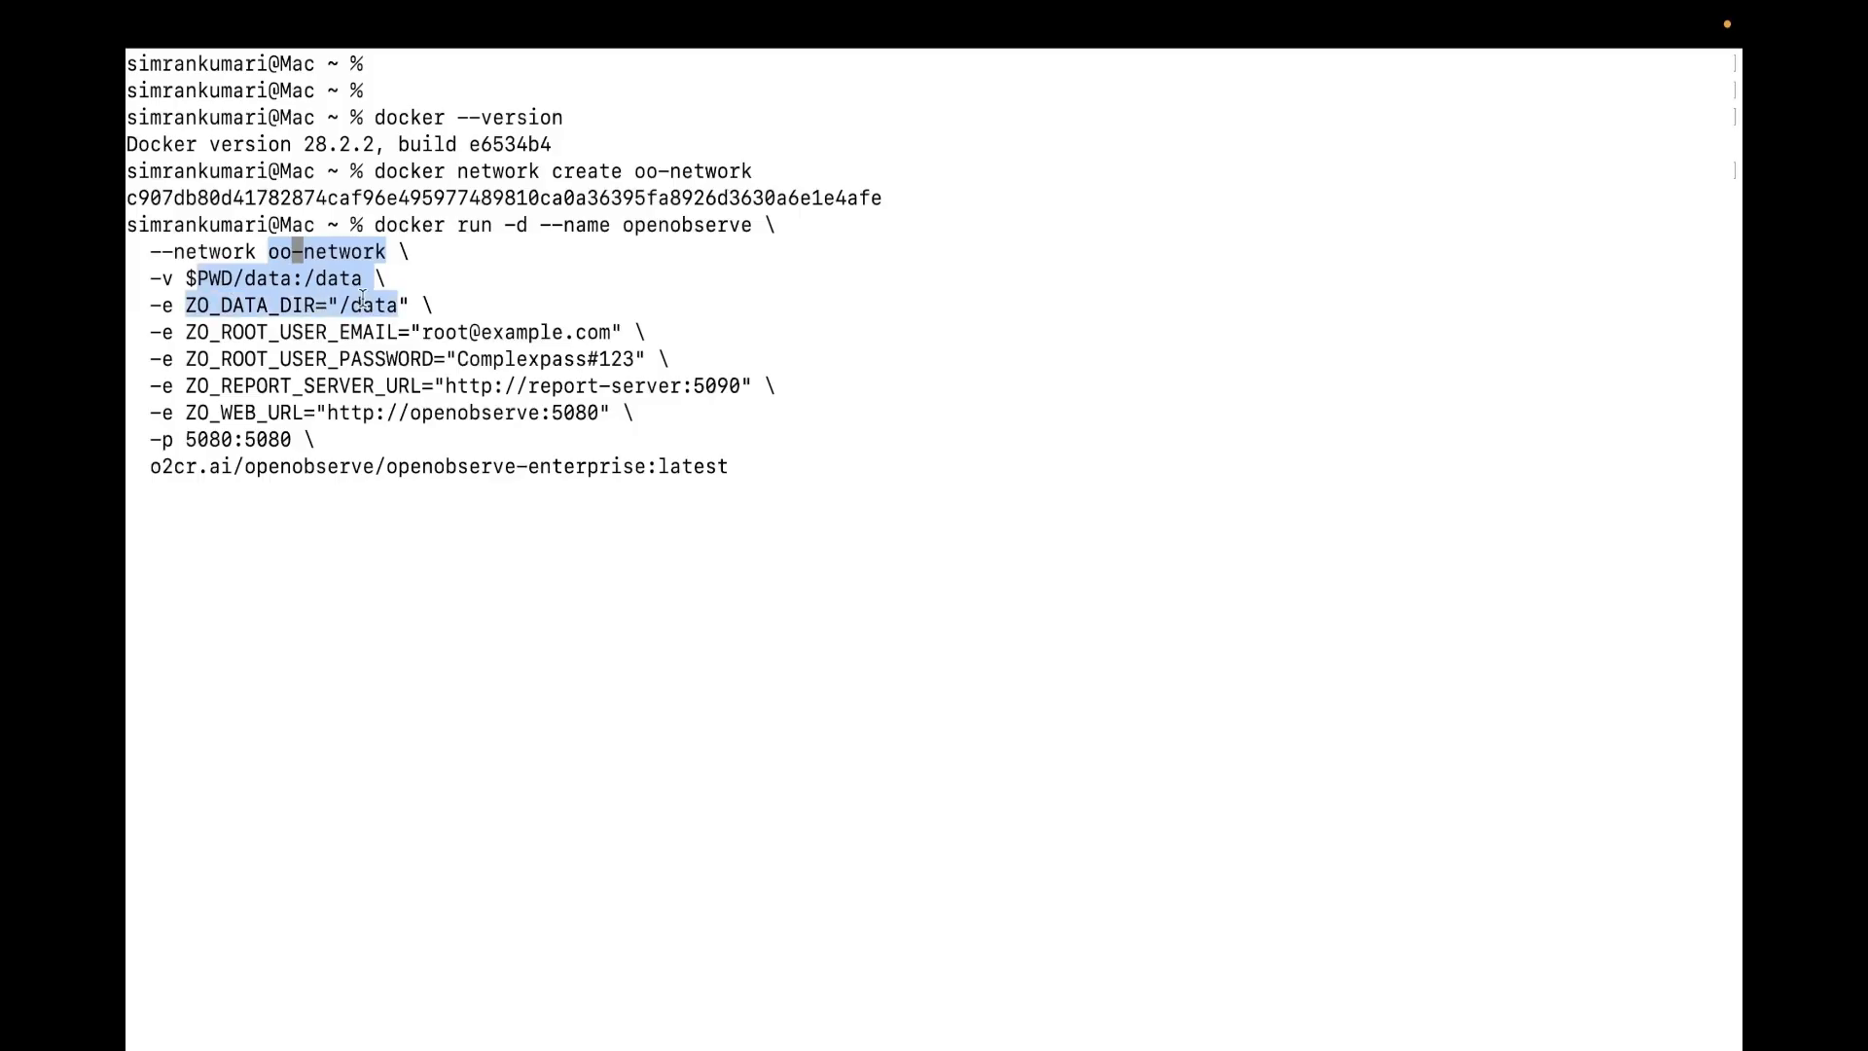
click(257, 272)
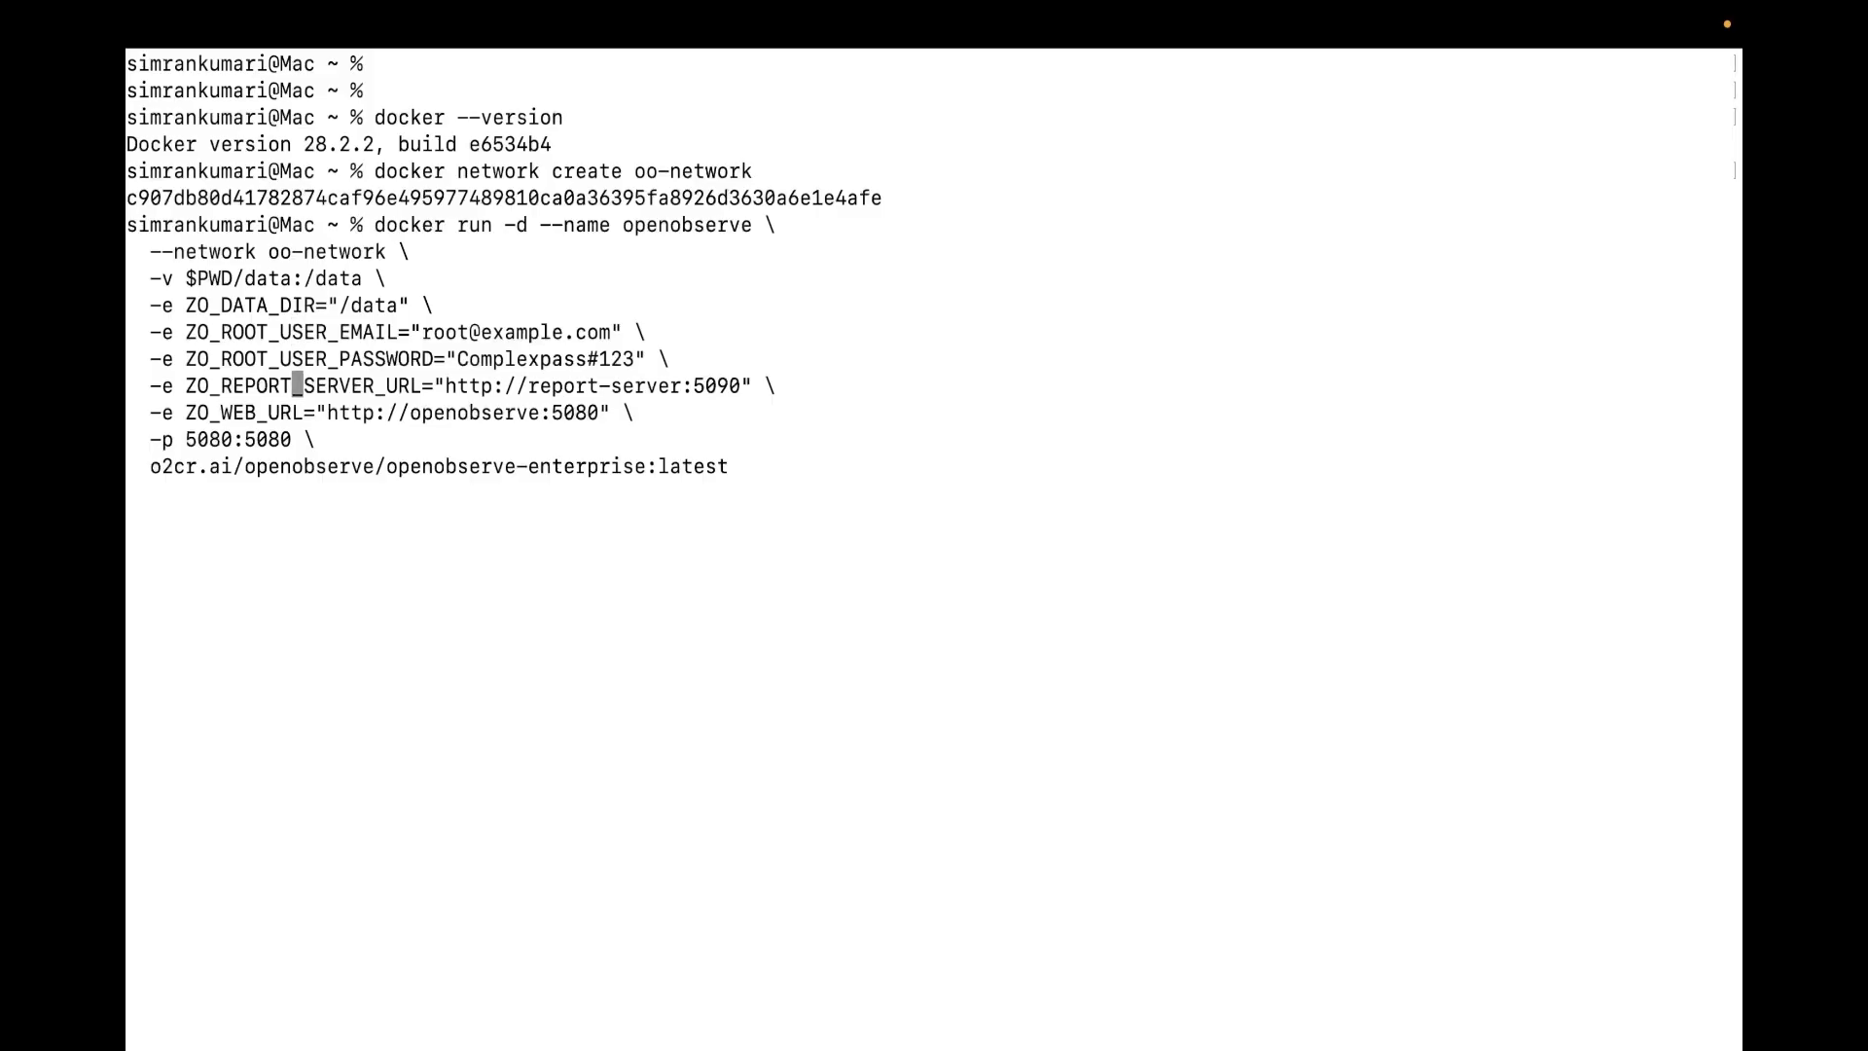
Step: Go through the report server URL, web URL and port options, and run the command to start the openobserve container
key(Right)
key(Right)
key(Right)
key(Right)
key(Right)
key(Right)
key(Right)
key(Right)
key(Right)
key(Right)
key(Right)
key(Right)
key(Right)
key(Right)
key(Right)
key(Right)
key(Right)
key(Right)
key(Right)
key(Right)
key(Right)
key(Right)
key(Right)
key(Right)
key(Right)
key(Right)
key(Right)
key(Right)
key(Right)
key(Right)
key(Right)
key(Right)
key(Right)
key(Down)
key(Up)
key(Down)
key(Down)
key(Down)
key(Right)
key(Right)
key(Right)
key(Right)
key(Return)
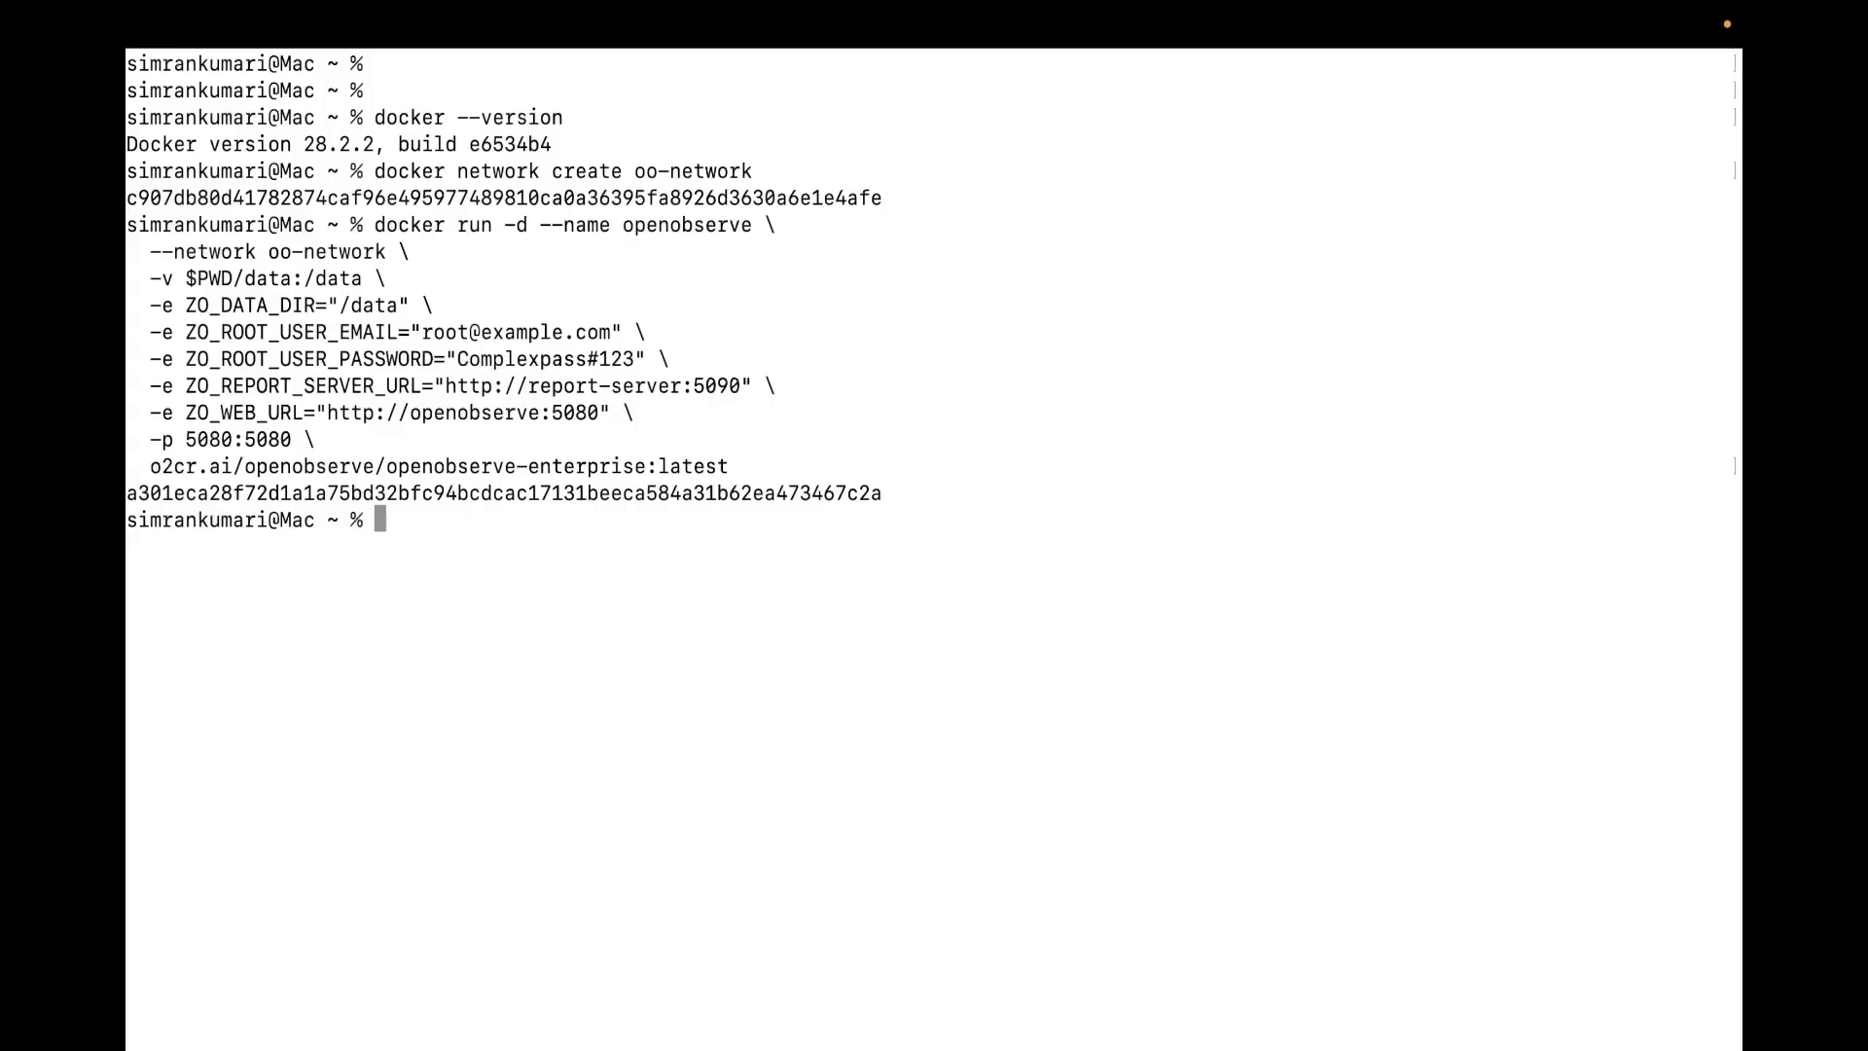
Step: List the running Docker containers with docker ps and check the openobserve entry
text(docker ps)
key(Return)
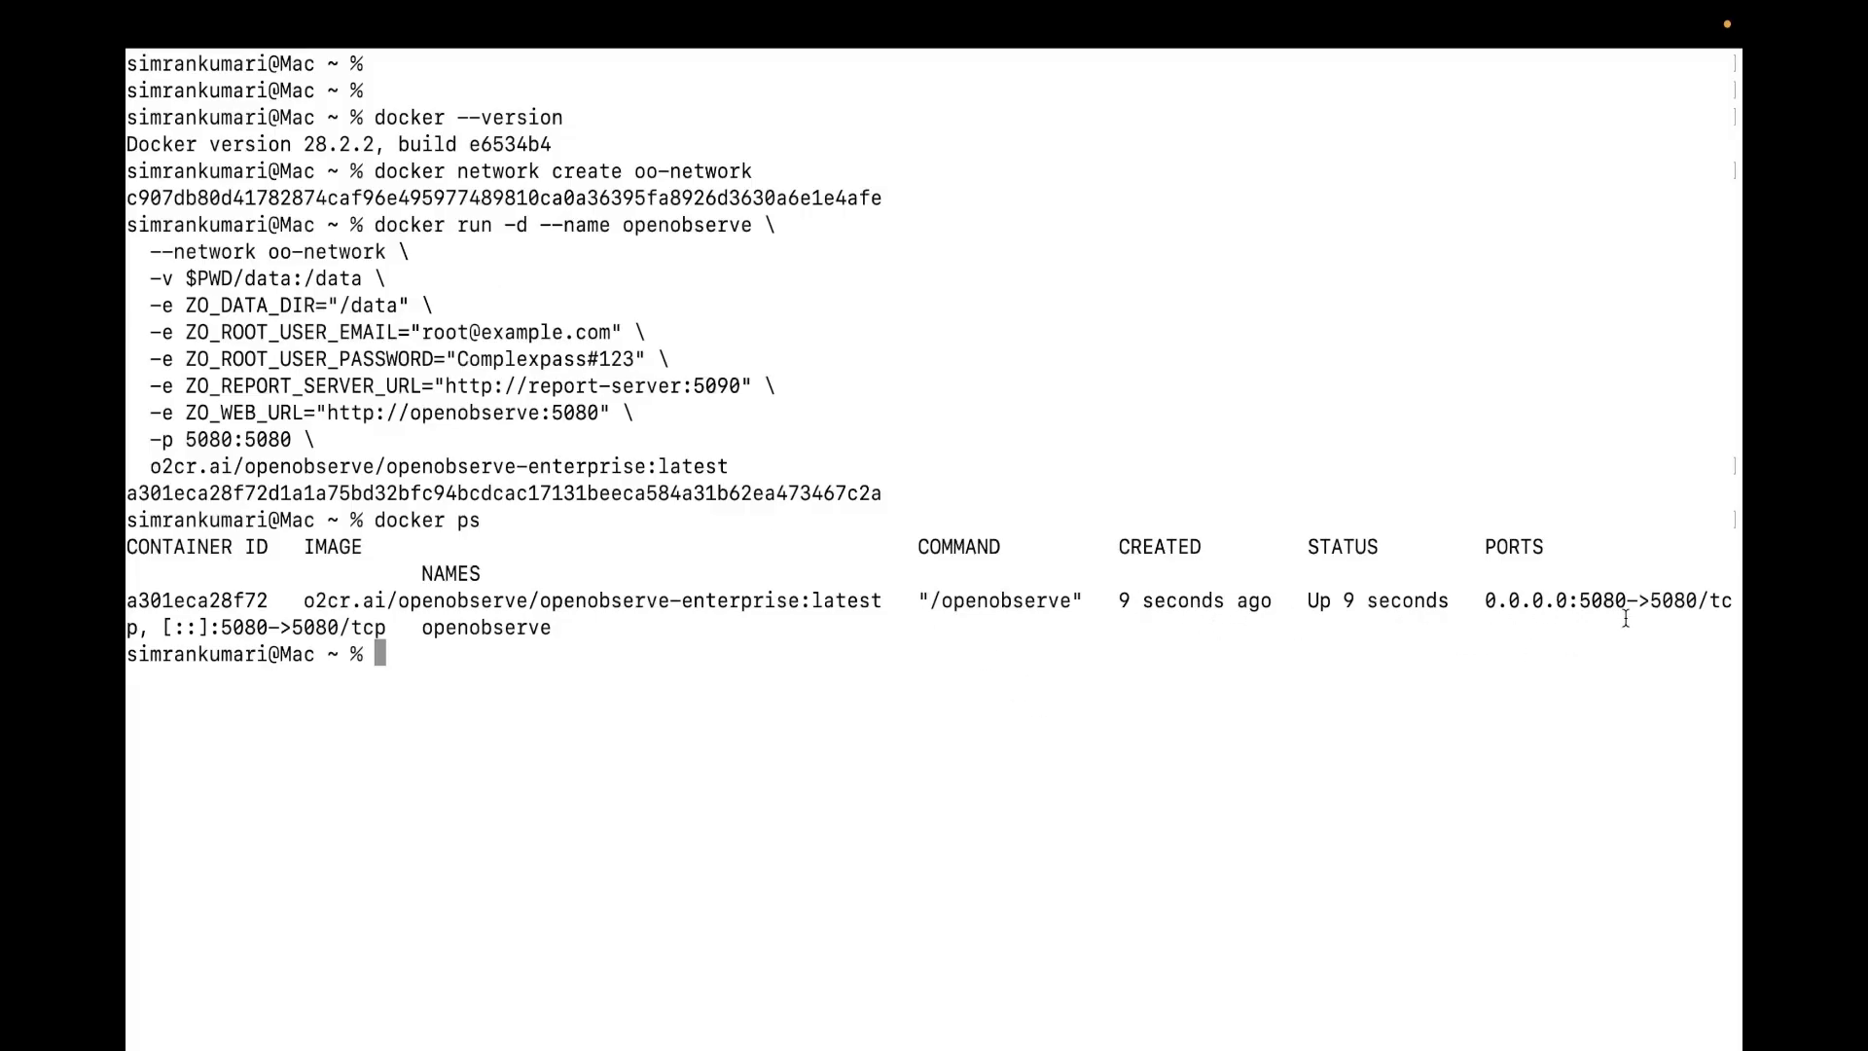
mouse_move(421, 642)
mouse_down()
mouse_move(445, 628)
mouse_move(421, 627)
mouse_up()
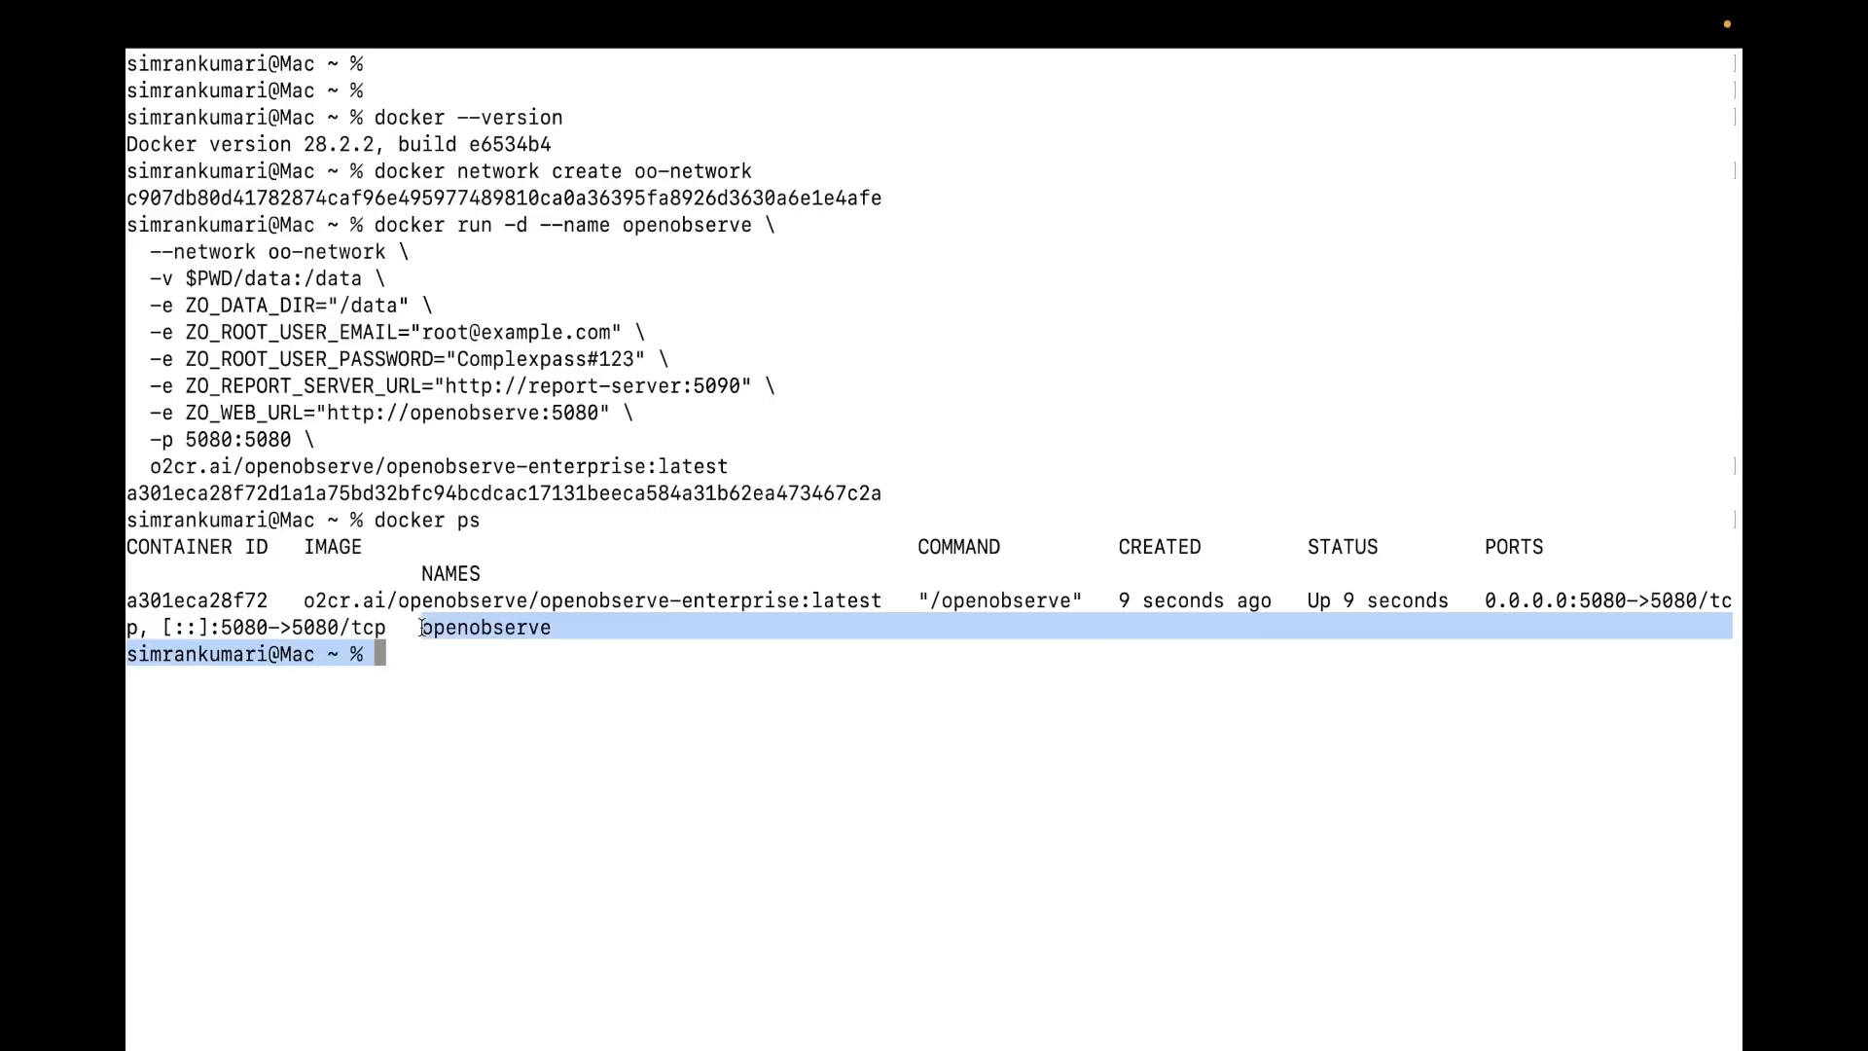
click(421, 627)
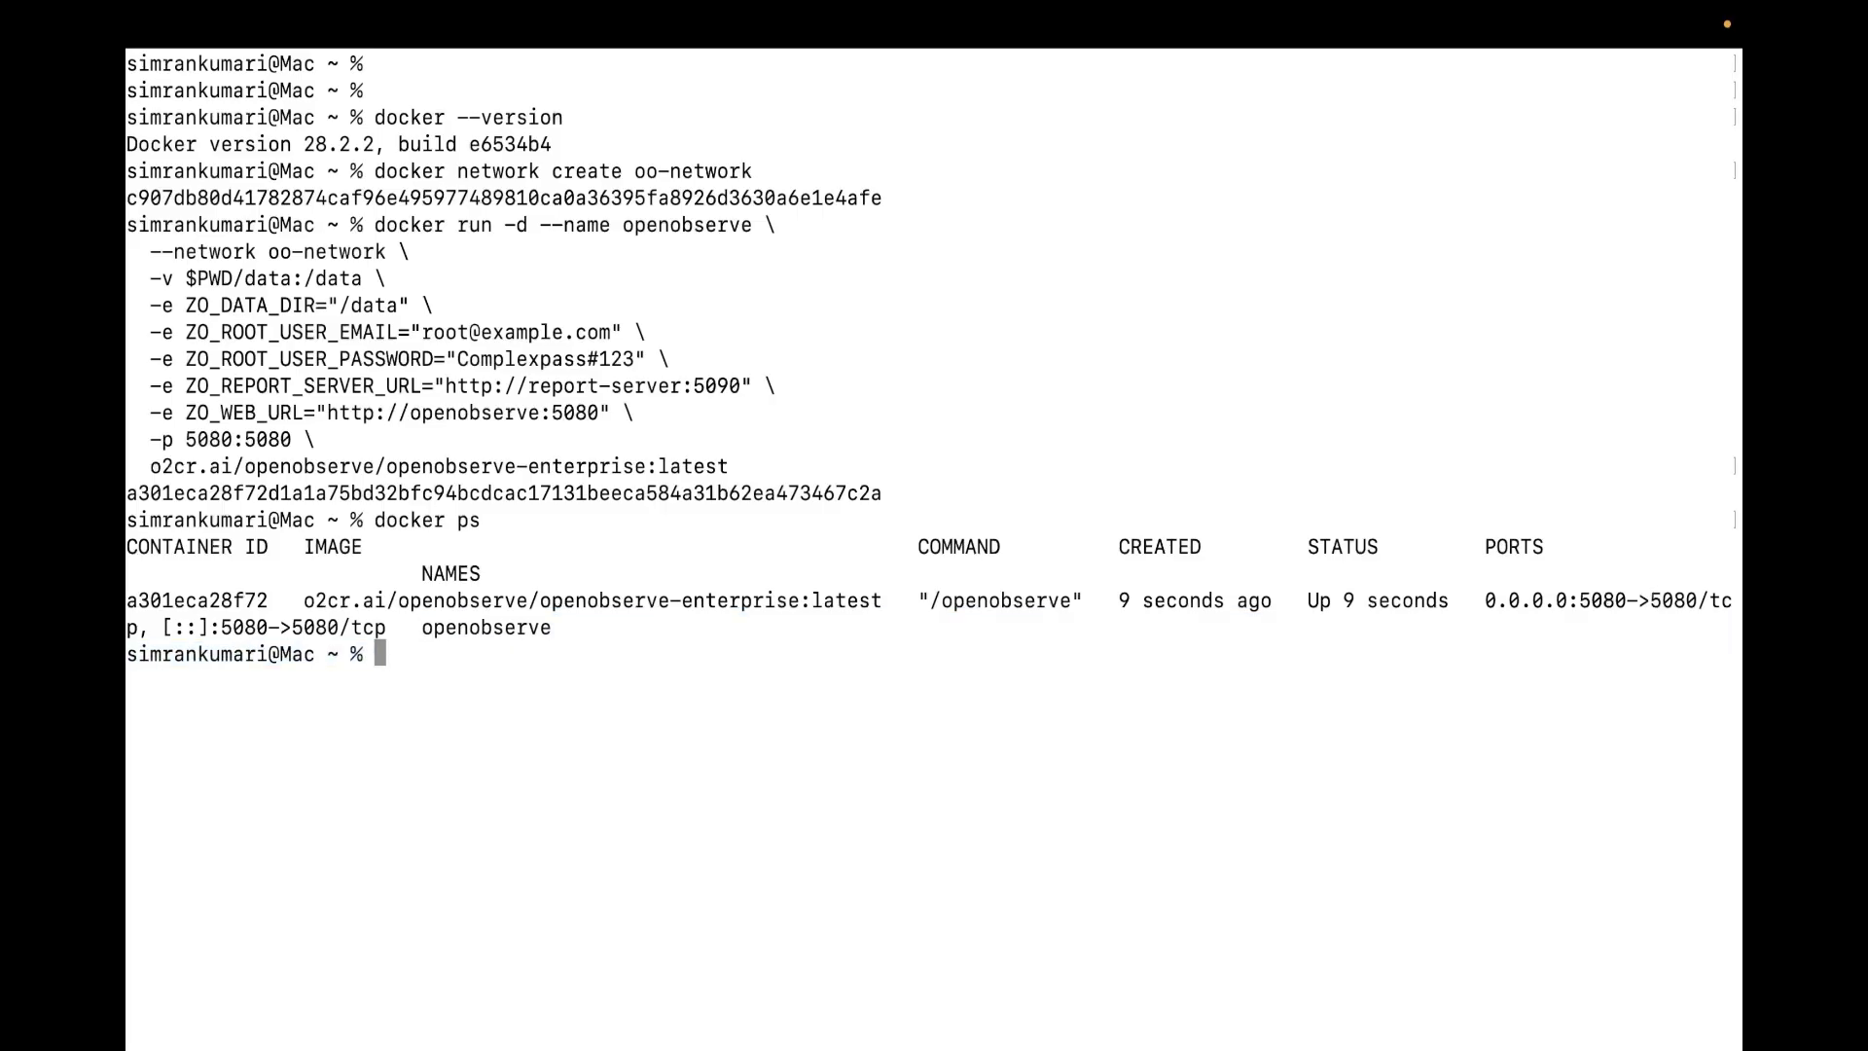
Step: Enter the report-server container's docker run command, including ZO_REPORT_USER_PASSWORD, and change its network to oo-network
key(super+v)
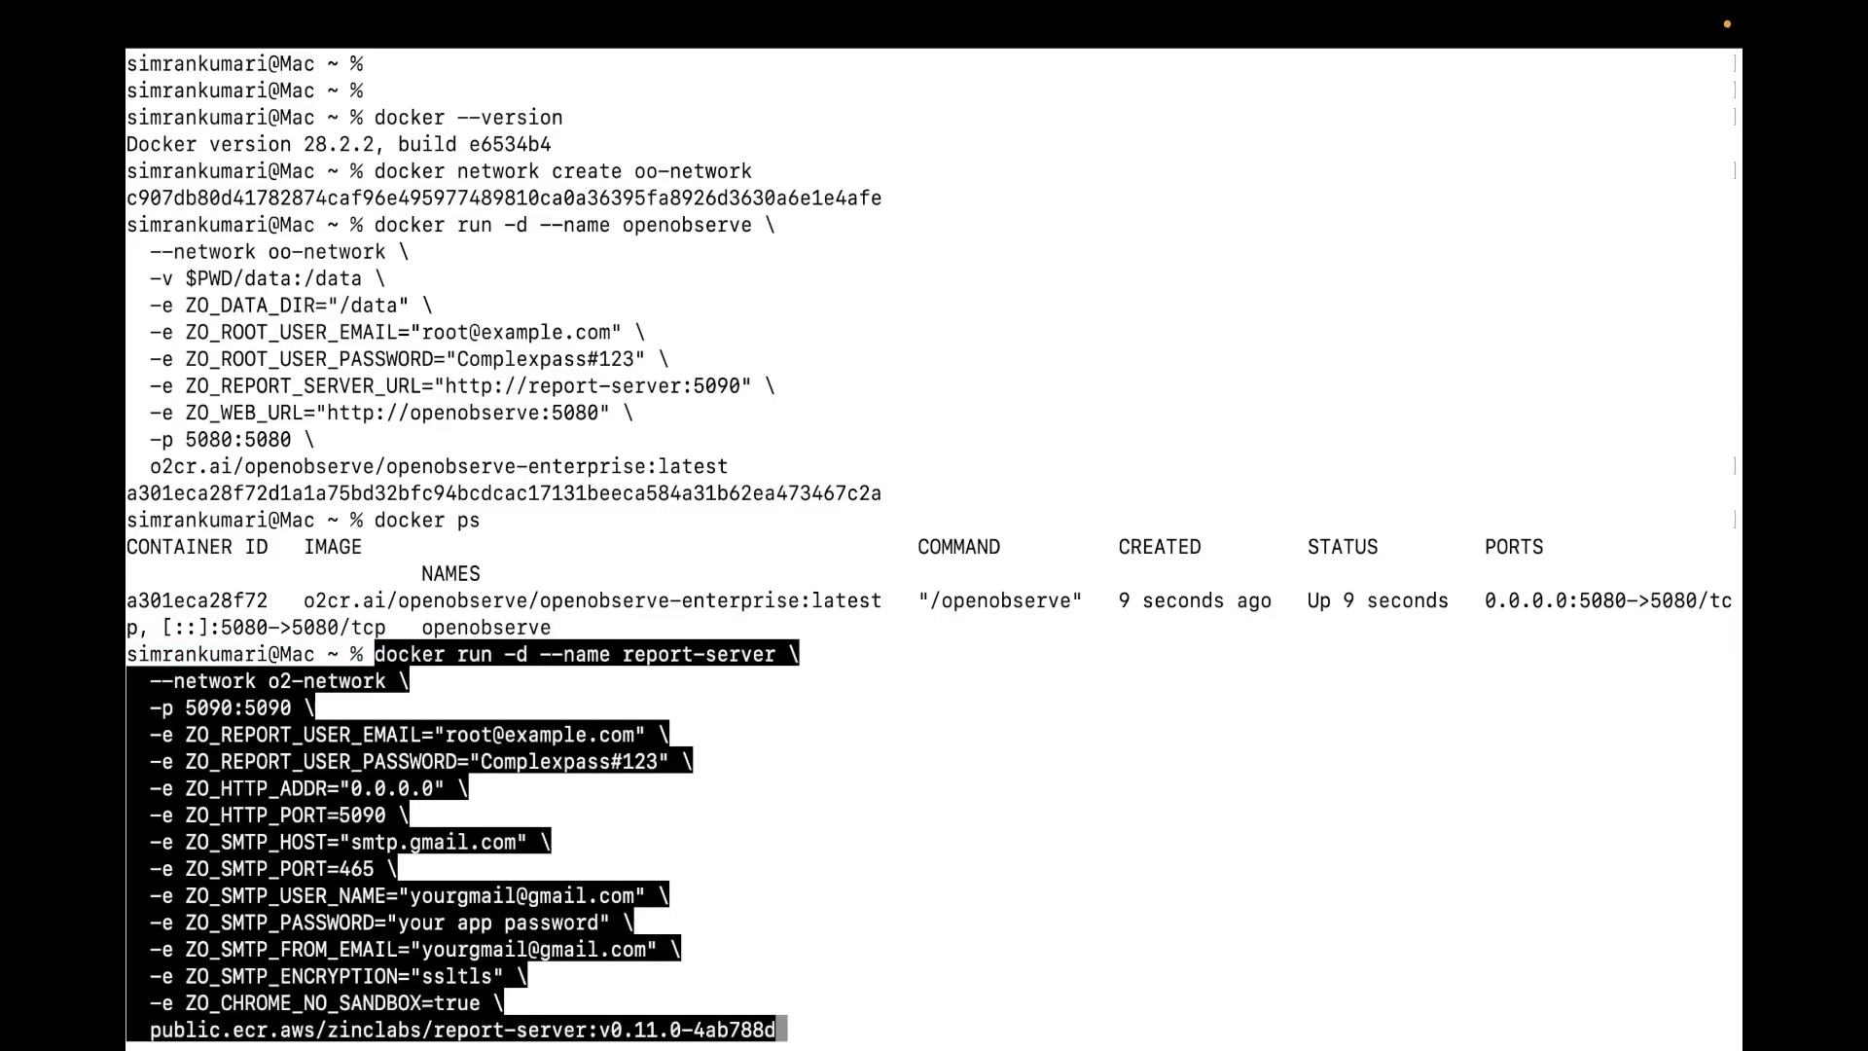
key(Up)
key(Up)
key(Up)
key(Up)
key(Up)
key(Up)
key(Up)
key(Up)
key(Up)
key(Up)
key(Up)
key(Up)
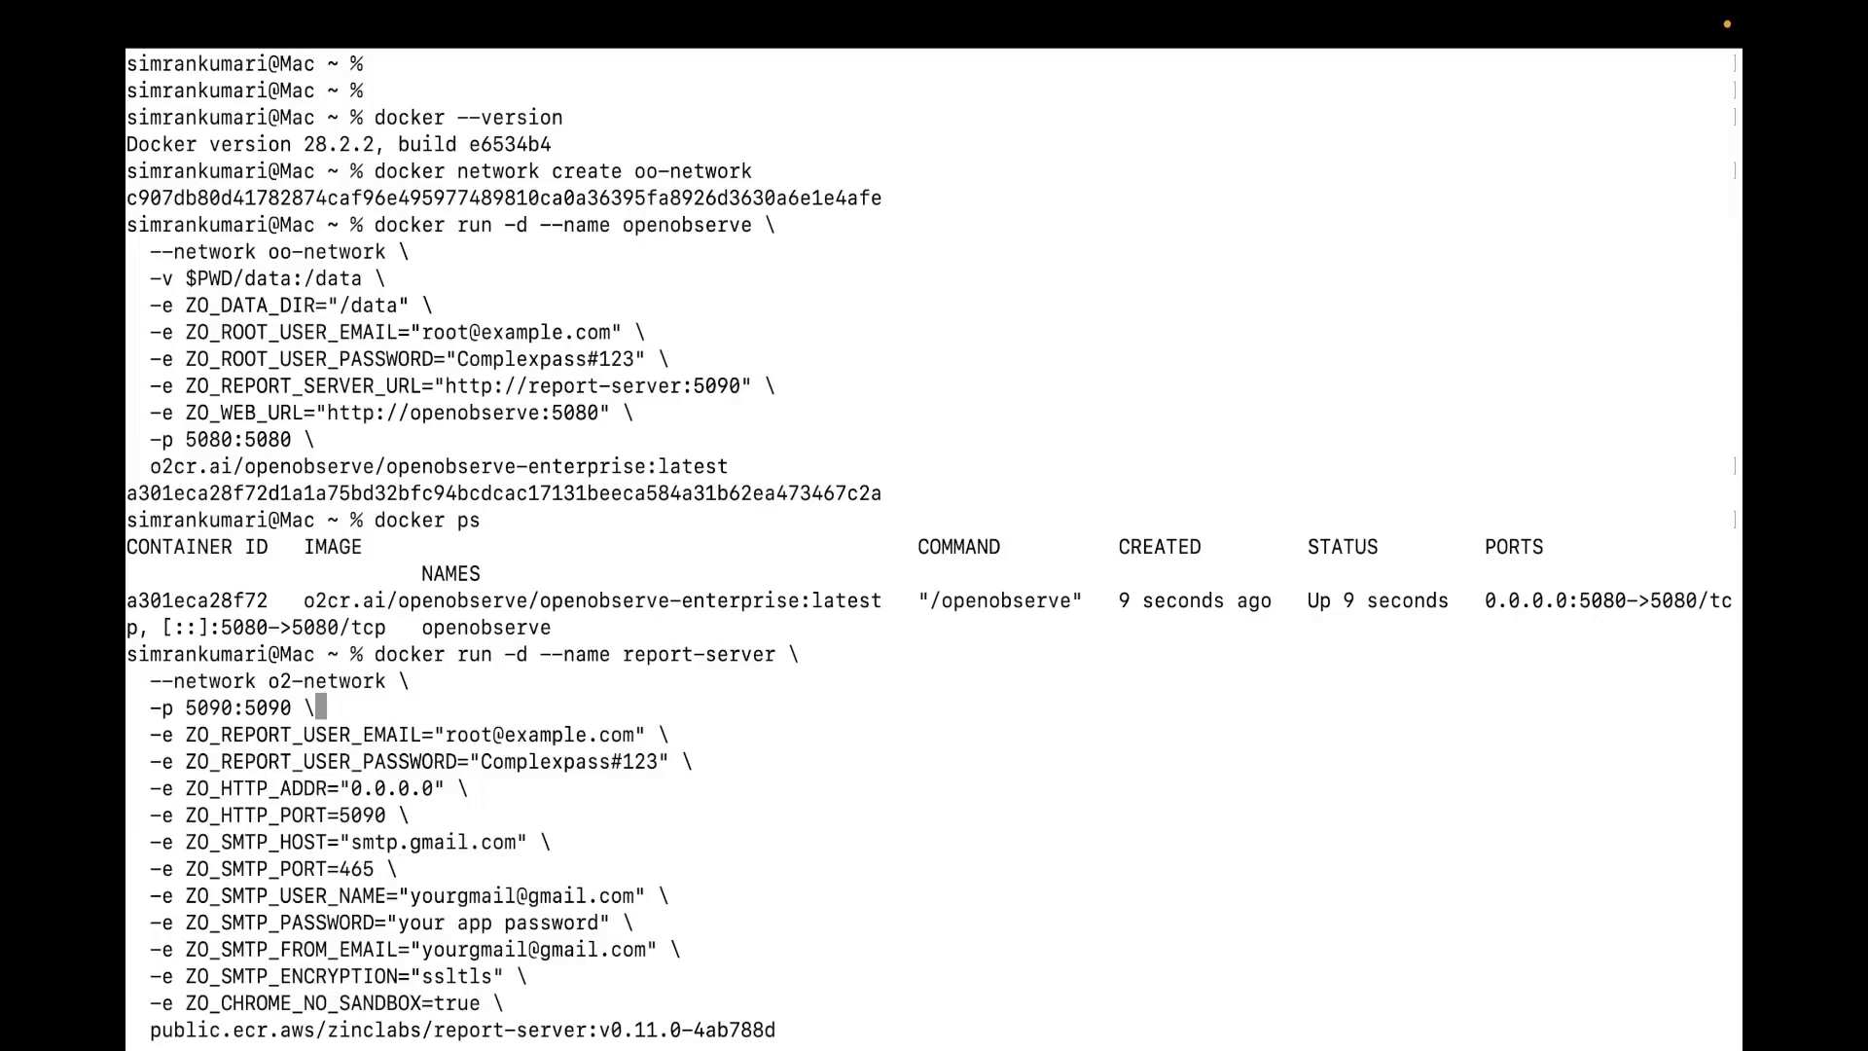
key(Up)
key(Left)
key(Left)
key(Left)
key(Left)
key(Left)
key(Left)
key(Left)
key(Left)
key(Left)
key(Left)
key(BackSpace)
text(o)
Step: Fill in the SMTP user name, the Gmail app password as SMTP password, and the sender email in the report-server command
key(Down)
key(Down)
key(Down)
key(Down)
key(Down)
key(Down)
key(Down)
key(Up)
key(Down)
key(Down)
key(Right)
key(Right)
key(Right)
key(Right)
key(Right)
key(Right)
key(Right)
key(Right)
key(Right)
key(Right)
key(Right)
key(Right)
key(Right)
key(Right)
key(Right)
key(Right)
key(Right)
key(Right)
key(Right)
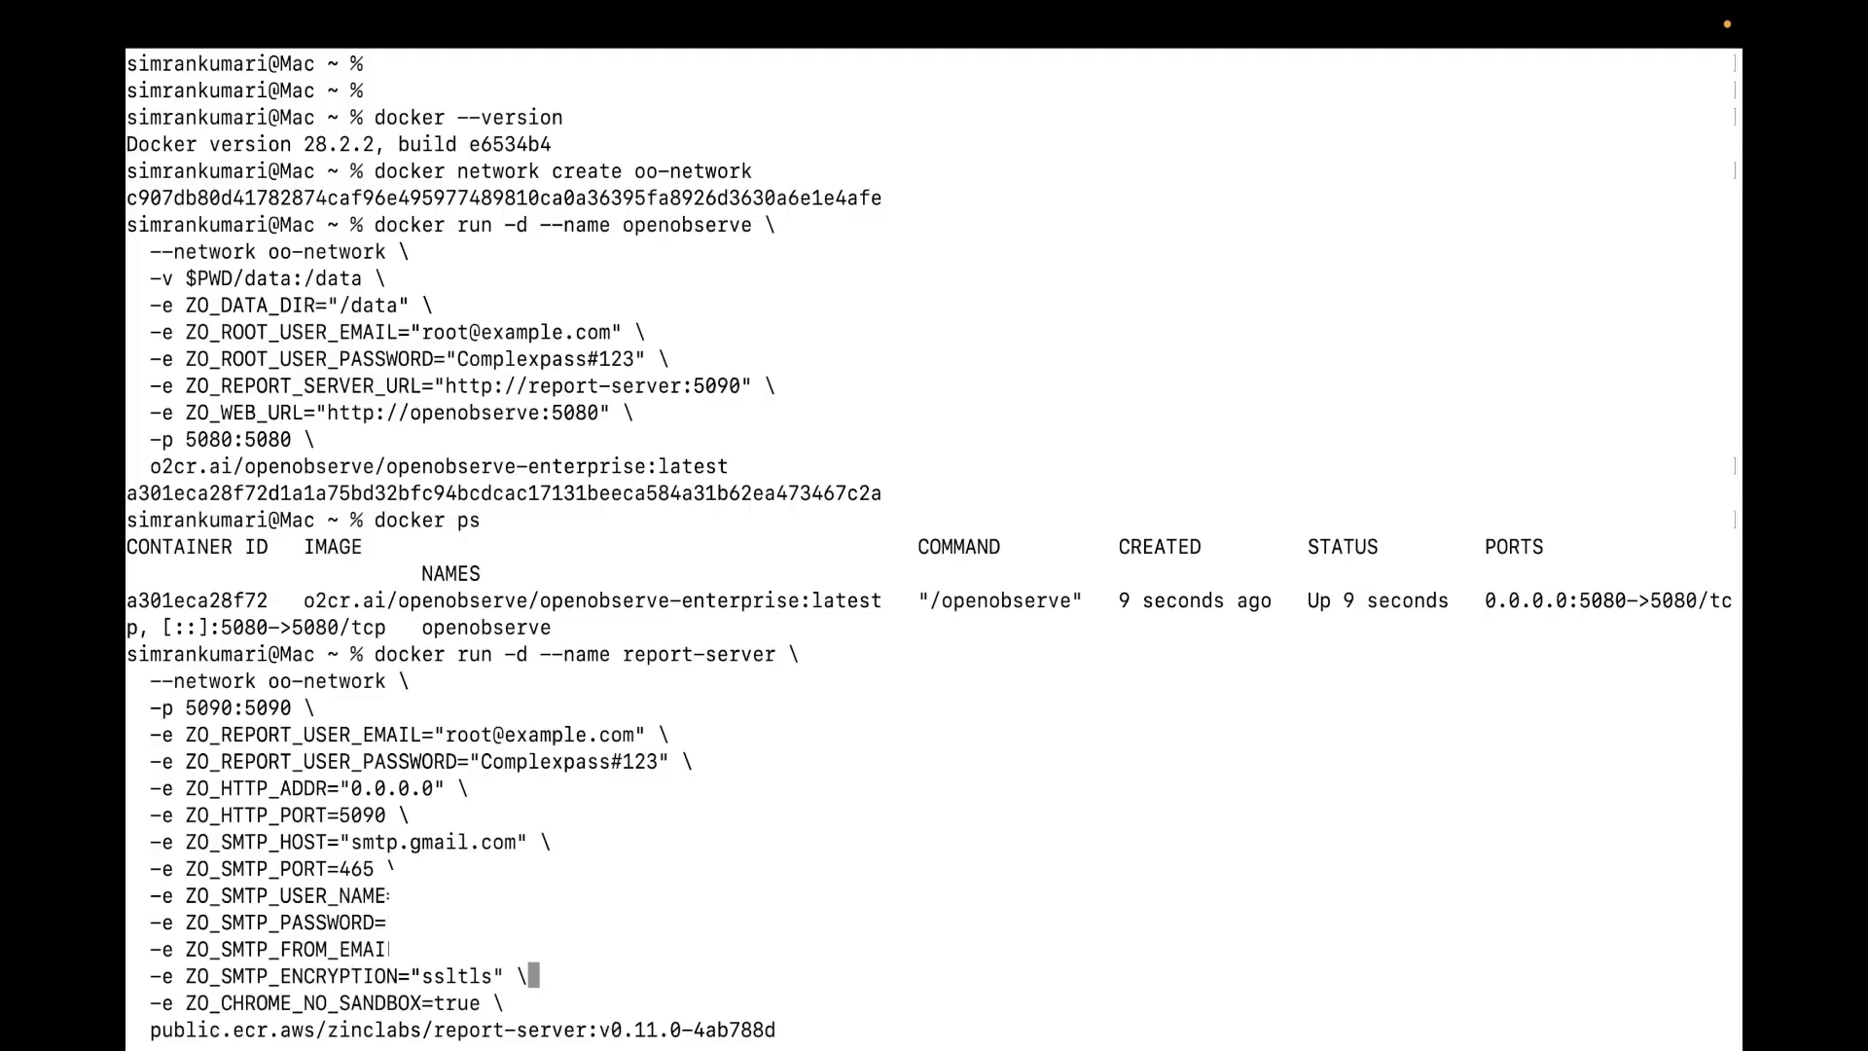
Step: Review the ZO_CHROME_NO_SANDBOX option and the image line, and run the command to start the report-server container
key(Down)
key(Down)
key(Up)
key(Down)
key(Up)
key(Down)
key(Right)
key(Right)
key(Right)
key(Right)
key(Right)
key(Right)
key(Right)
key(Return)
Step: List the running containers with docker ps and check the status and name of the report-server container
text(docker ps)
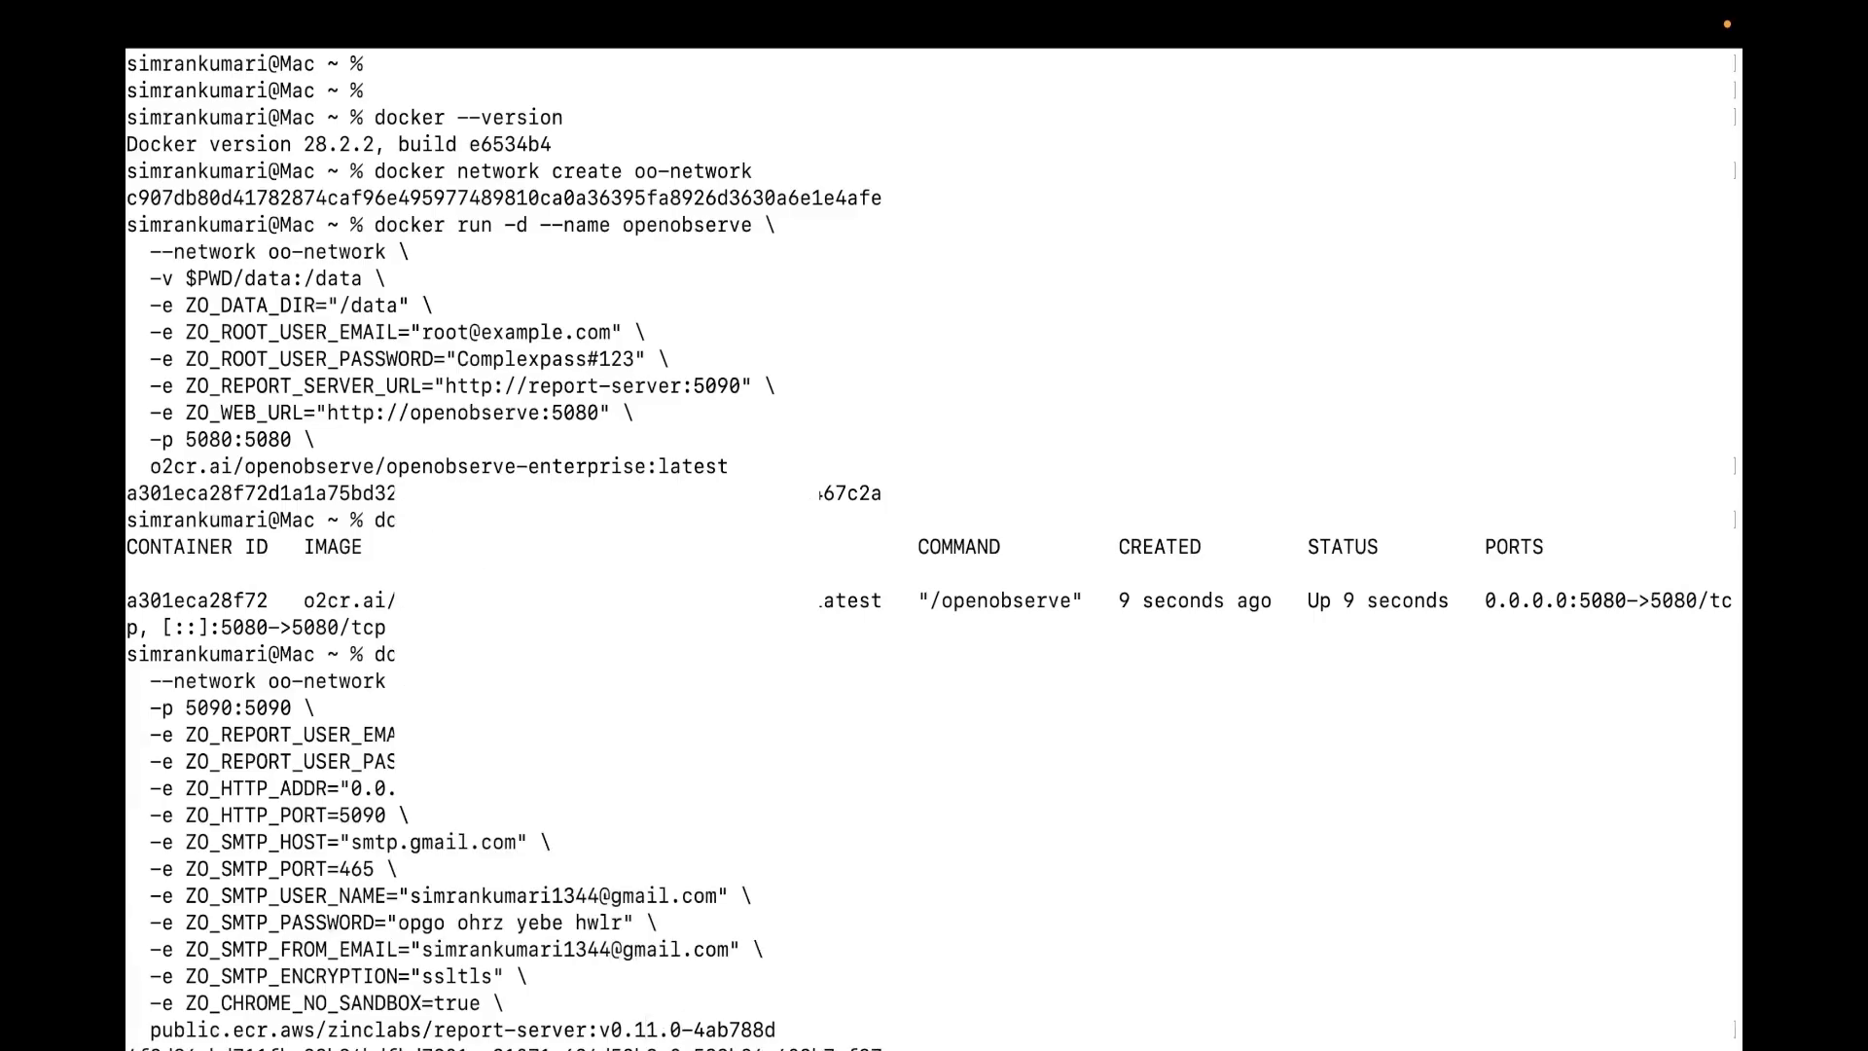
key(Return)
drag(1224, 1003, 1369, 1007)
click(1627, 999)
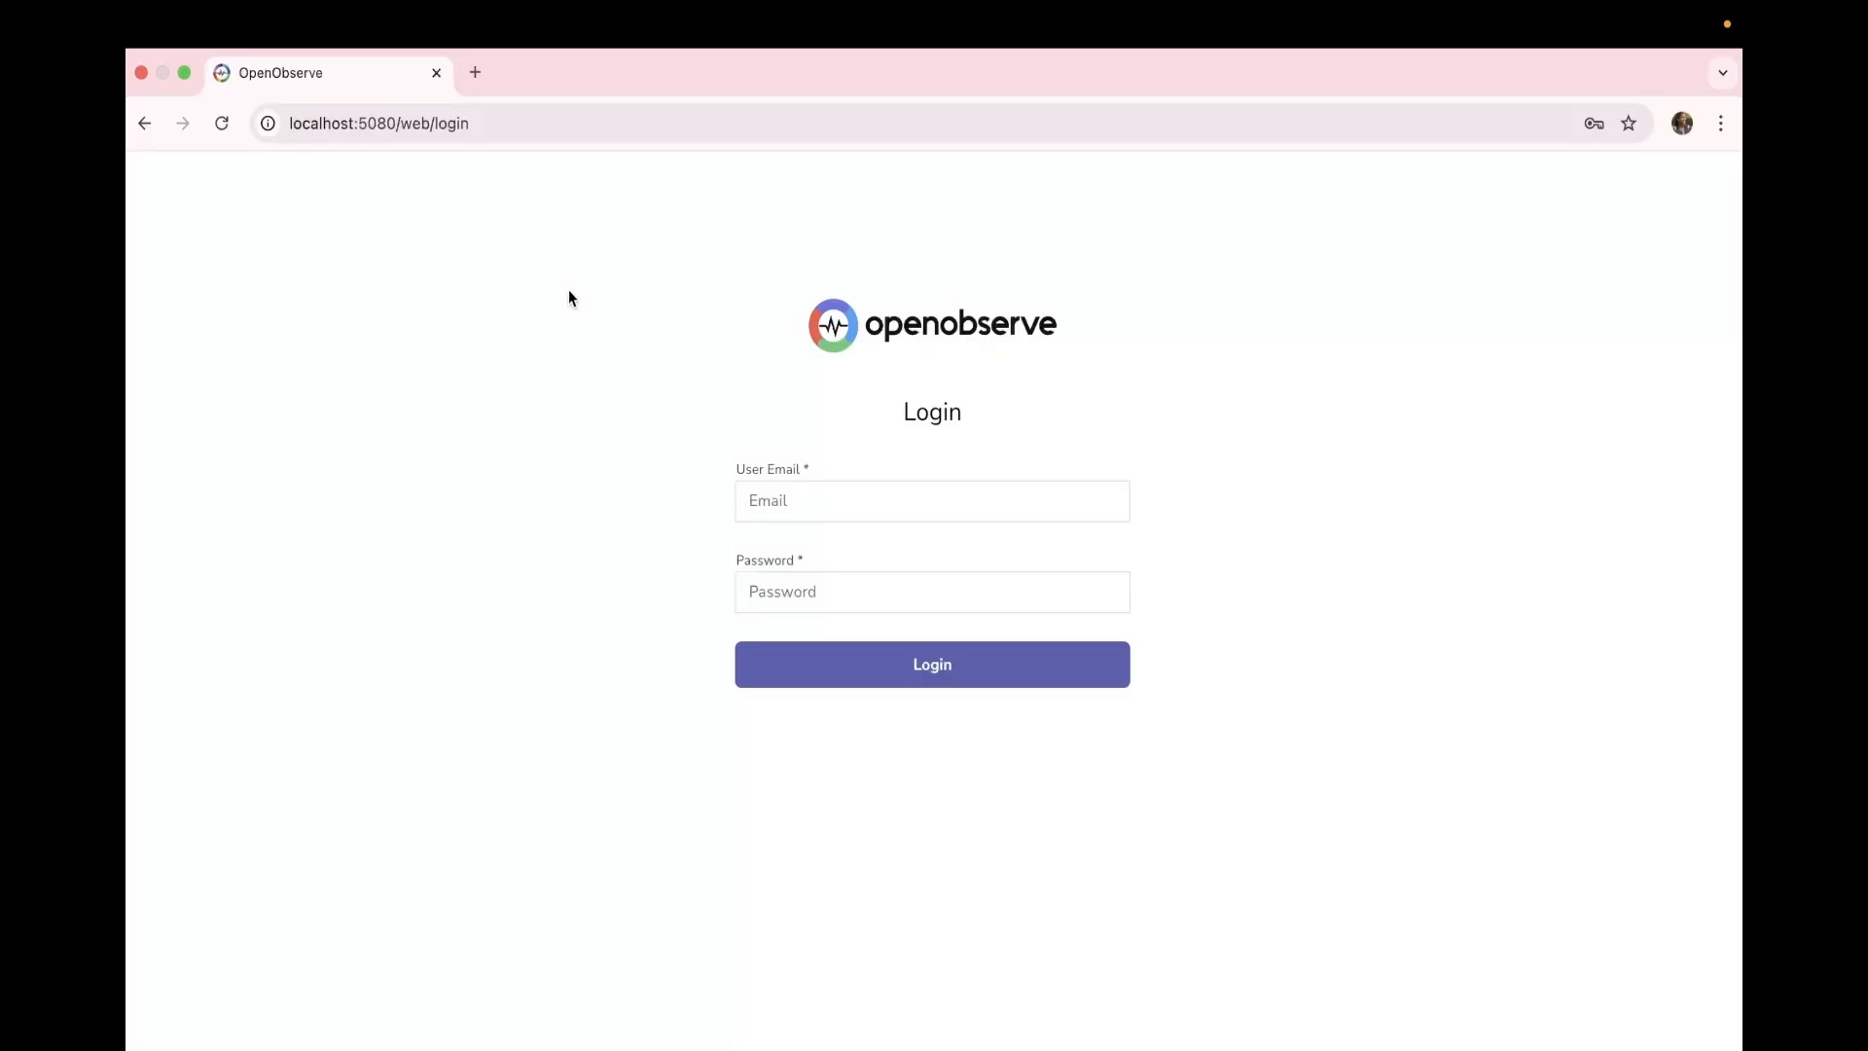
Step: Log in to OpenObserve at localhost:5080 in the browser with the root user's saved email and password
click(807, 493)
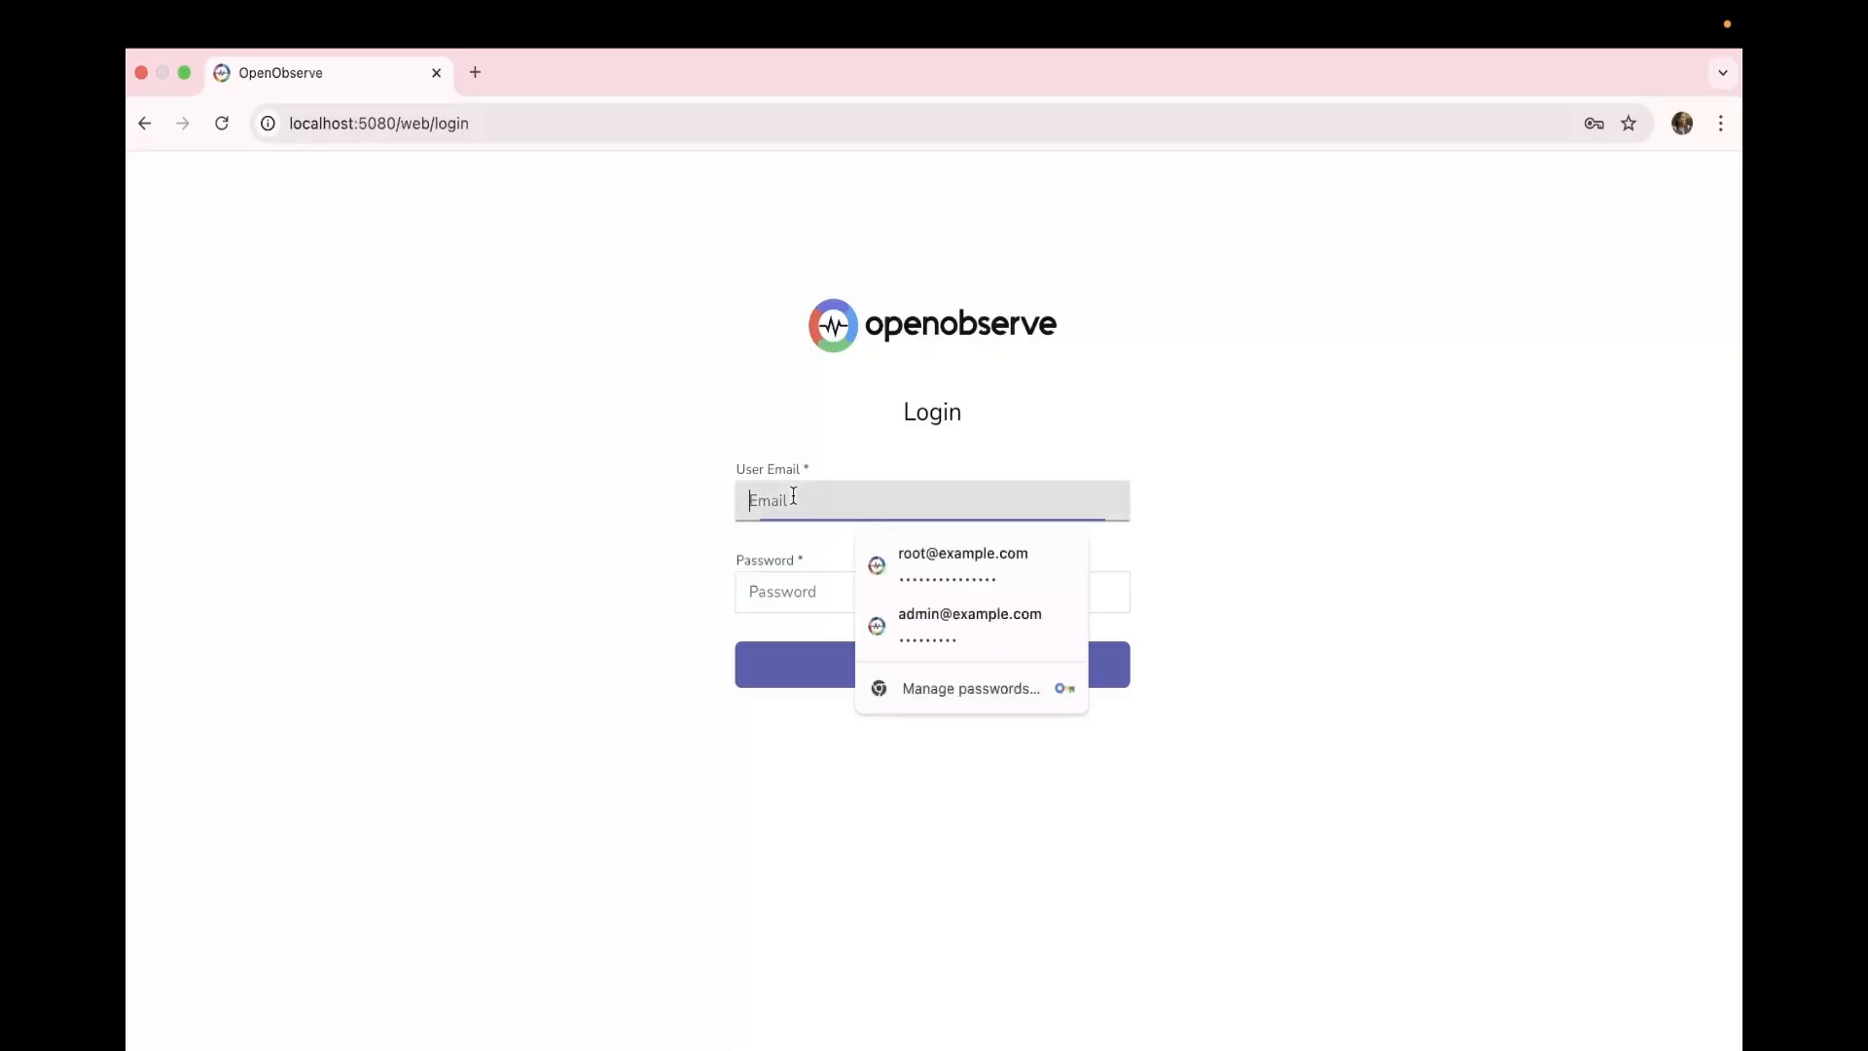
click(922, 553)
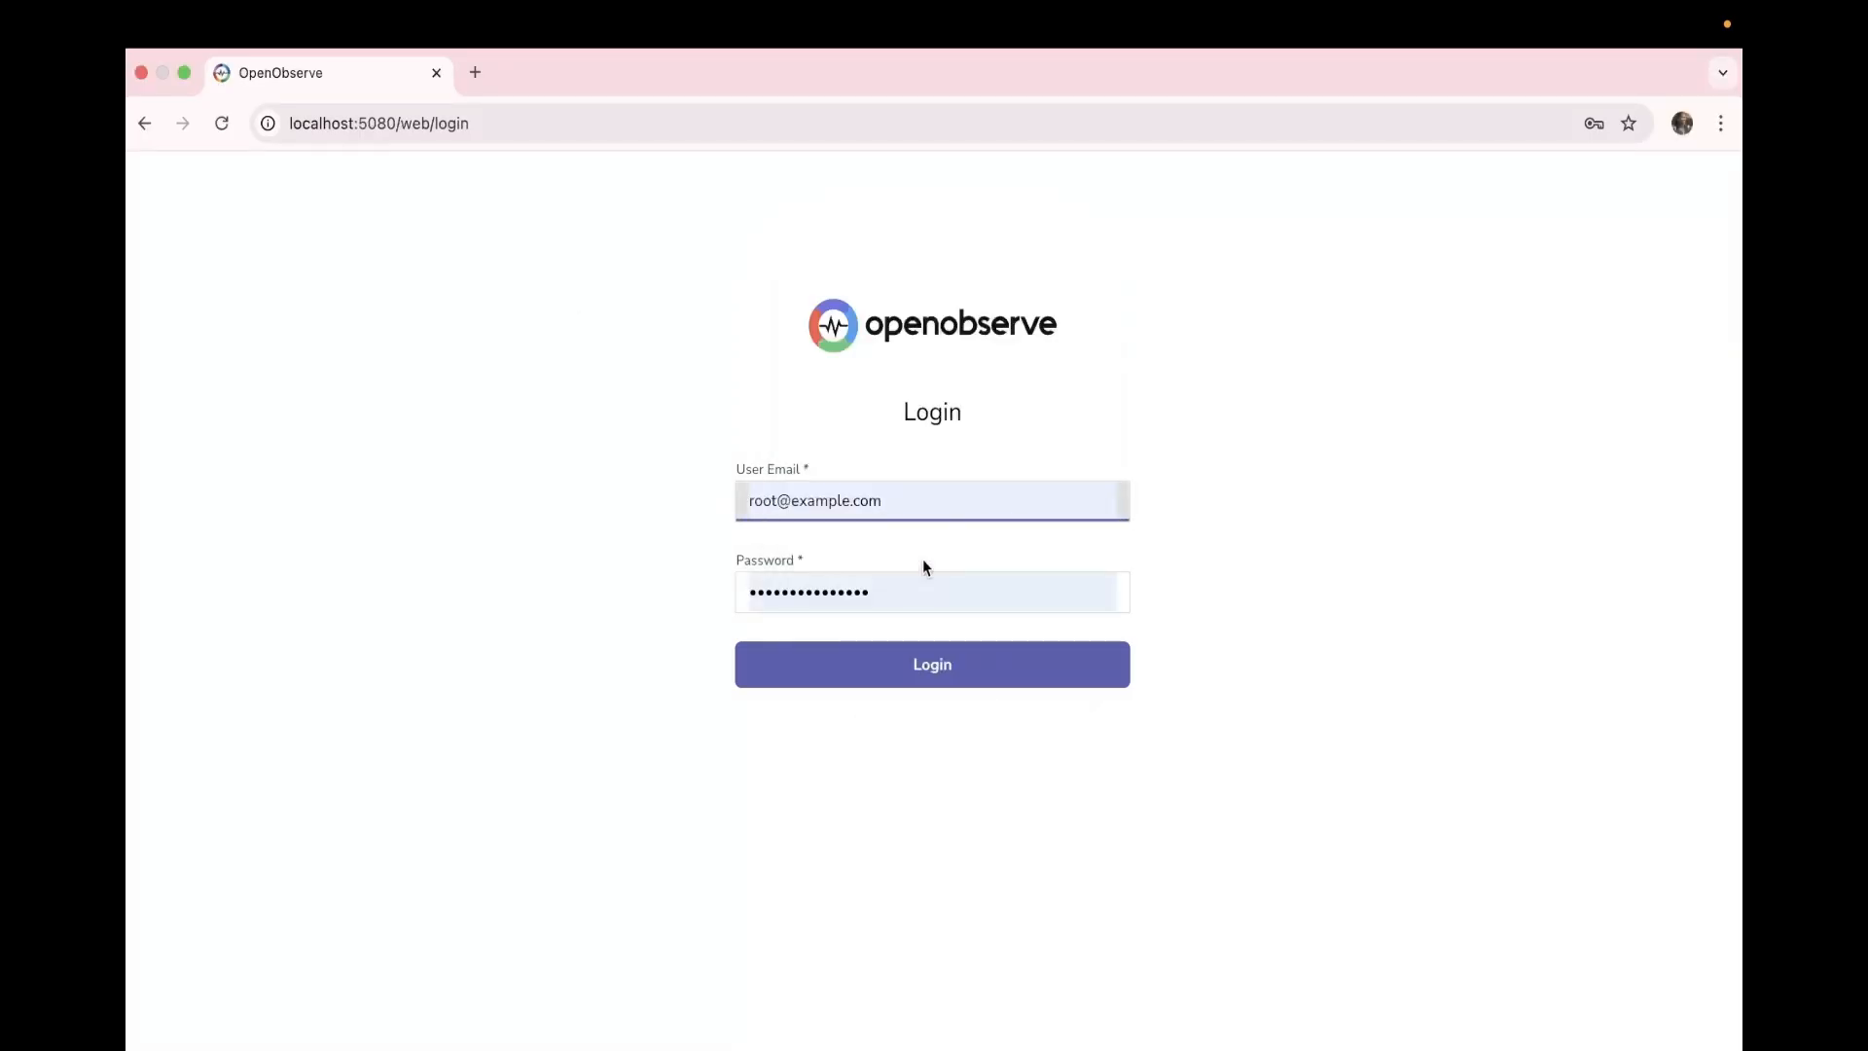
click(893, 663)
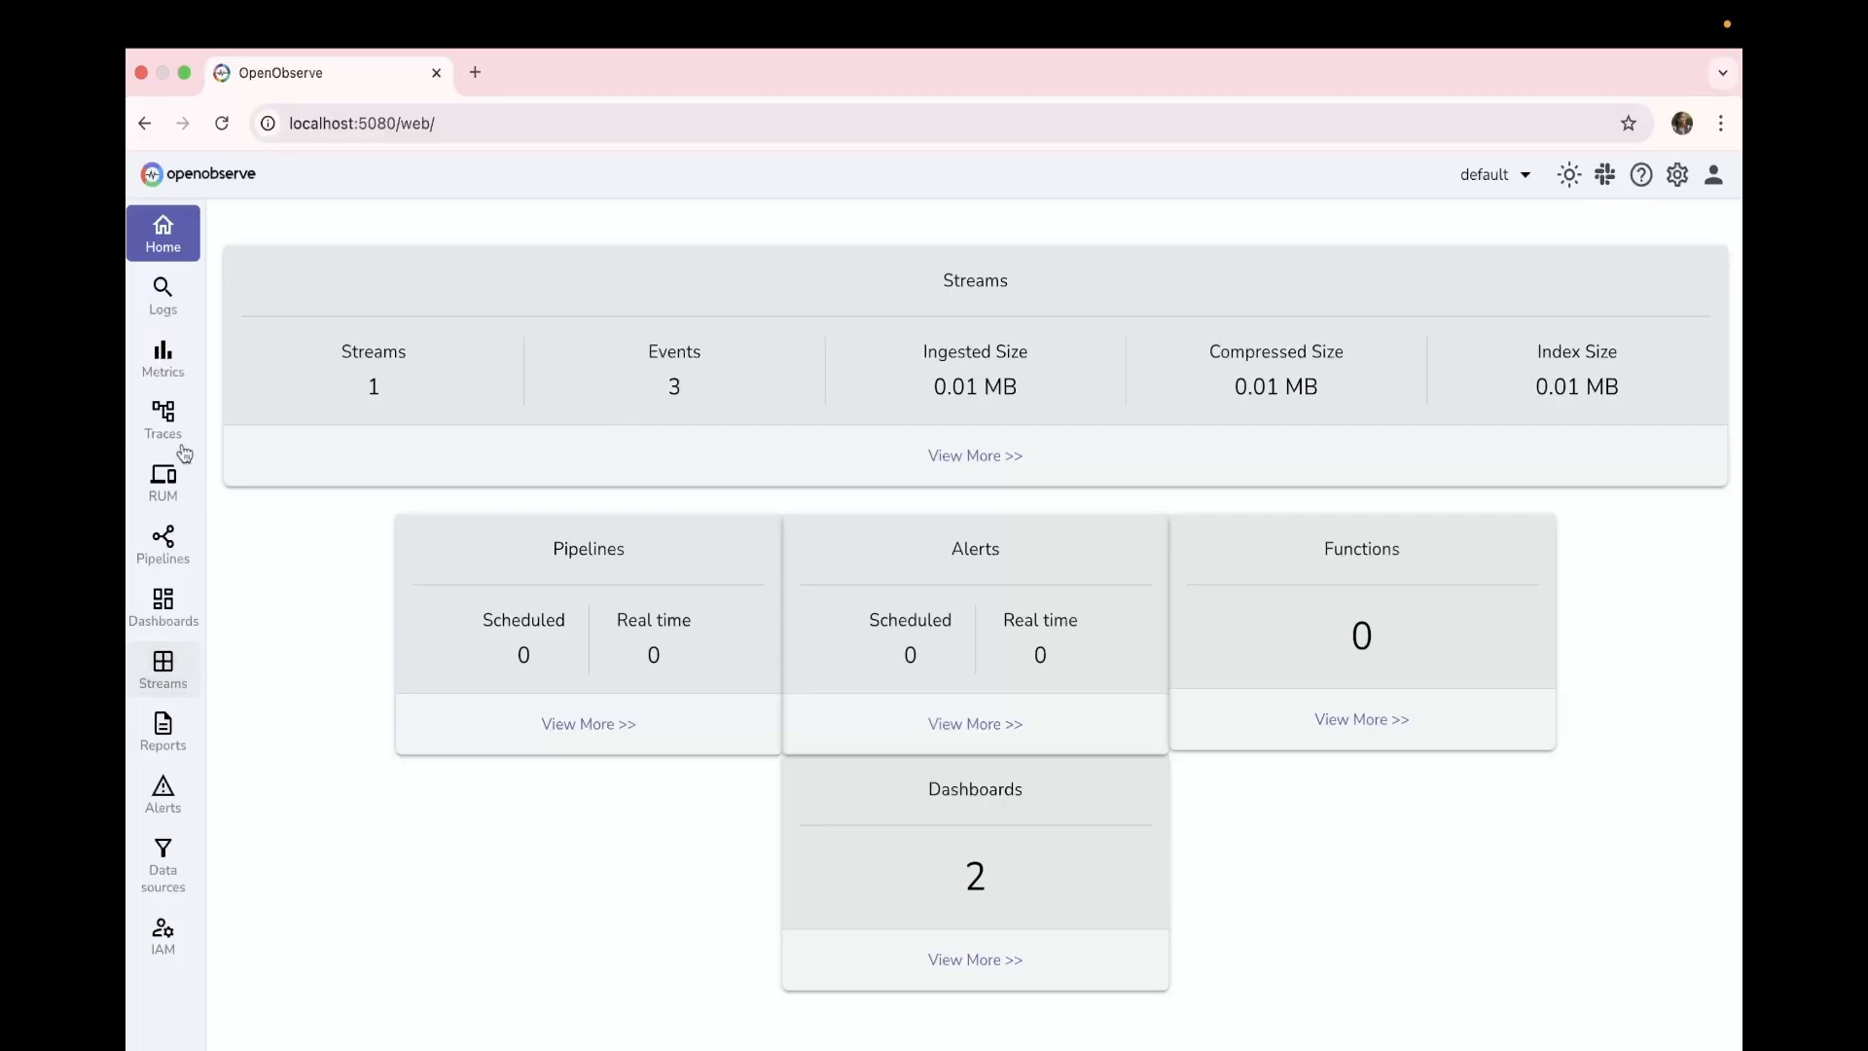
Step: Open the custom data sources to view the Curl command for ingesting logs
click(170, 872)
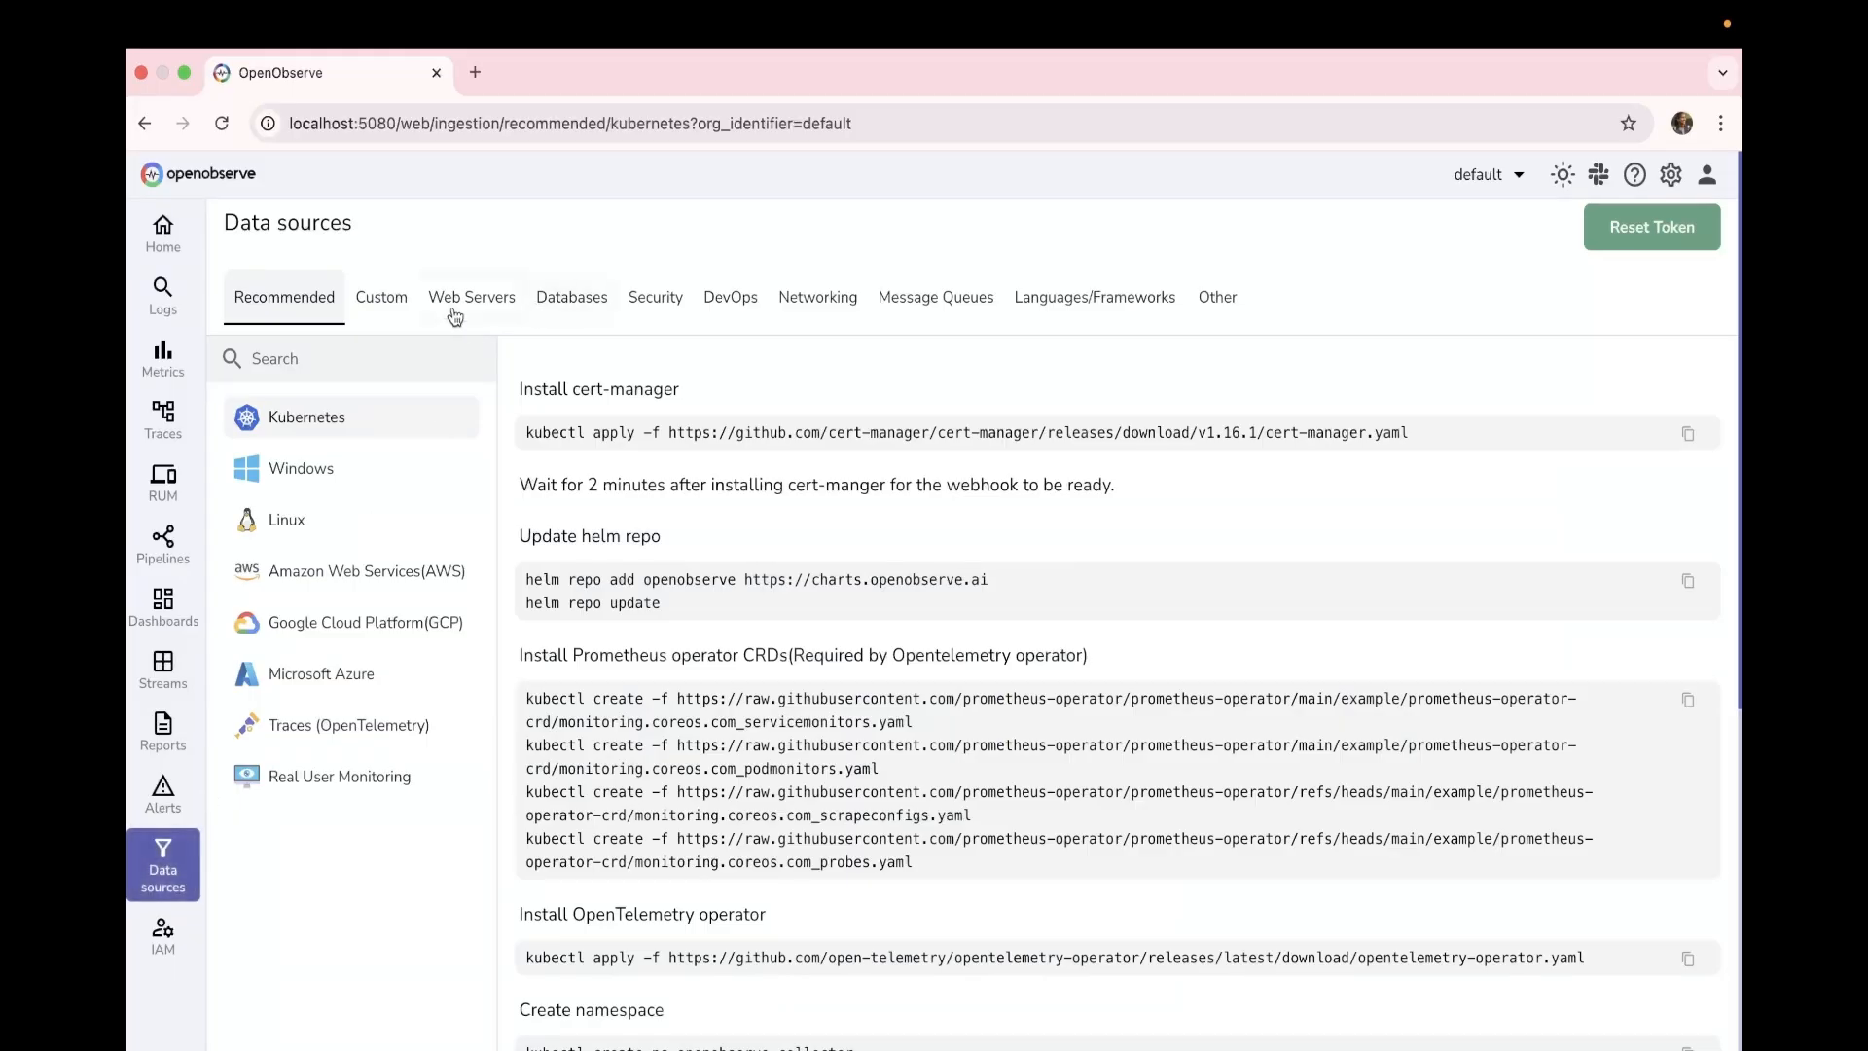
click(382, 297)
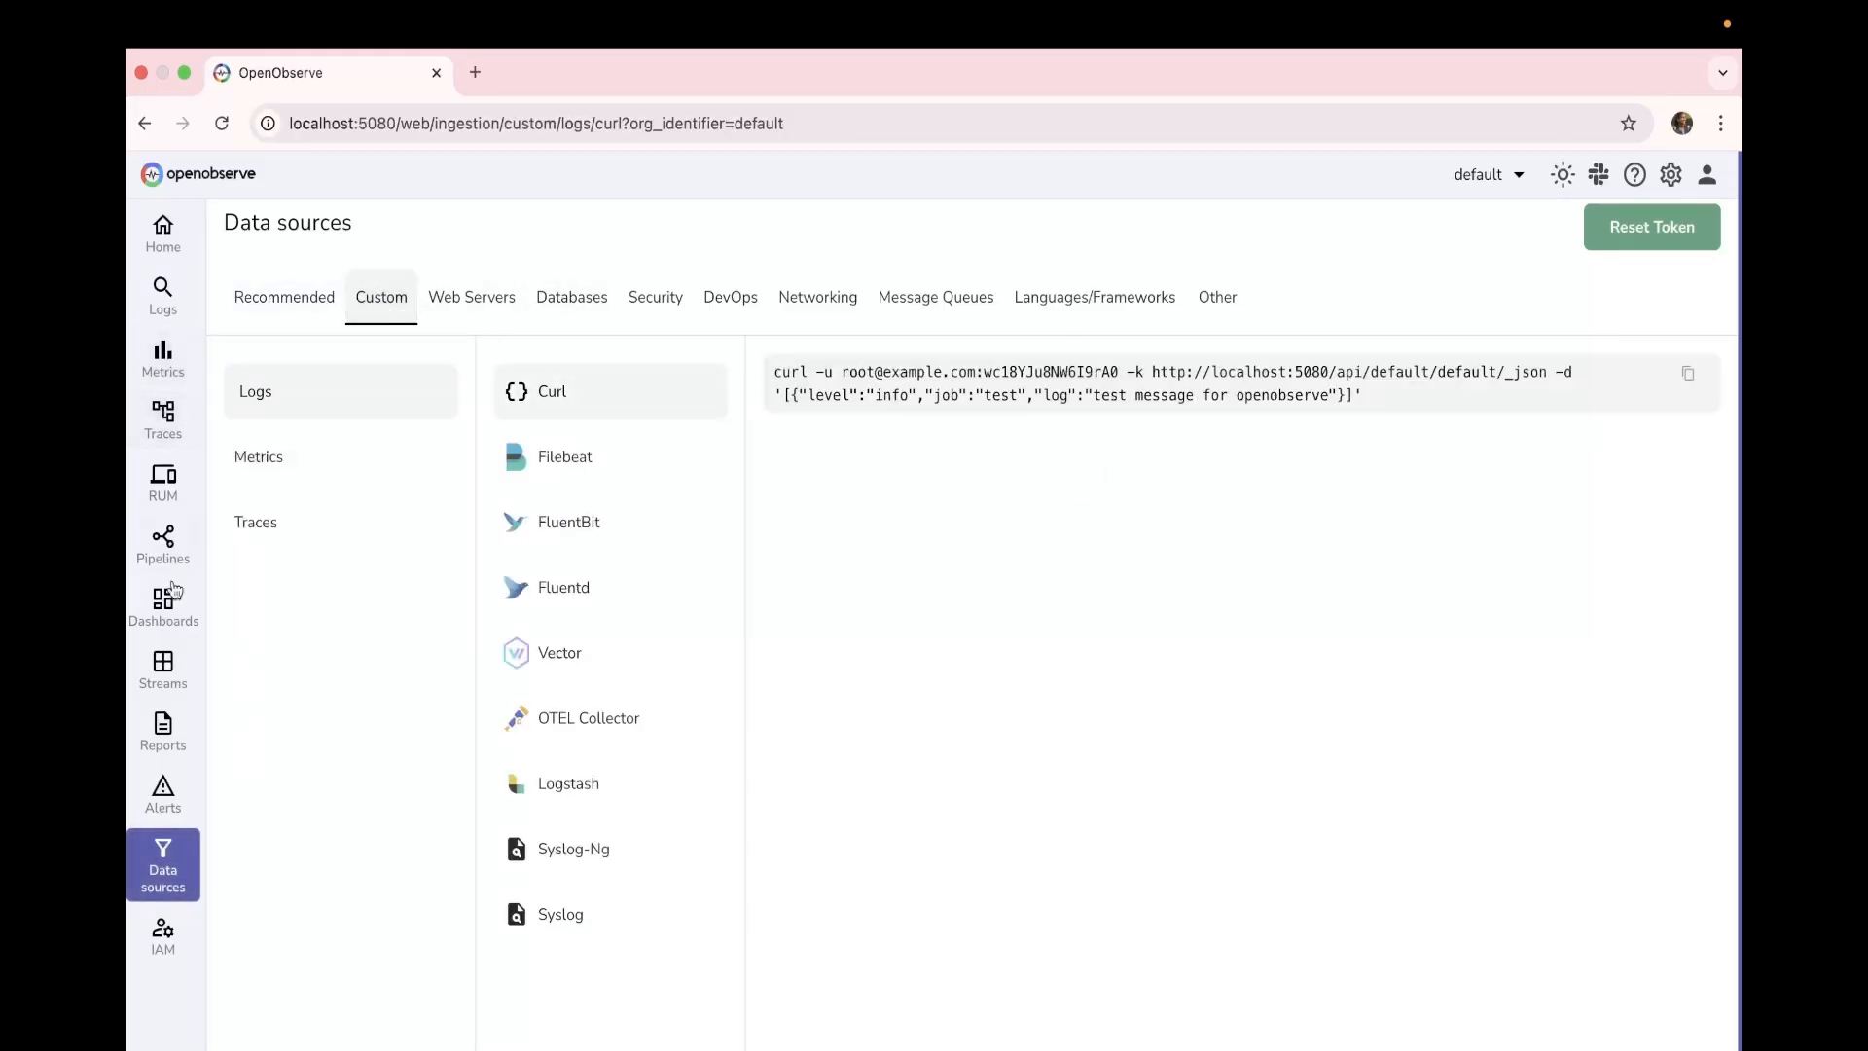
Step: Open the Streams page in a new tab and explore the logs of the default stream
super+click(162, 669)
click(538, 72)
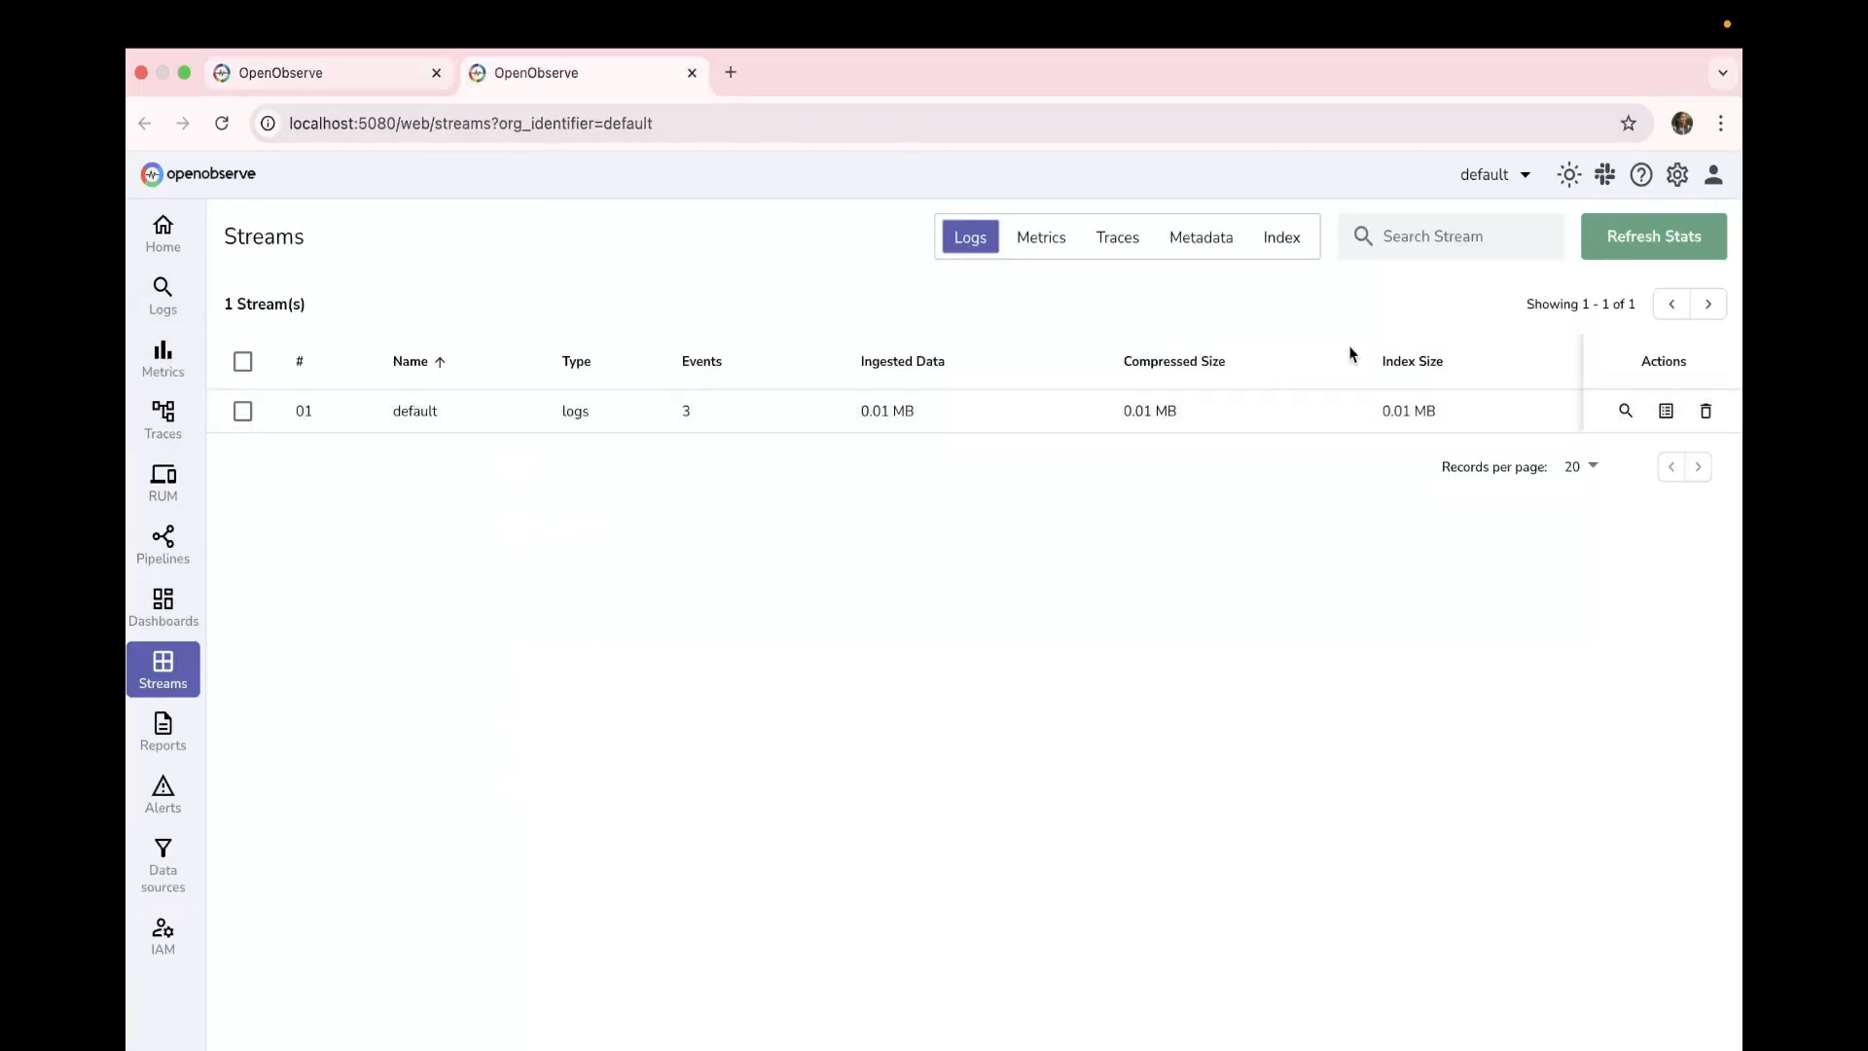
click(1617, 409)
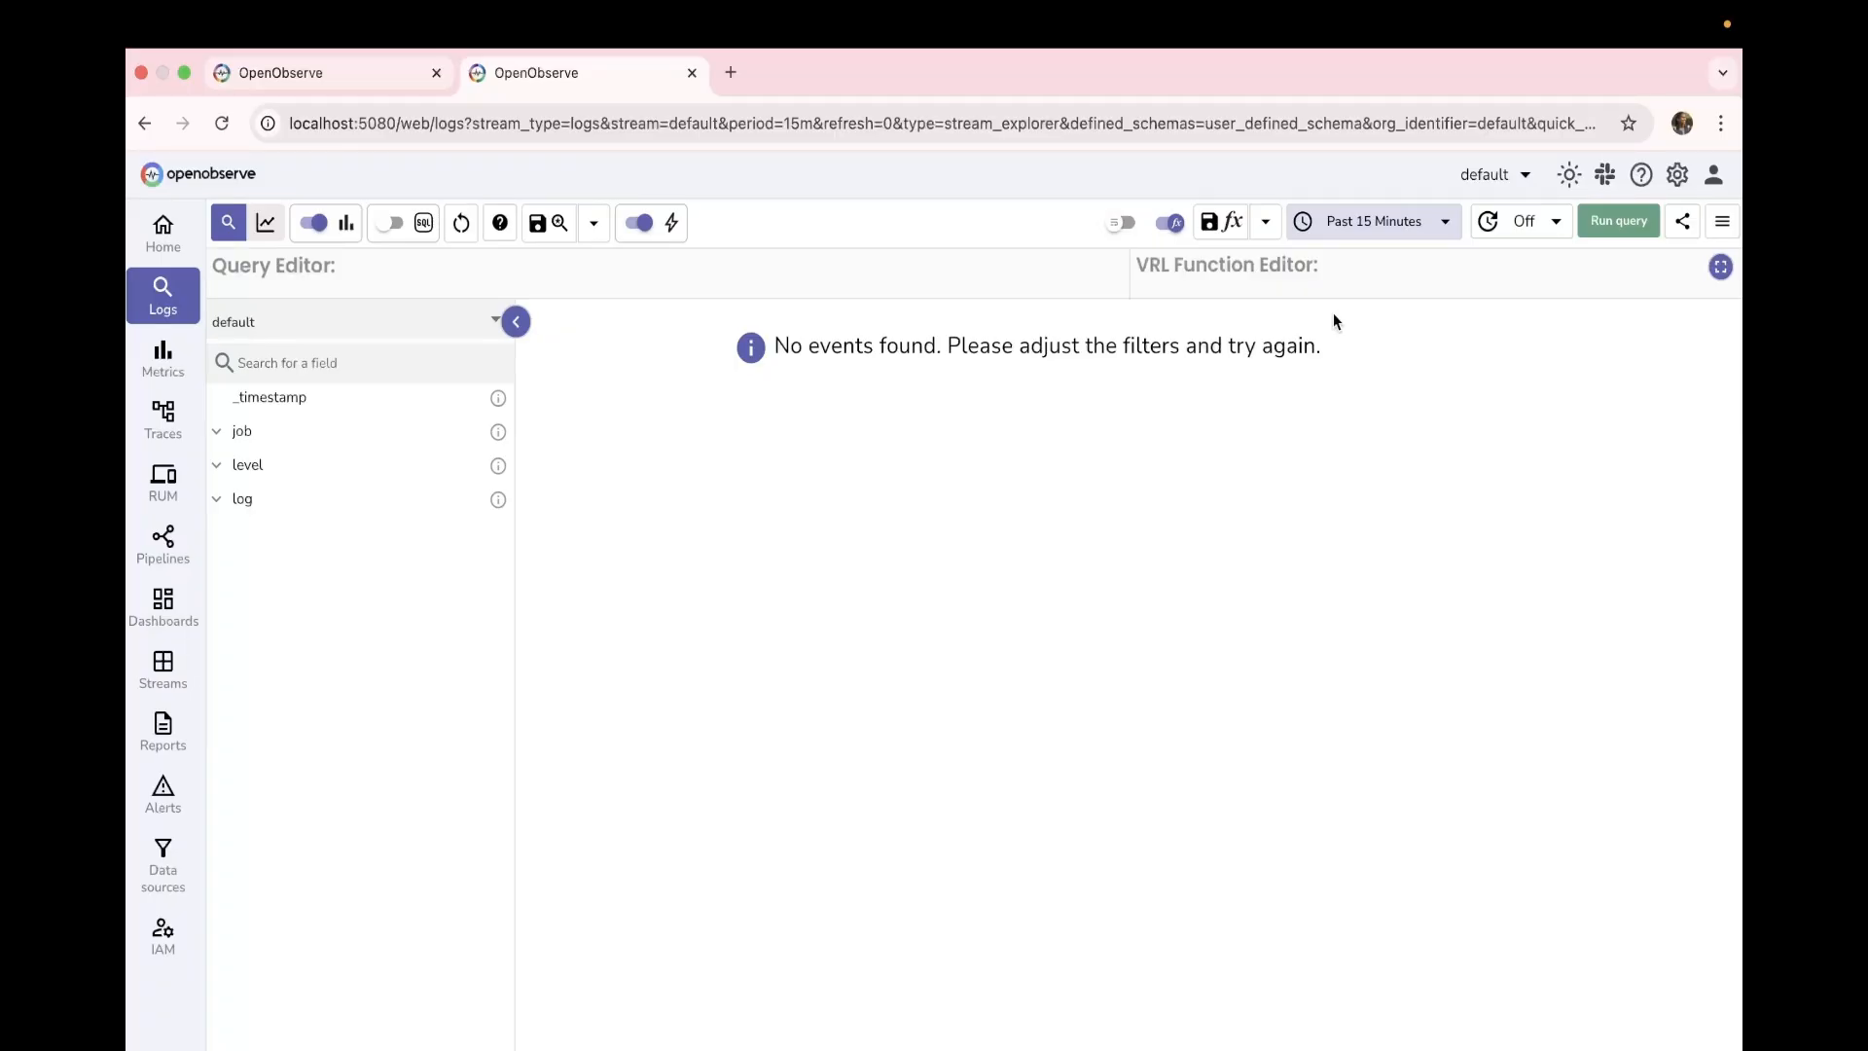
Step: Switch to the terminal, clear it, and run the copied Curl command with the root user's email and ingestion token against the default stream
click(615, 1043)
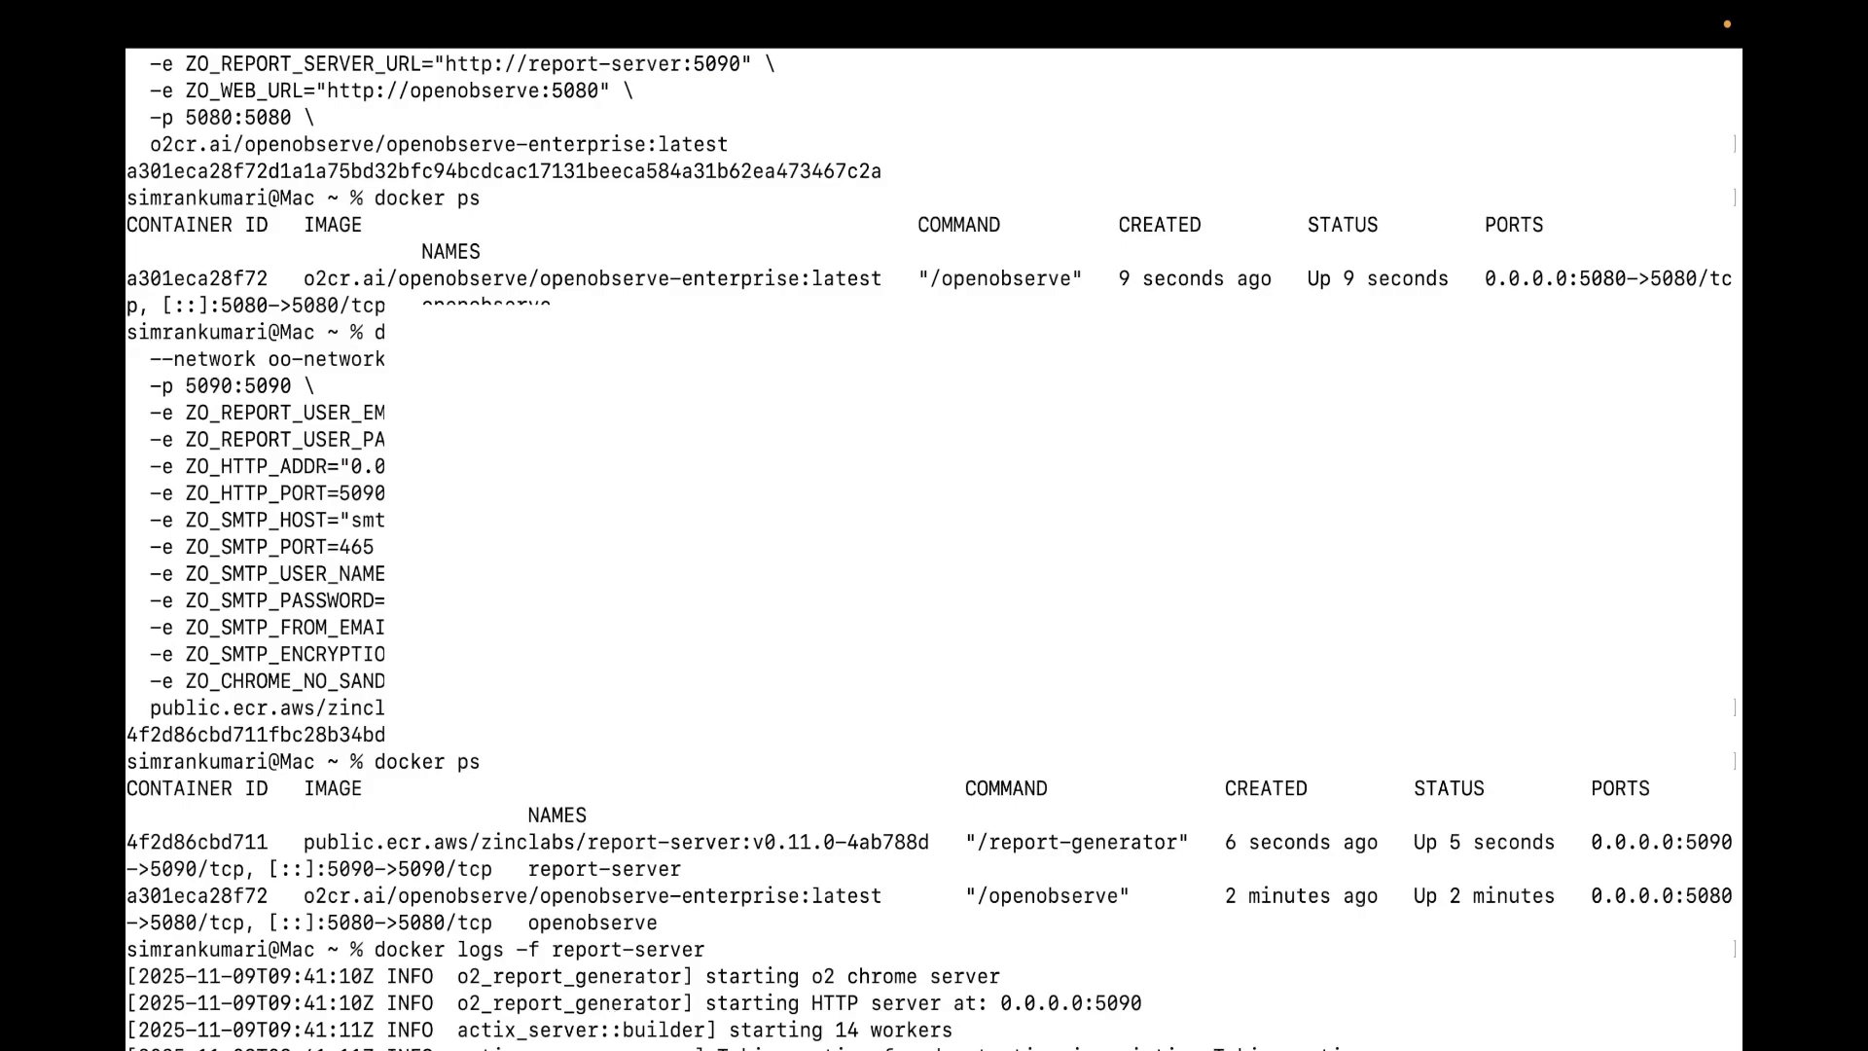
key(super+k)
key(super+v)
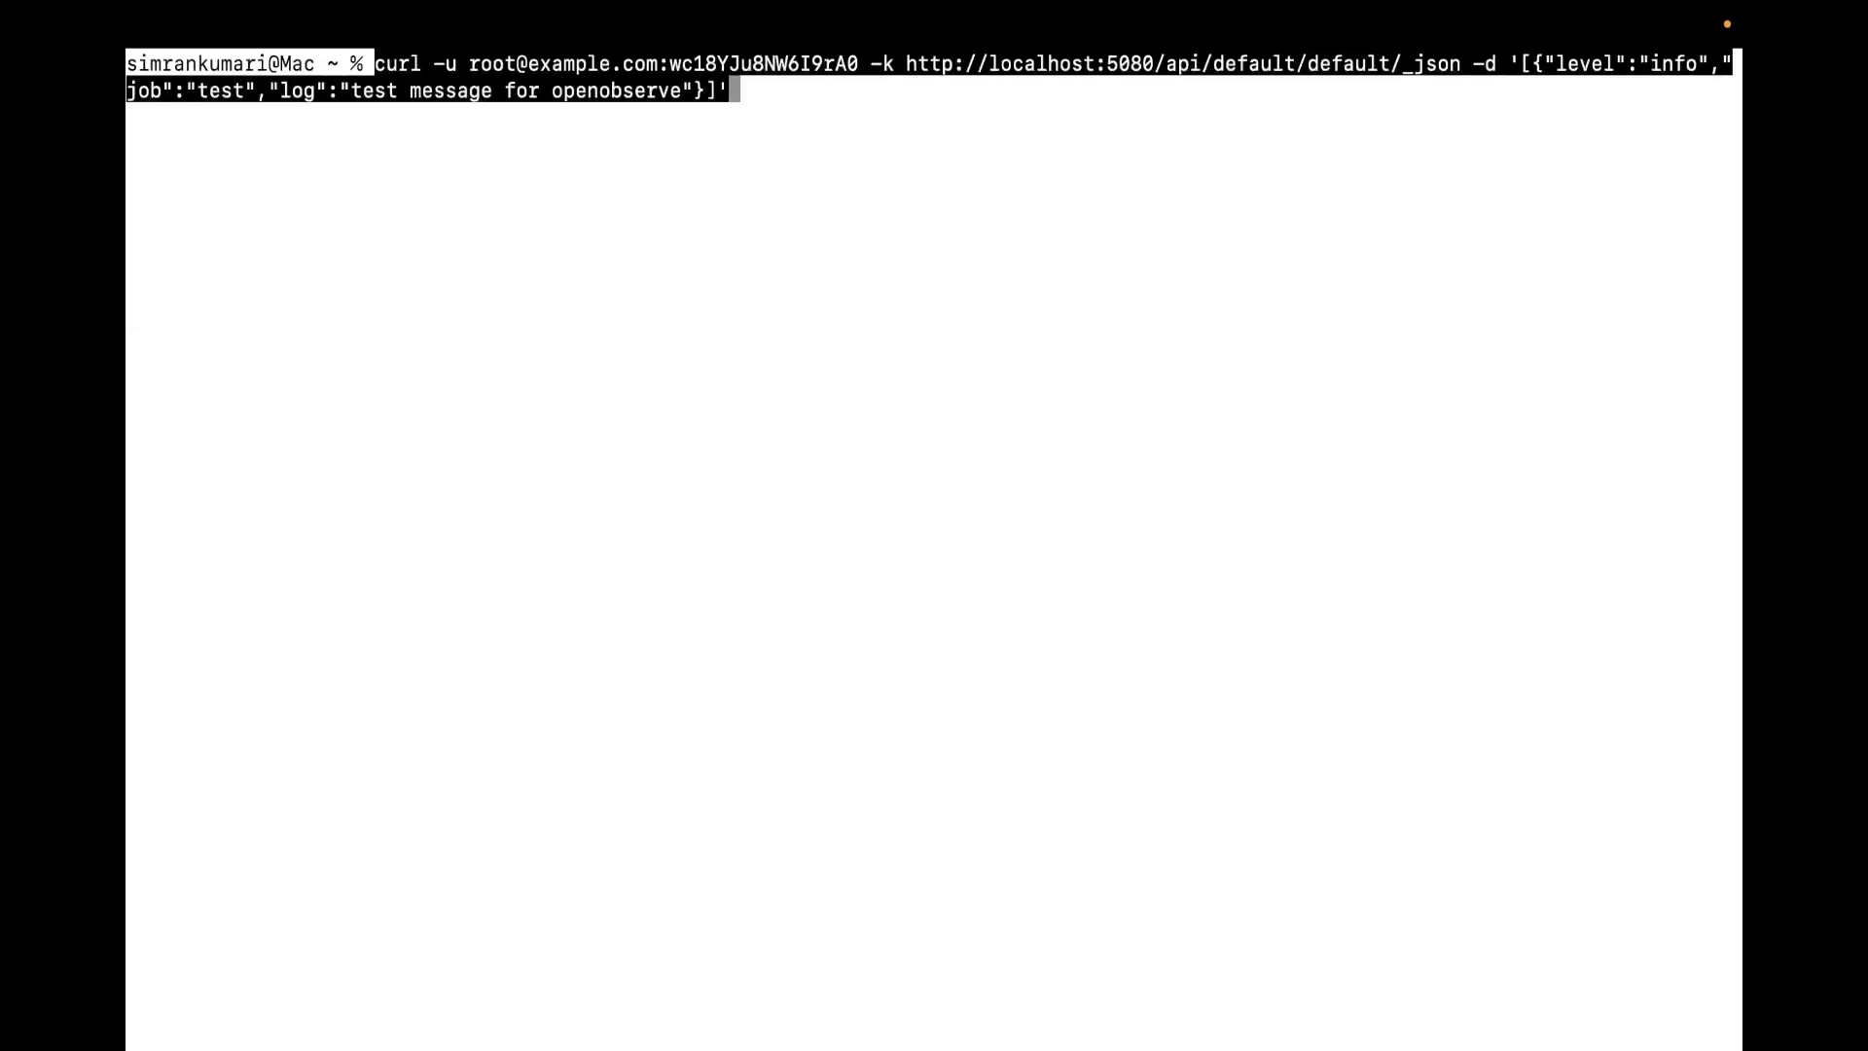
key(Return)
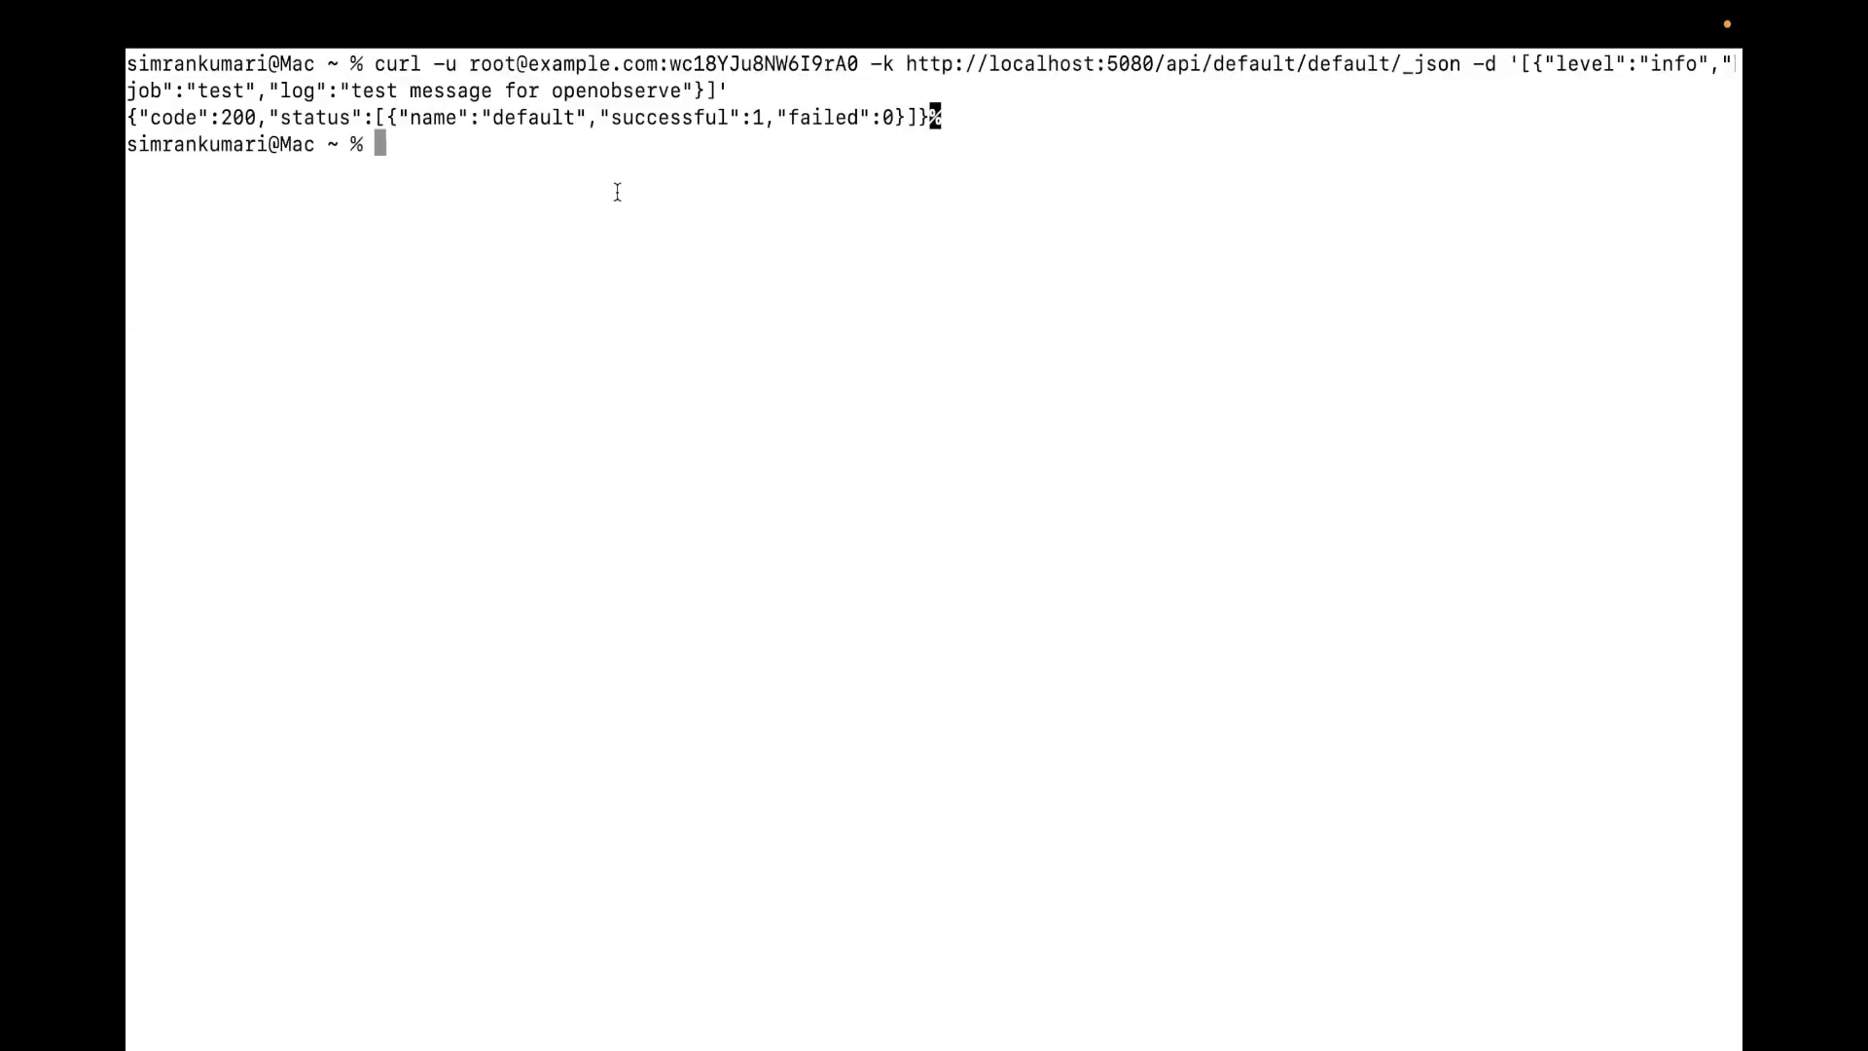
Step: Rerun the same Curl ingestion command three more times to send additional test log records
key(Up)
key(Return)
key(Up)
key(Return)
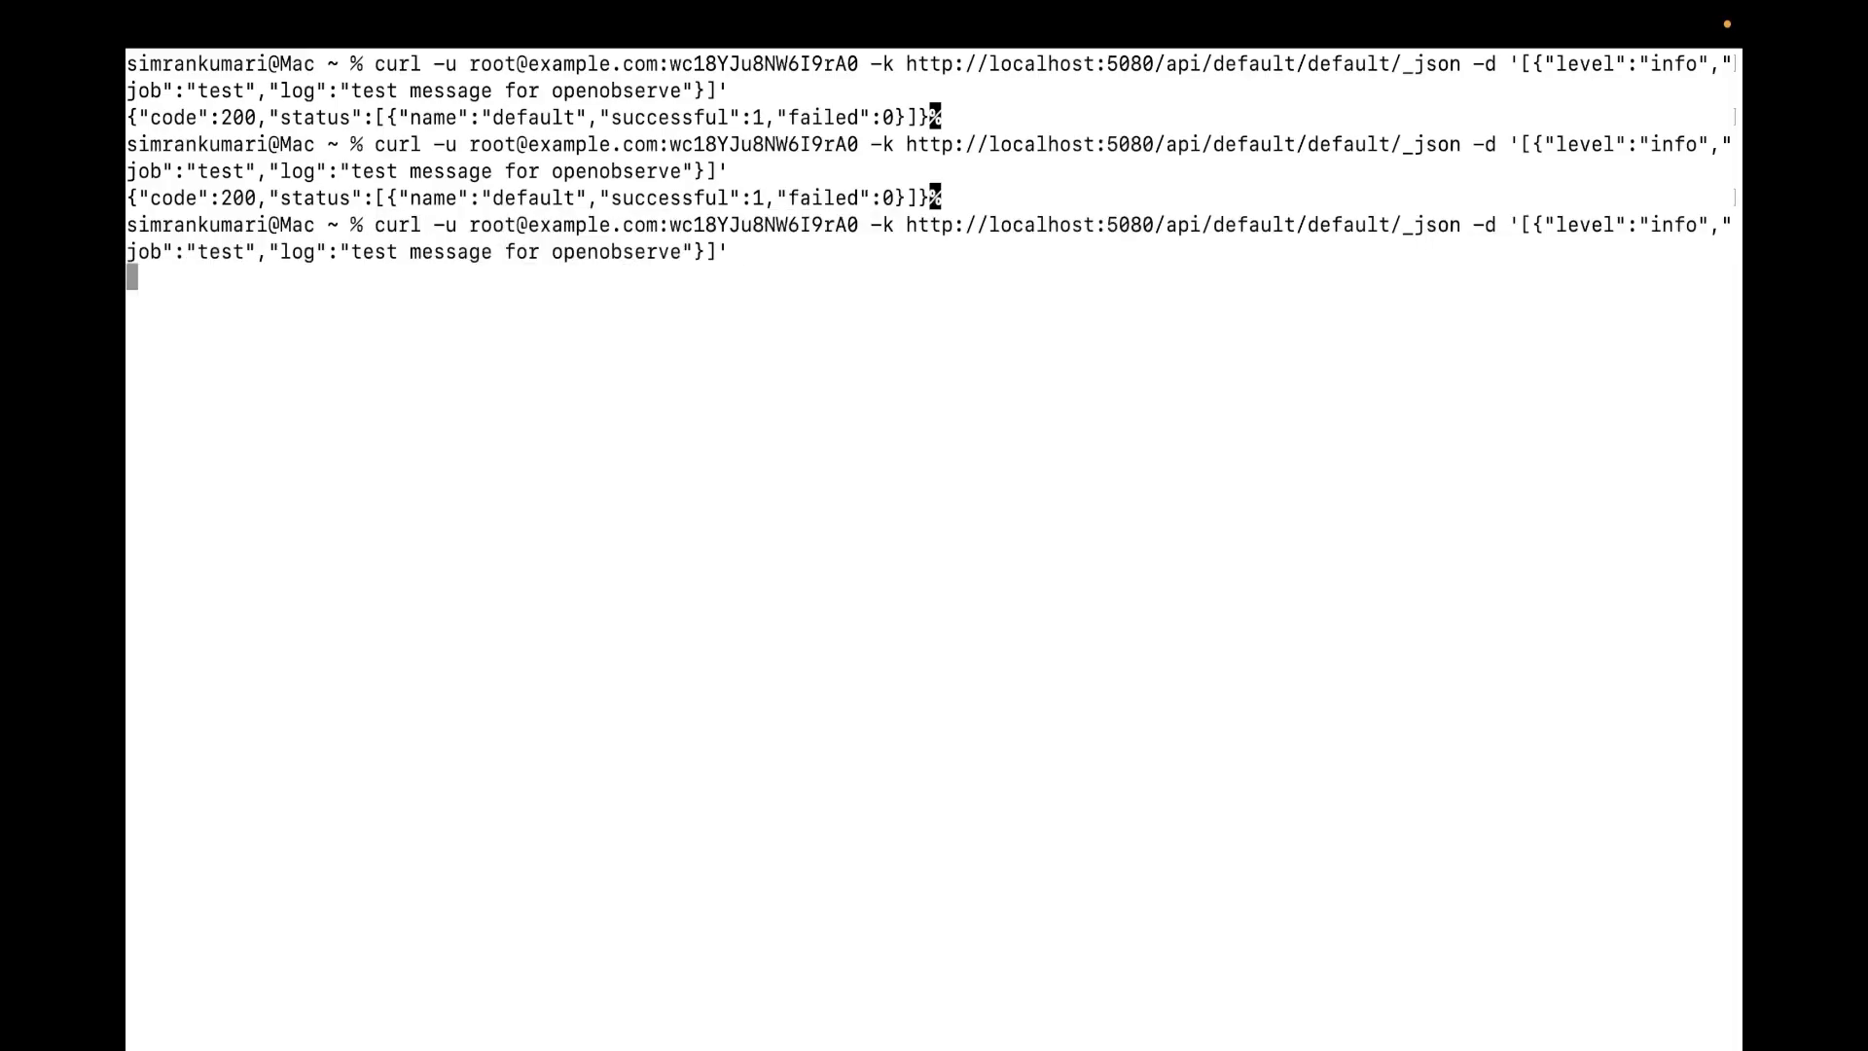
key(Return)
key(Up)
key(Return)
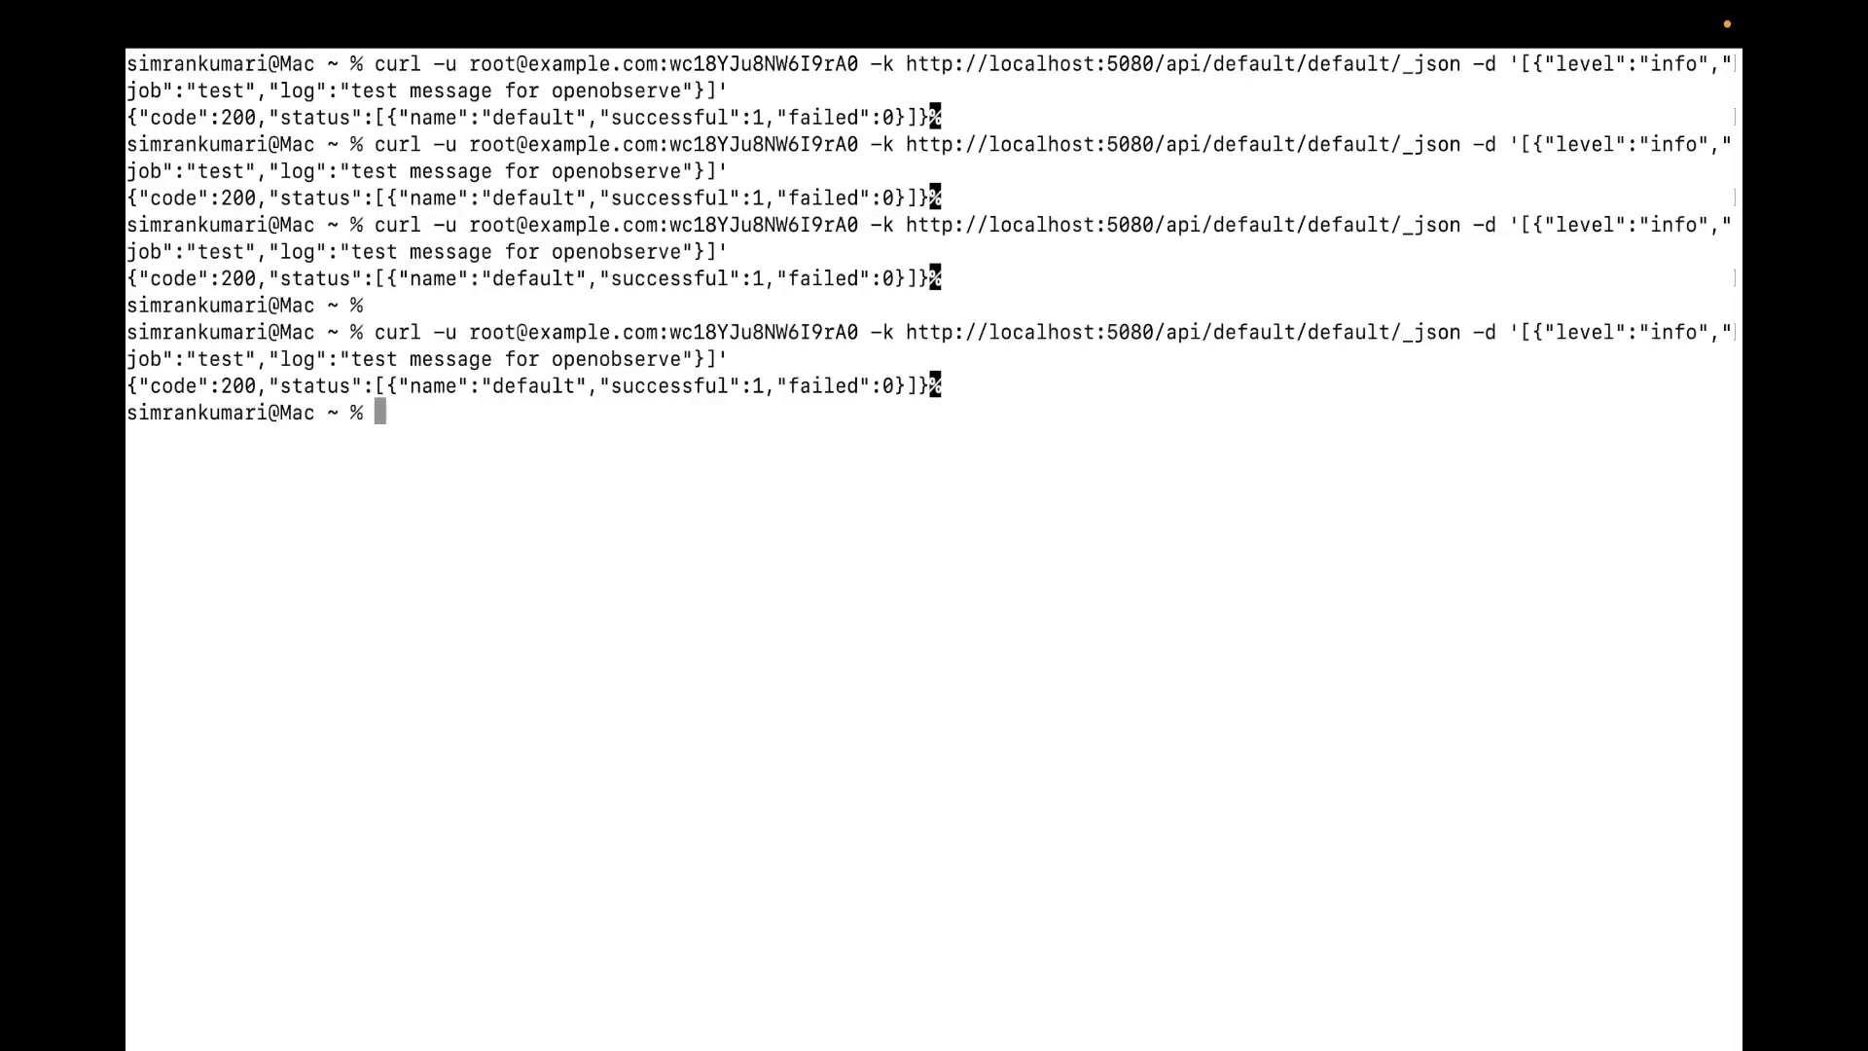
Step: Return to OpenObserve in the browser and rerun the log query on the default stream for the past 15 minutes
key(super+Tab)
key(super+Tab)
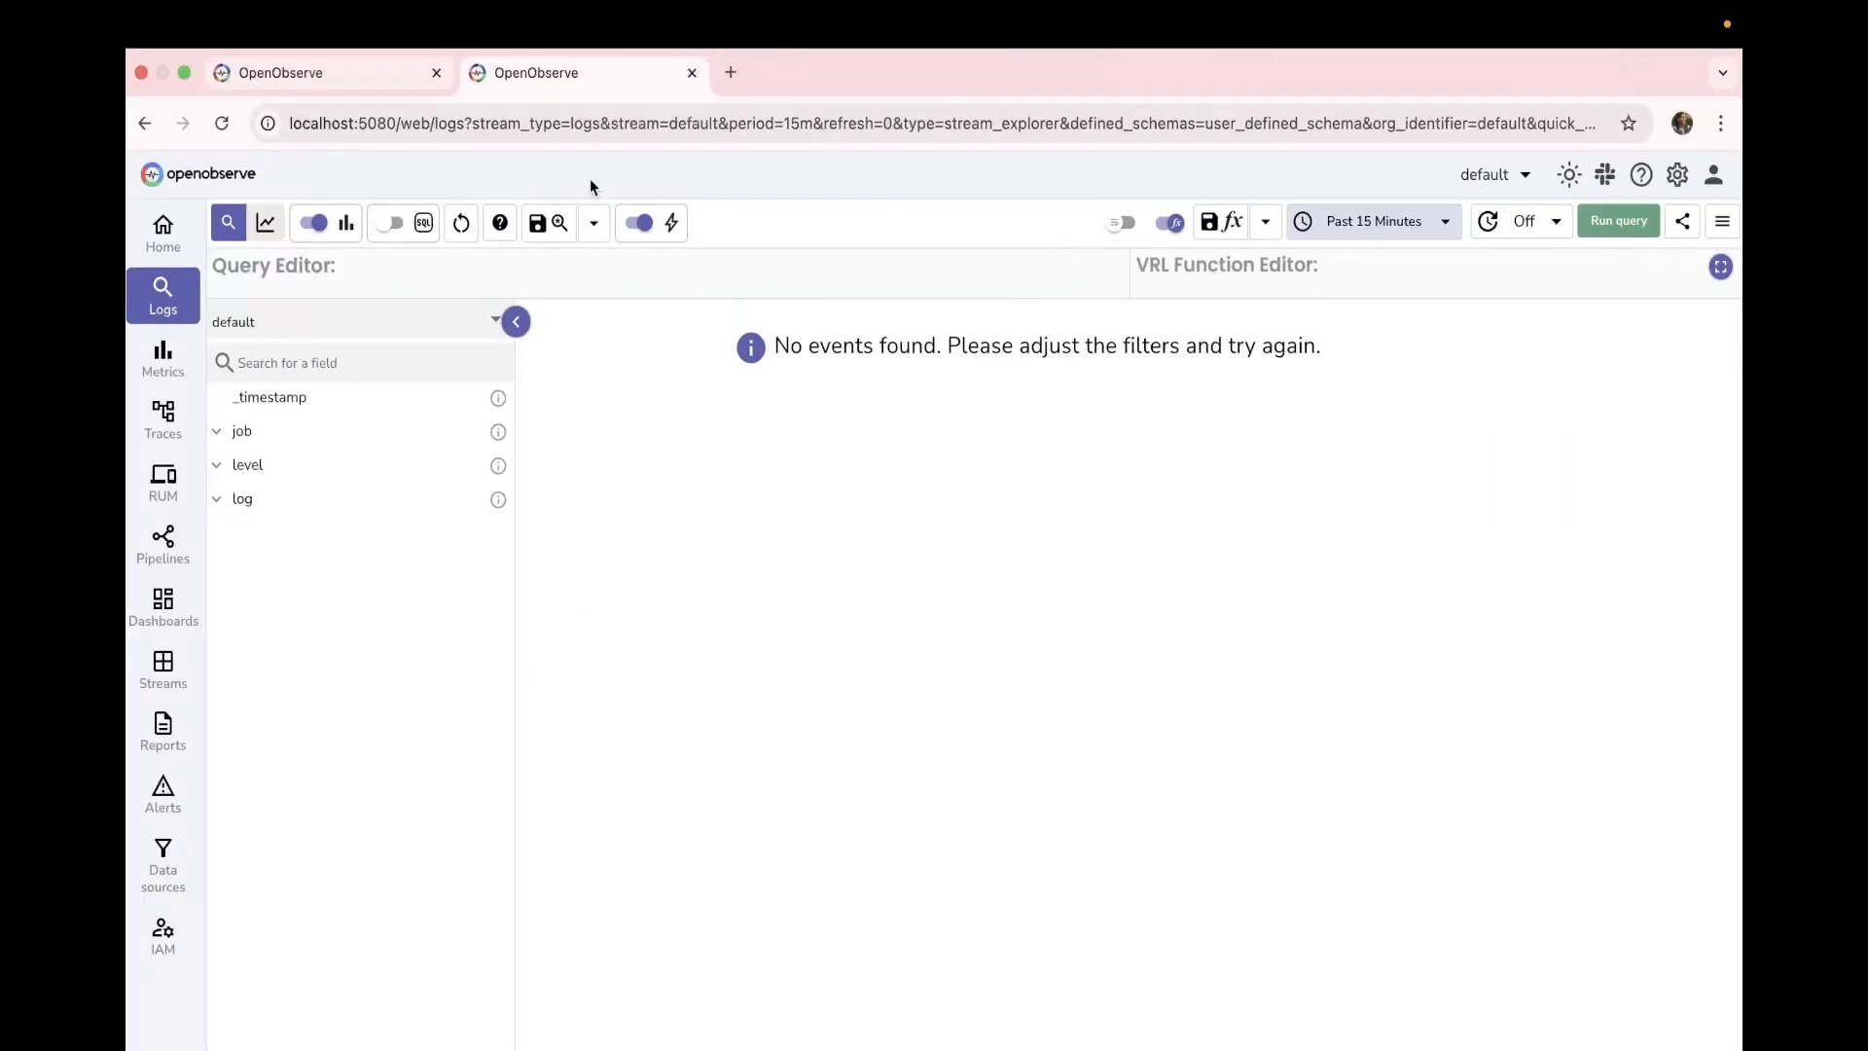
click(1613, 239)
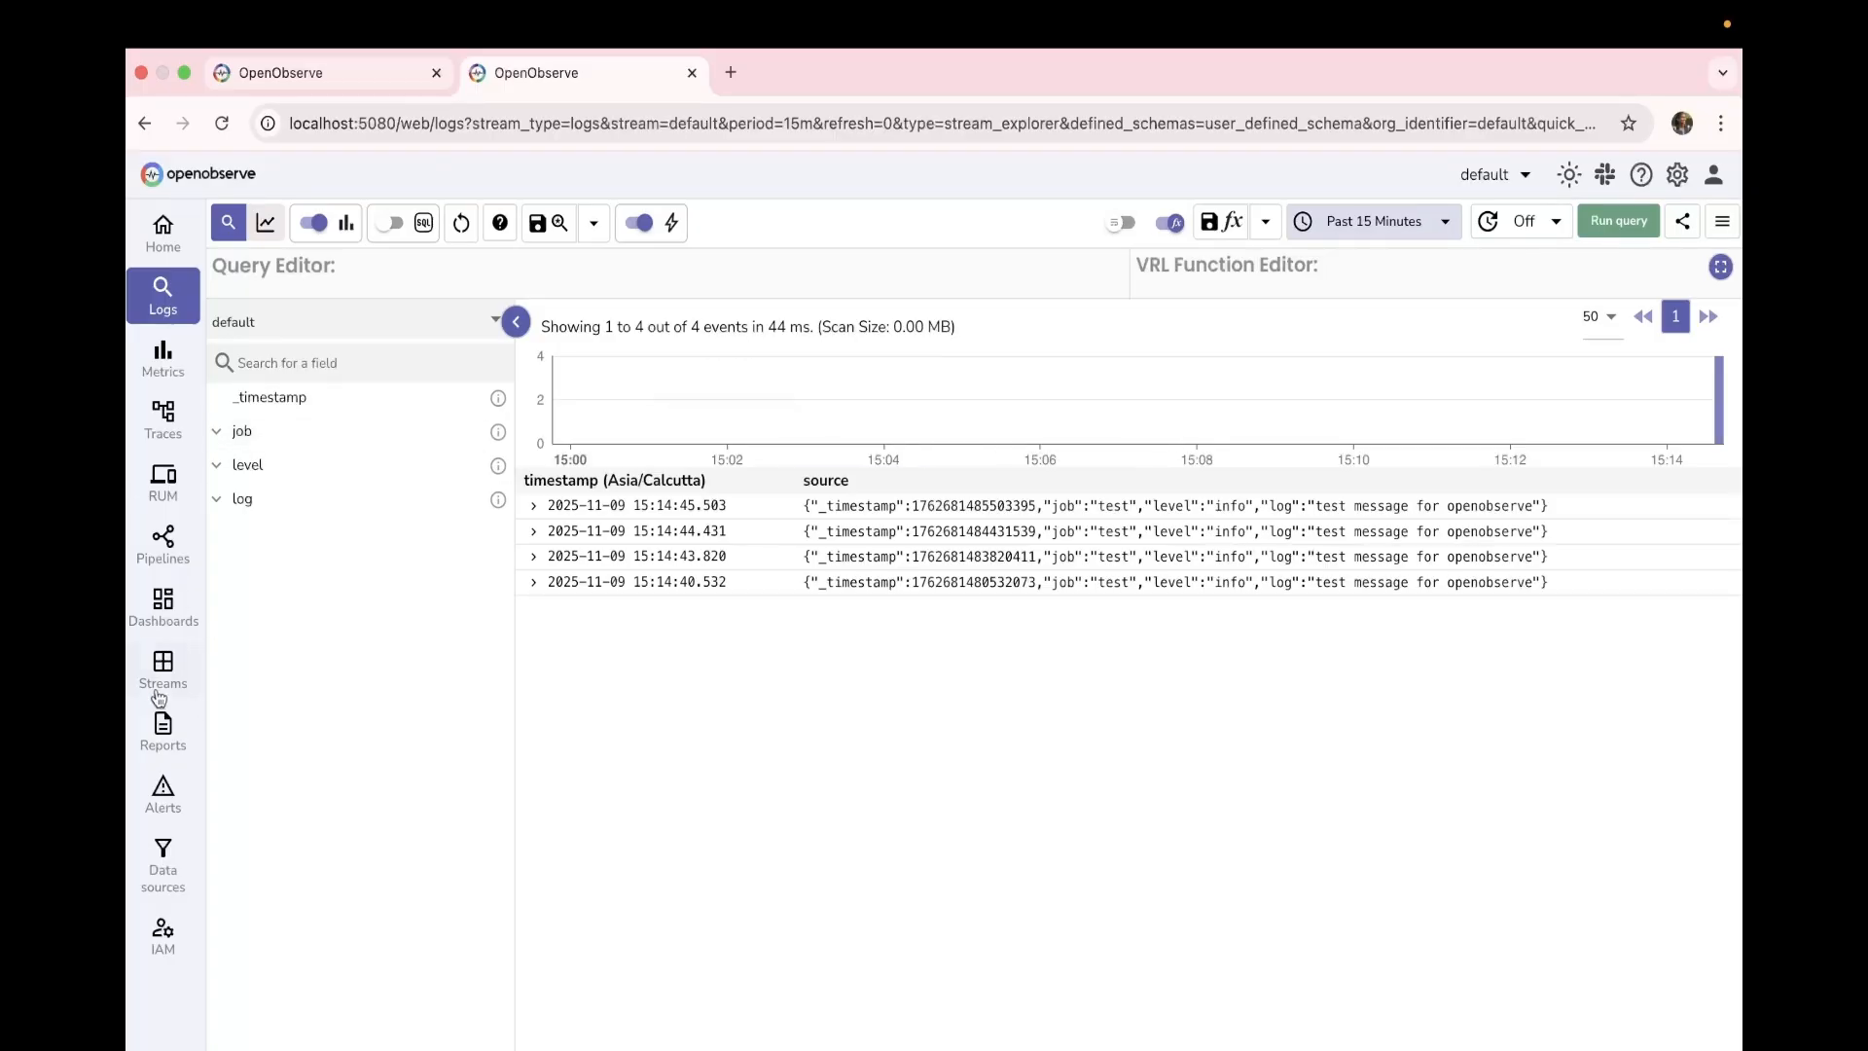
Step: Open Dashboards in a new tab and create a dashboard named report-demo in the Default folder without a description
super+click(166, 607)
key(ctrl+Tab)
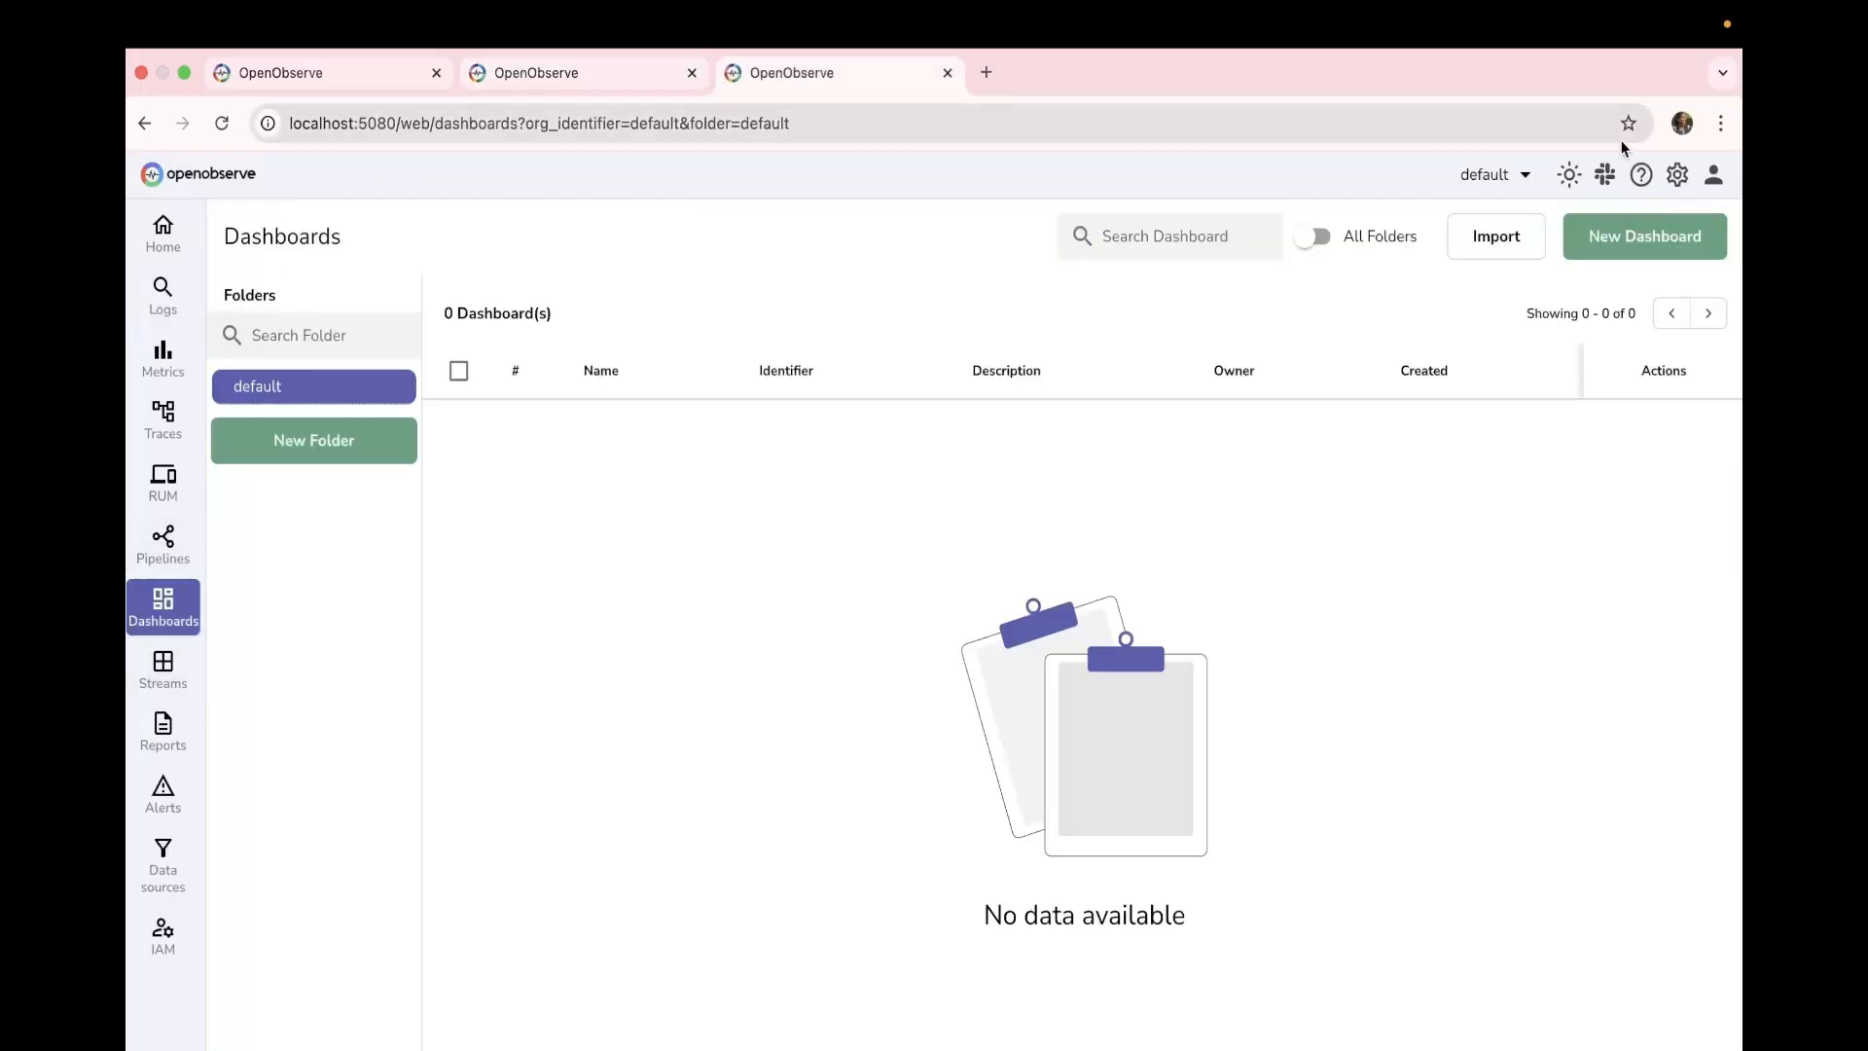
click(1610, 246)
click(1391, 321)
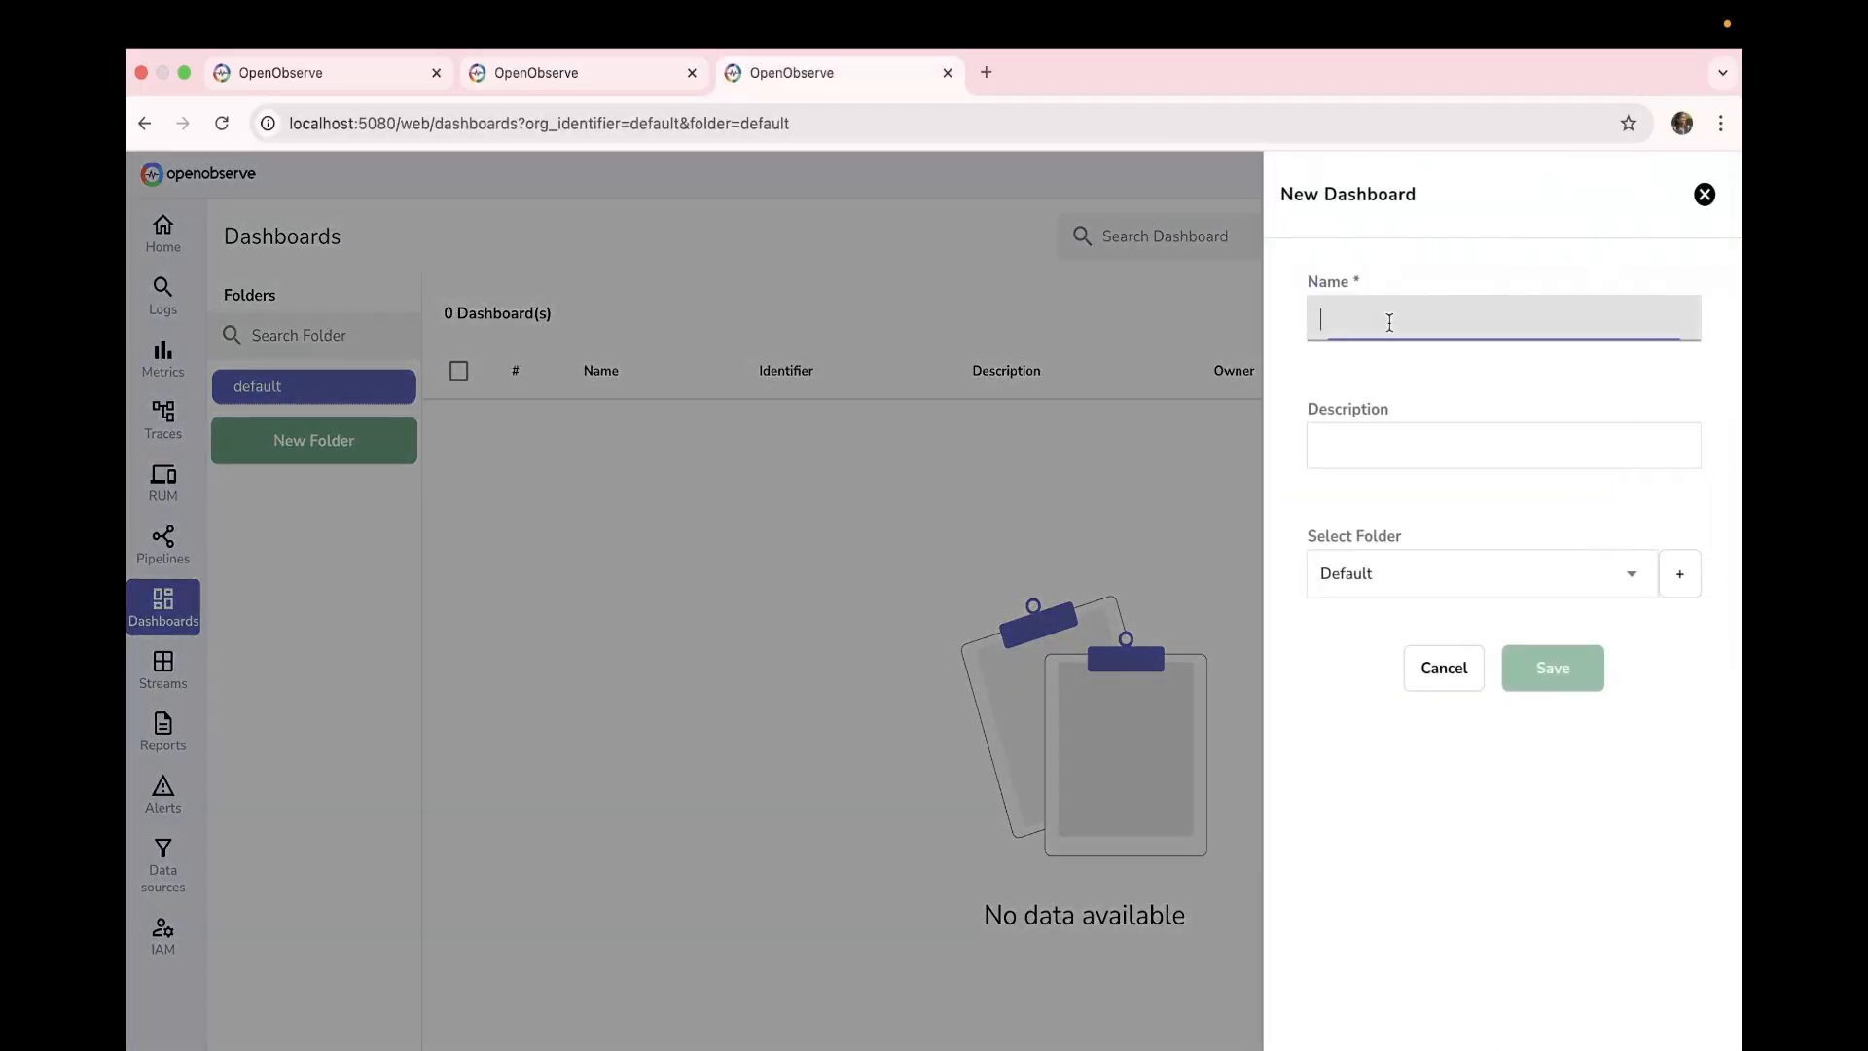
text(reprot)
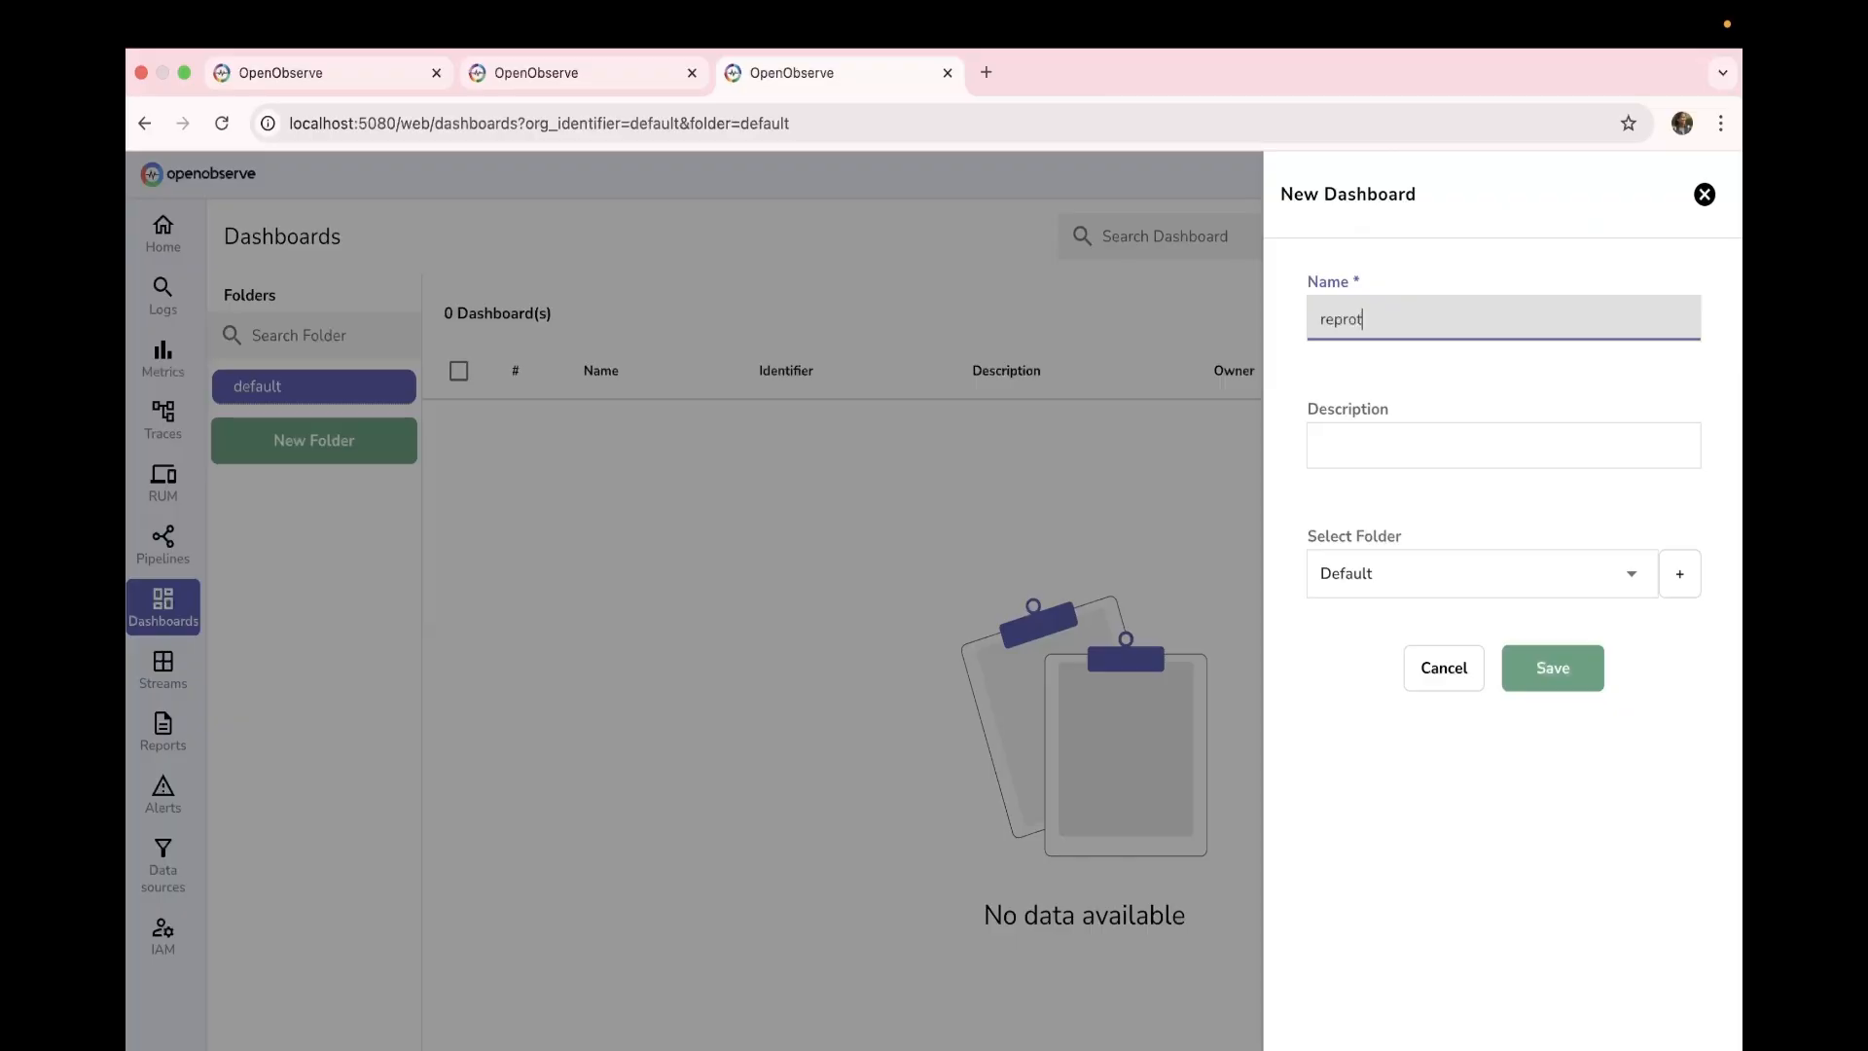
key(BackSpace)
key(BackSpace)
text(ot)
key(BackSpace)
key(BackSpace)
key(BackSpace)
text(ort-demo)
click(1419, 423)
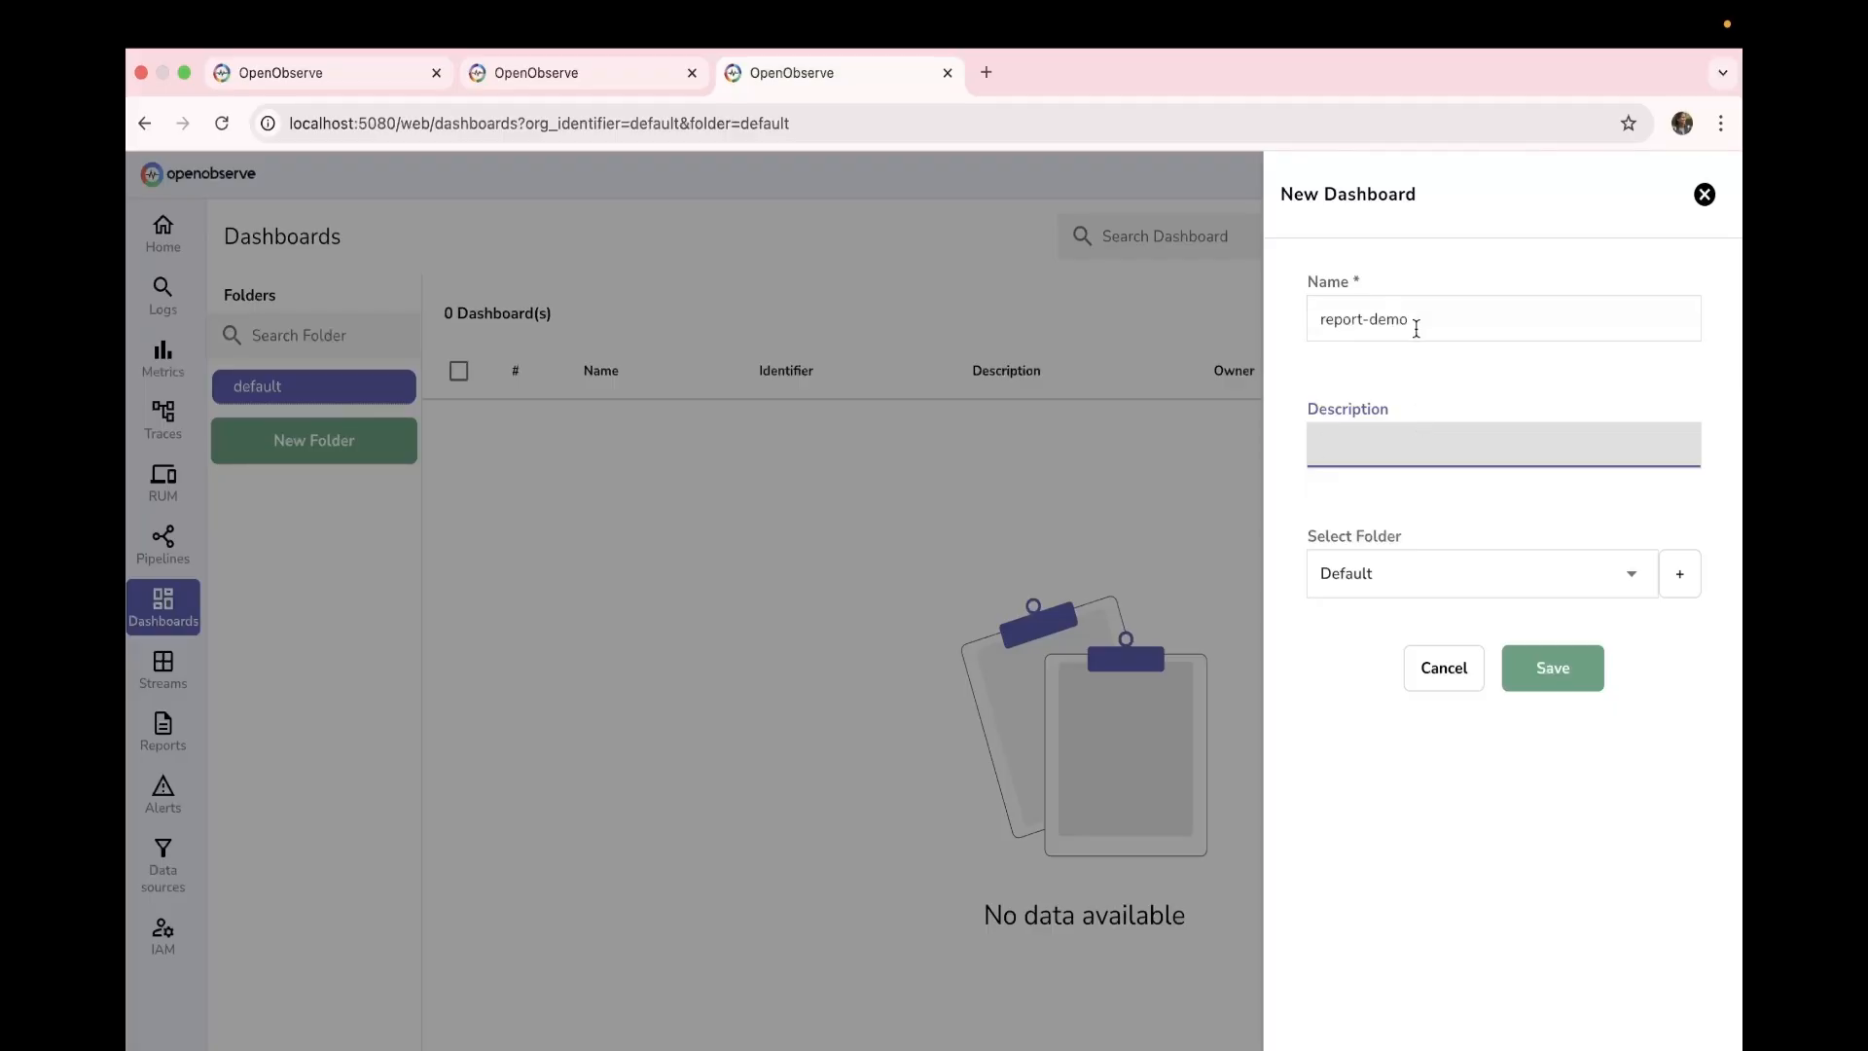
click(1537, 680)
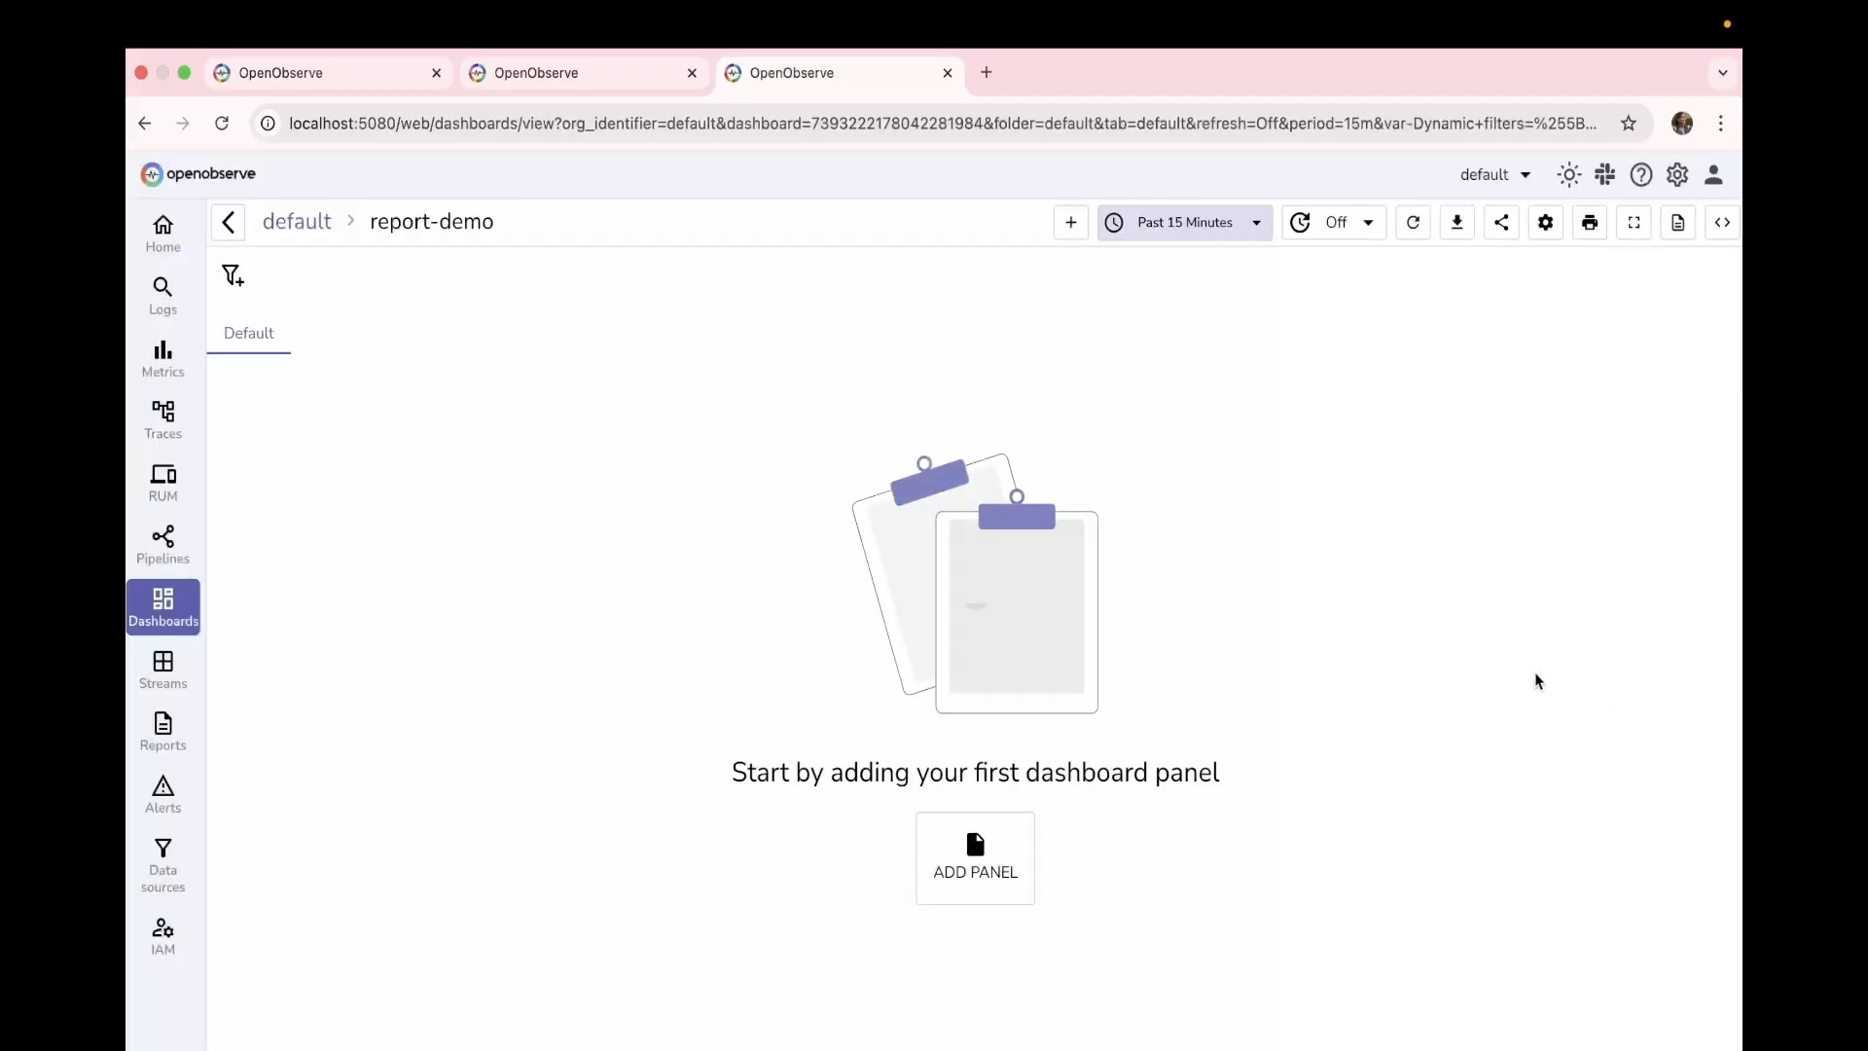
Step: Add a line chart panel with _timestamp on the X-axis and the level count on the Y-axis, and apply the query
click(972, 856)
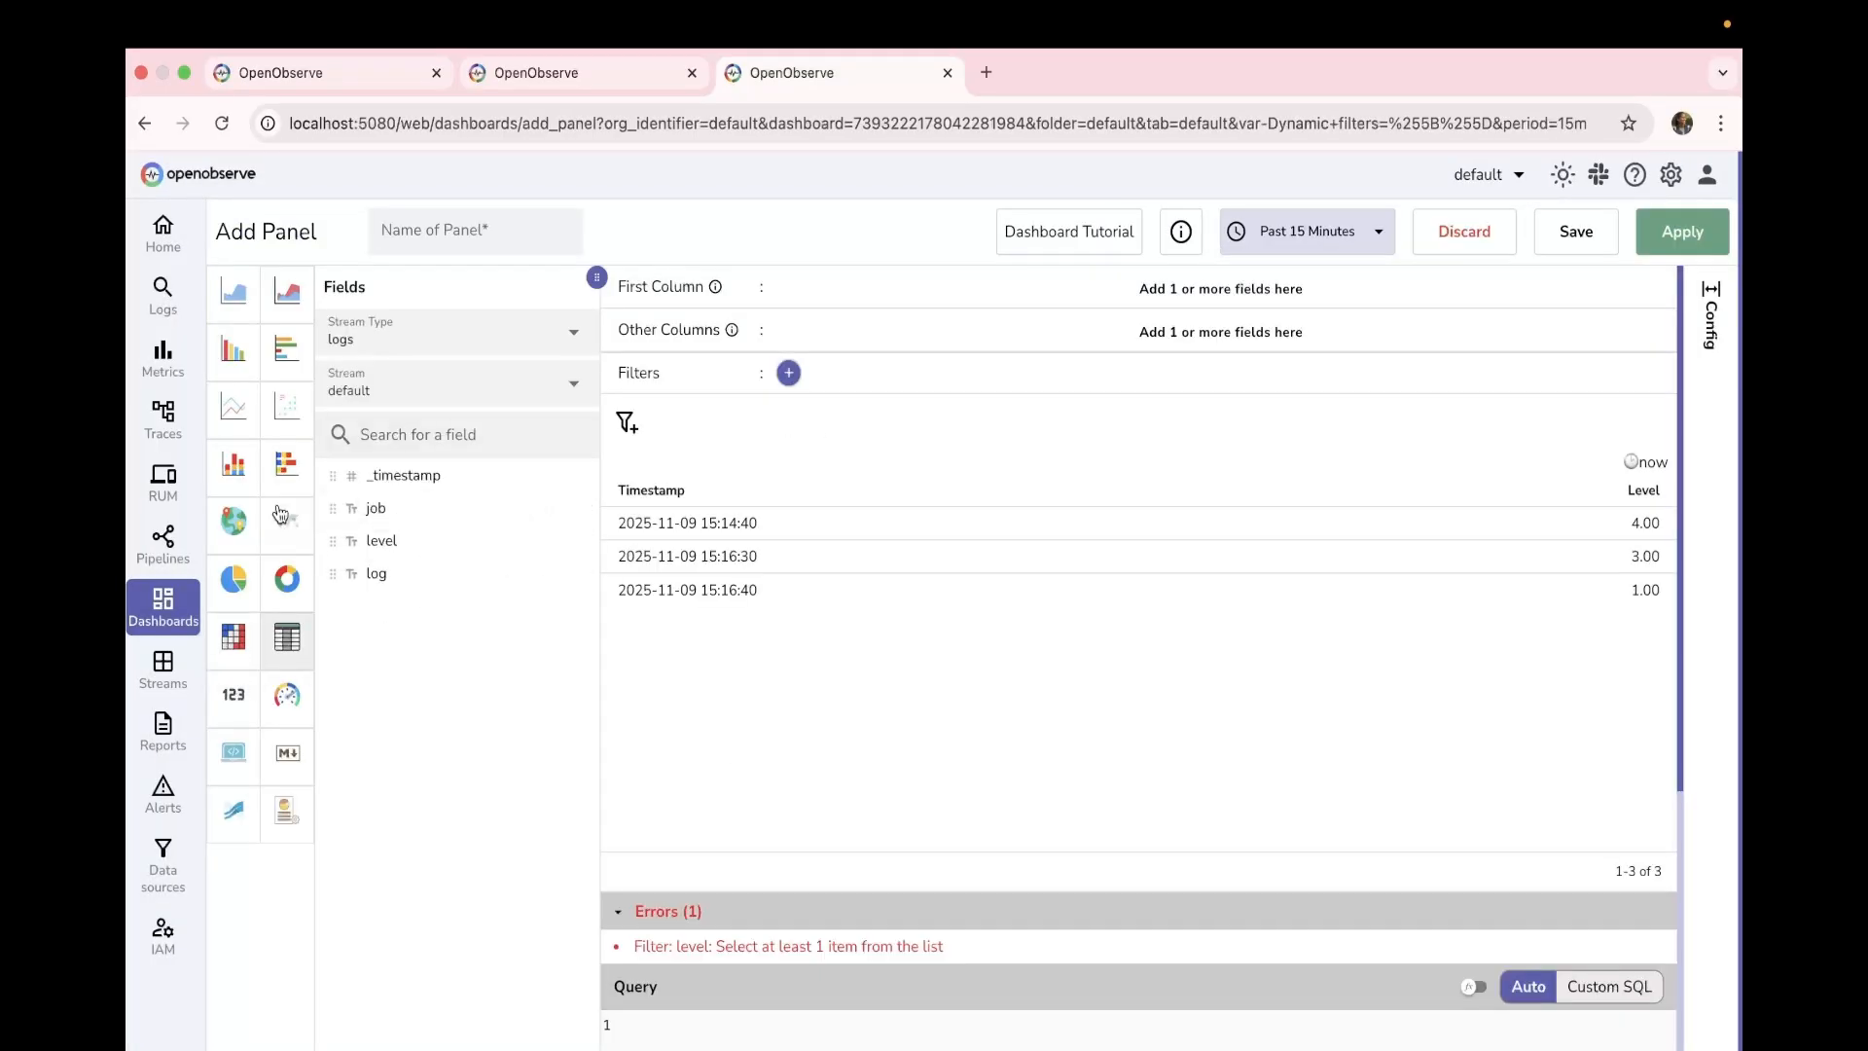
click(240, 416)
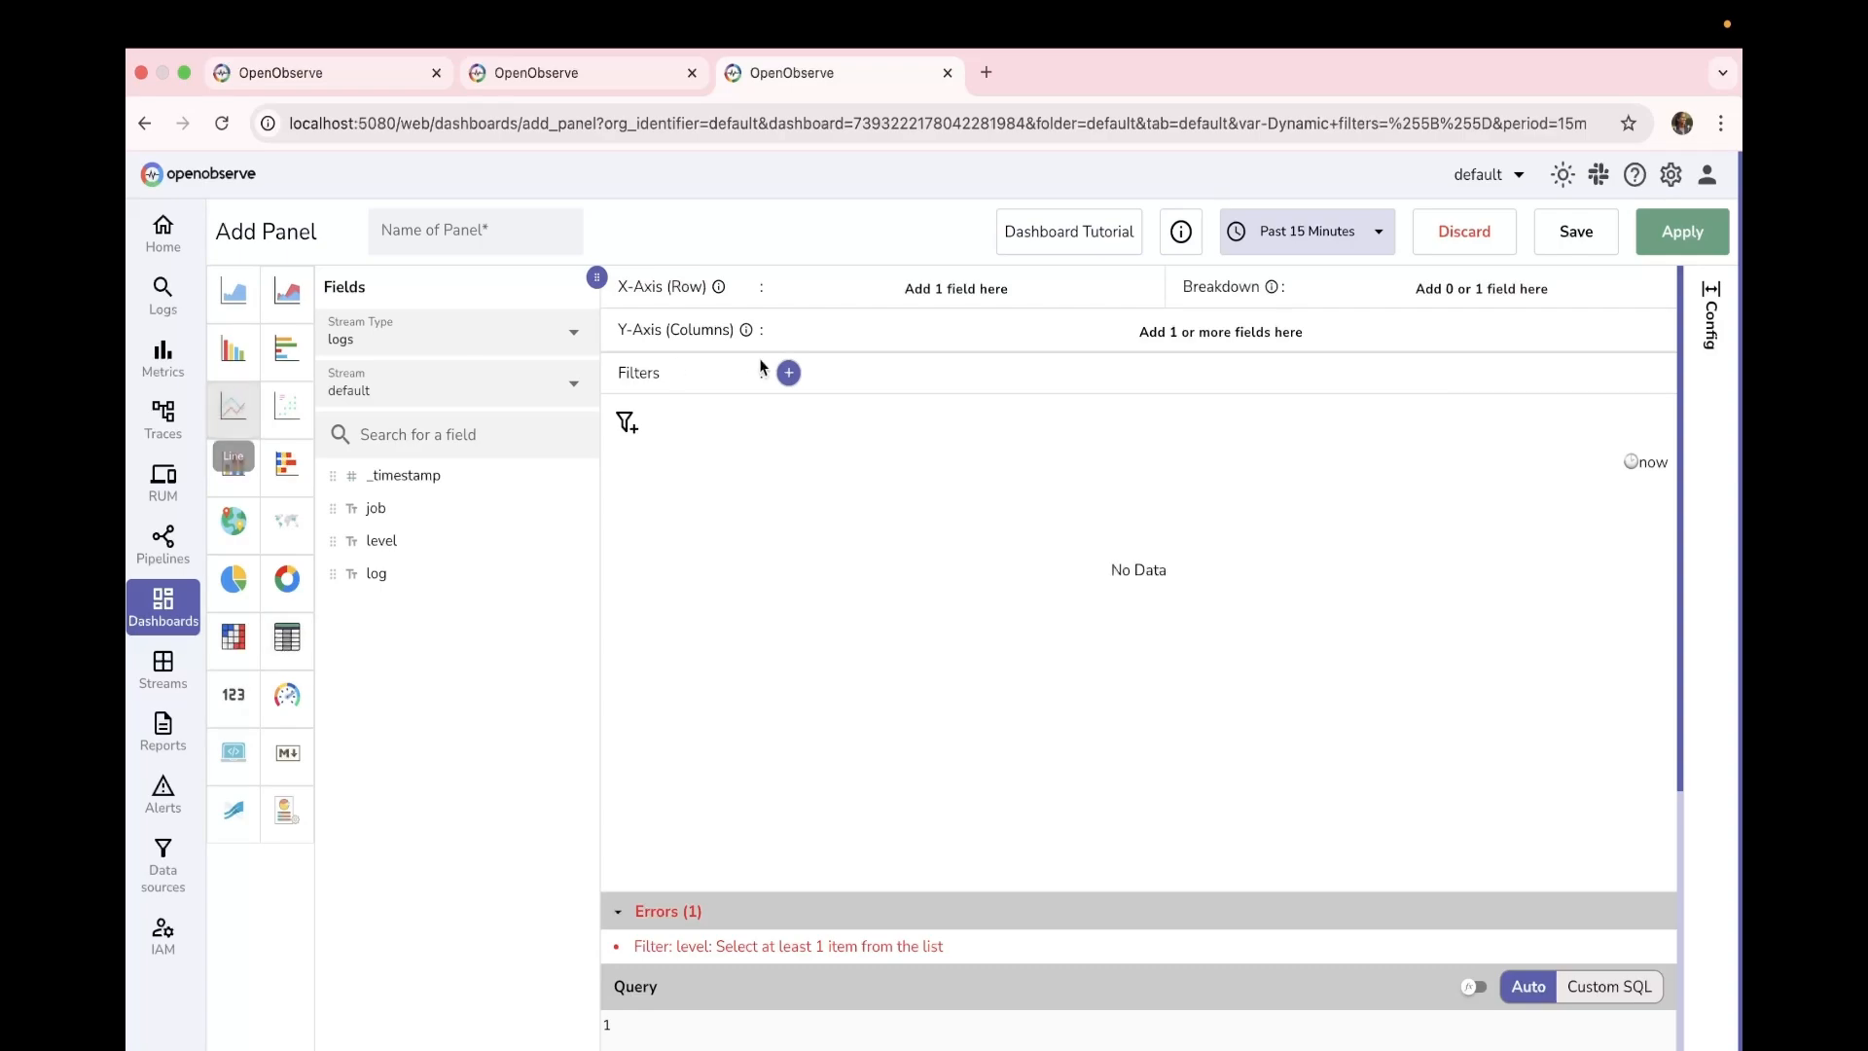
click(476, 476)
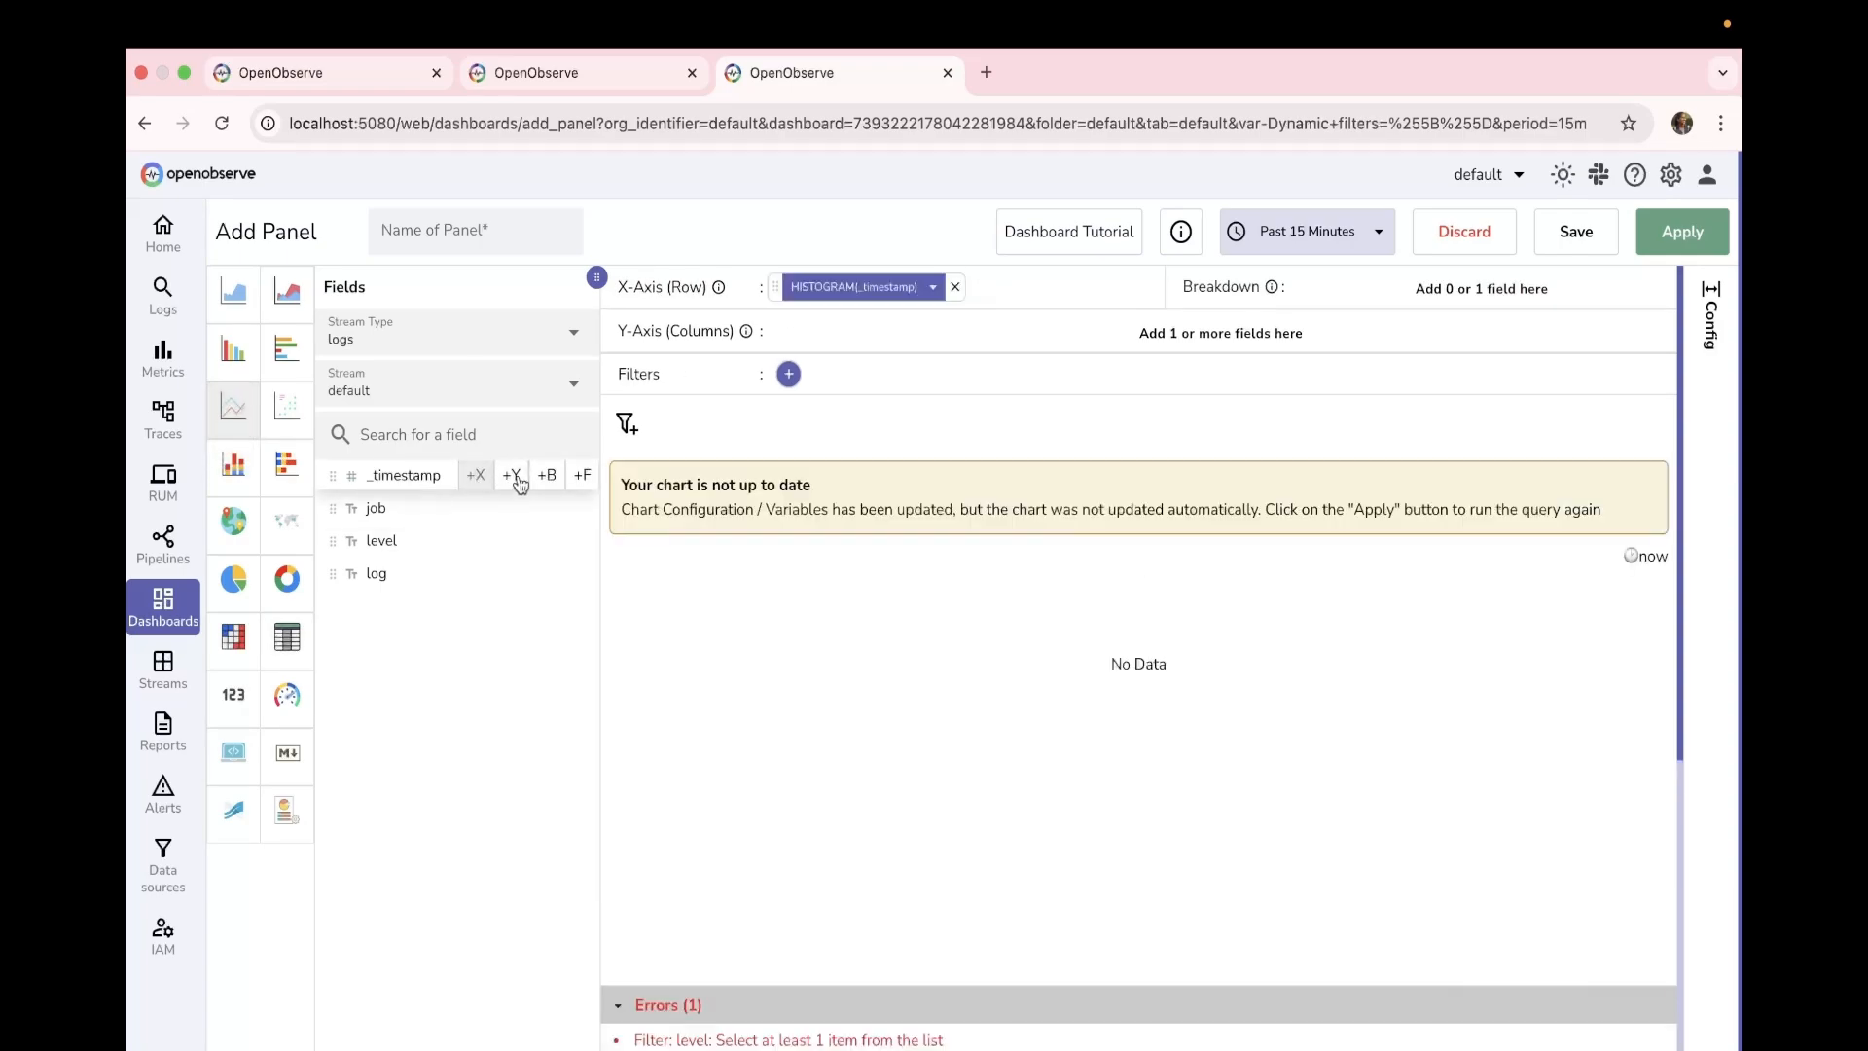
mouse_move(529, 548)
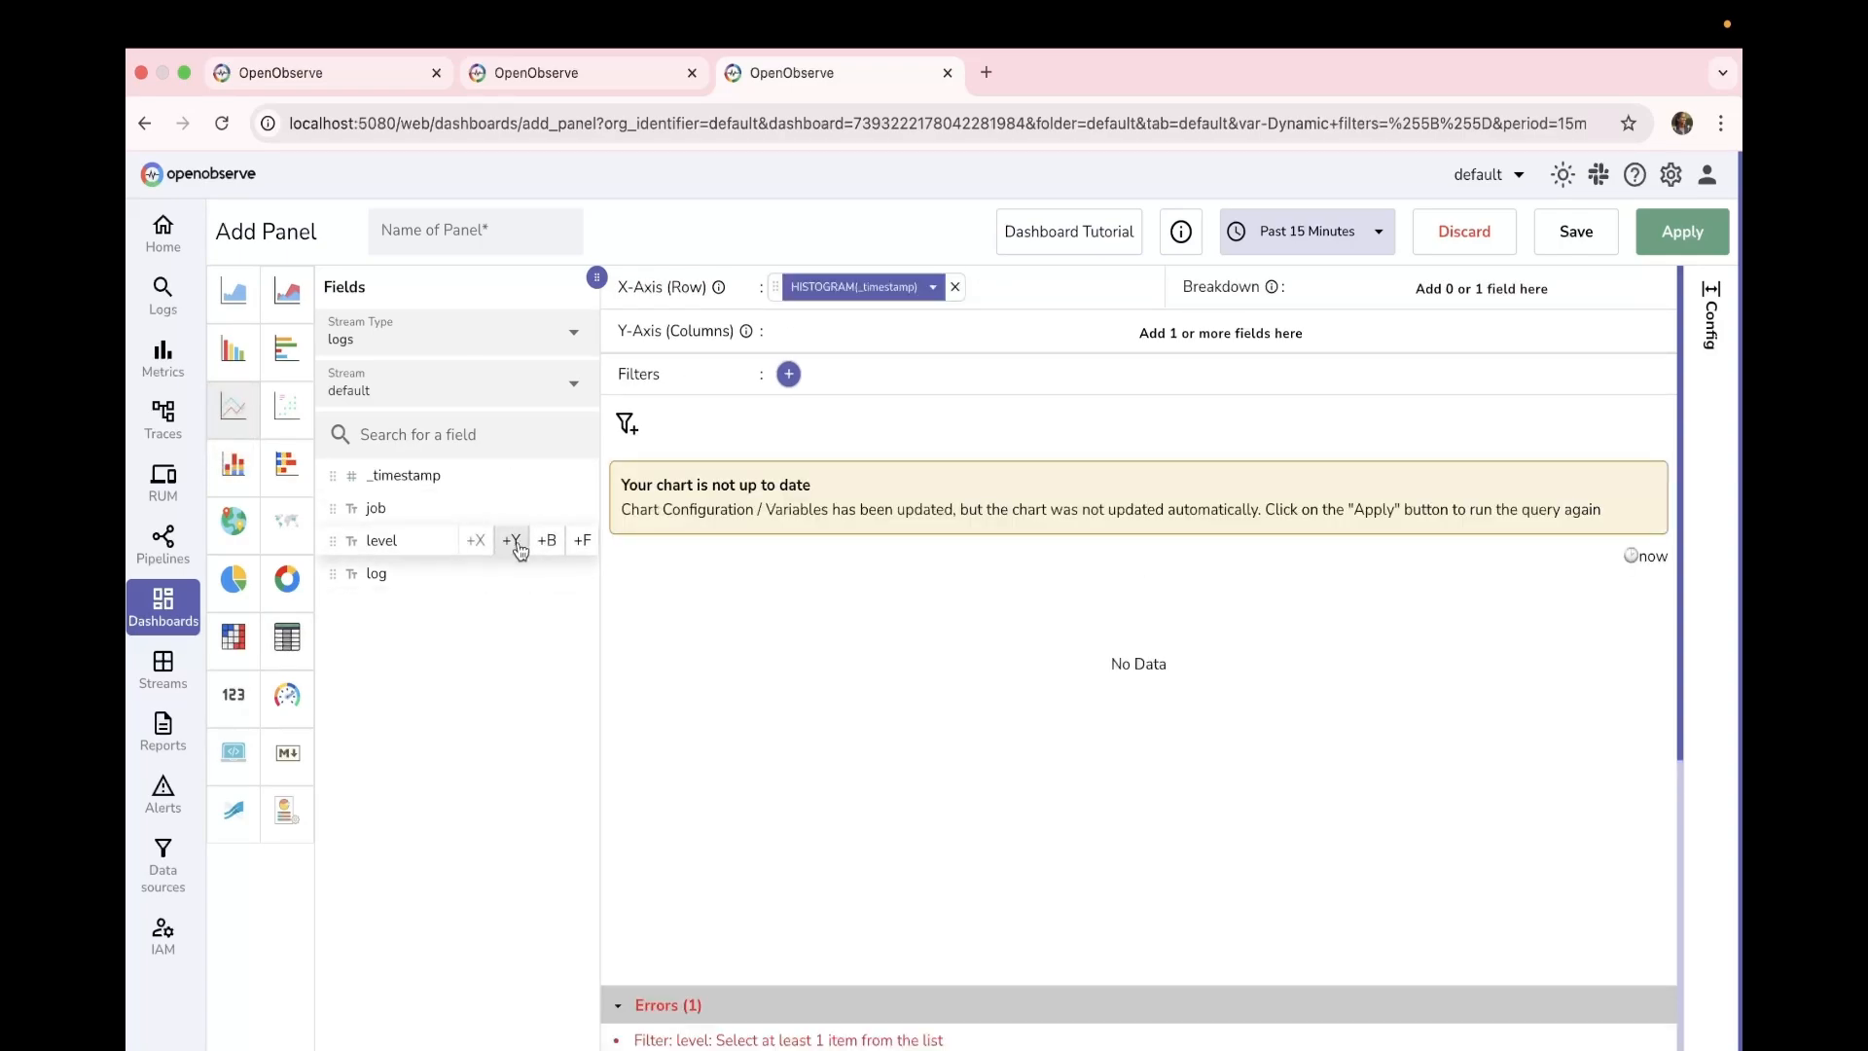
click(515, 540)
click(1688, 233)
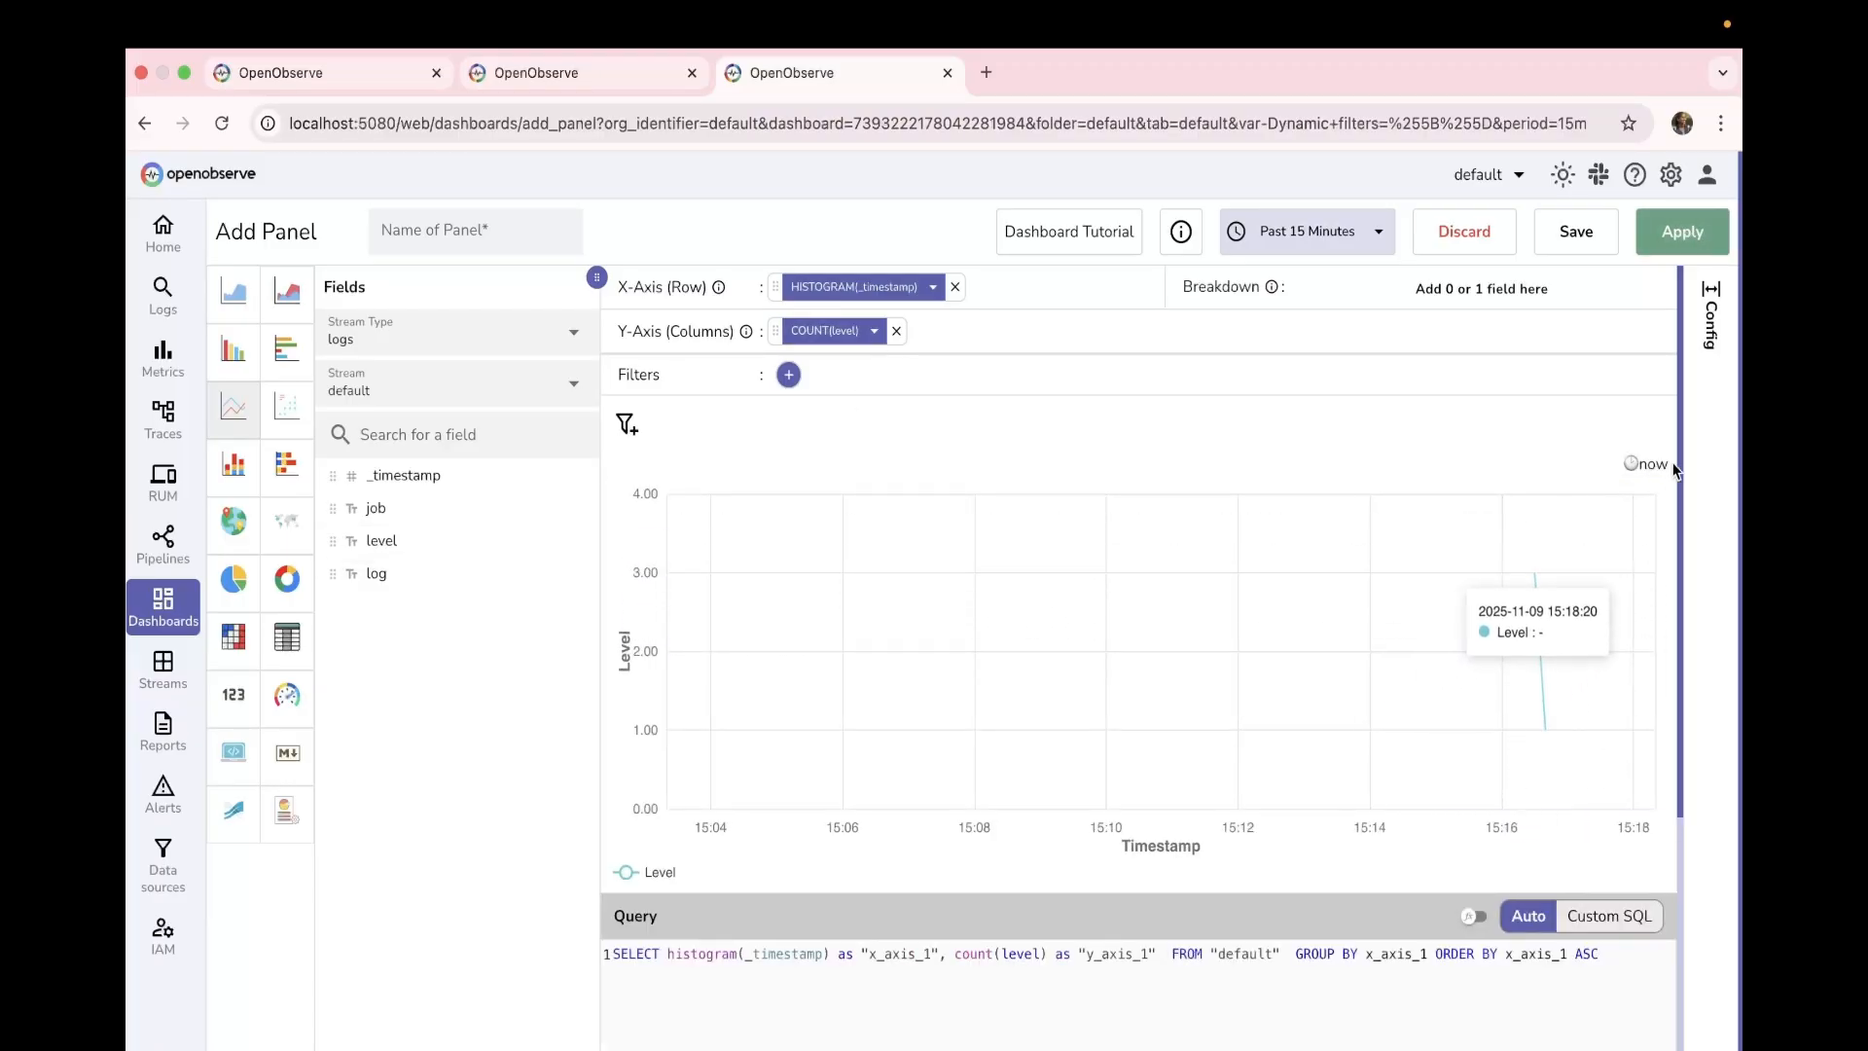
Step: Turn on Connect null values in the line chart's configuration and apply the change
click(1711, 292)
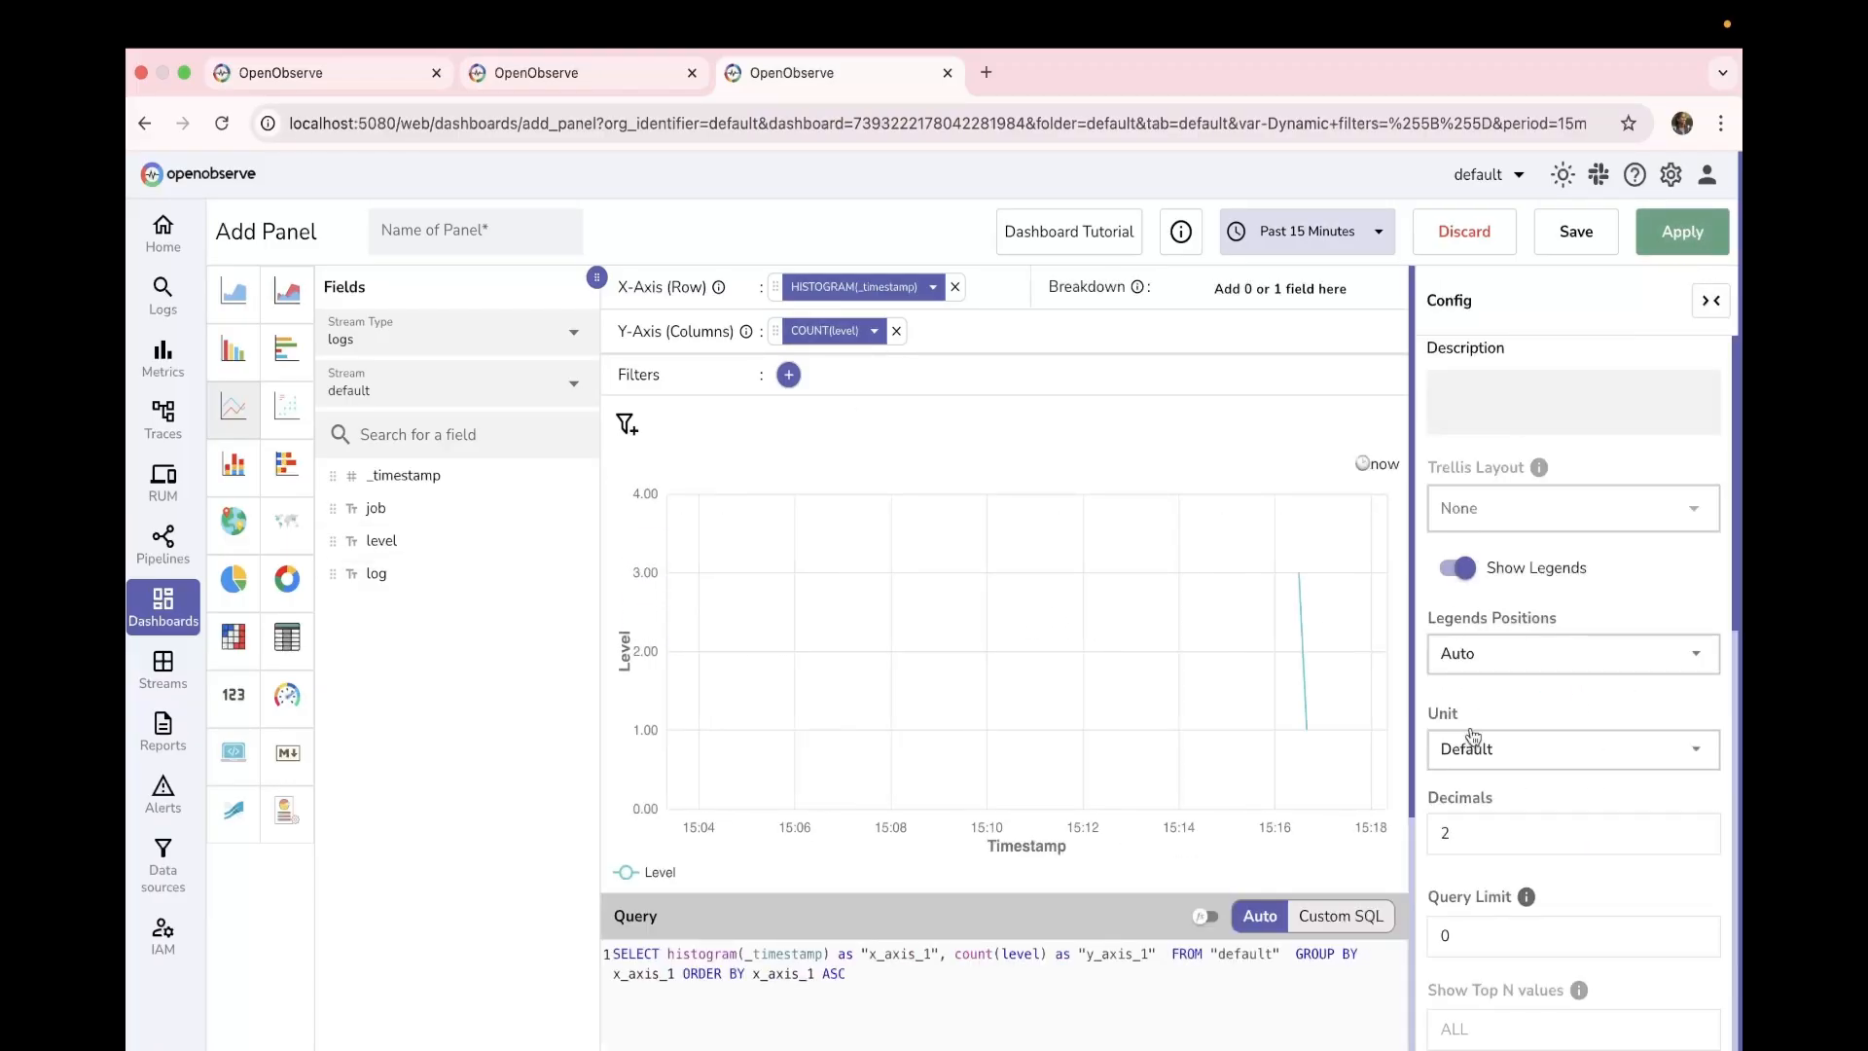
scroll(1469, 739, down, 3)
click(1455, 922)
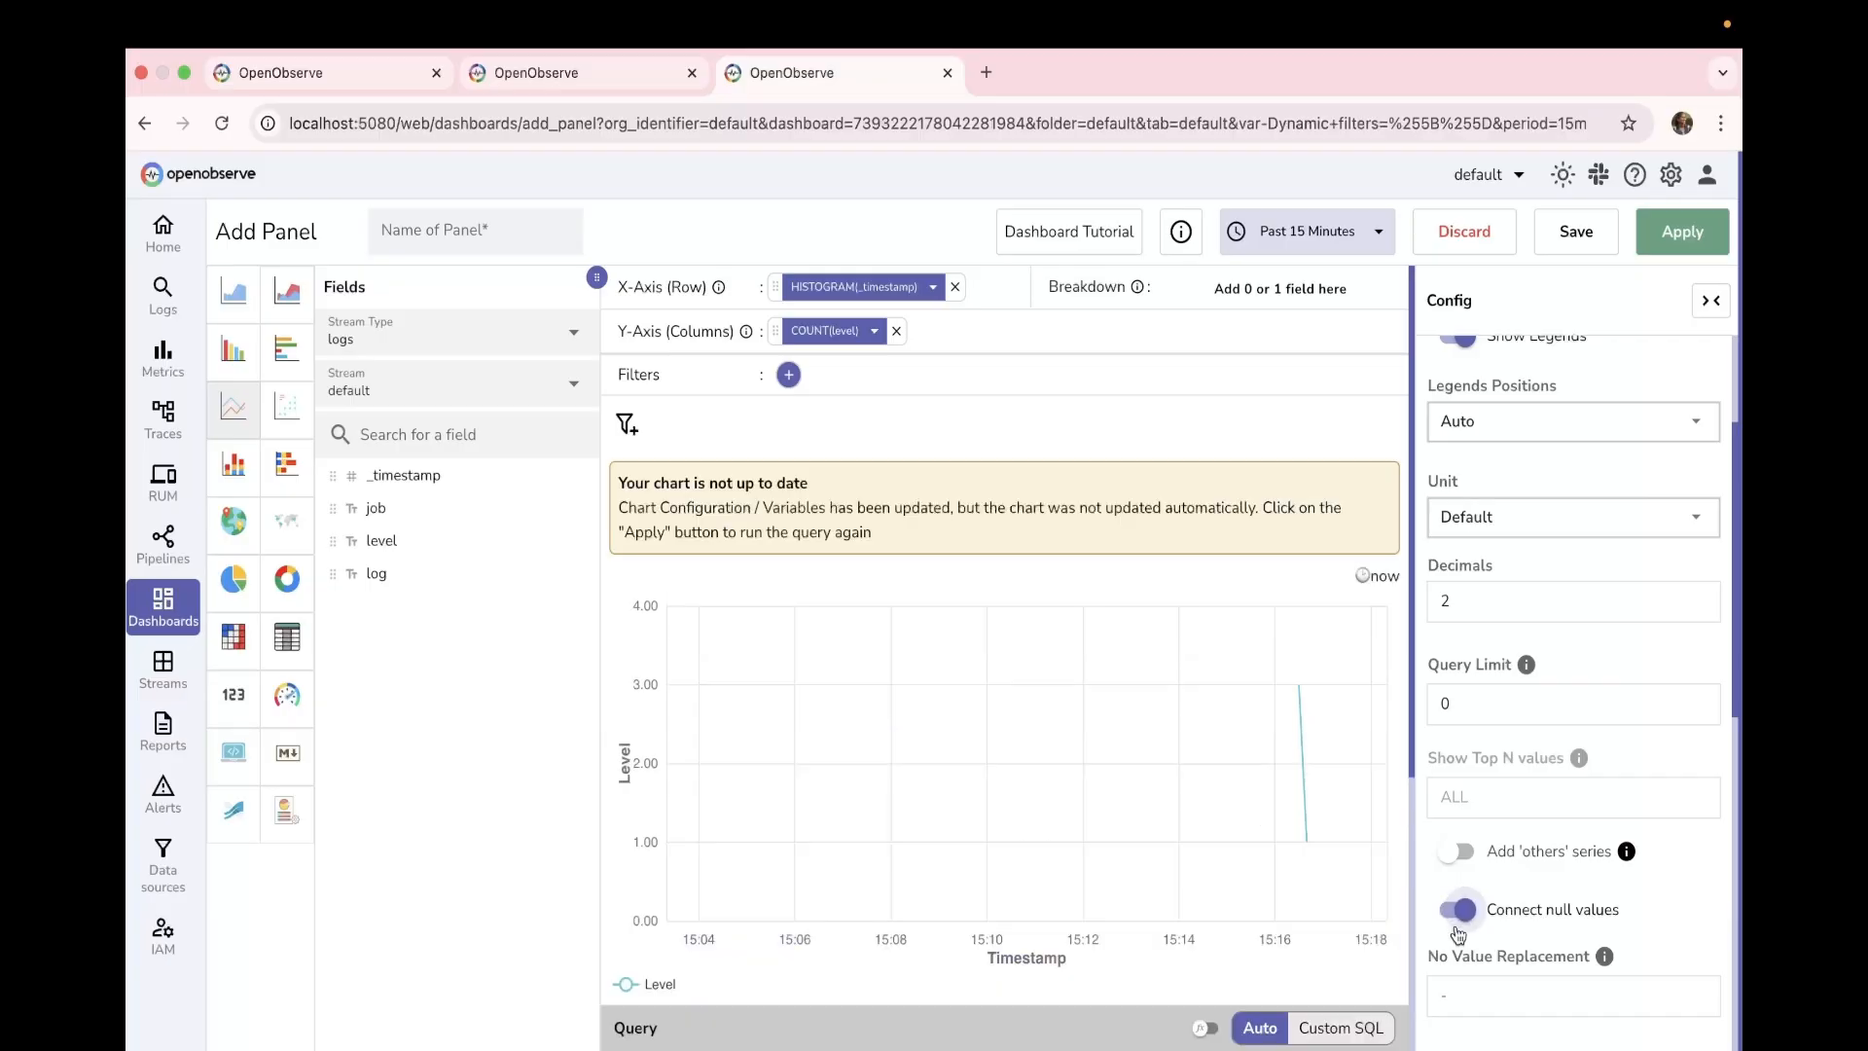
click(1701, 243)
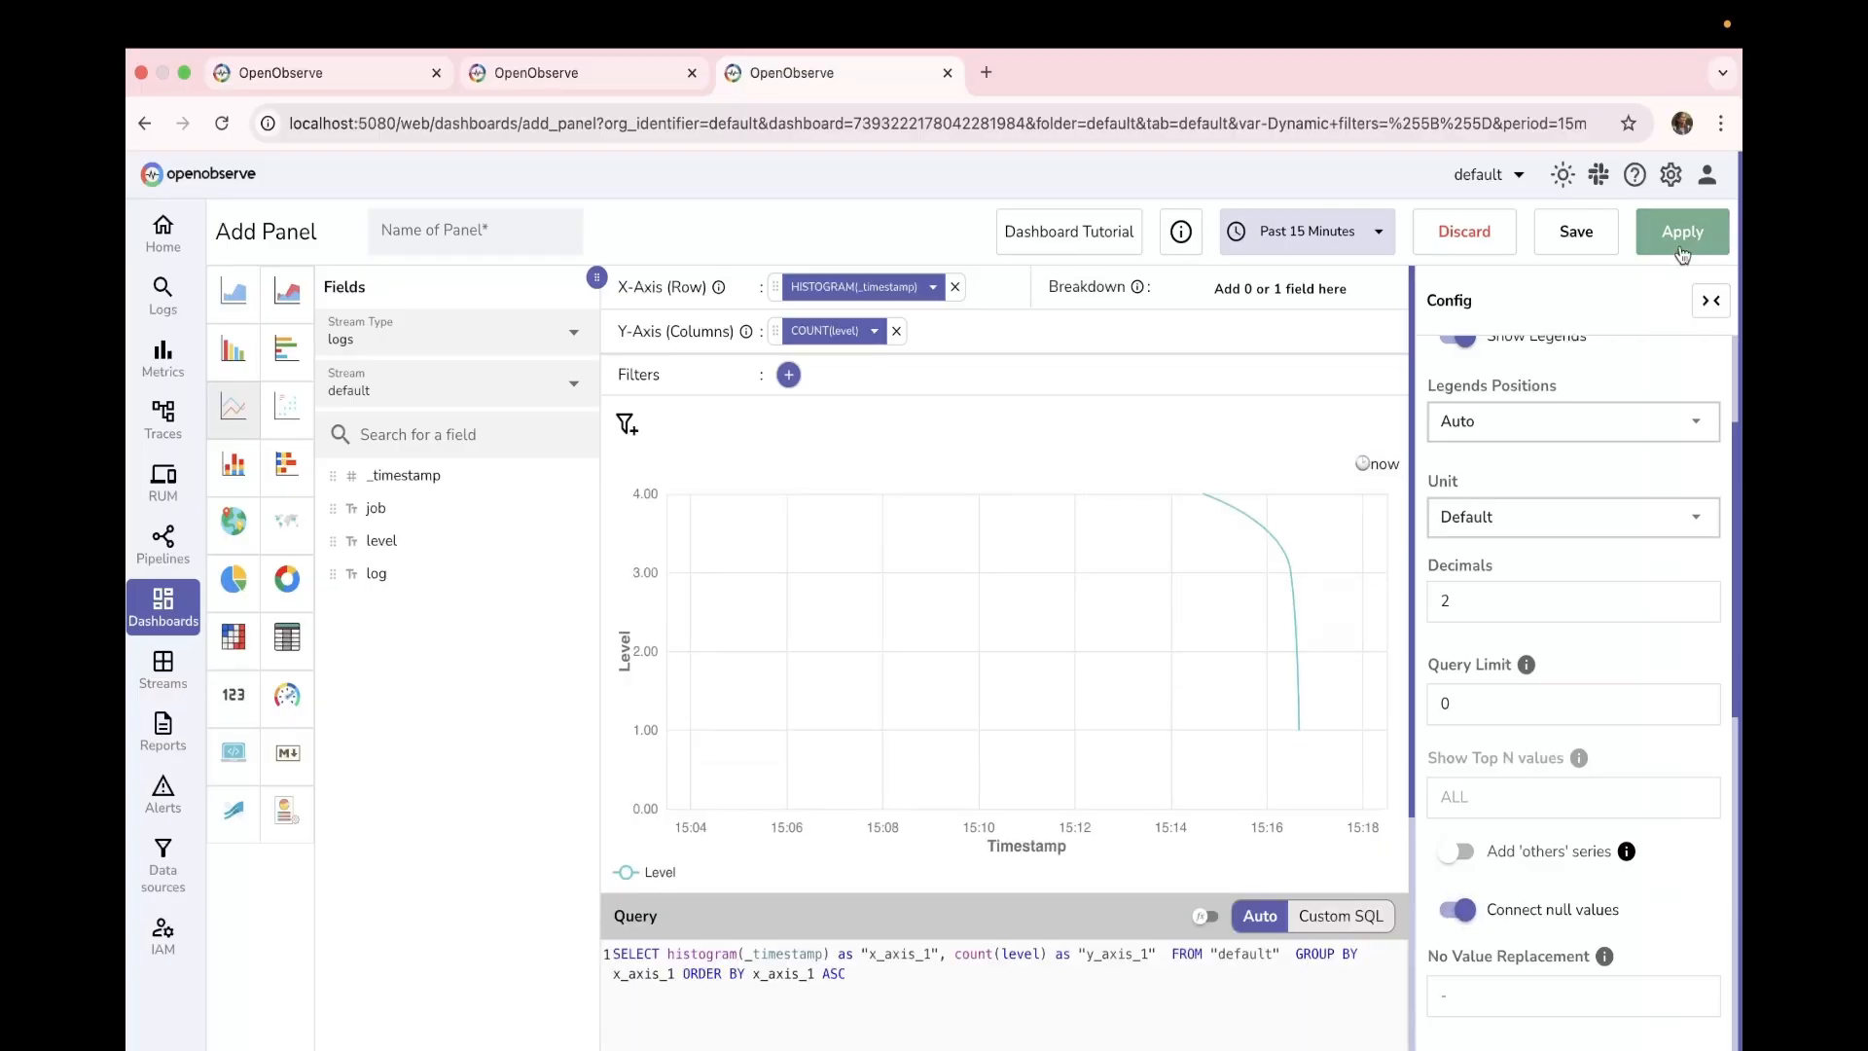
Step: Name the line chart panel panel1 and save it to the report-demo dashboard
click(1576, 232)
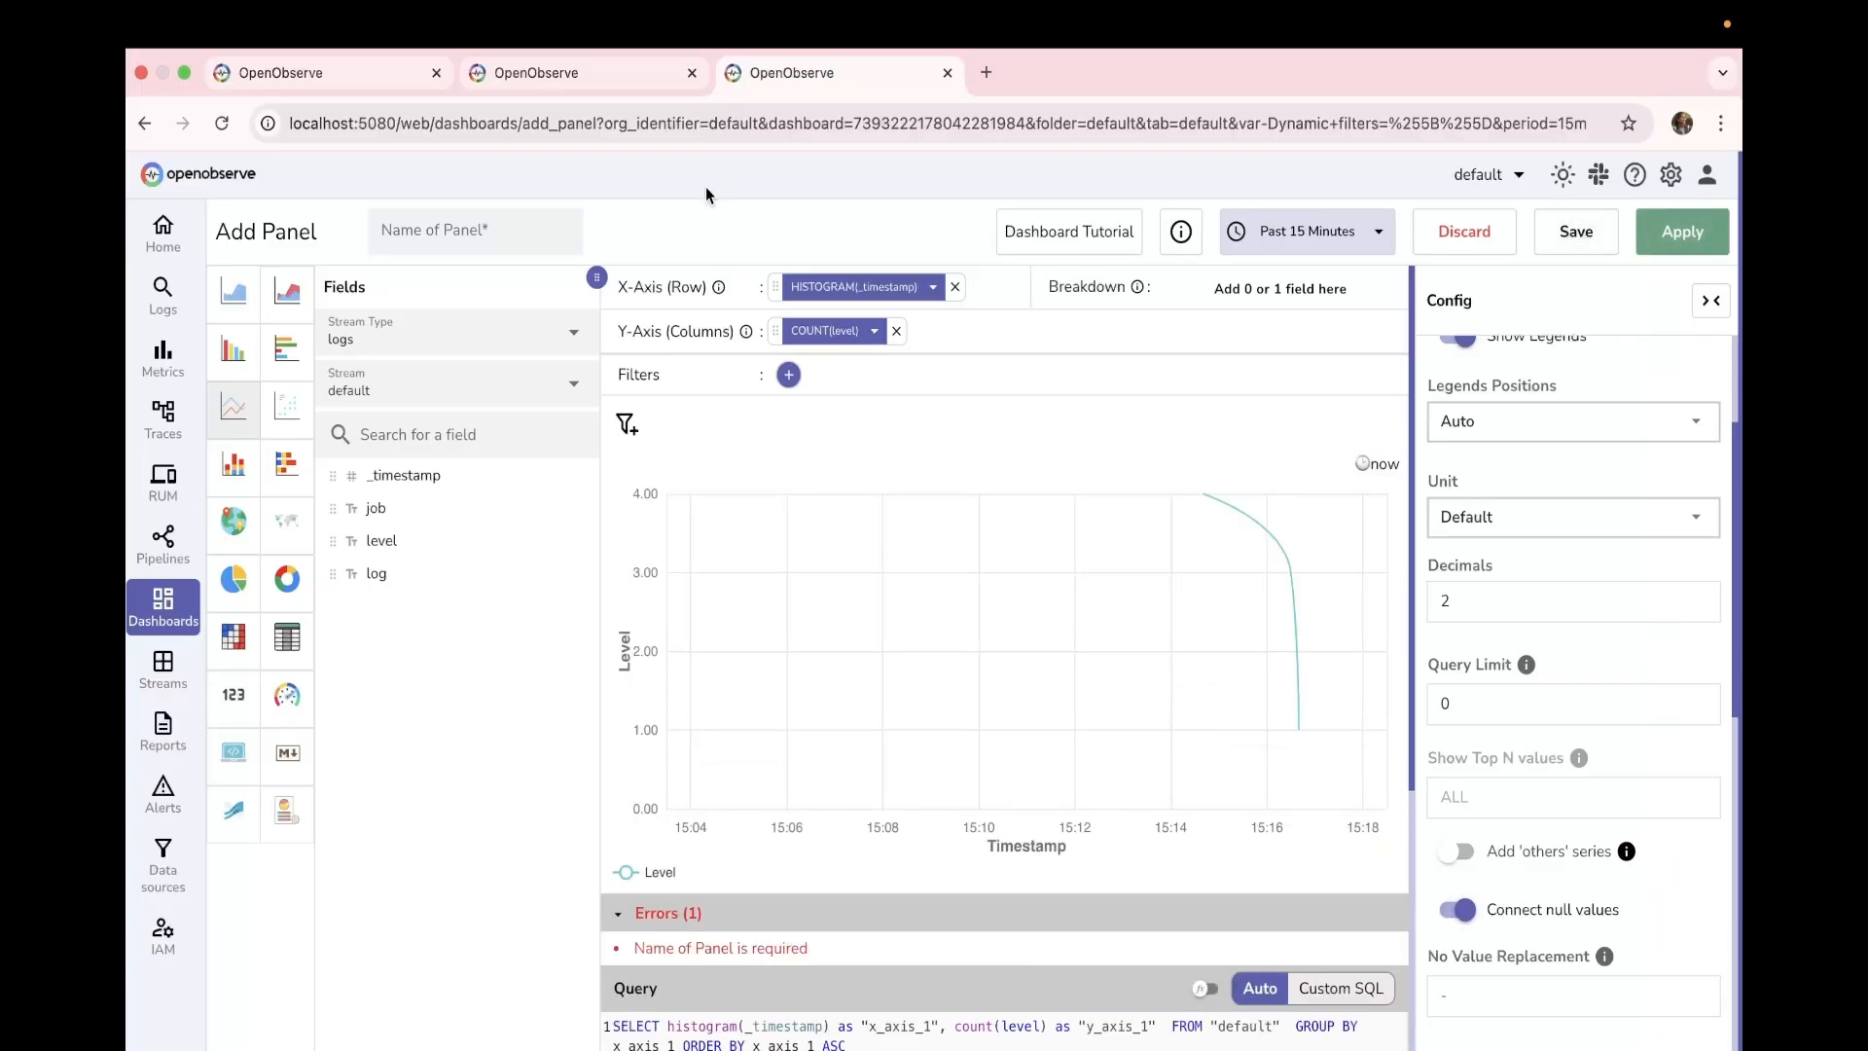
click(425, 250)
text(panel1)
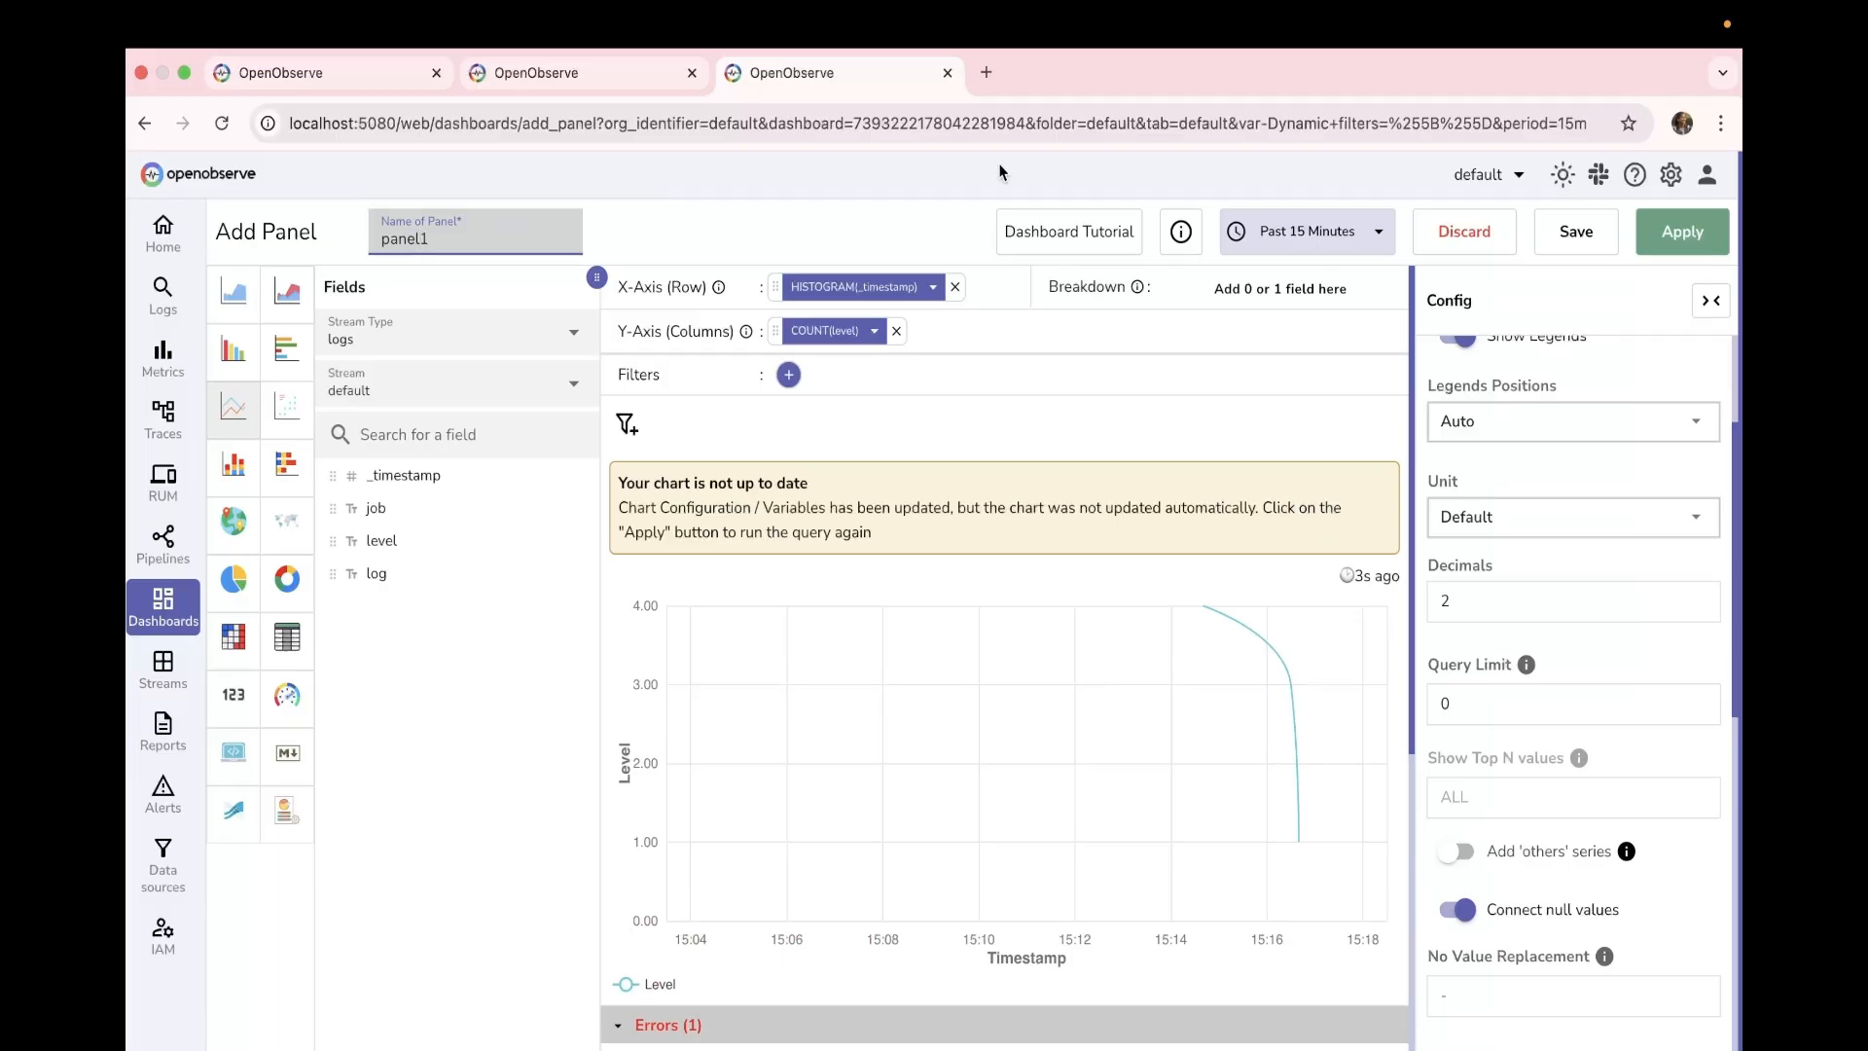
click(1600, 244)
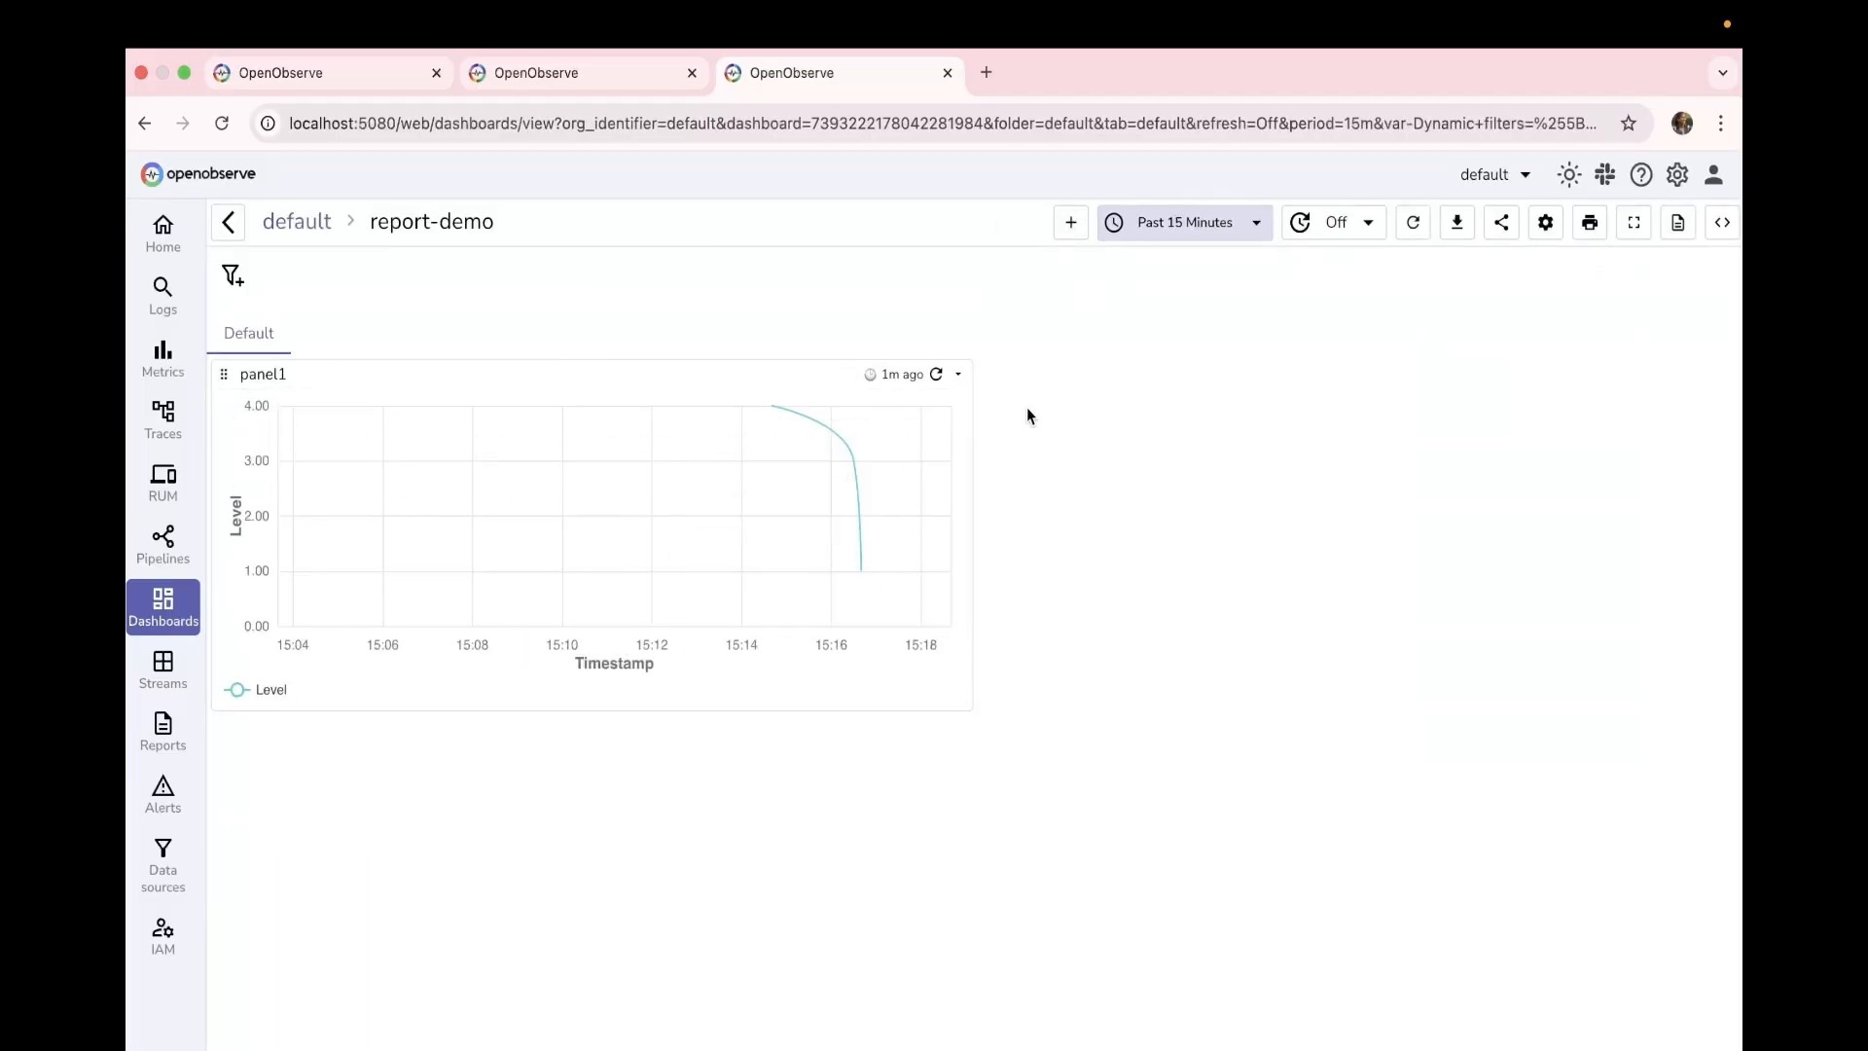
Step: Add a donut chart panel with level instead of _timestamp on the X-axis and the level count on the Y-axis
click(1070, 223)
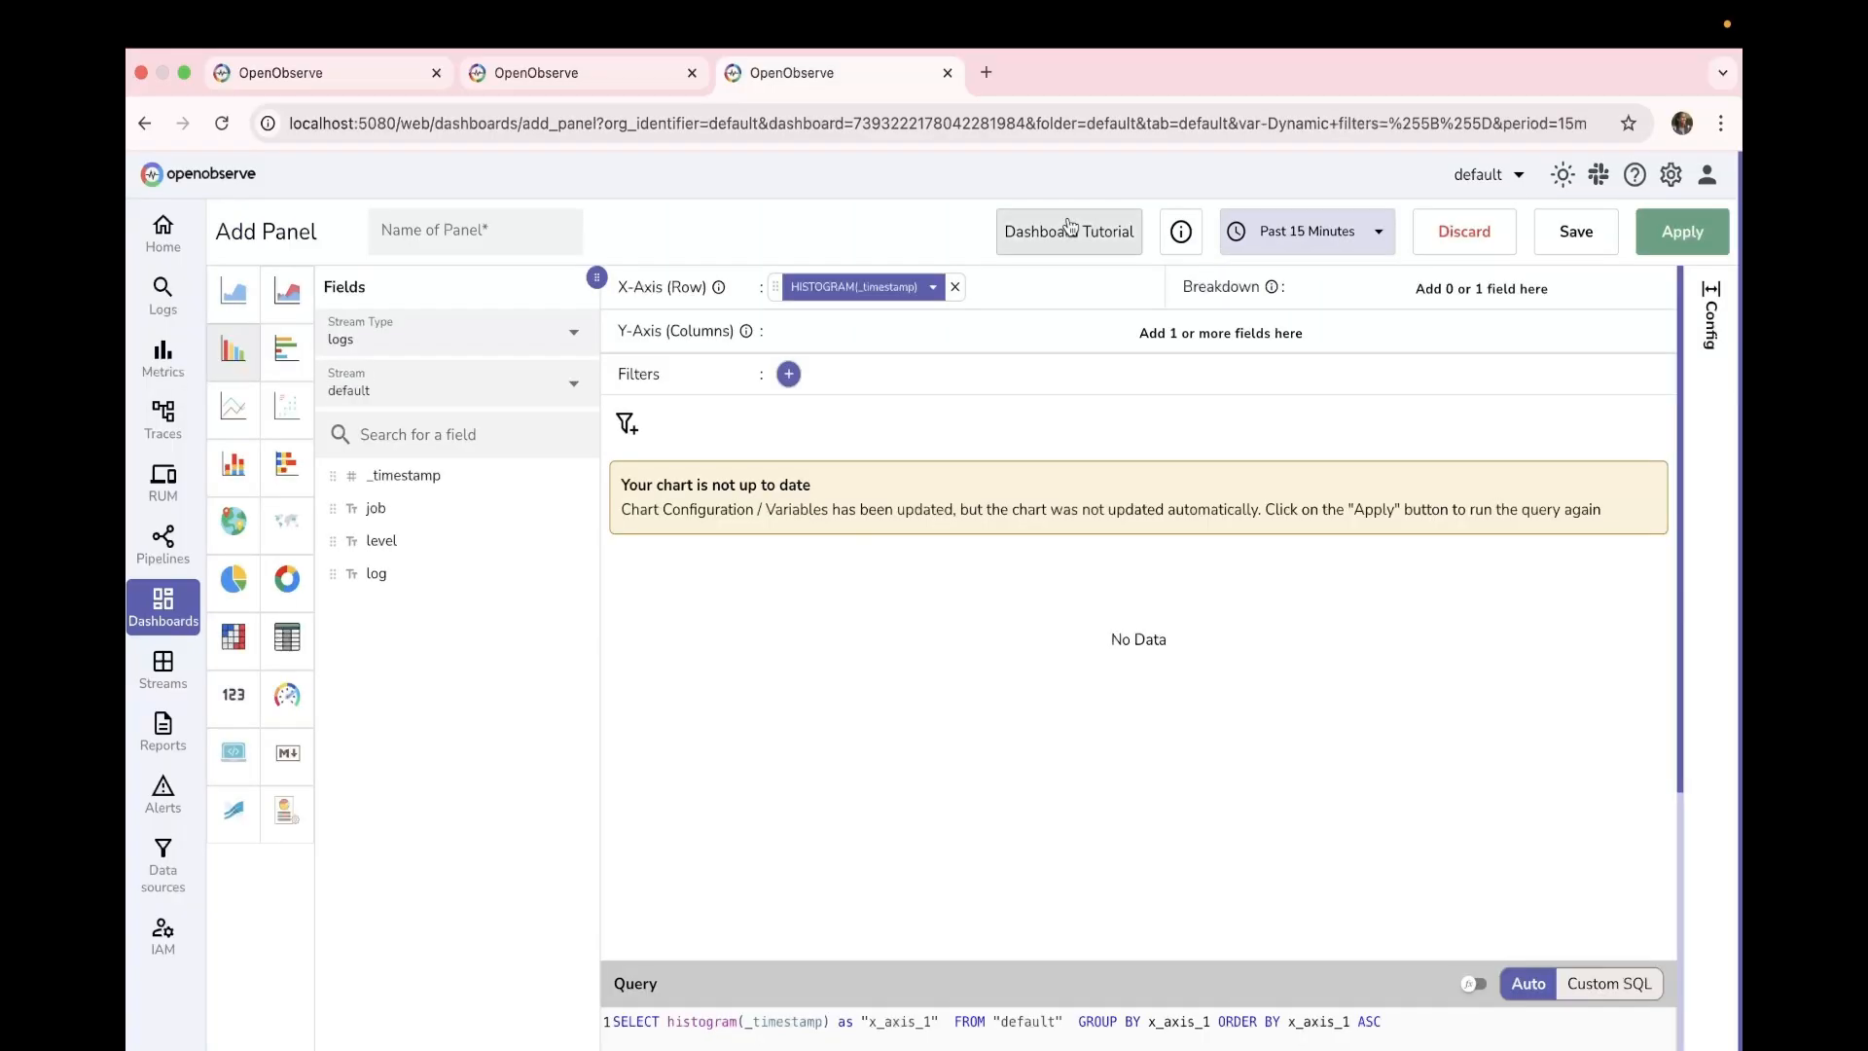
click(956, 287)
click(477, 542)
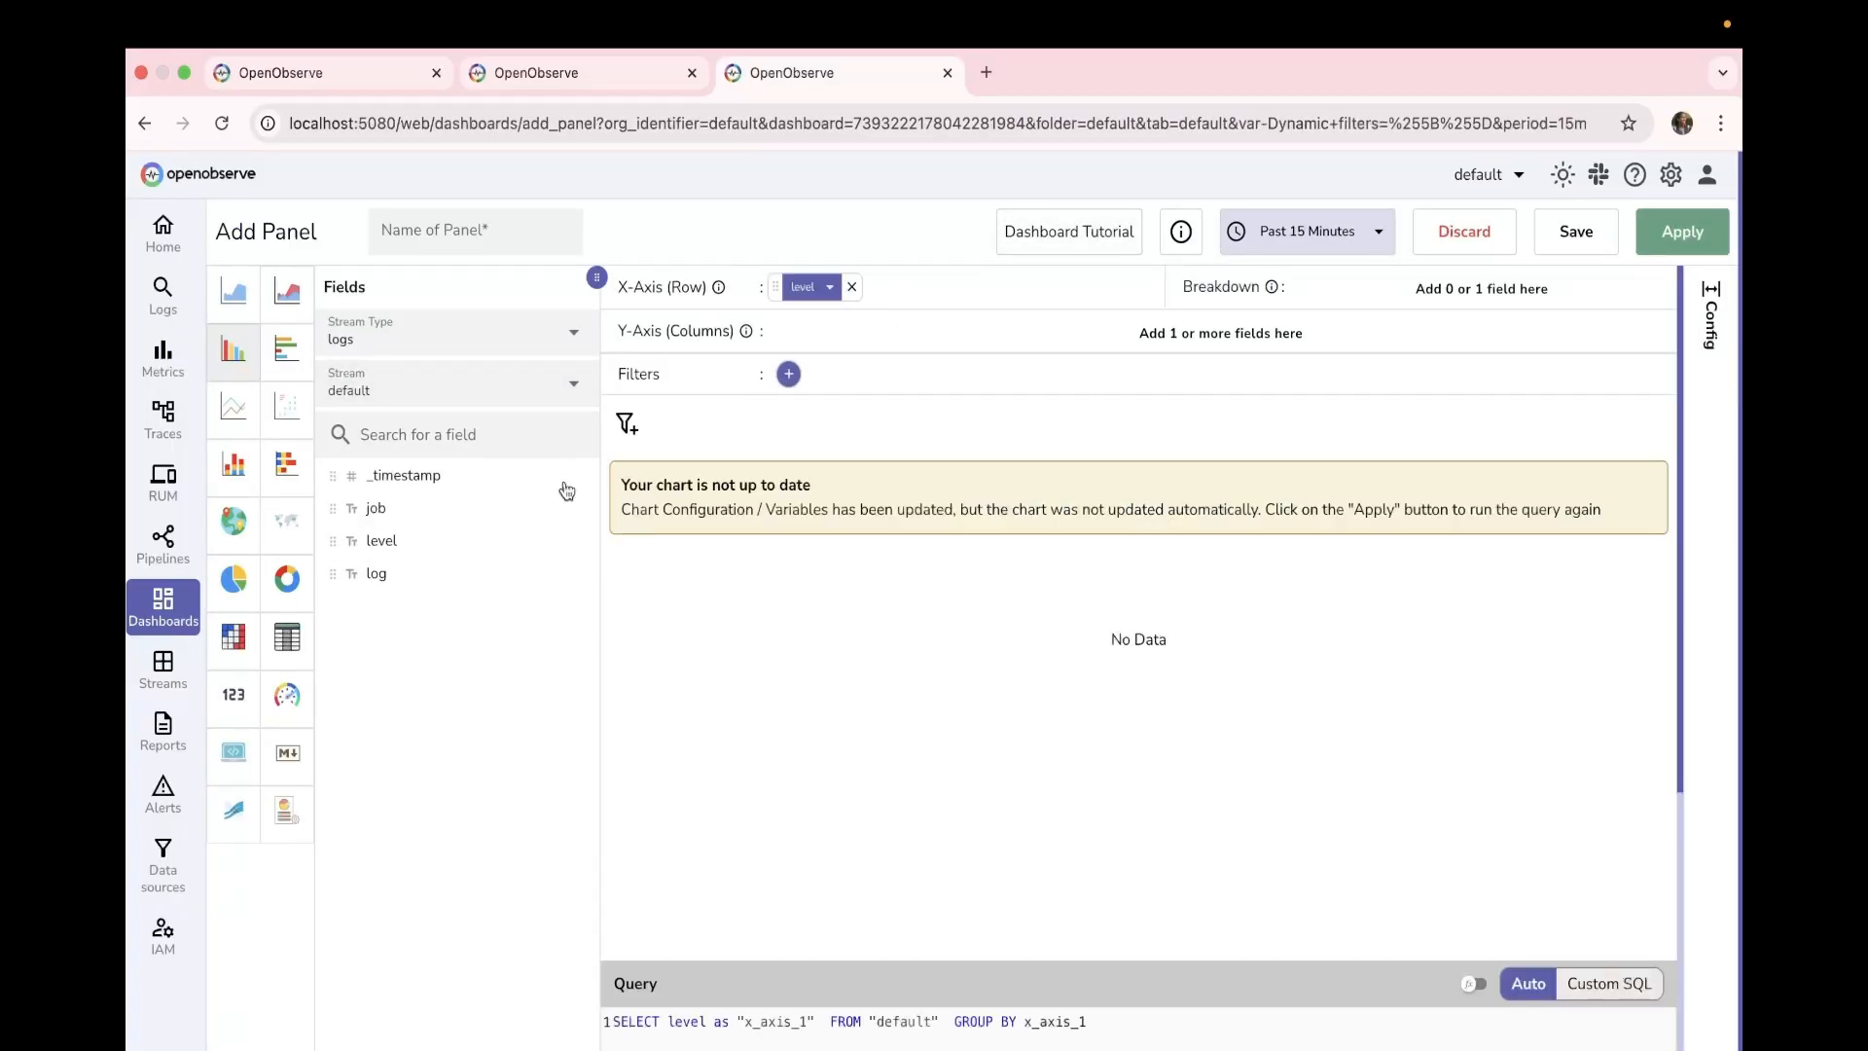
click(510, 540)
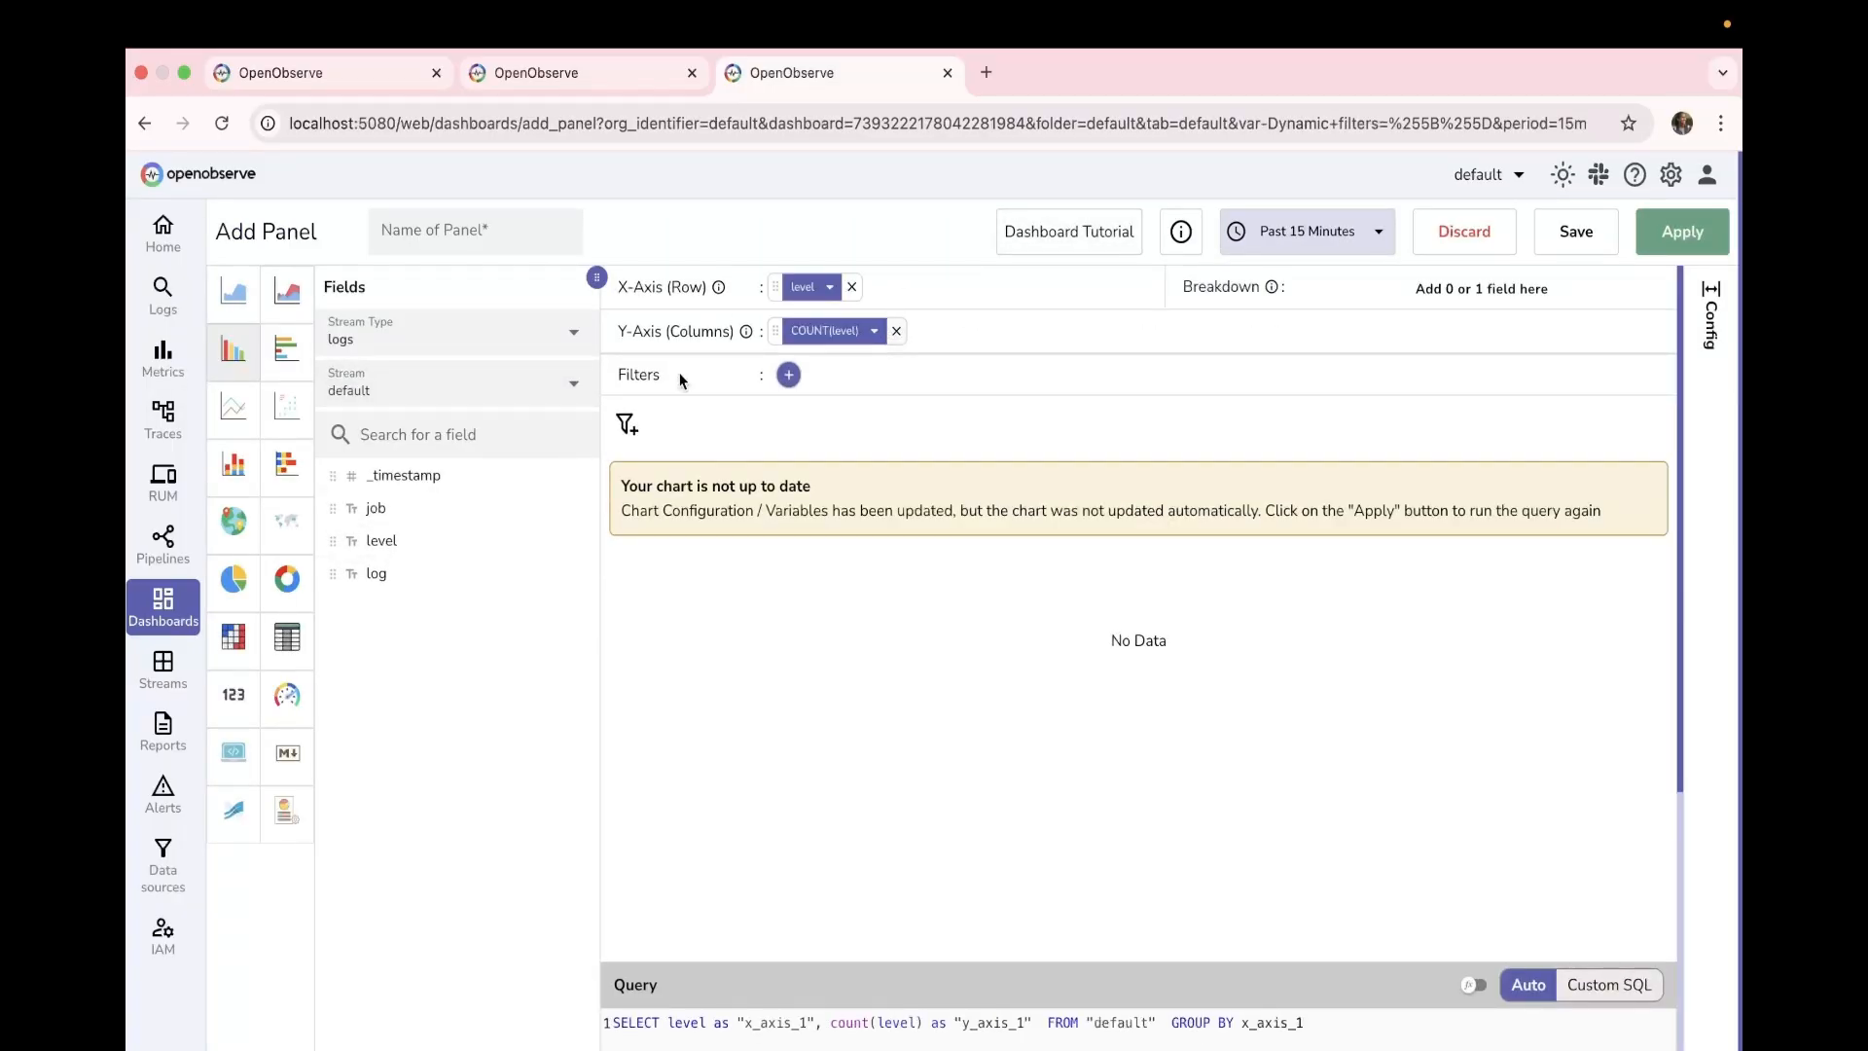
click(281, 582)
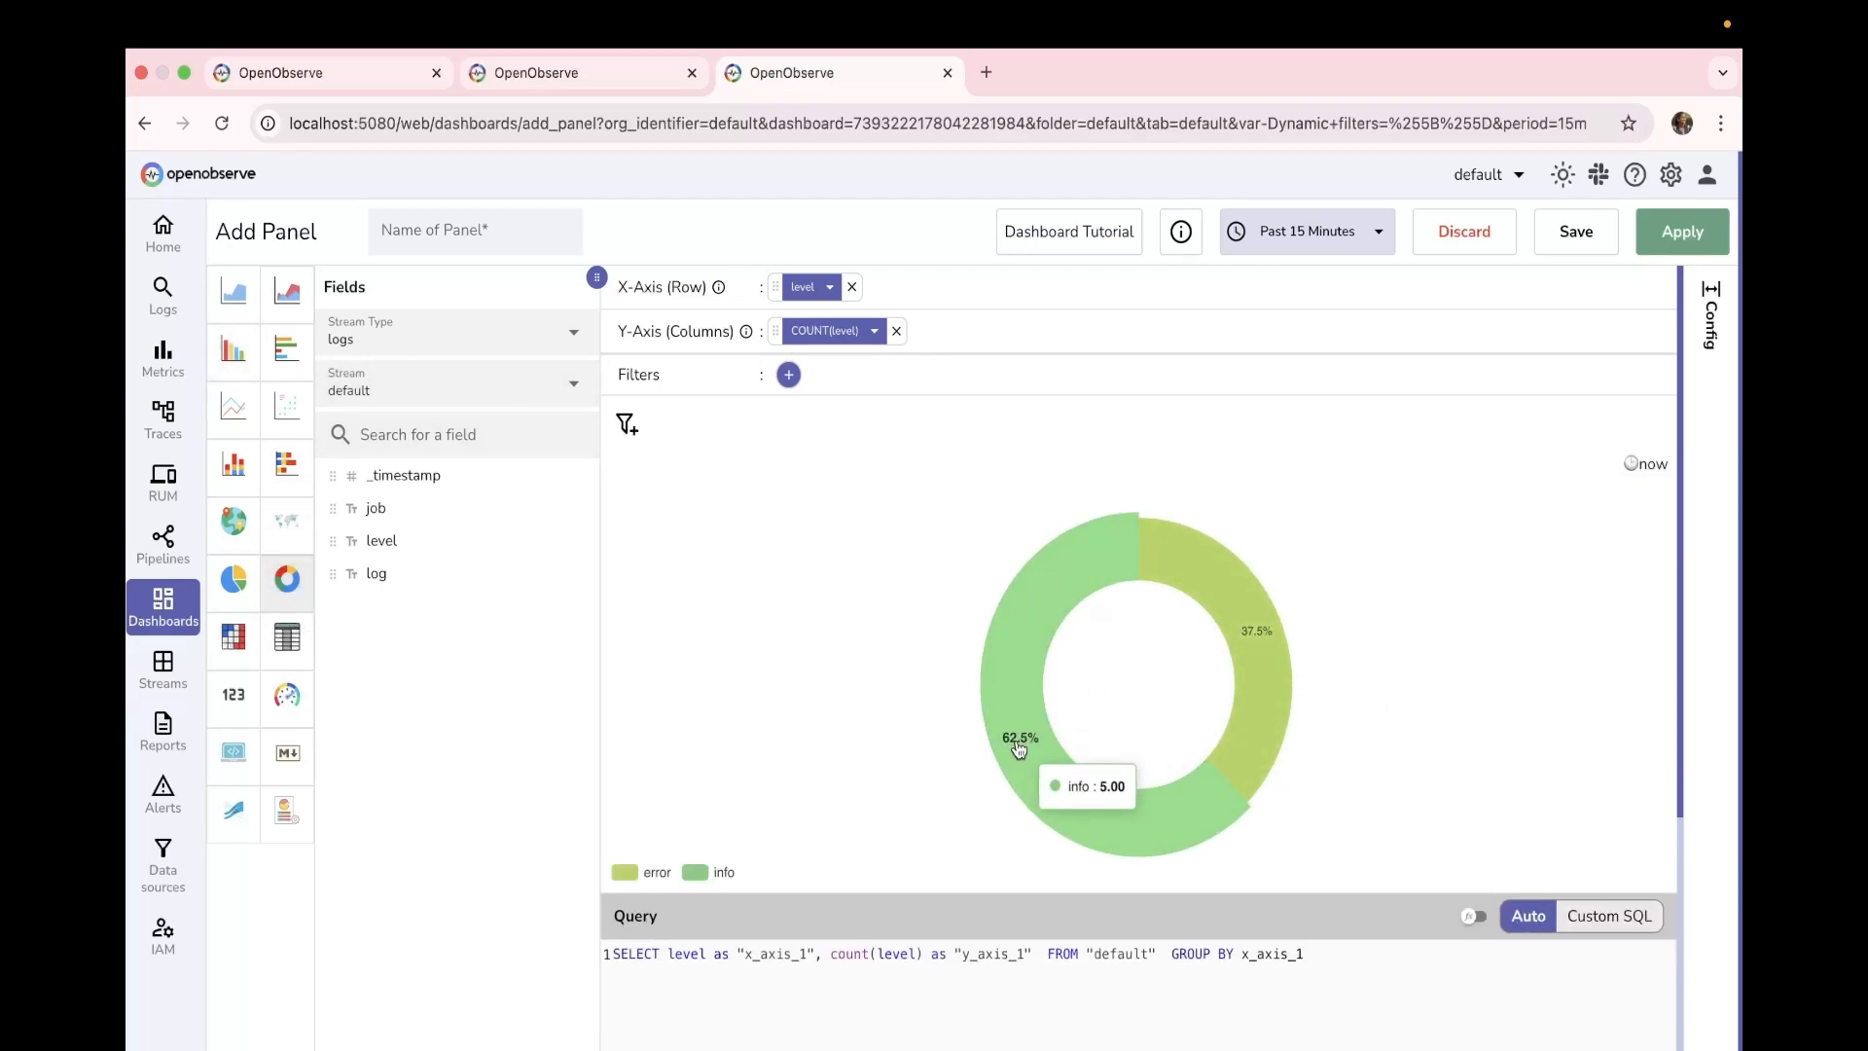
mouse_move(1277, 613)
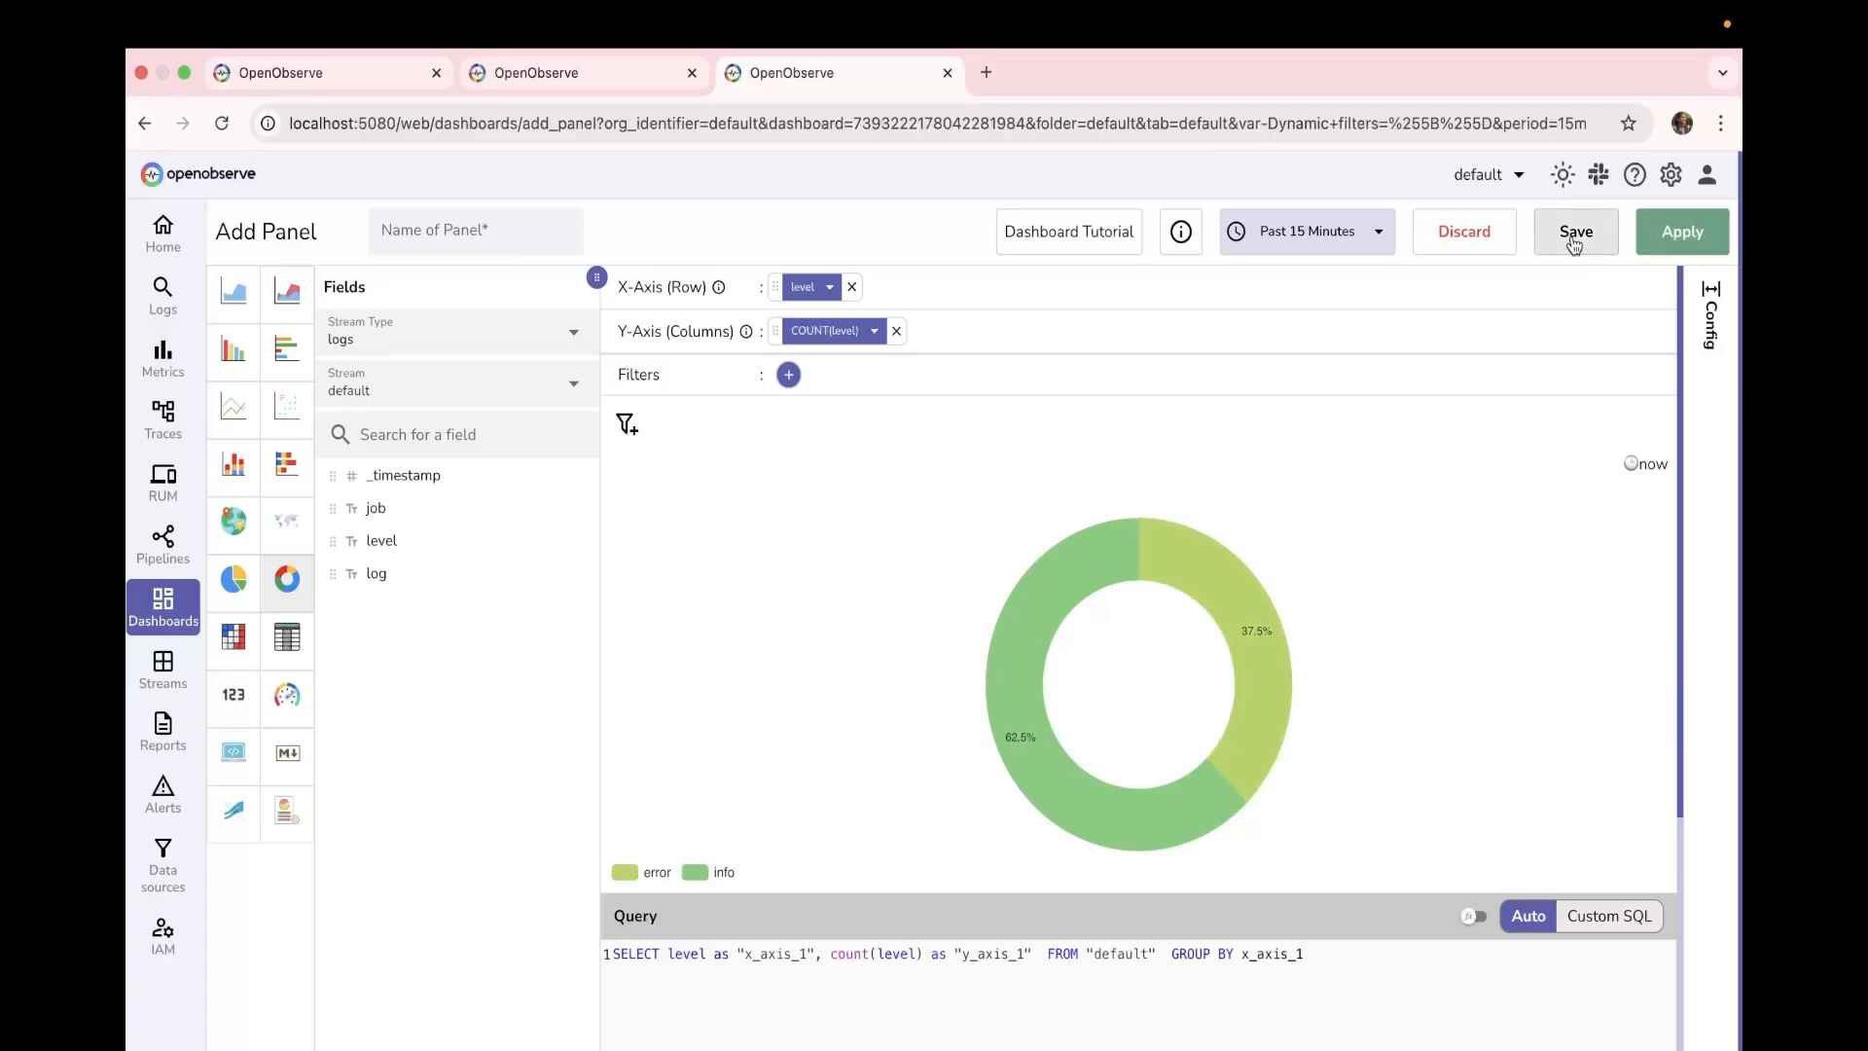
Step: Name the donut chart panel panel2 and save it to the dashboard
click(475, 216)
text(panel1)
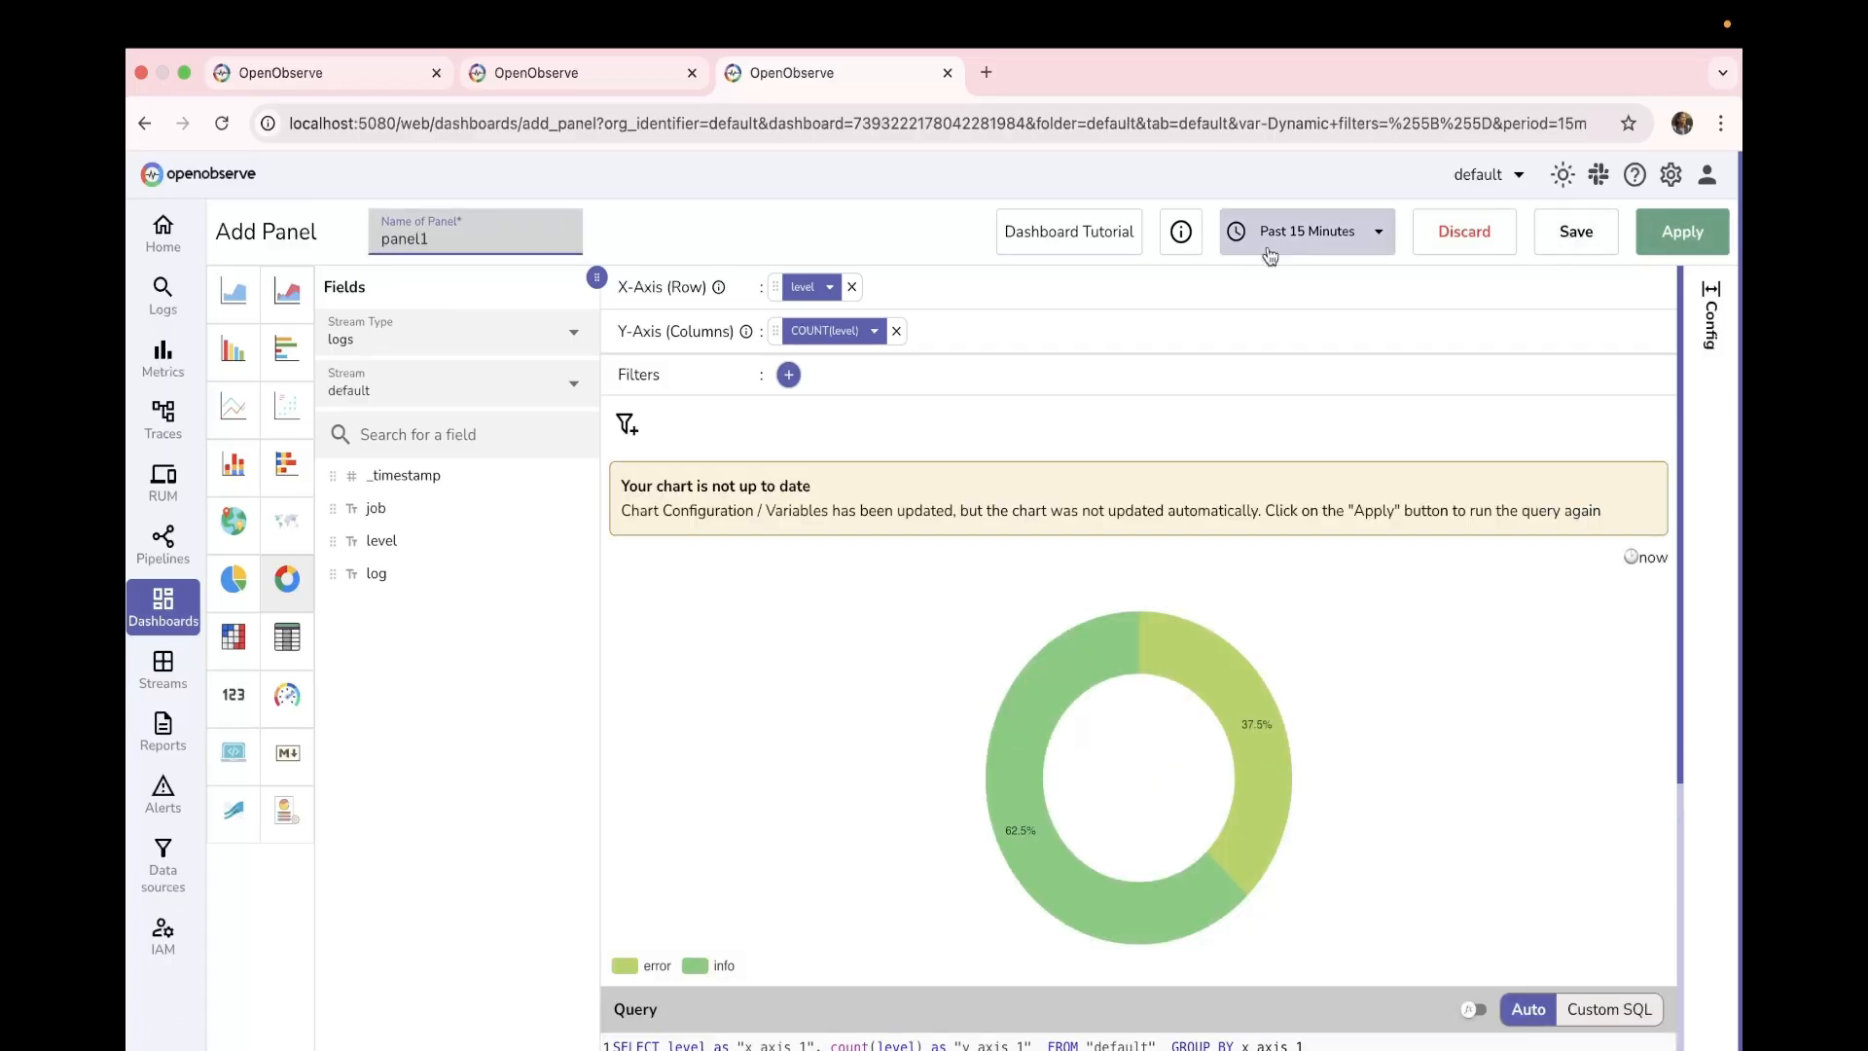
key(BackSpace)
text(2)
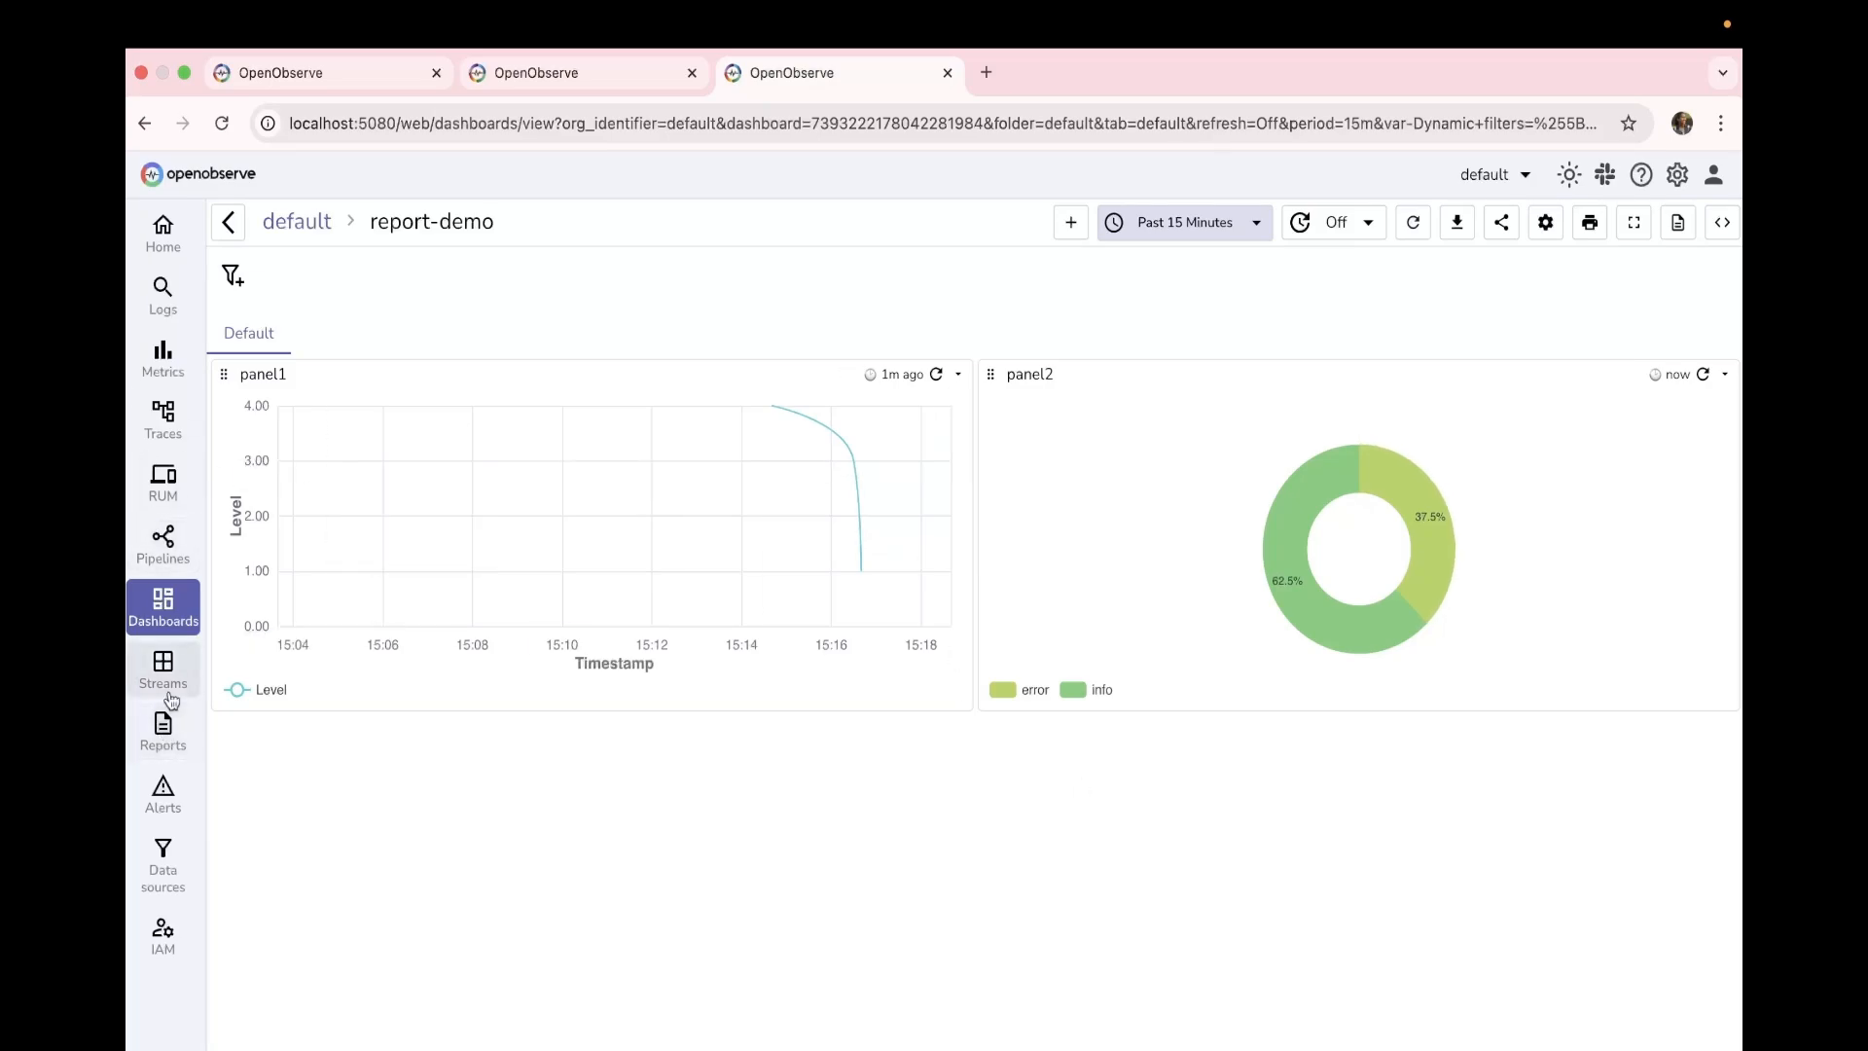
Step: Open the Reports page in a new tab and close the duplicate tab
super+click(165, 759)
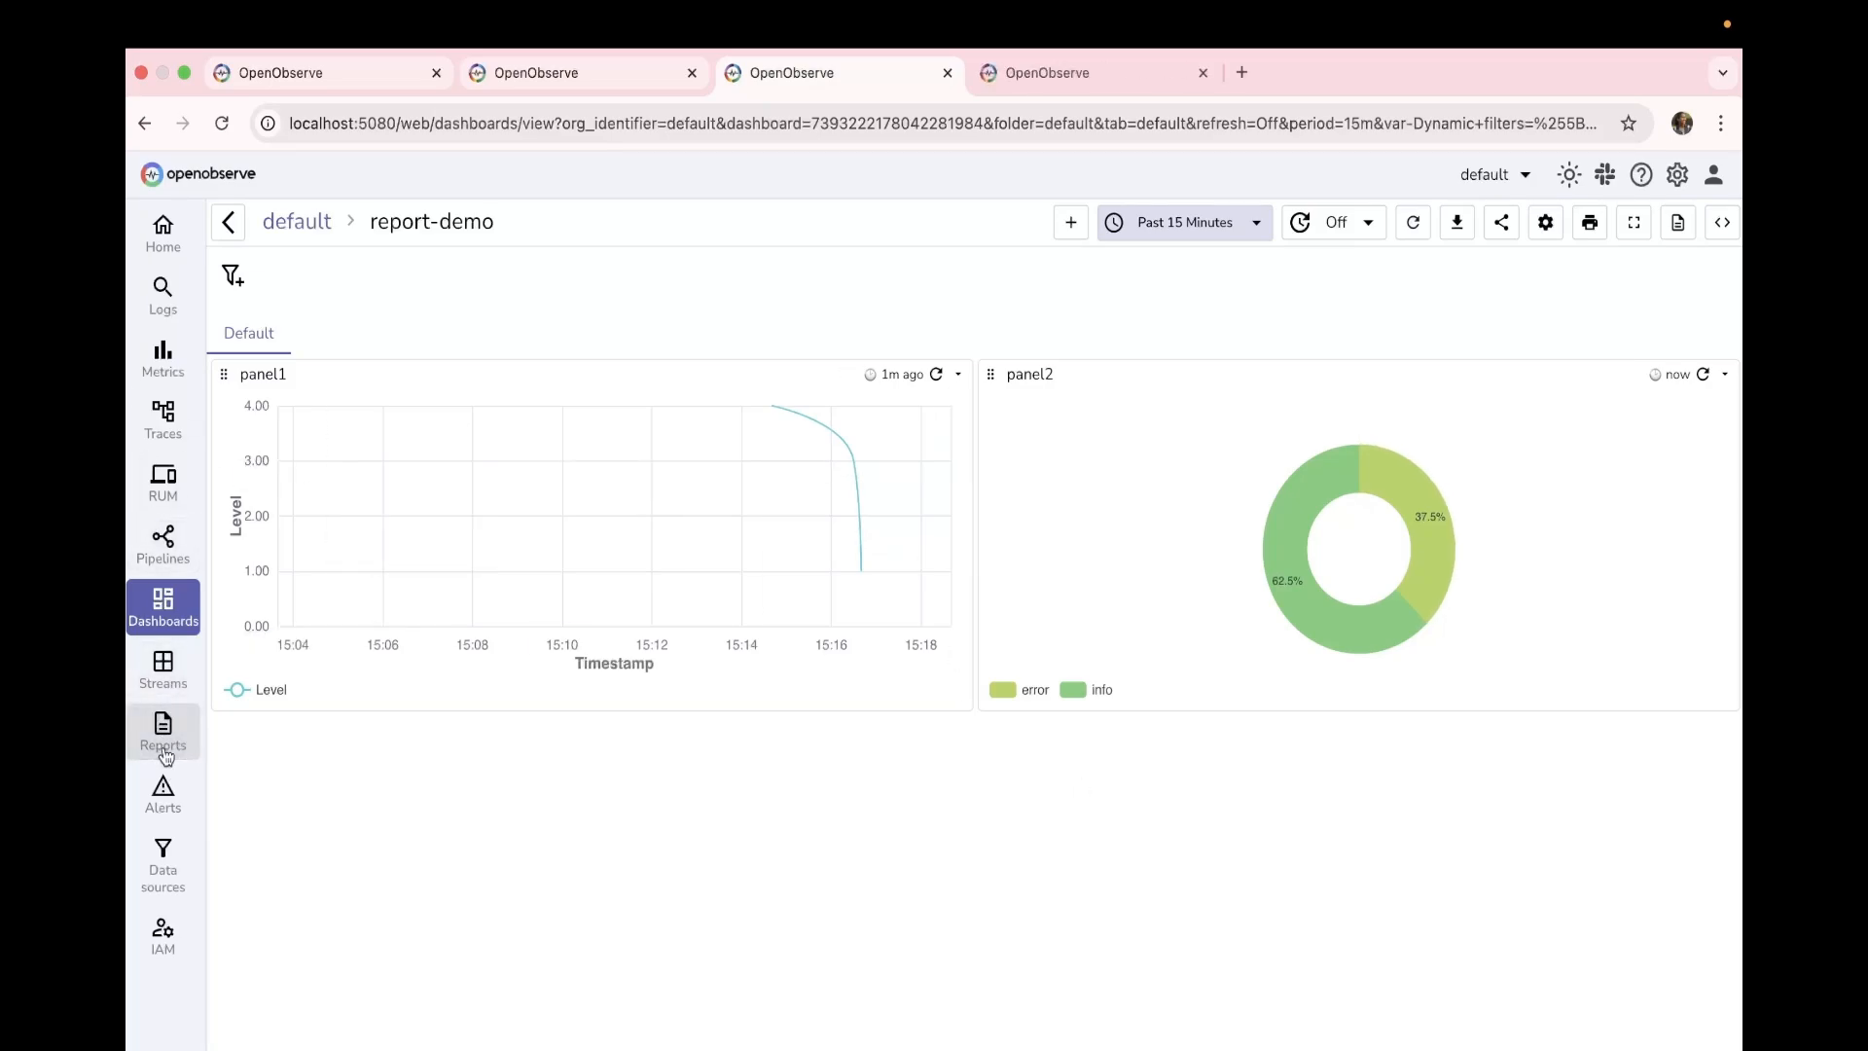
super+click(165, 756)
click(1070, 73)
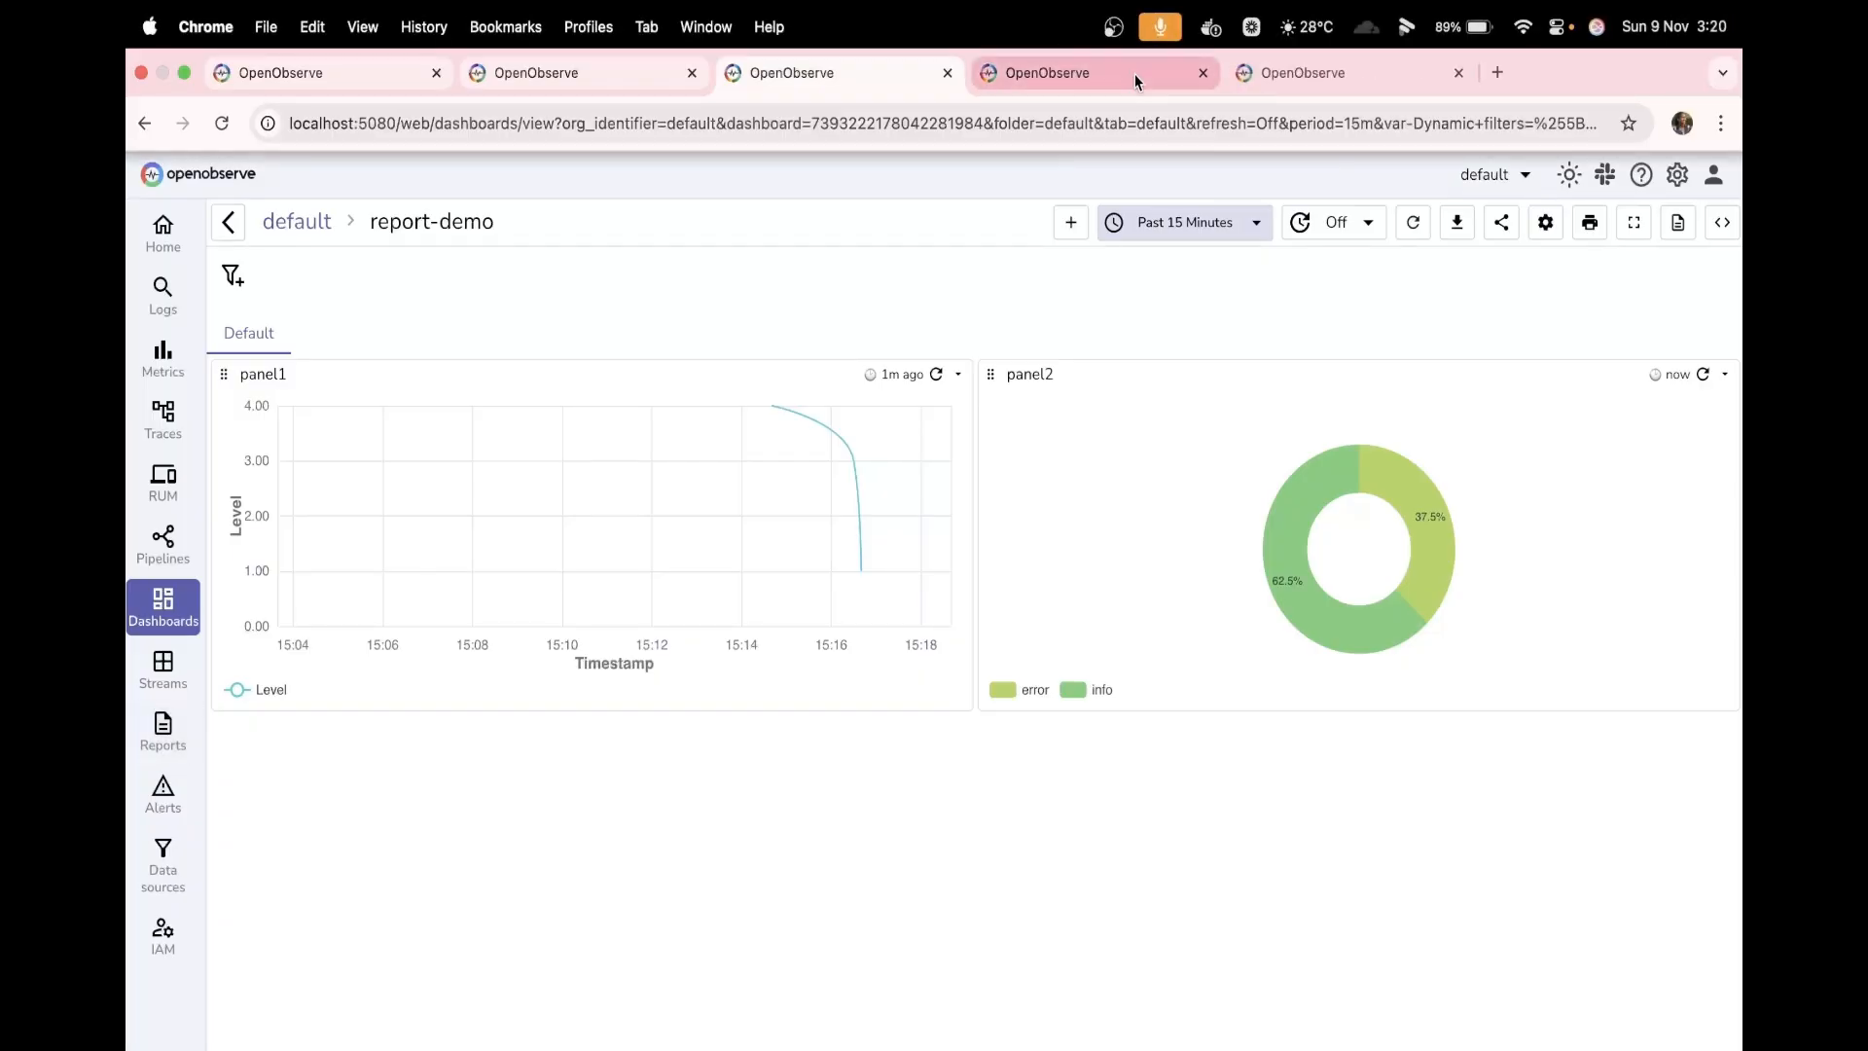
click(1458, 74)
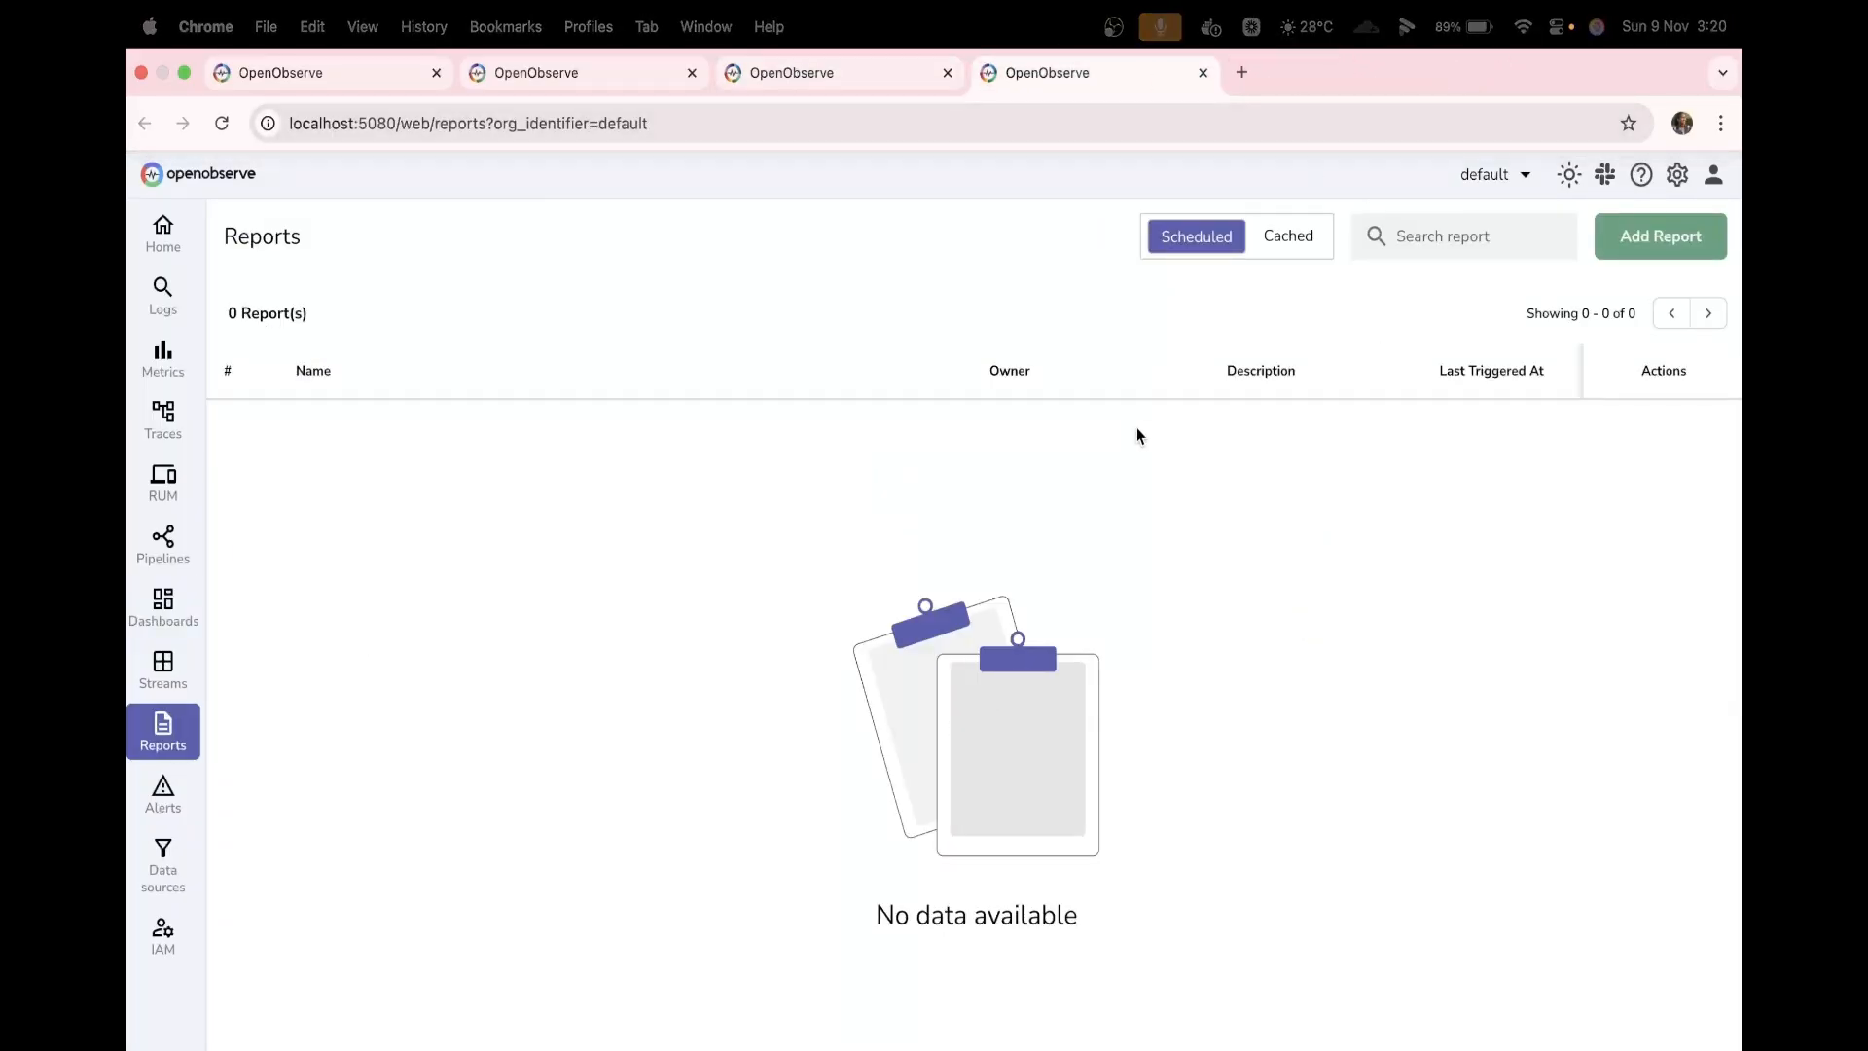
Step: Start a new scheduled report and name it reportdemo
click(1690, 236)
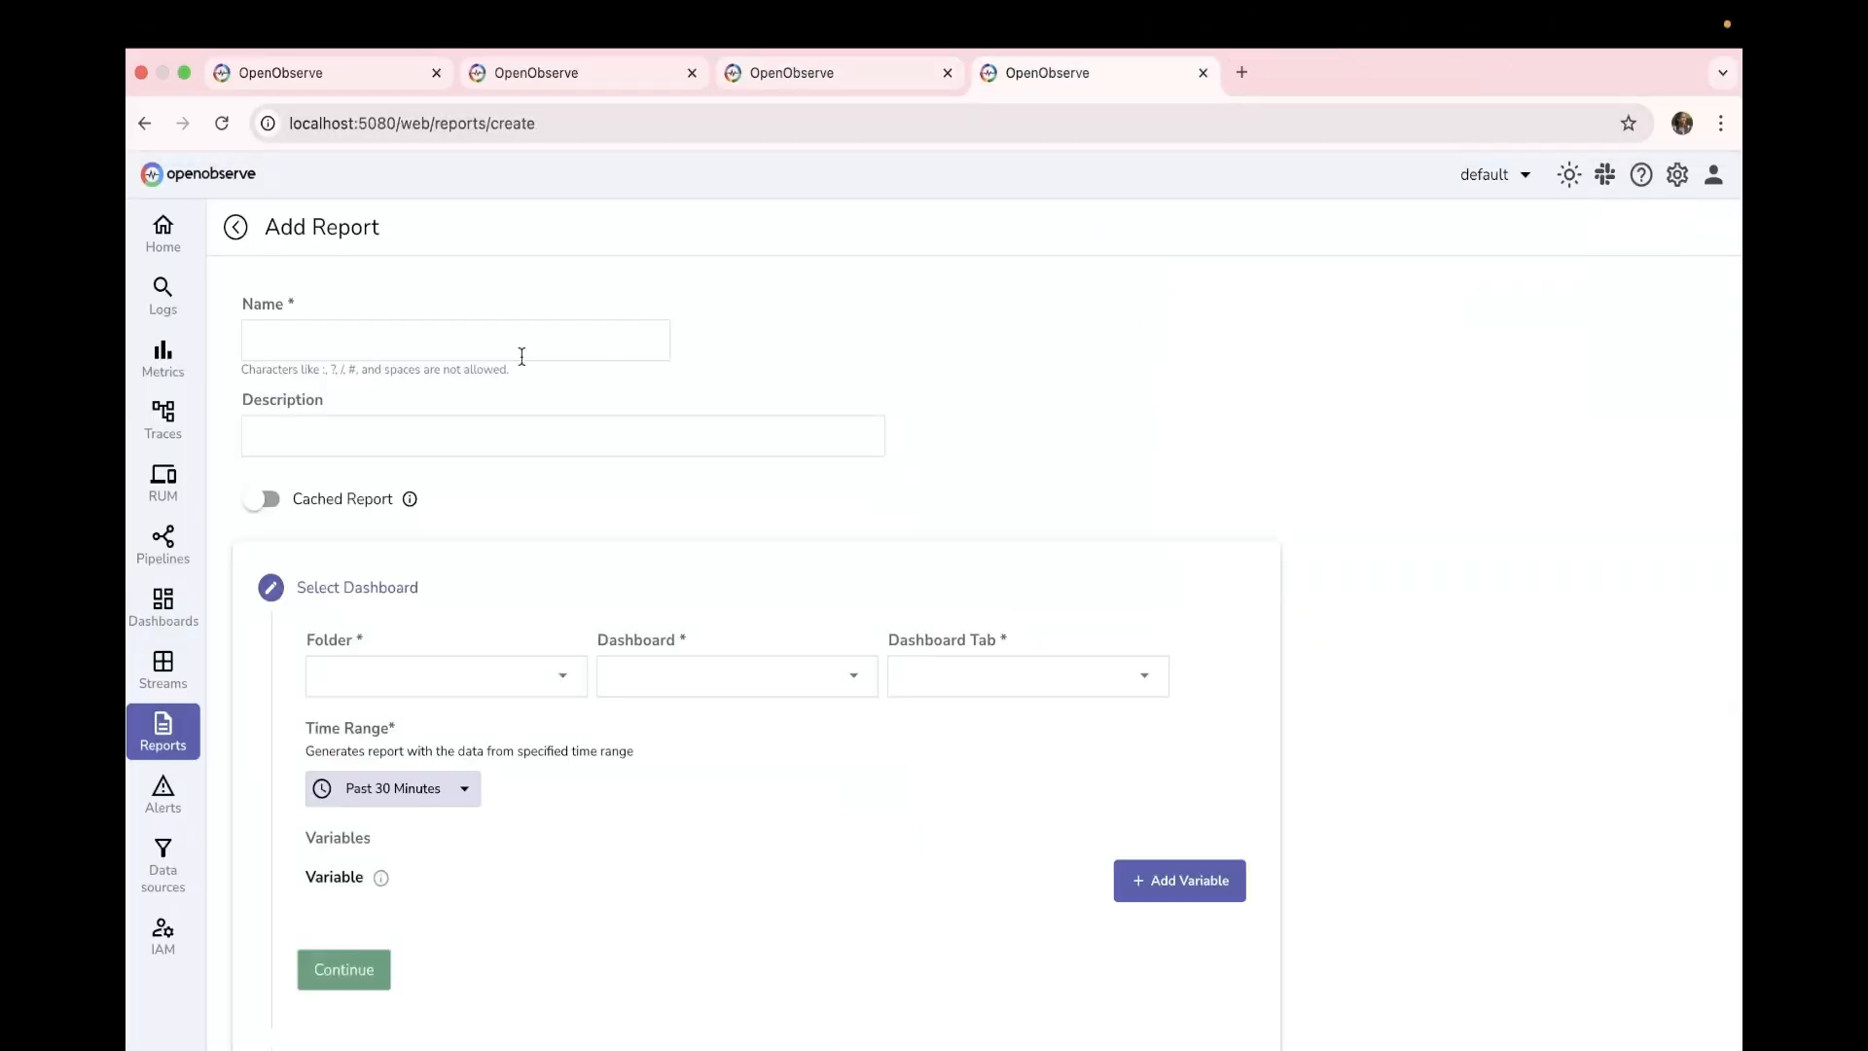
click(386, 325)
text(rep)
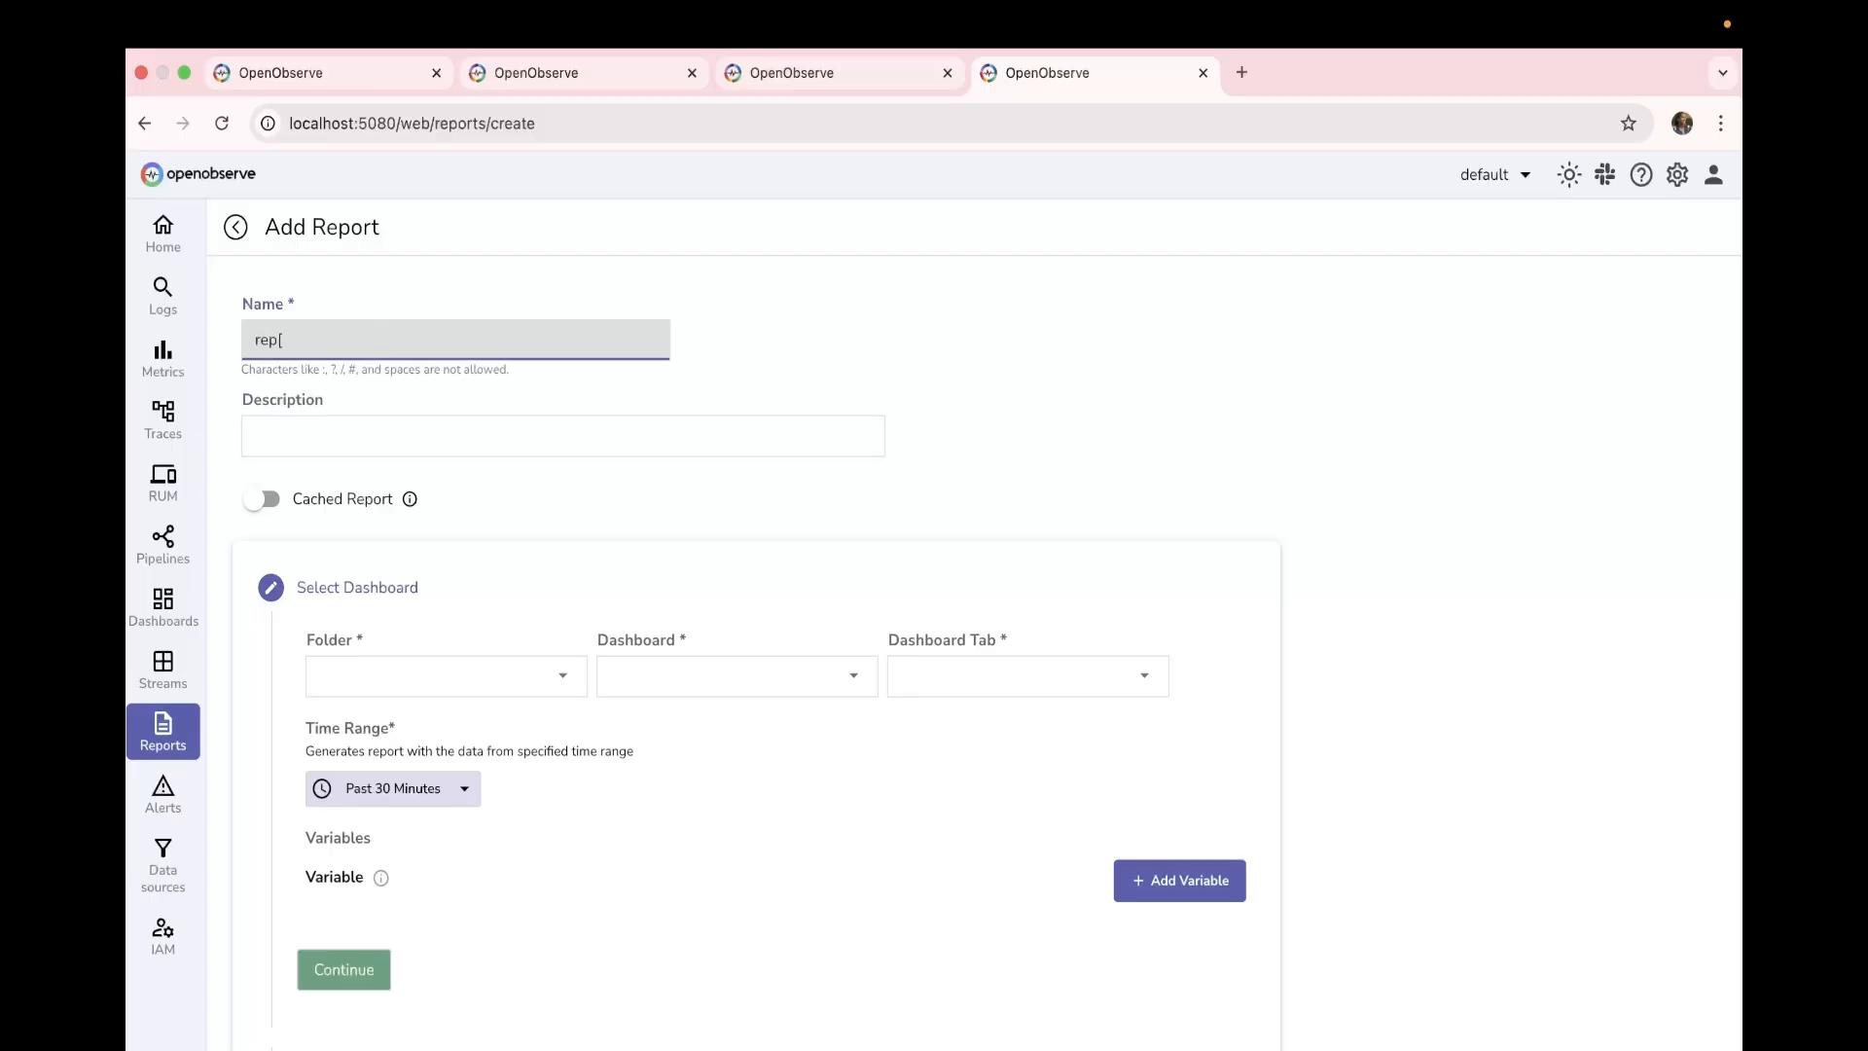
text(ortdemo)
click(544, 547)
Step: Choose the default folder and the report-demo dashboard as the report's source
click(456, 662)
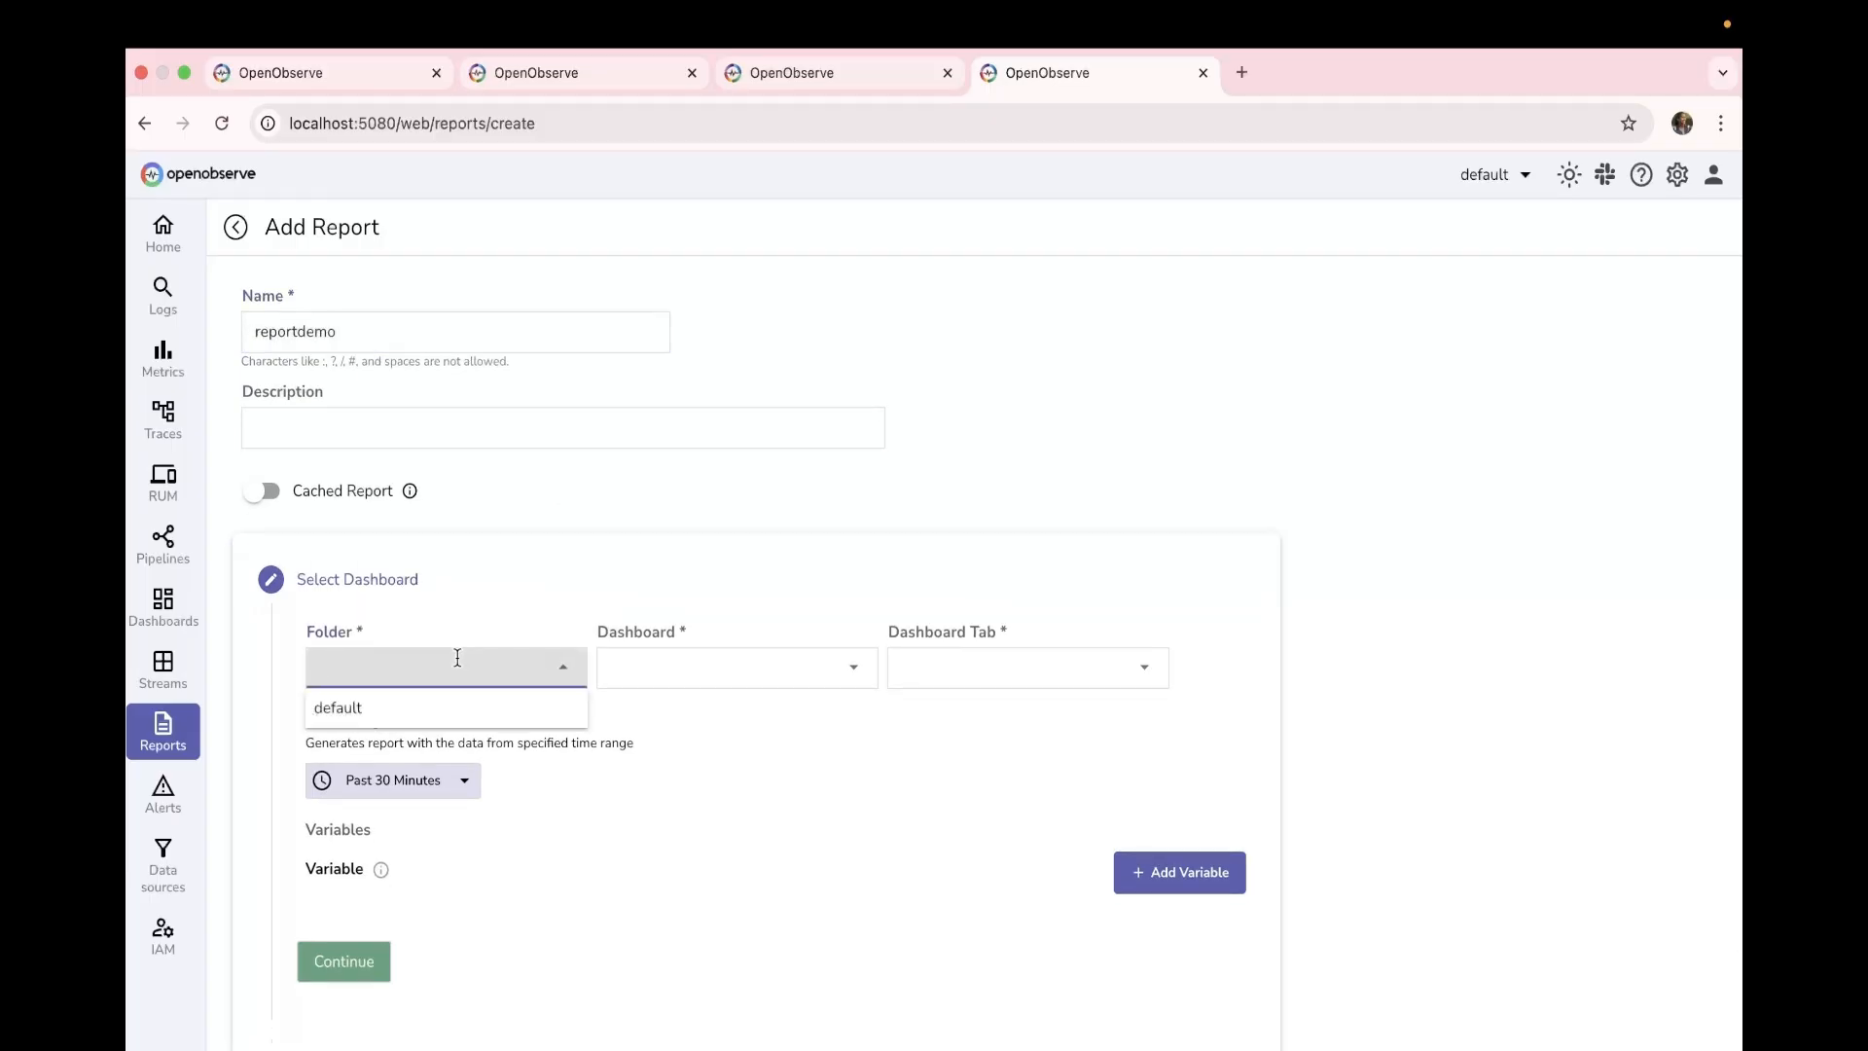
click(416, 707)
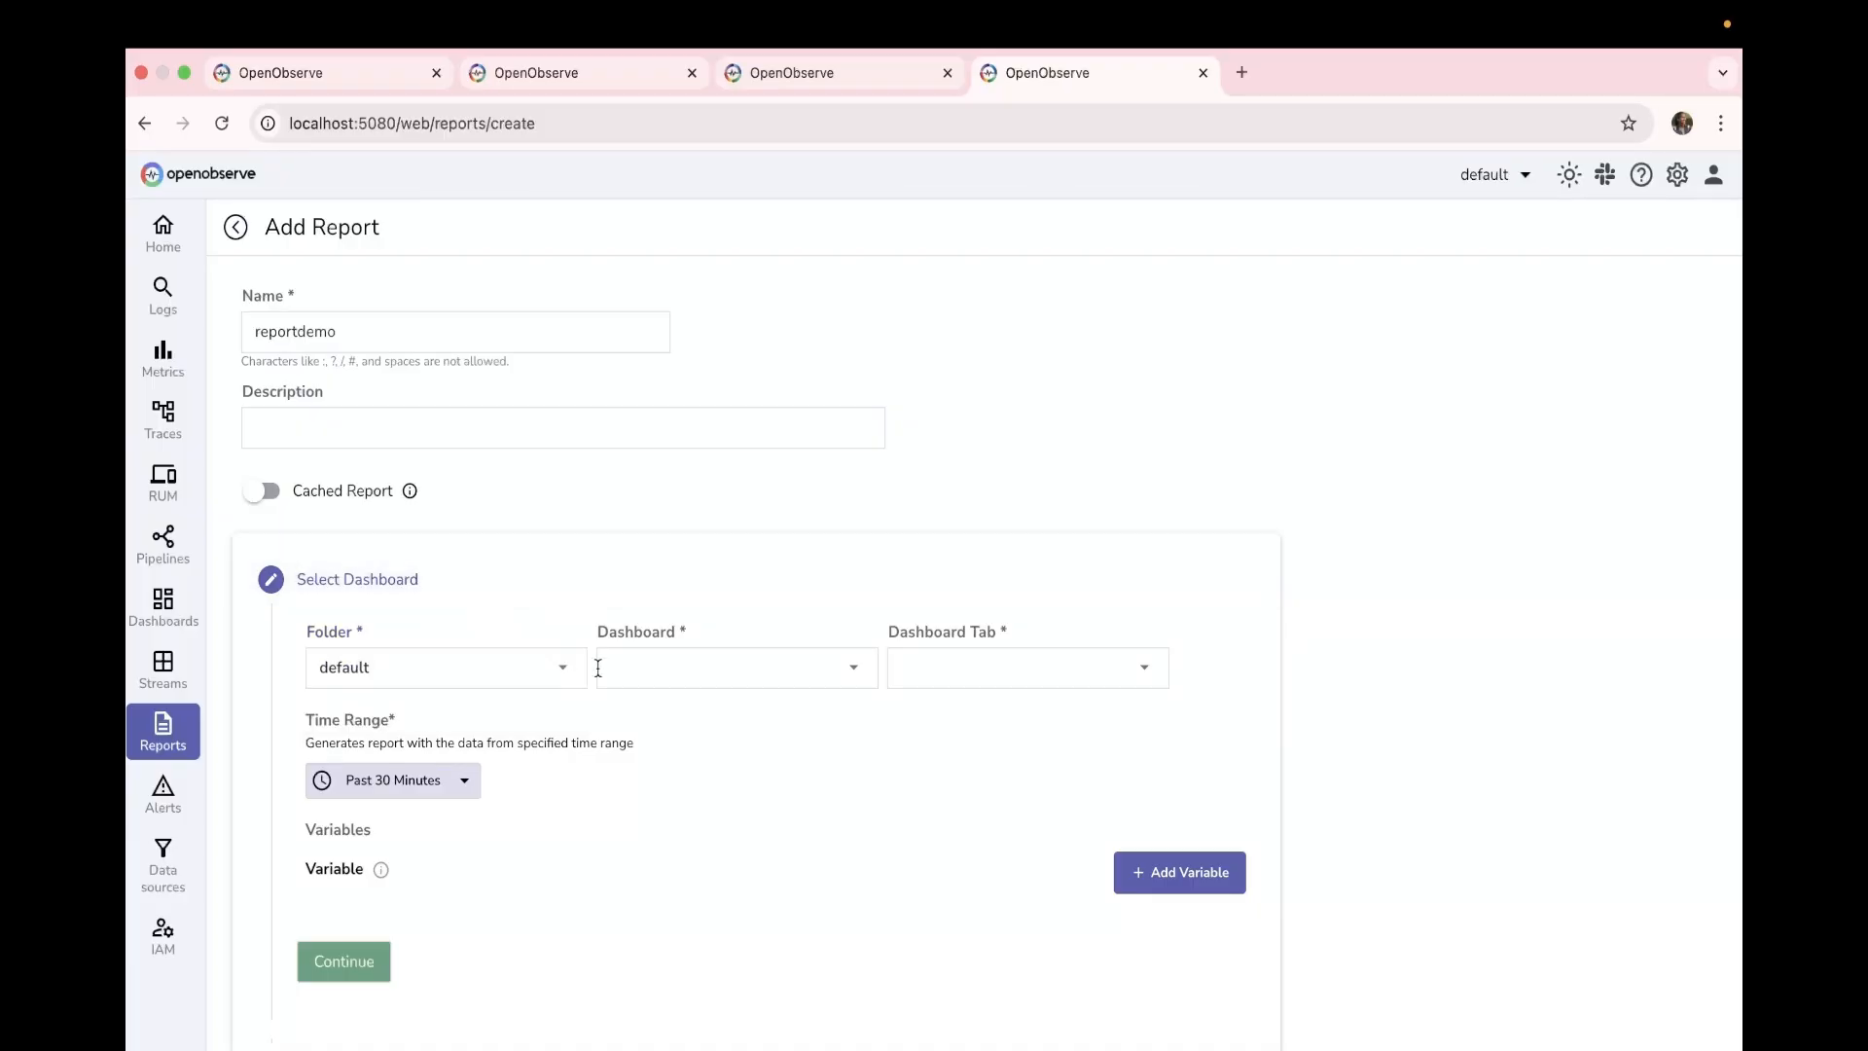
click(633, 668)
click(637, 709)
Step: Check which tabs the report-demo dashboard has, leaving it without adding a tab, and return to the report form
click(943, 669)
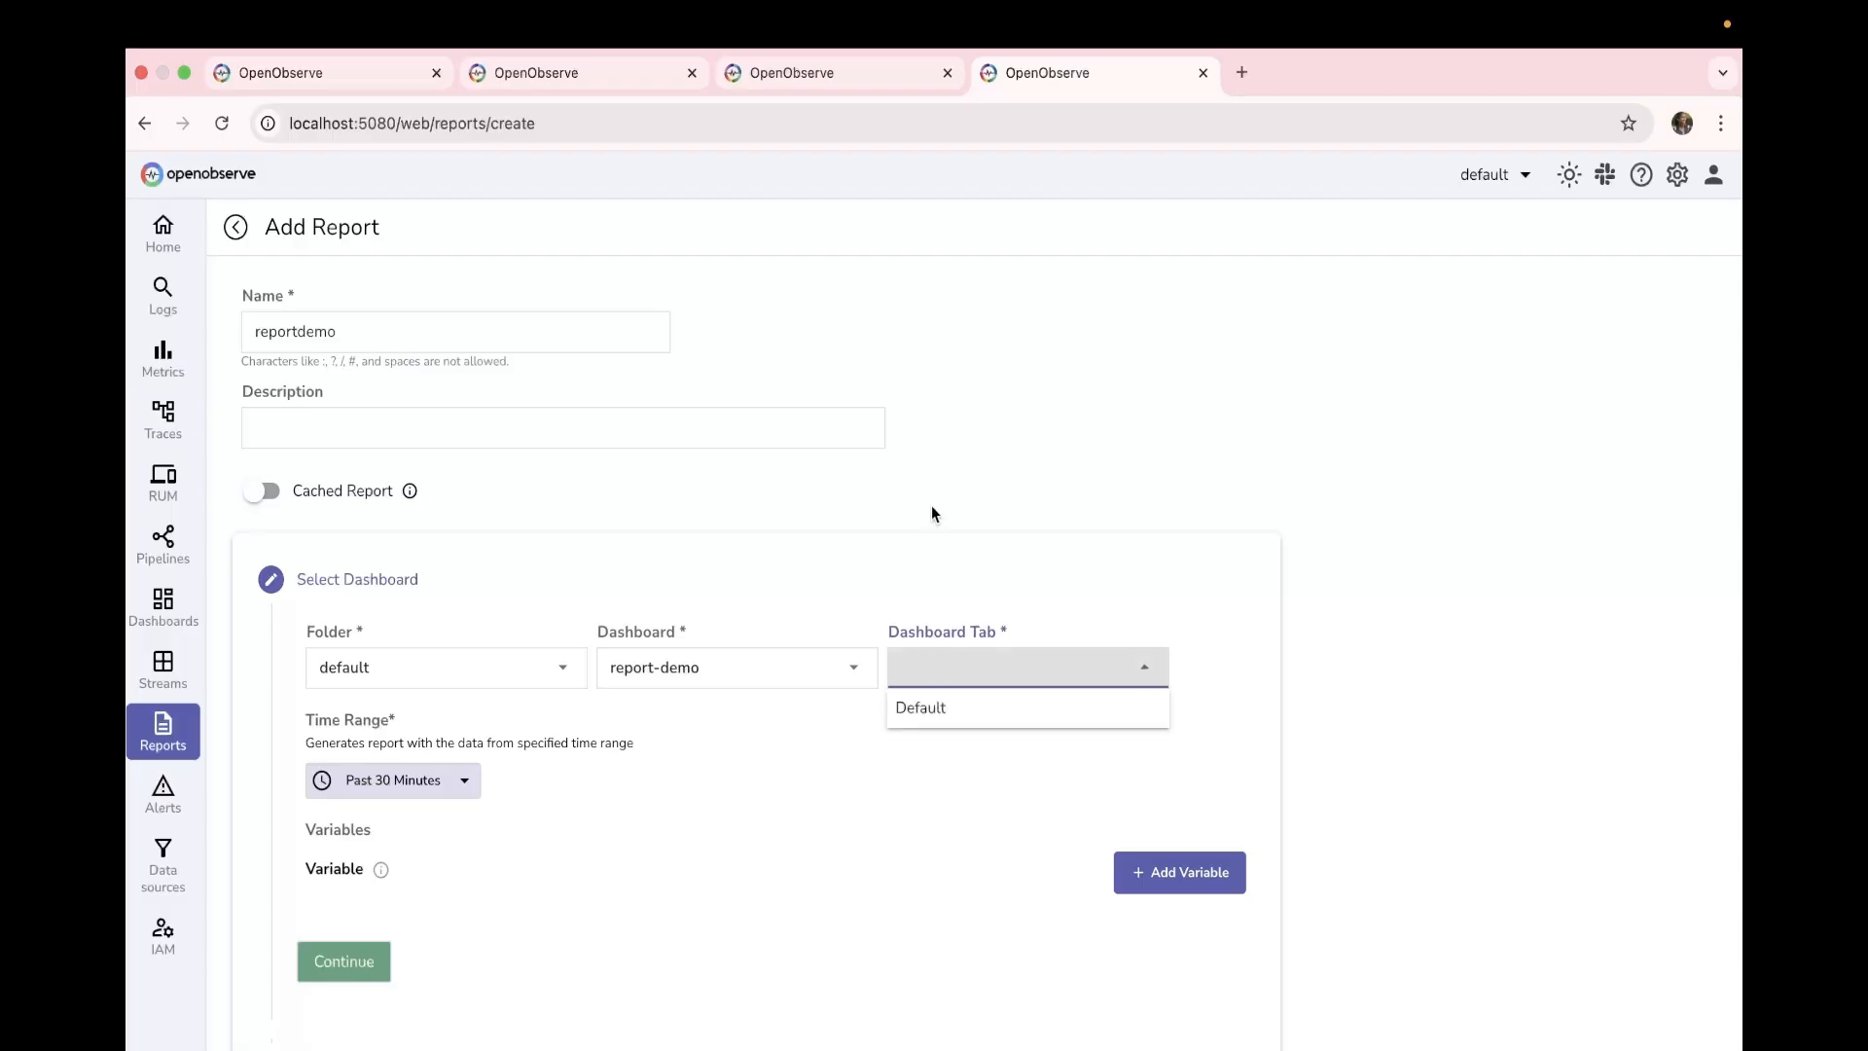
click(815, 80)
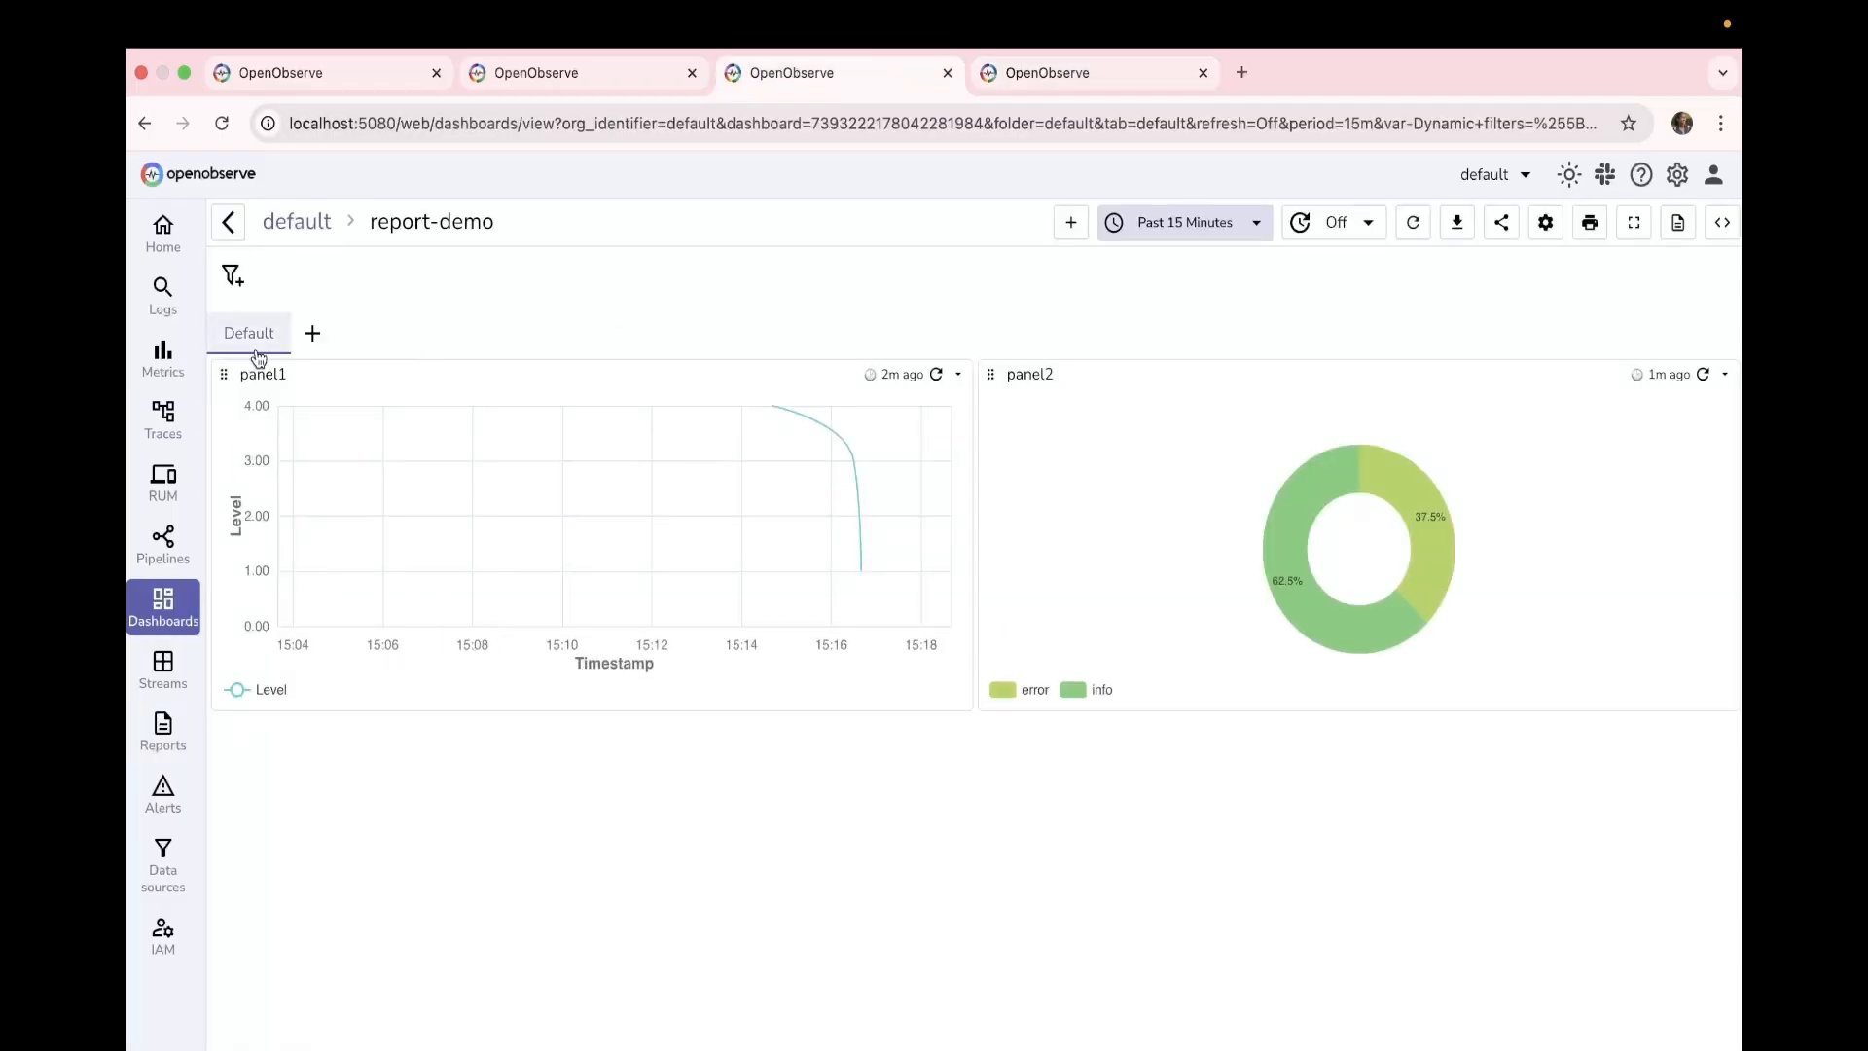
click(312, 338)
click(1704, 193)
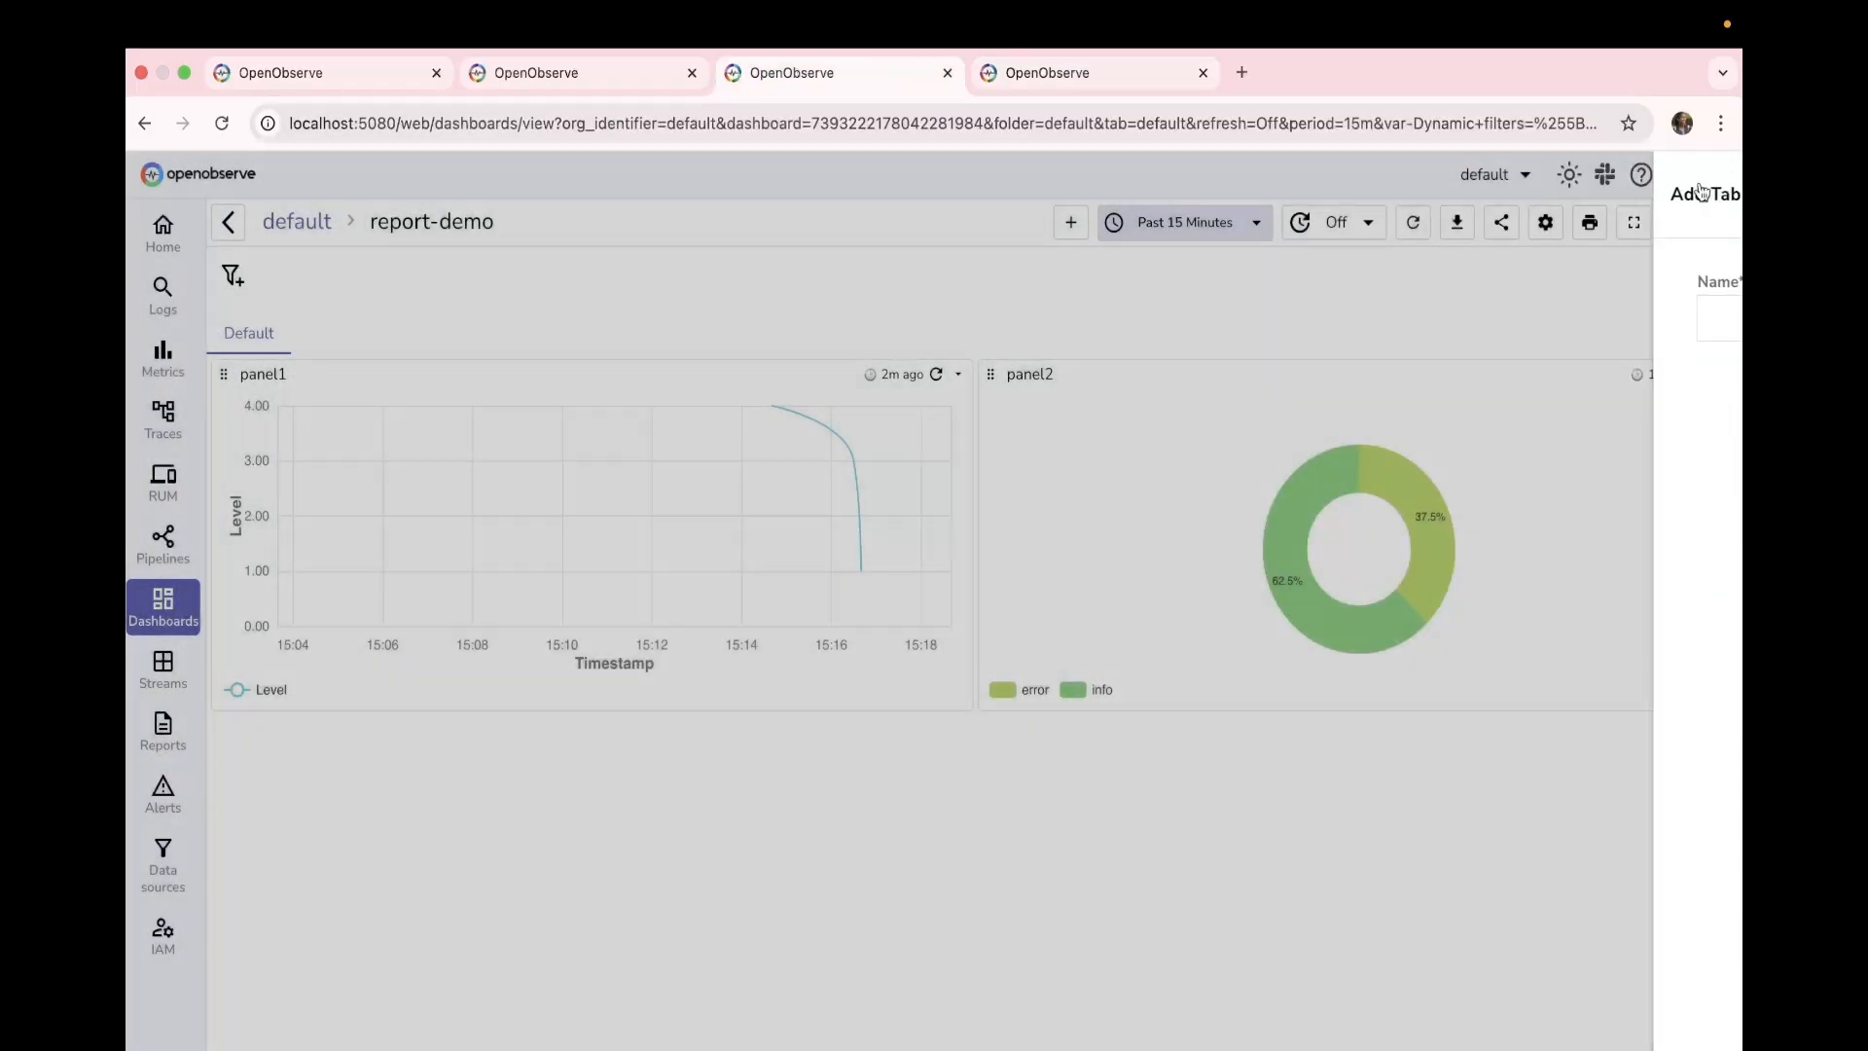
click(1054, 67)
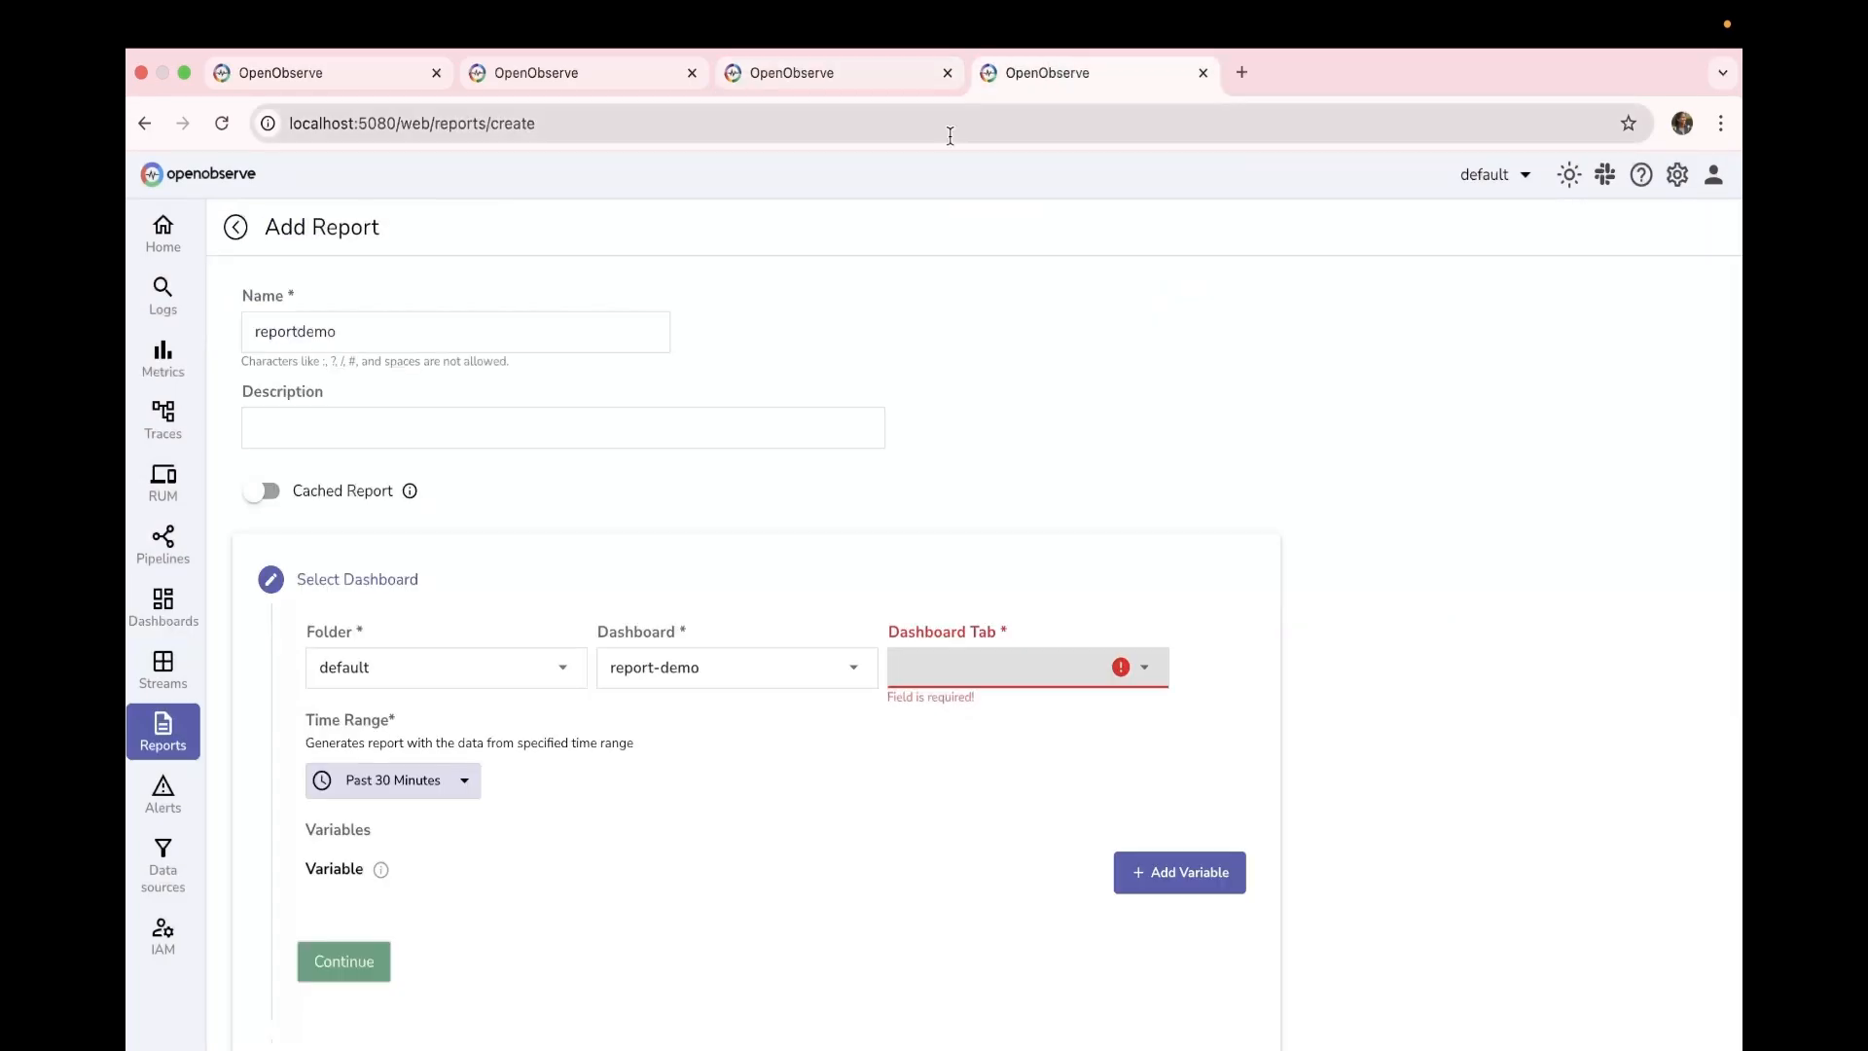
click(856, 66)
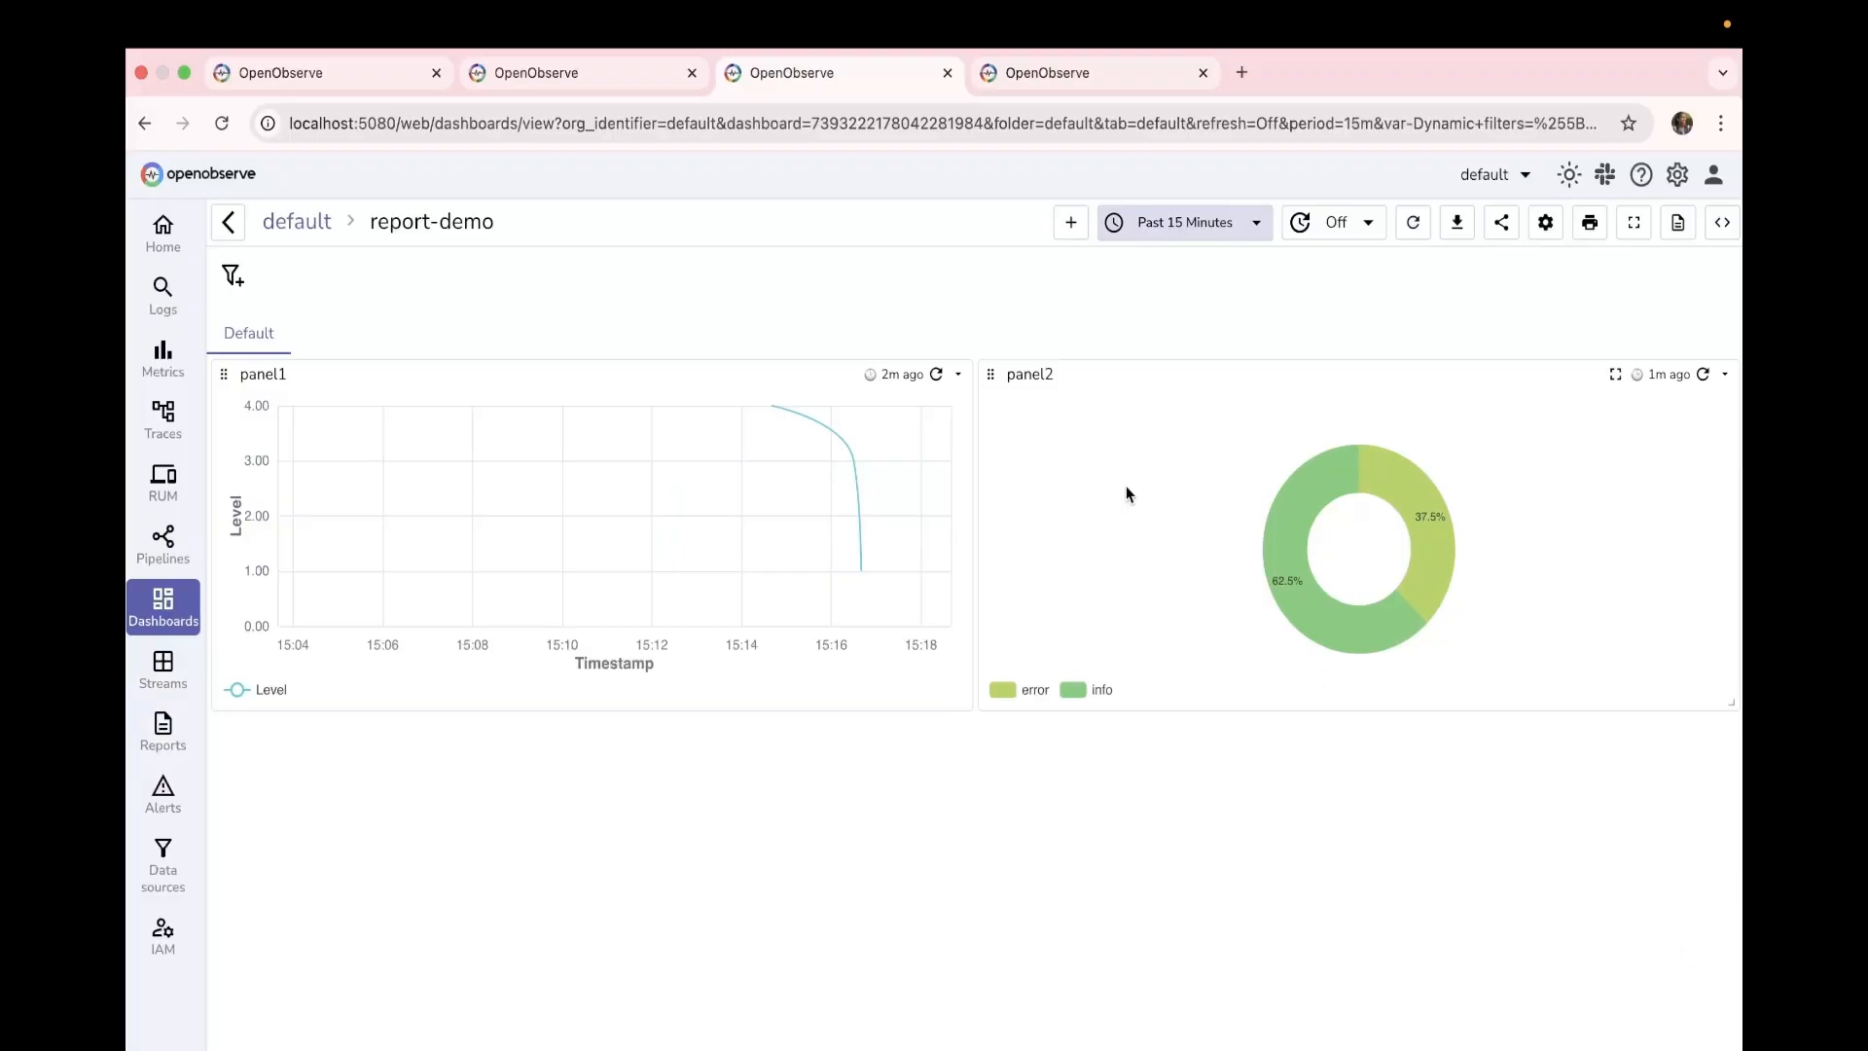
click(1031, 71)
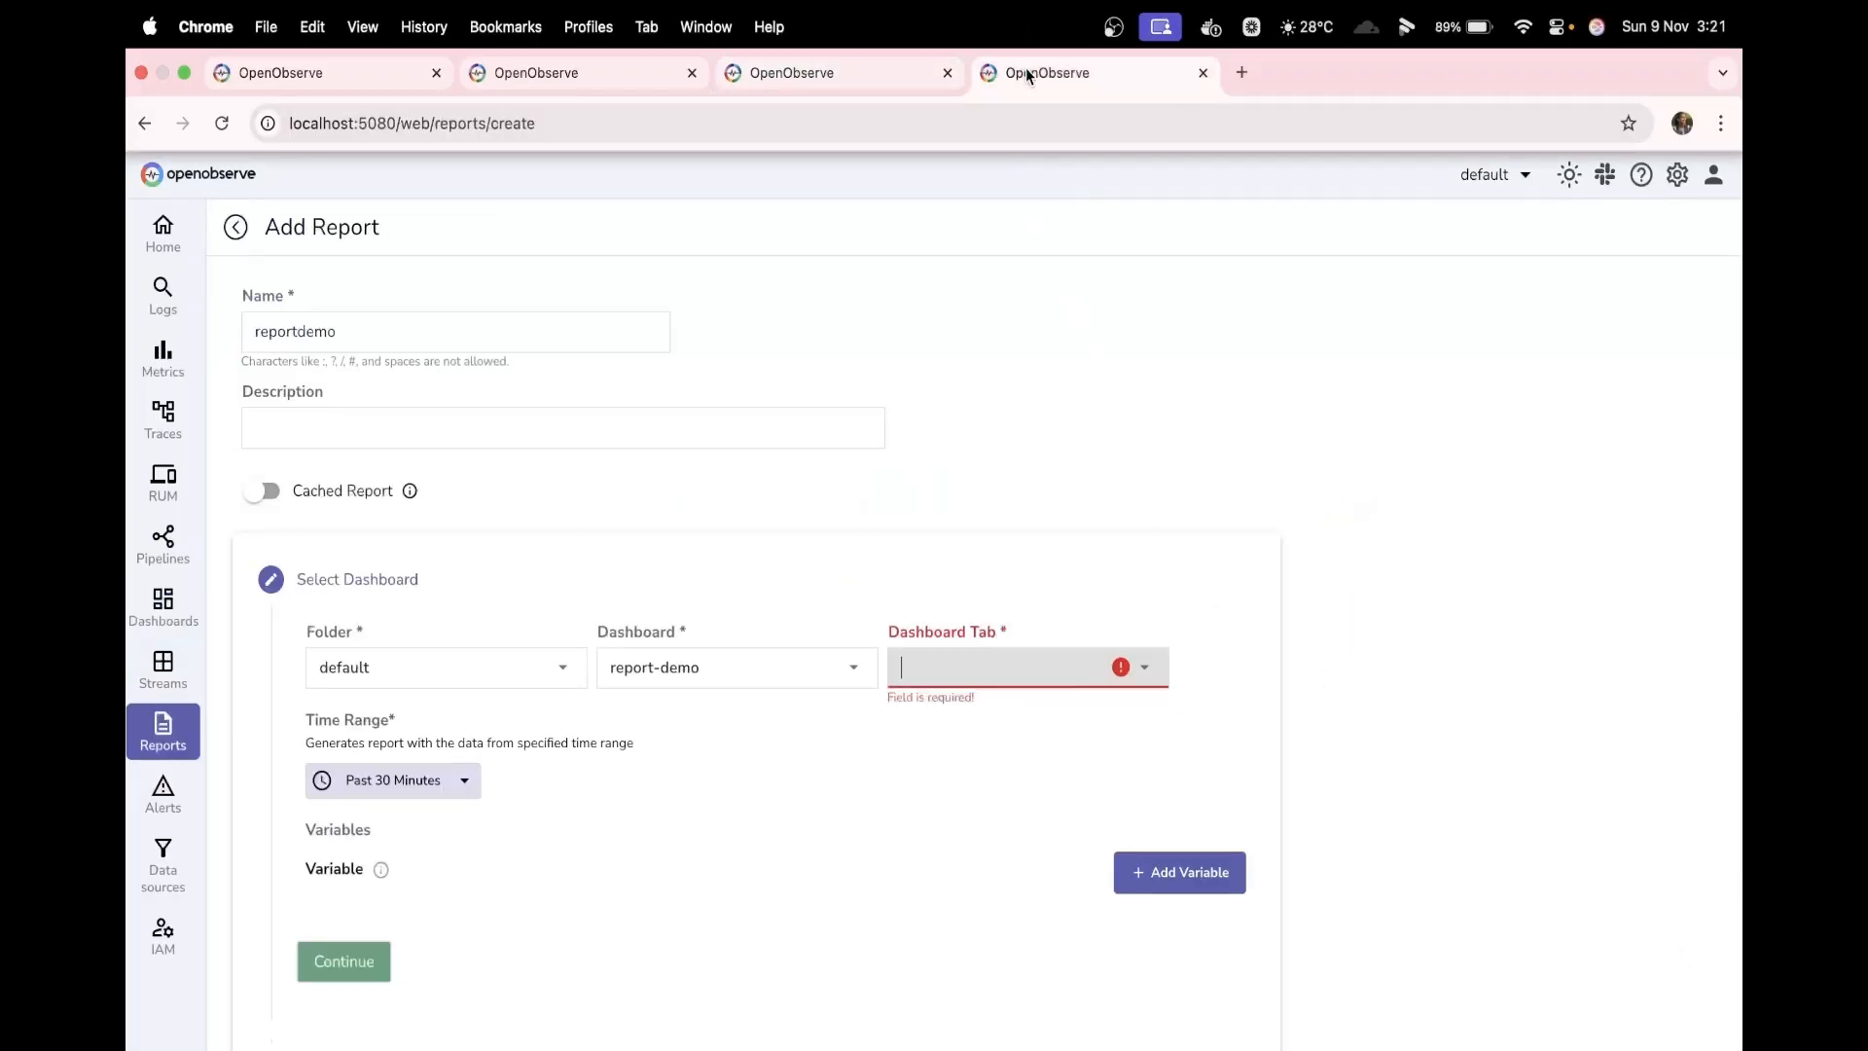
Step: Set the report's dashboard tab to Default
click(988, 665)
click(943, 715)
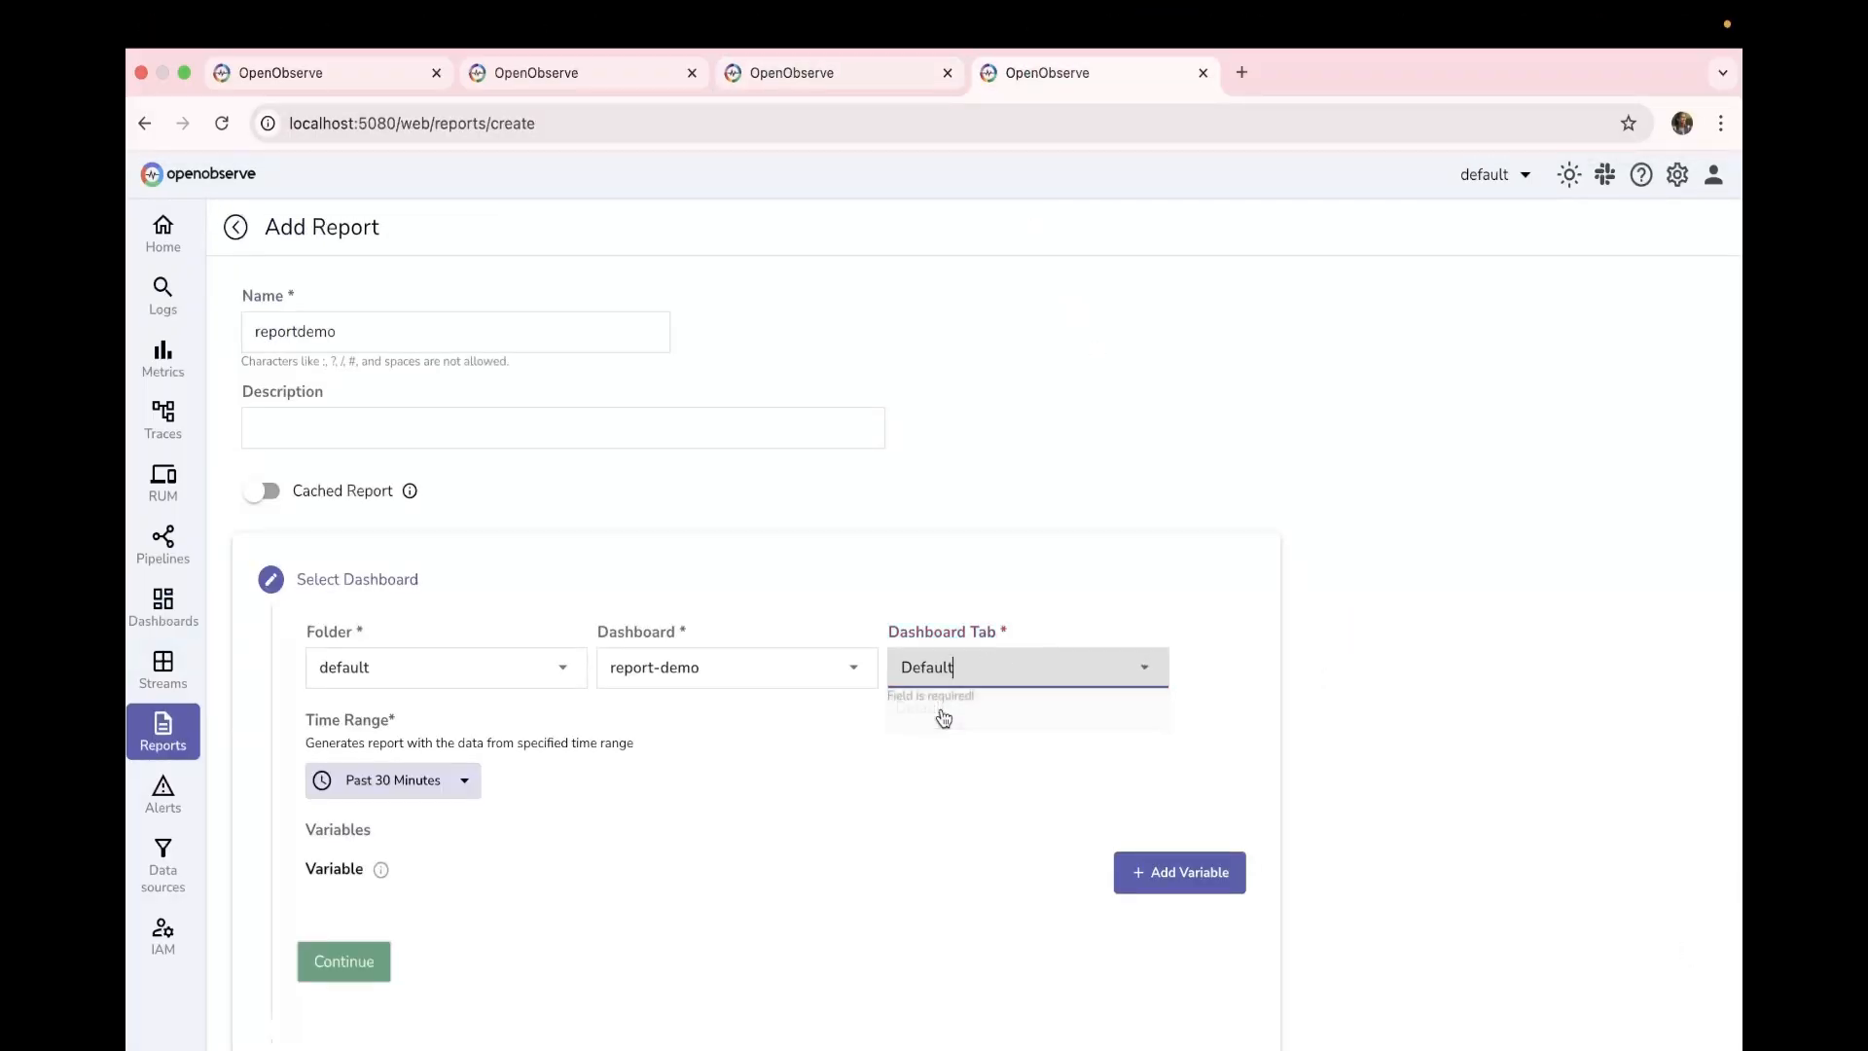
scroll(434, 844, down, 2)
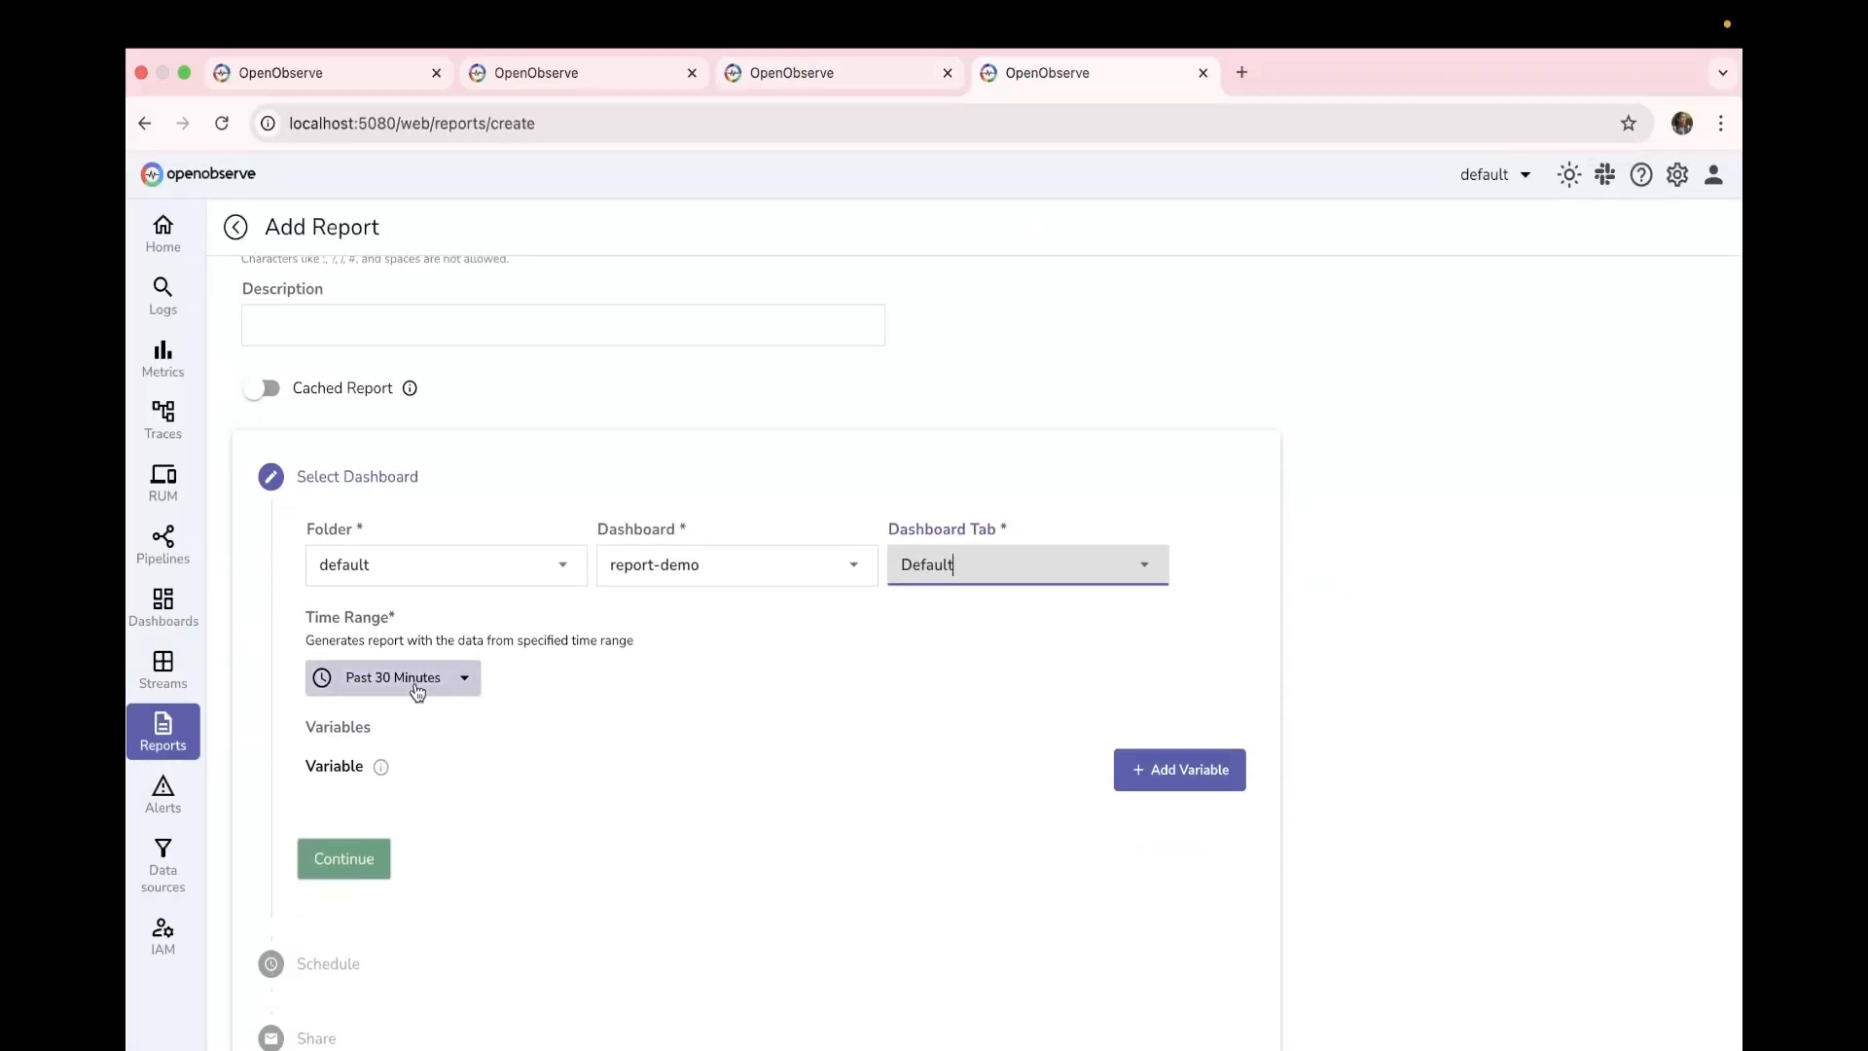
Step: Look at the time range options on the report-demo dashboard and return to the report form
click(820, 82)
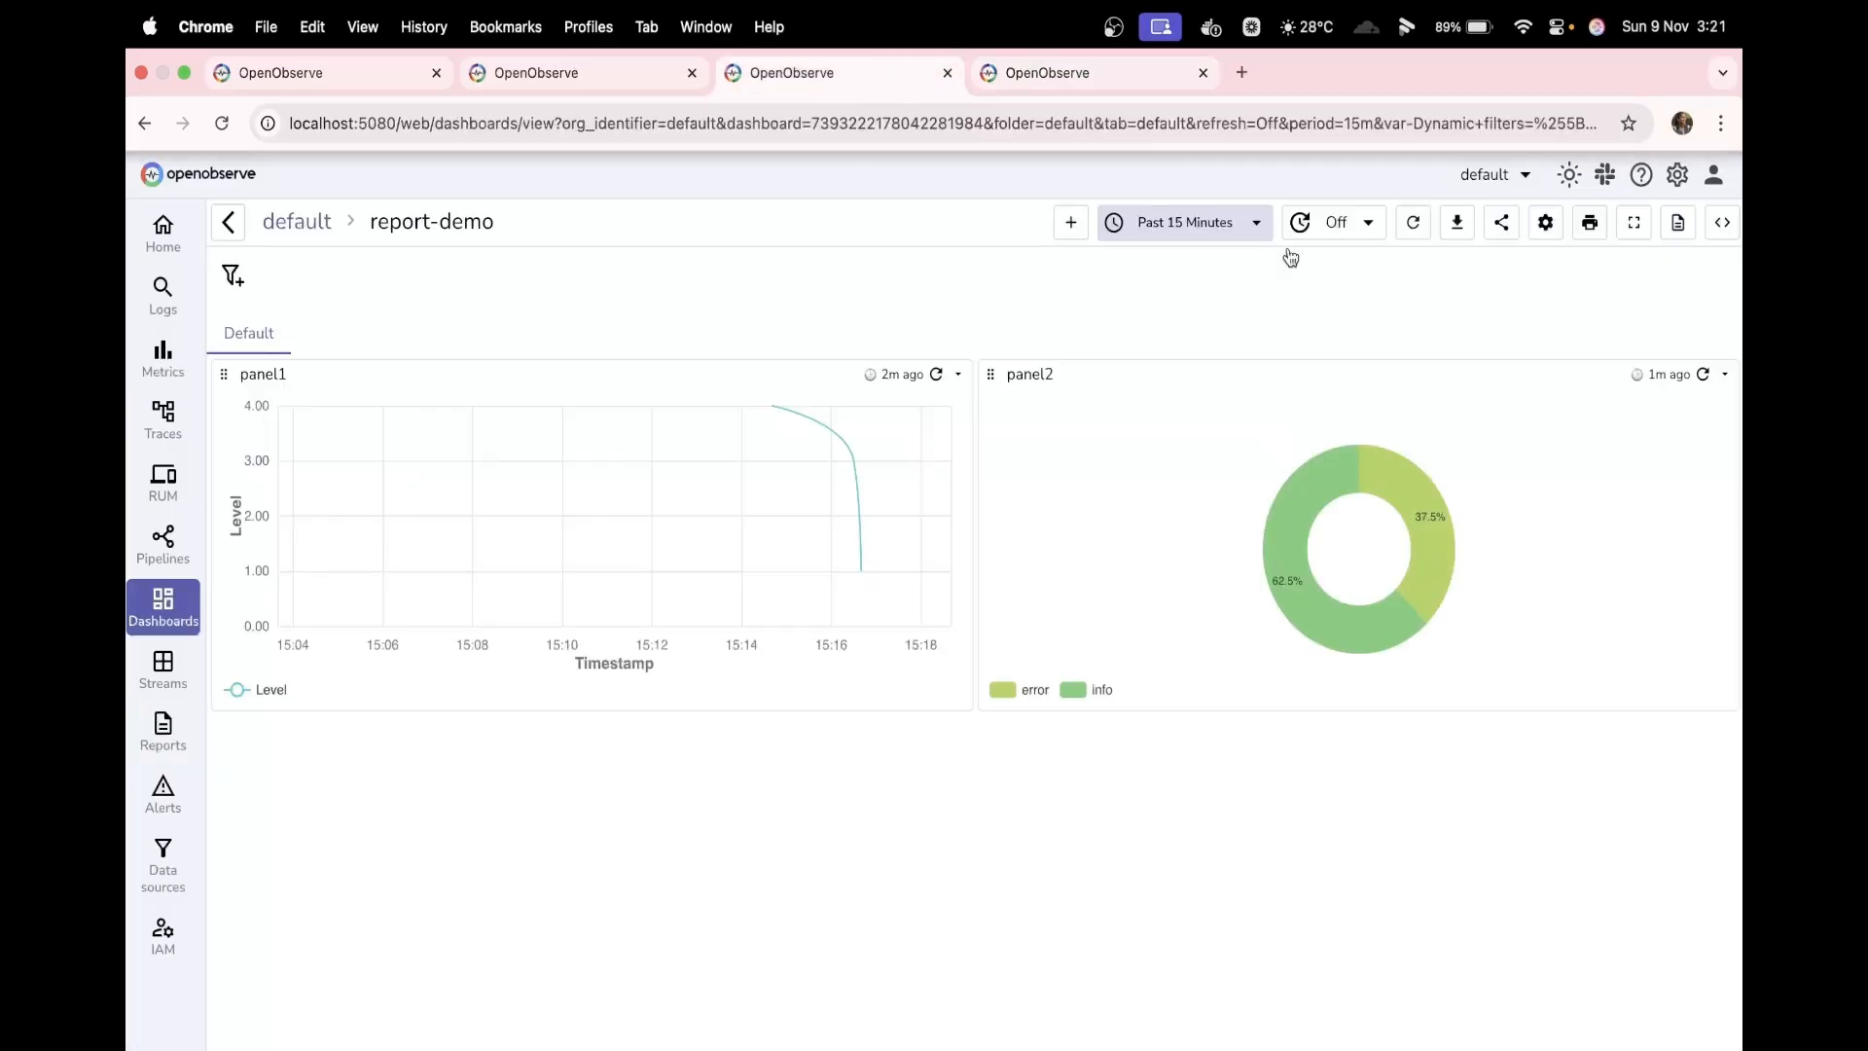
click(1198, 236)
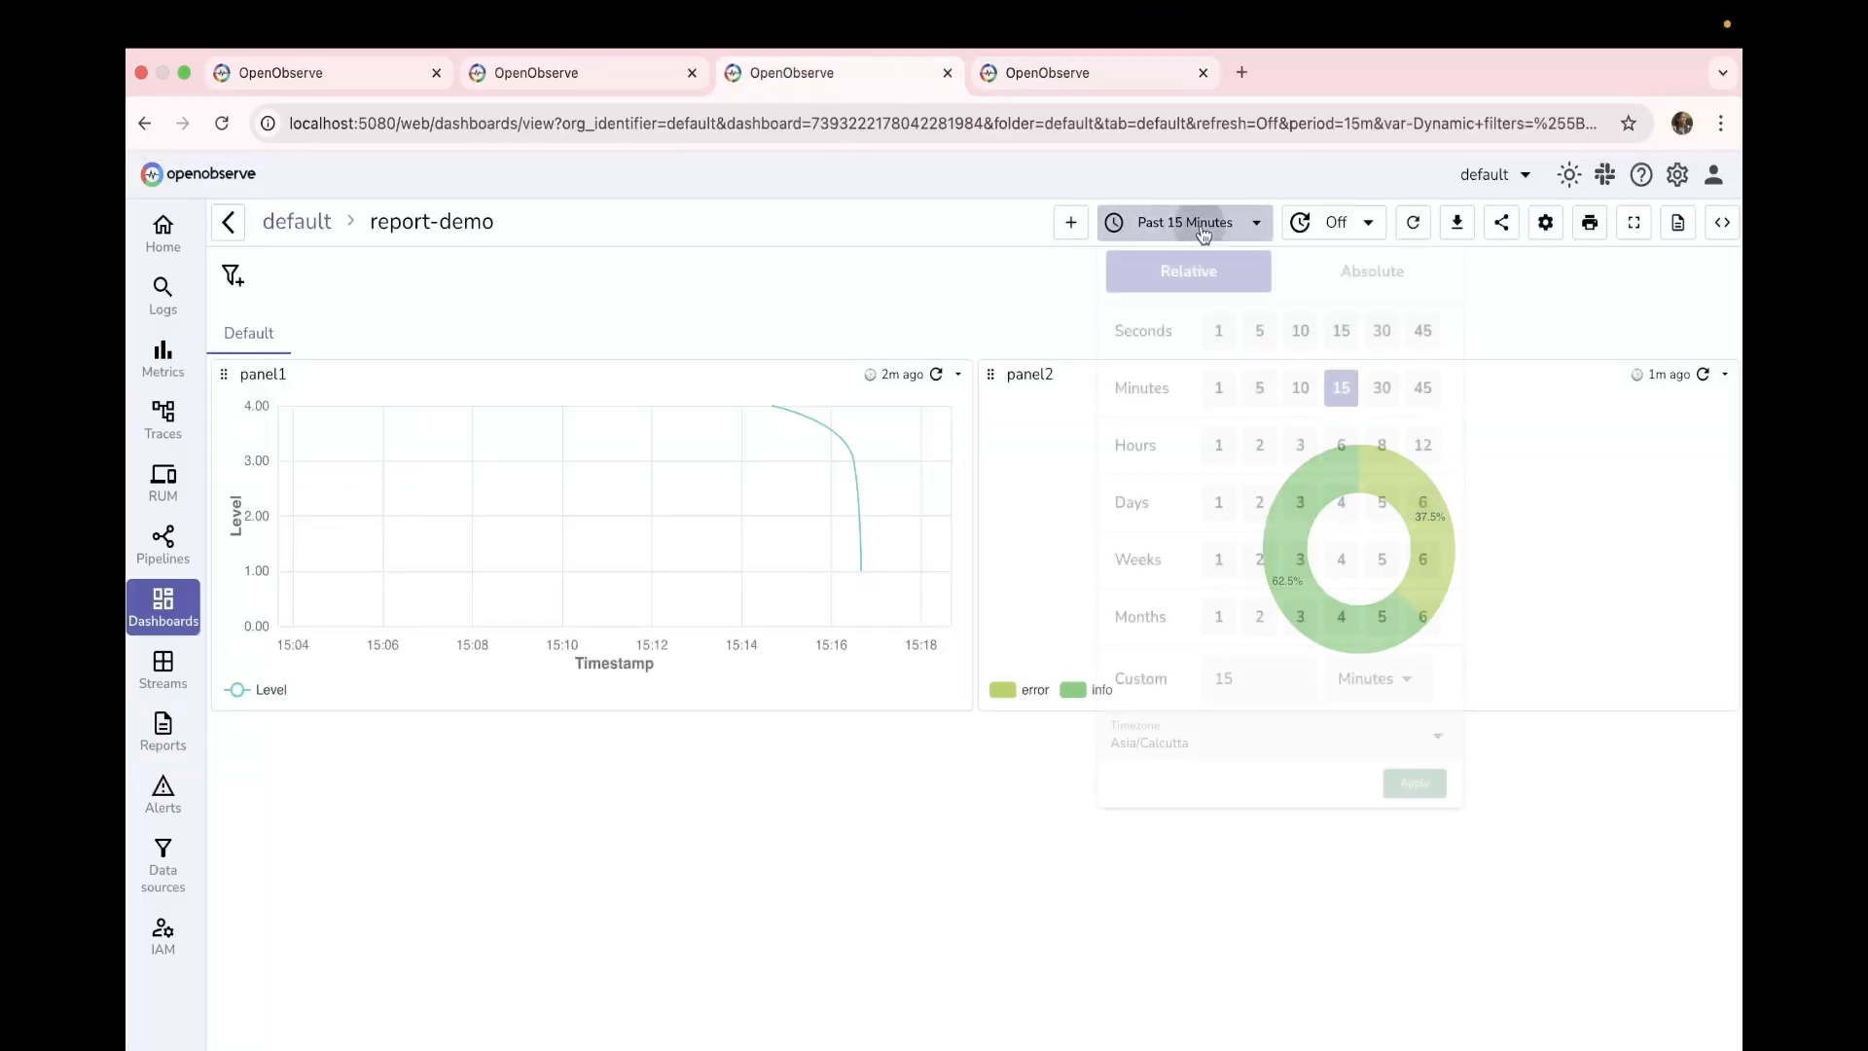
click(1045, 62)
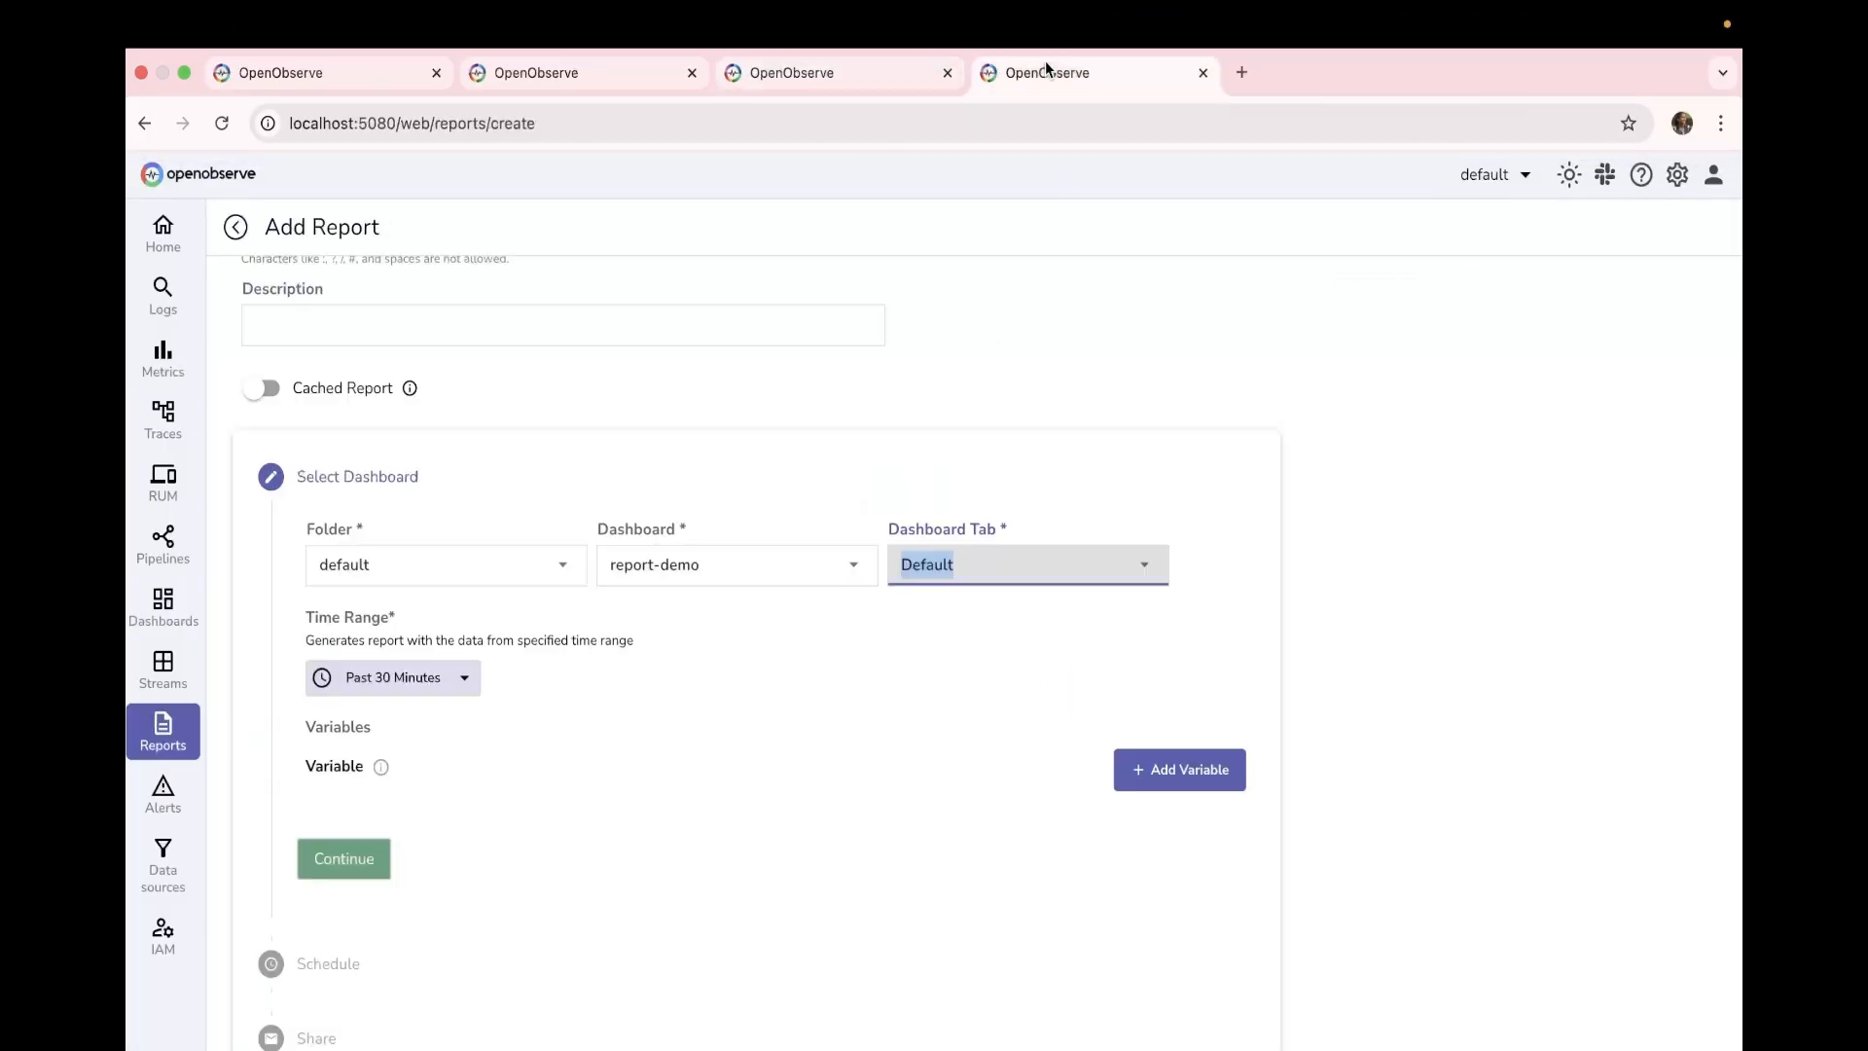
Step: Continue to the schedule, set the frequency to Cron Job with the expression 1 * * * * *, and proceed to sharing
scroll(442, 773, down, 1)
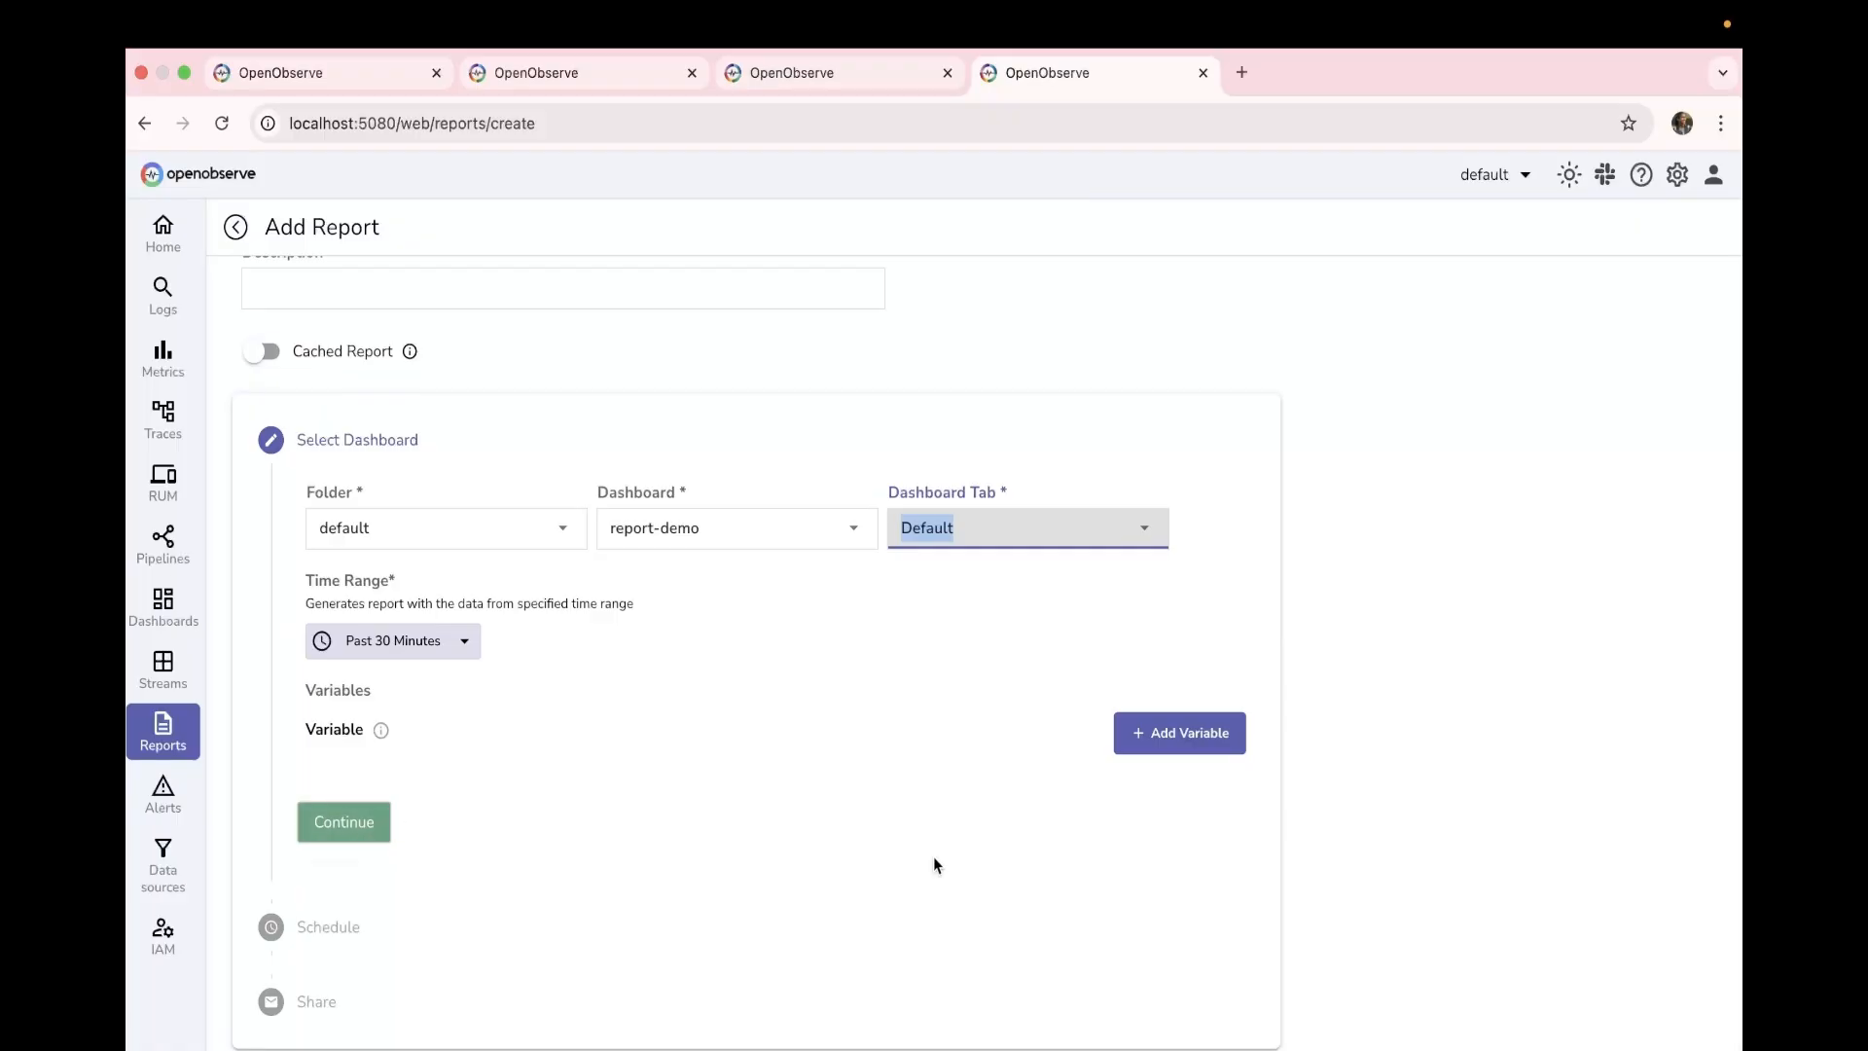
click(343, 827)
click(474, 762)
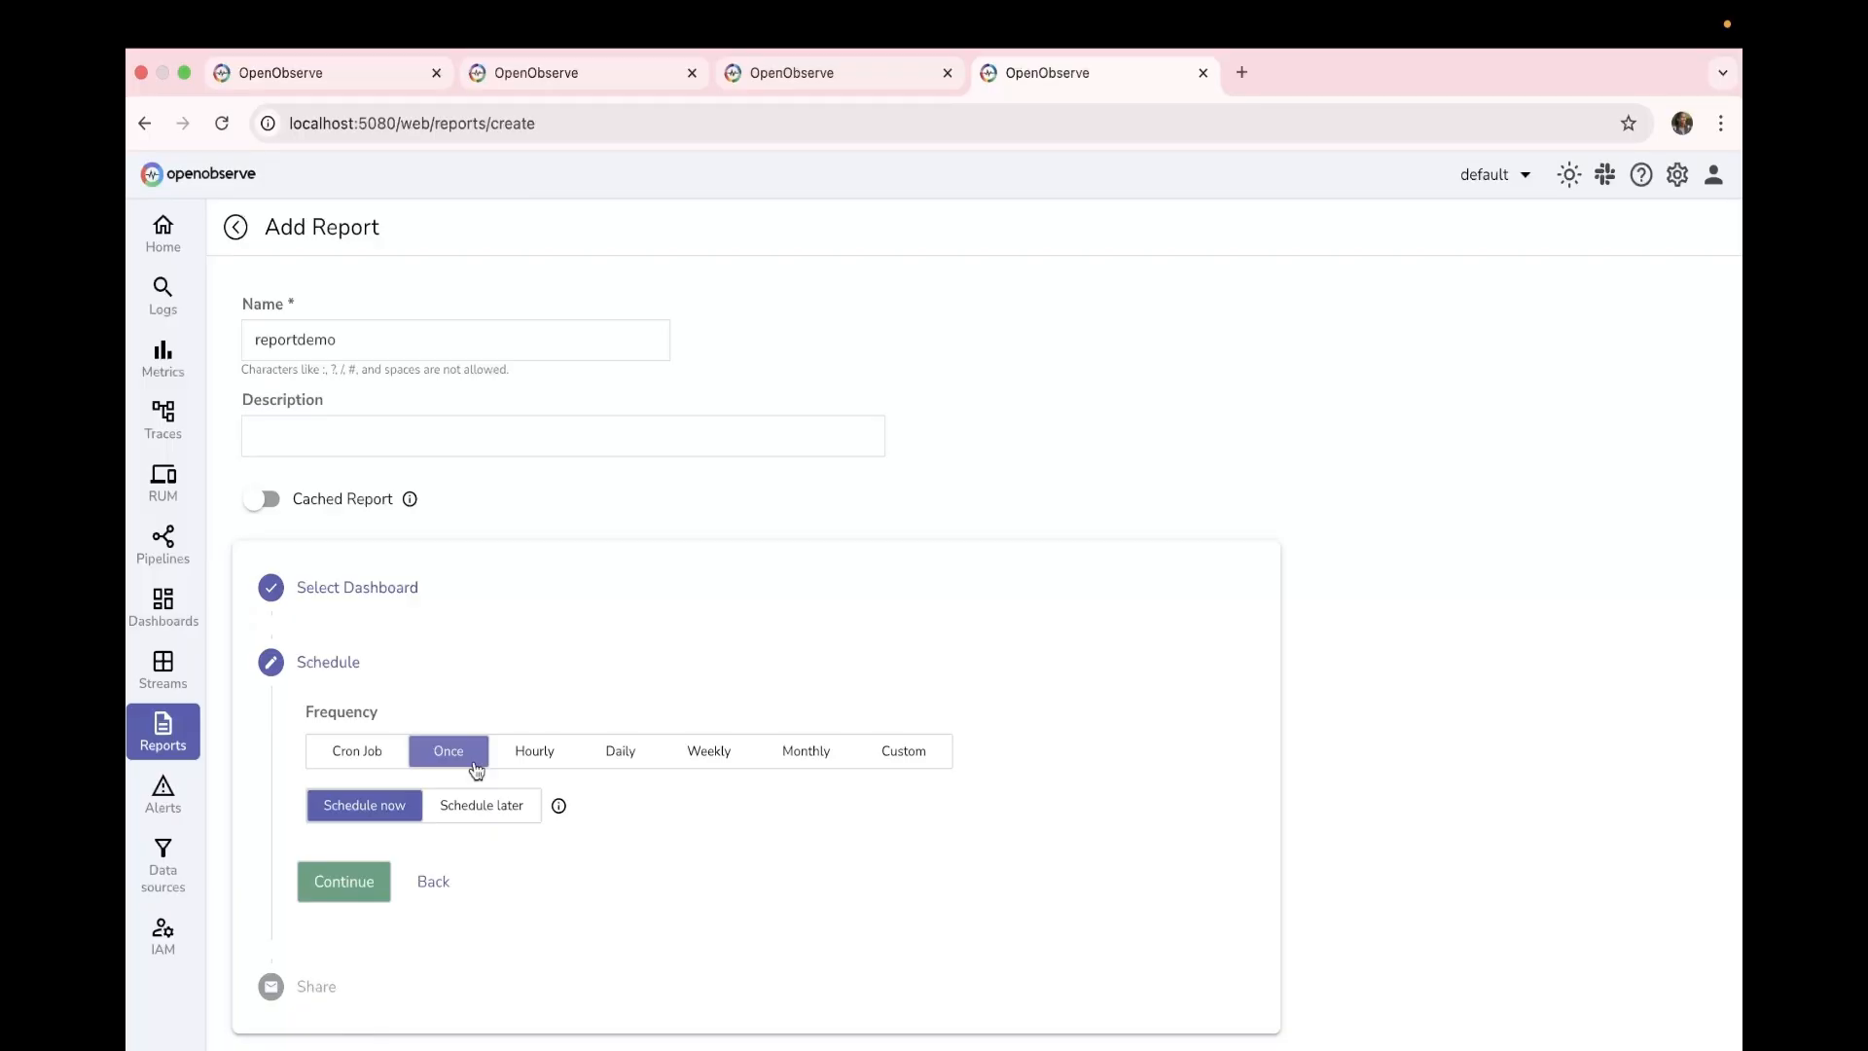
click(375, 760)
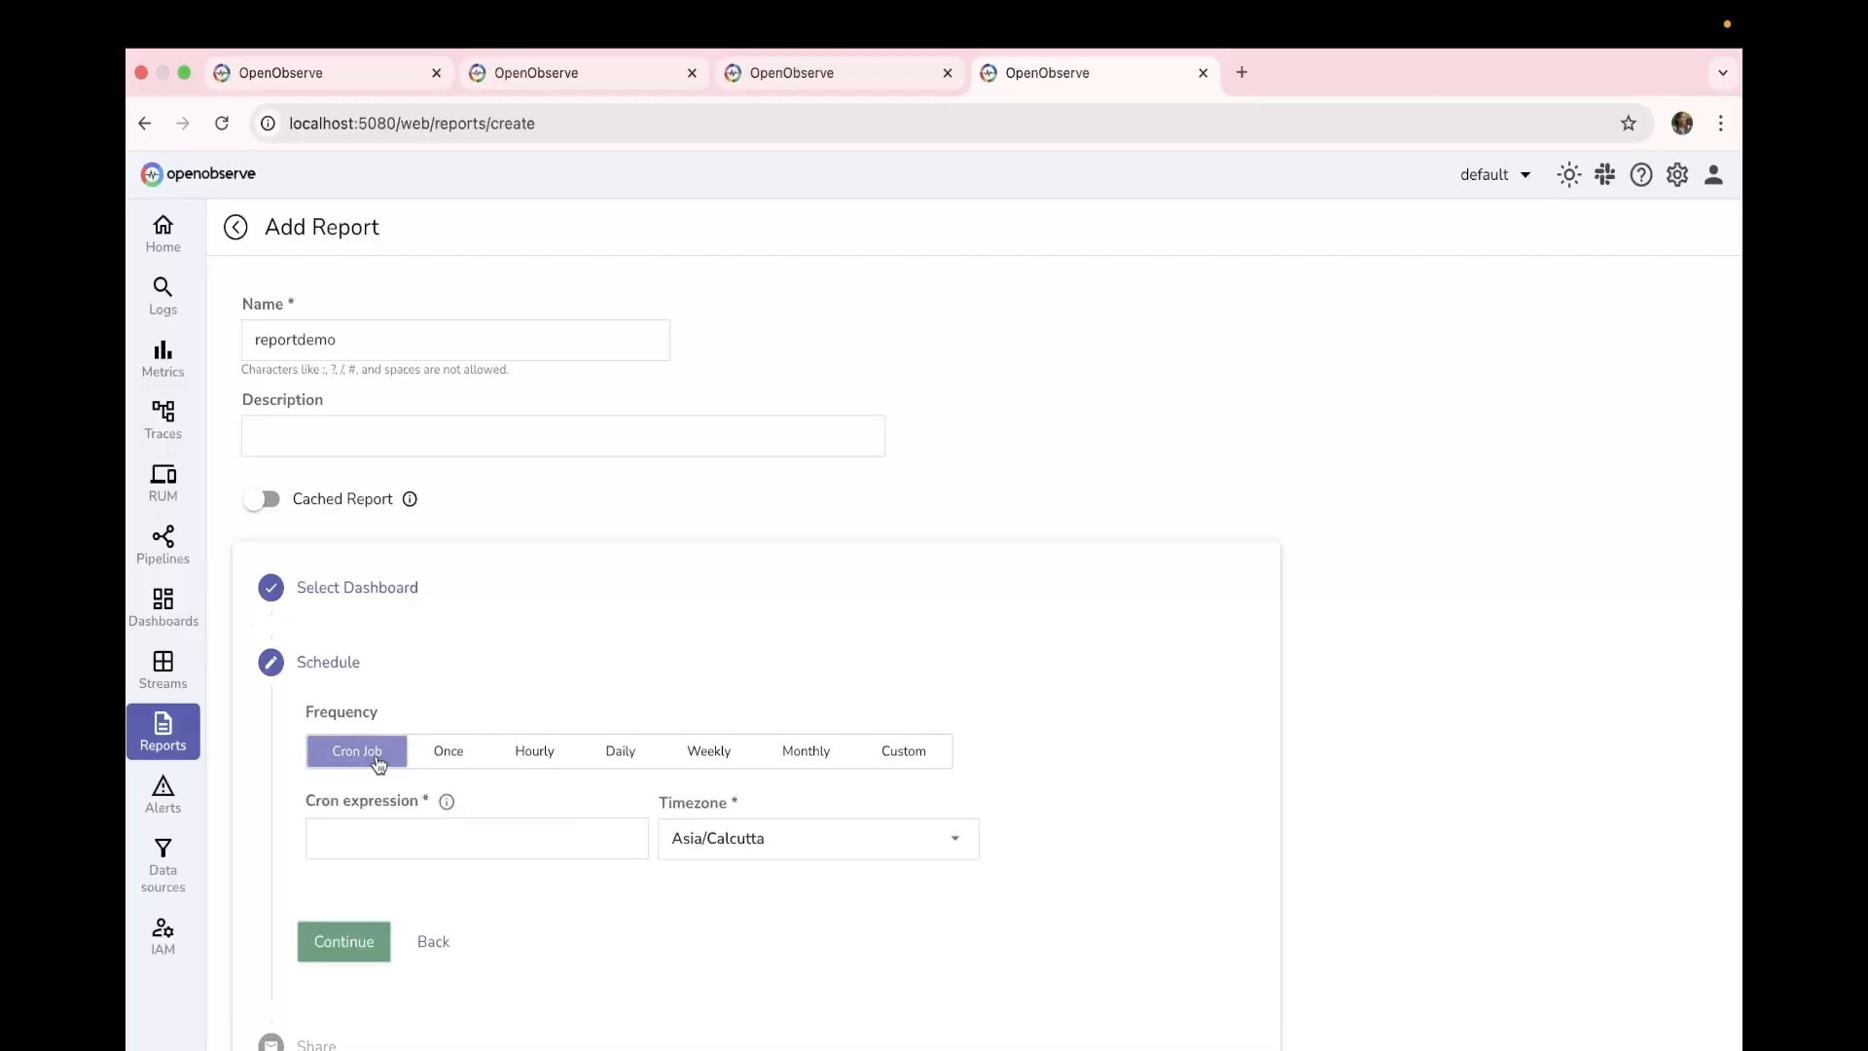
click(351, 845)
text(1 *)
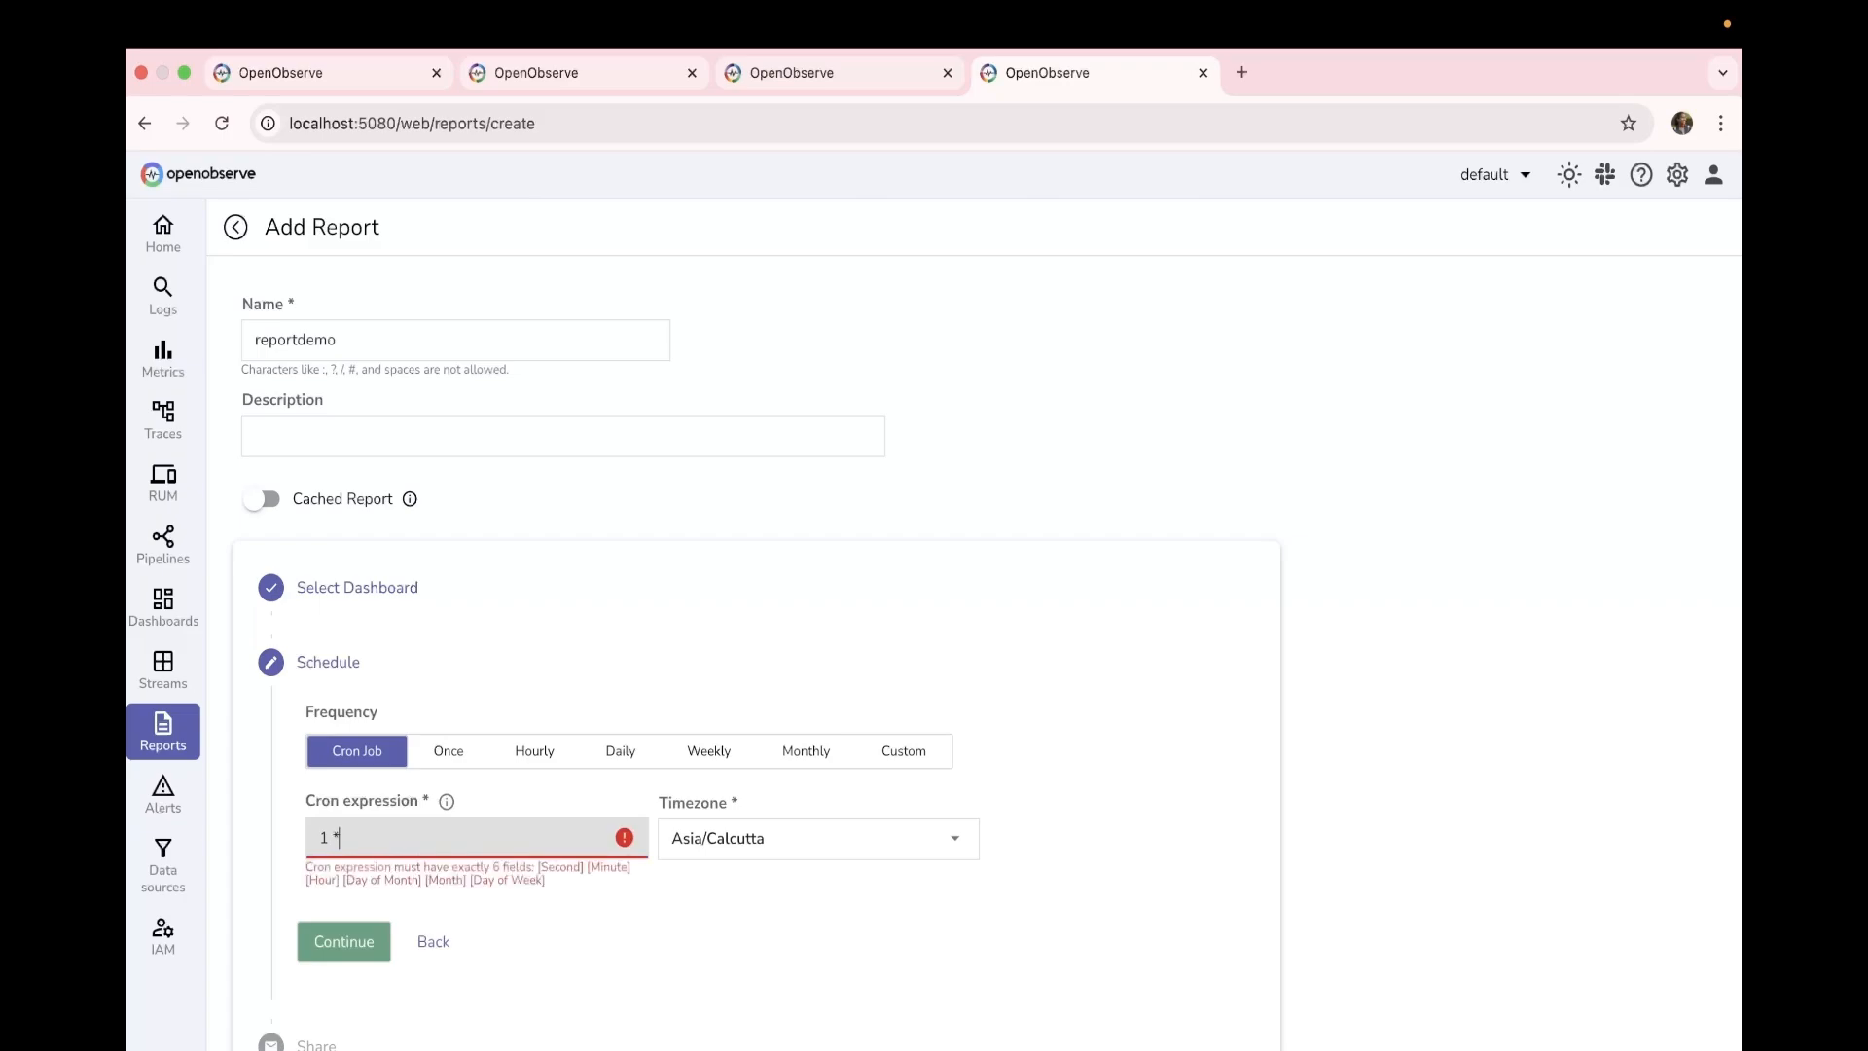
text( * * * ()
key(BackSpace)
text(*)
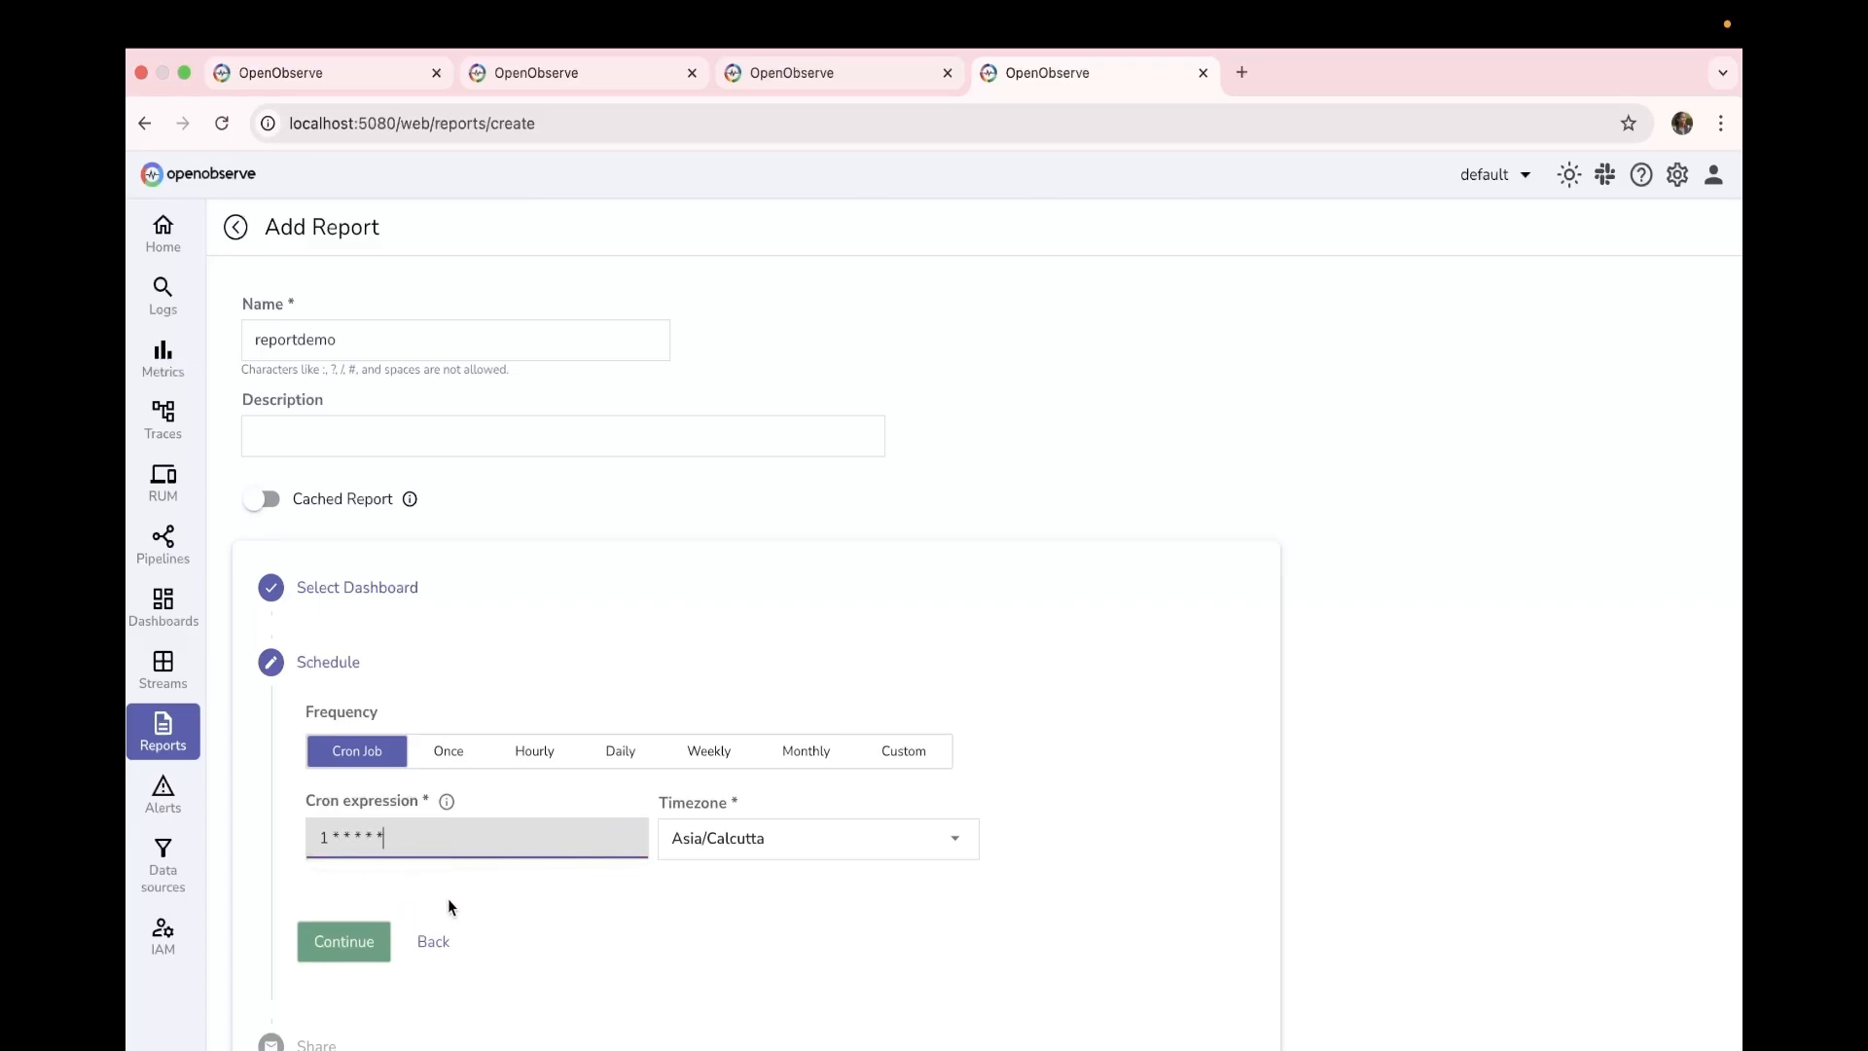
click(348, 945)
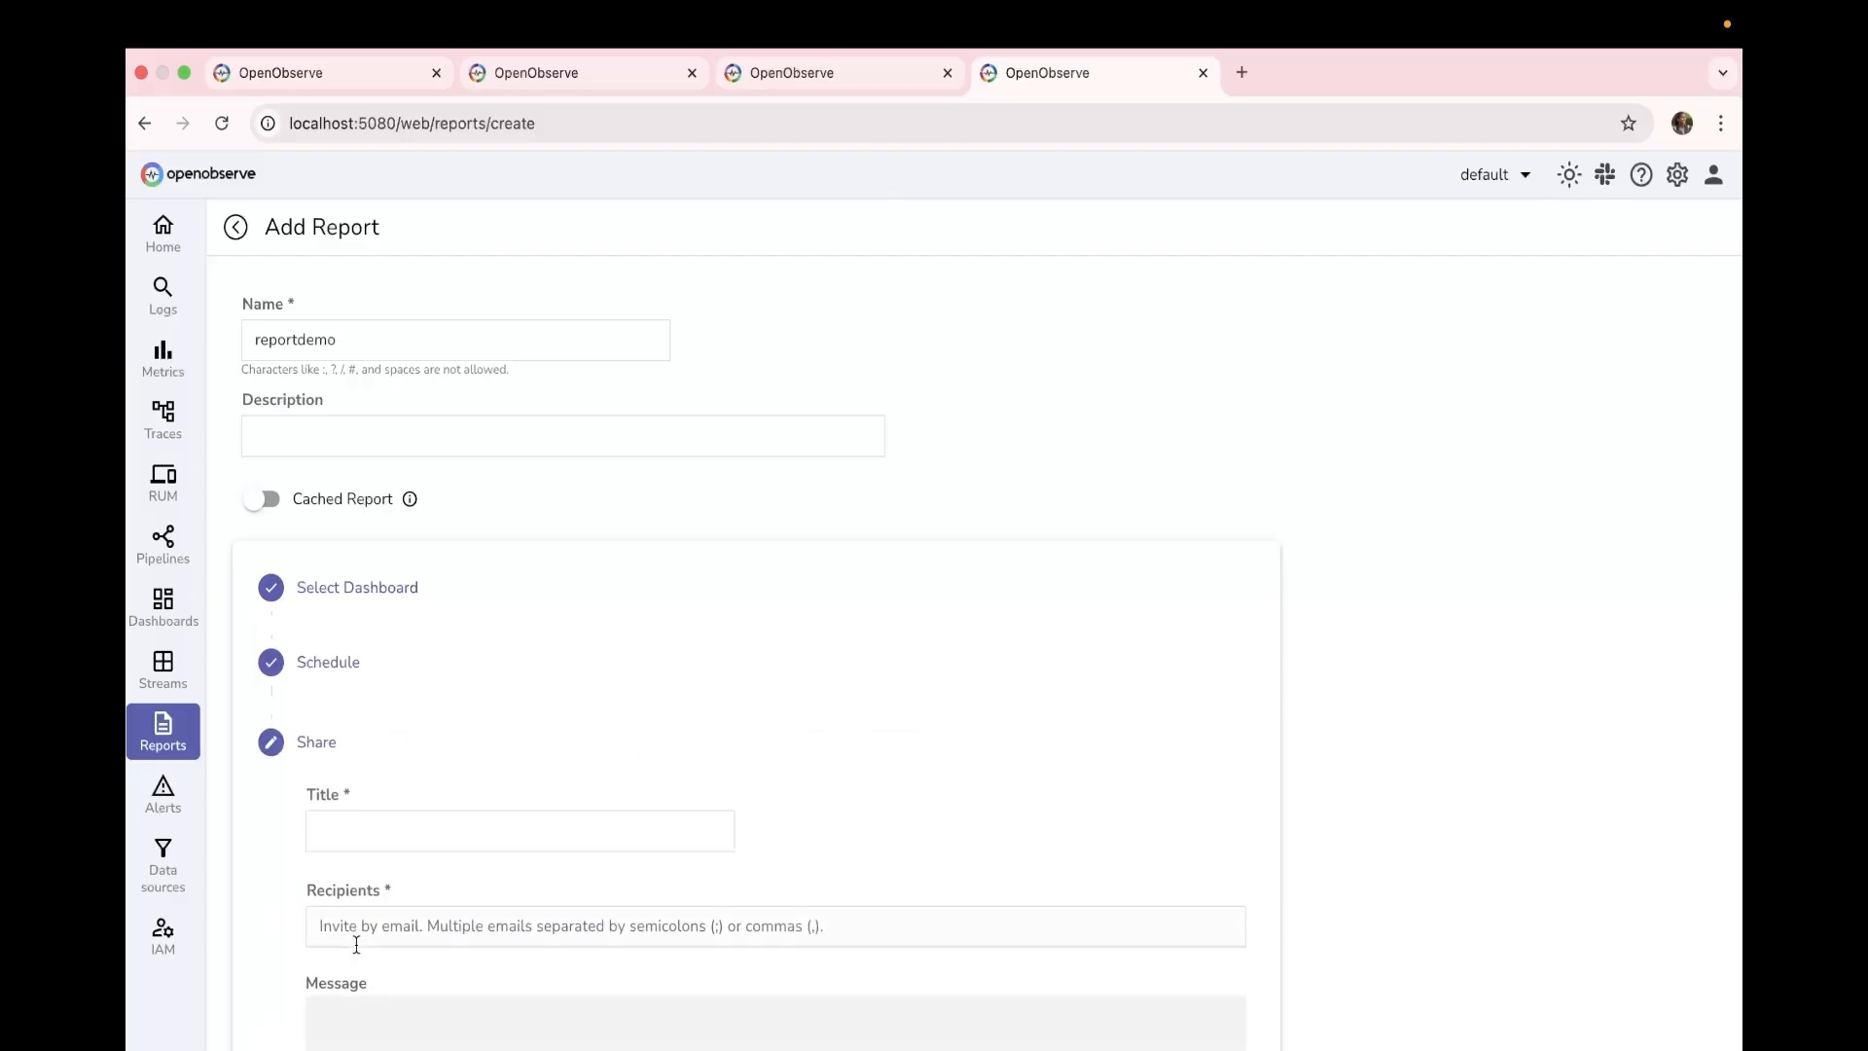
Step: Title the shared report DEMO --REPORT SERVER
click(376, 822)
scroll(378, 820, down, 3)
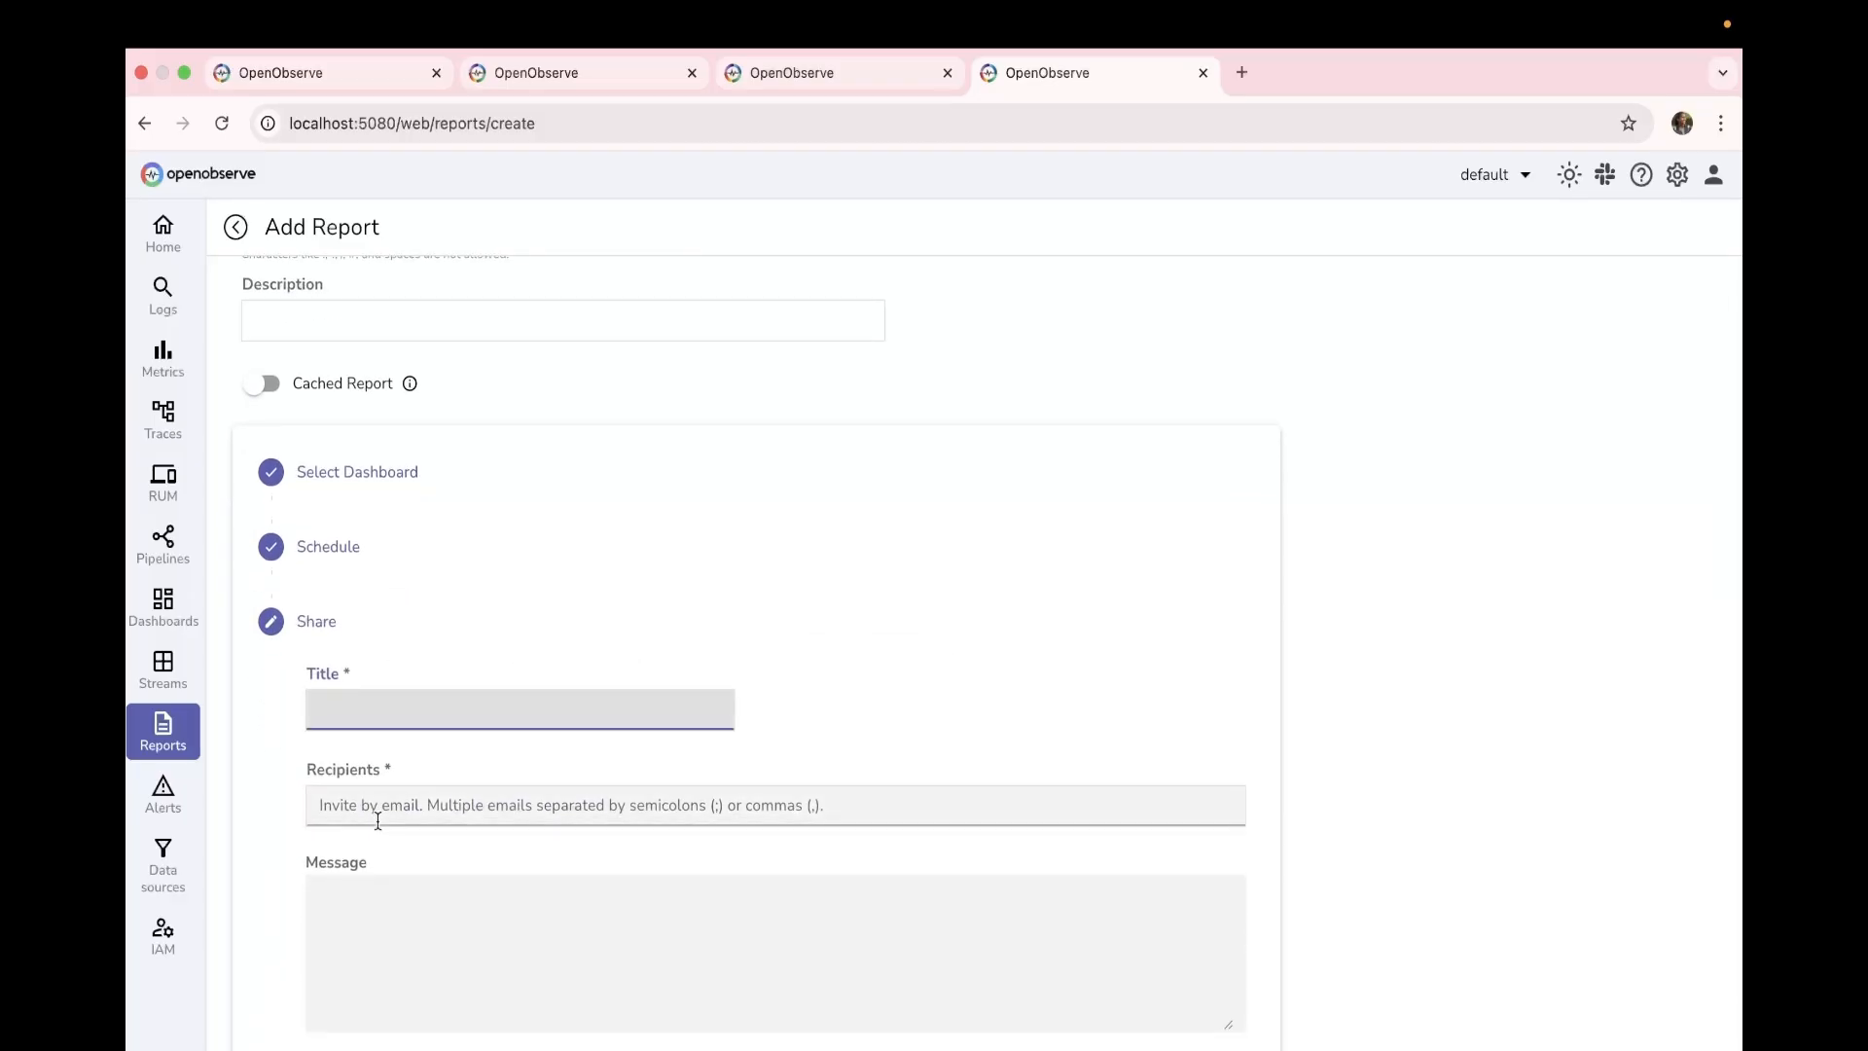
text(DEMO --REPORT SERVER)
click(369, 798)
click(601, 598)
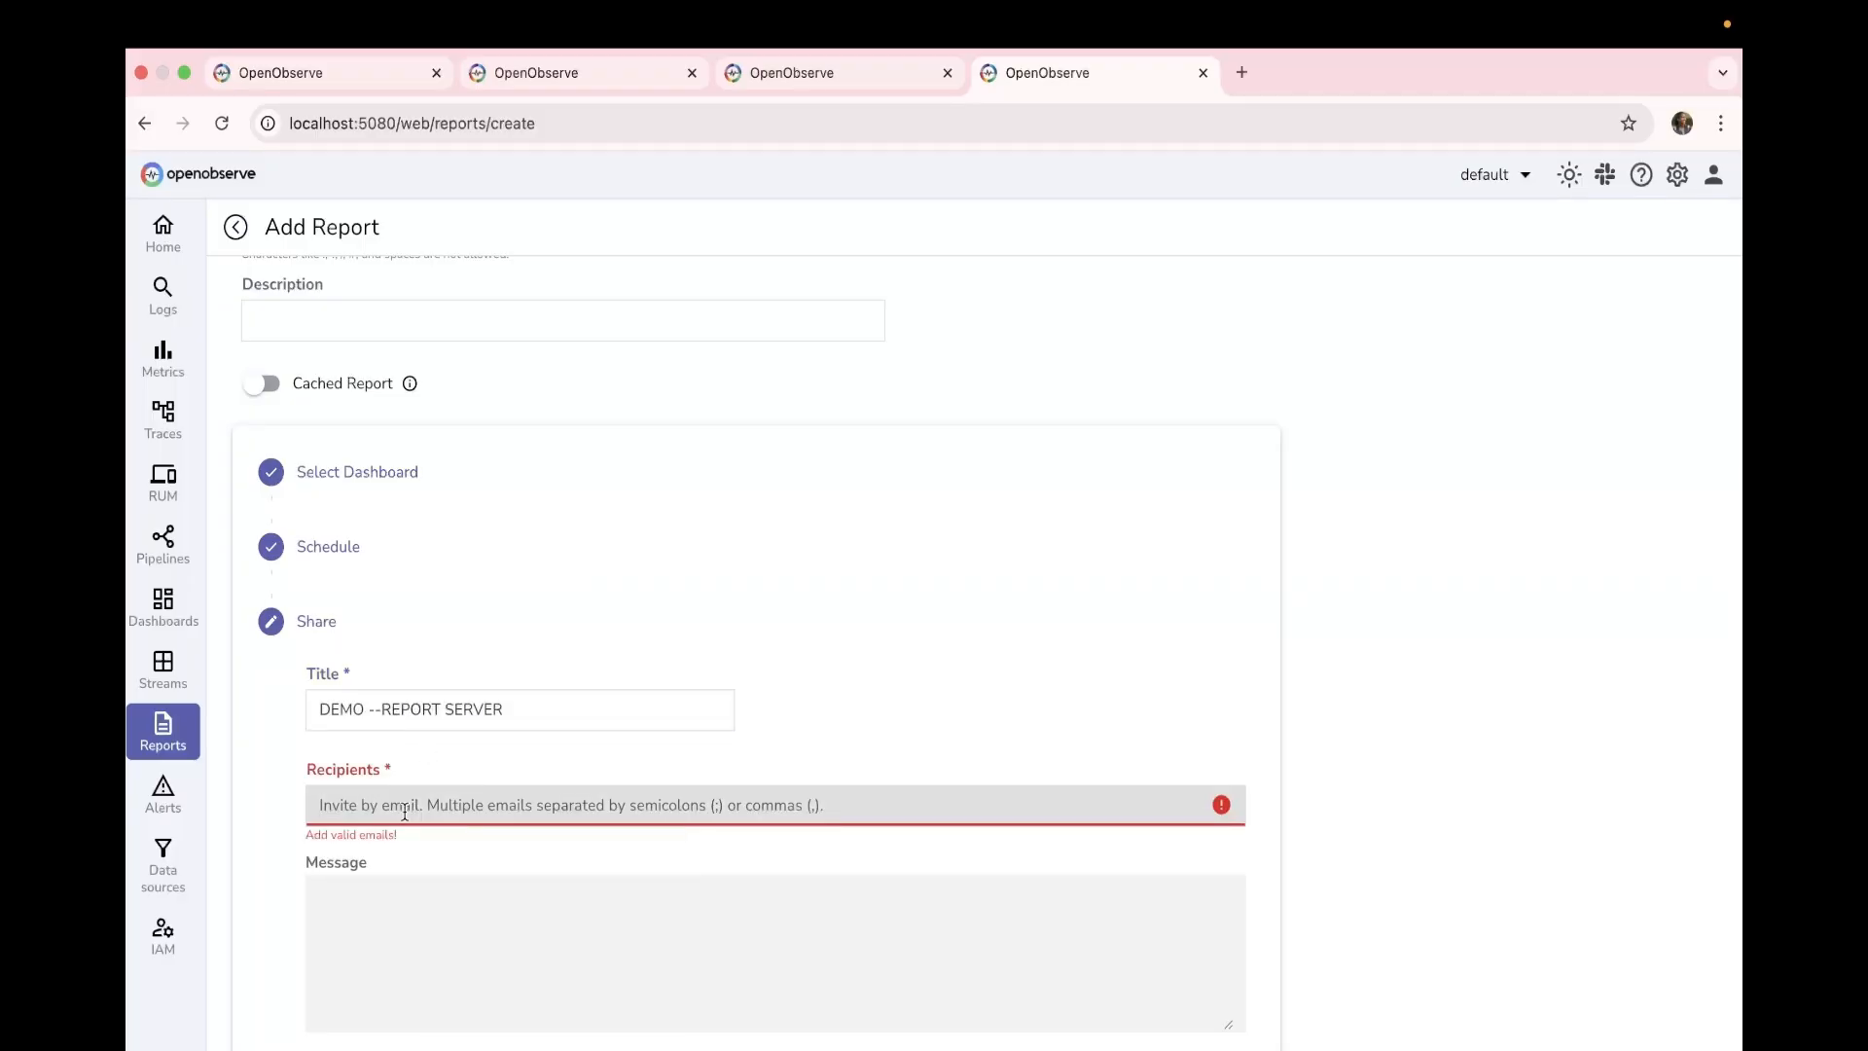
Step: Enter "this is a dummy message.." as the report's message and save the report
click(372, 895)
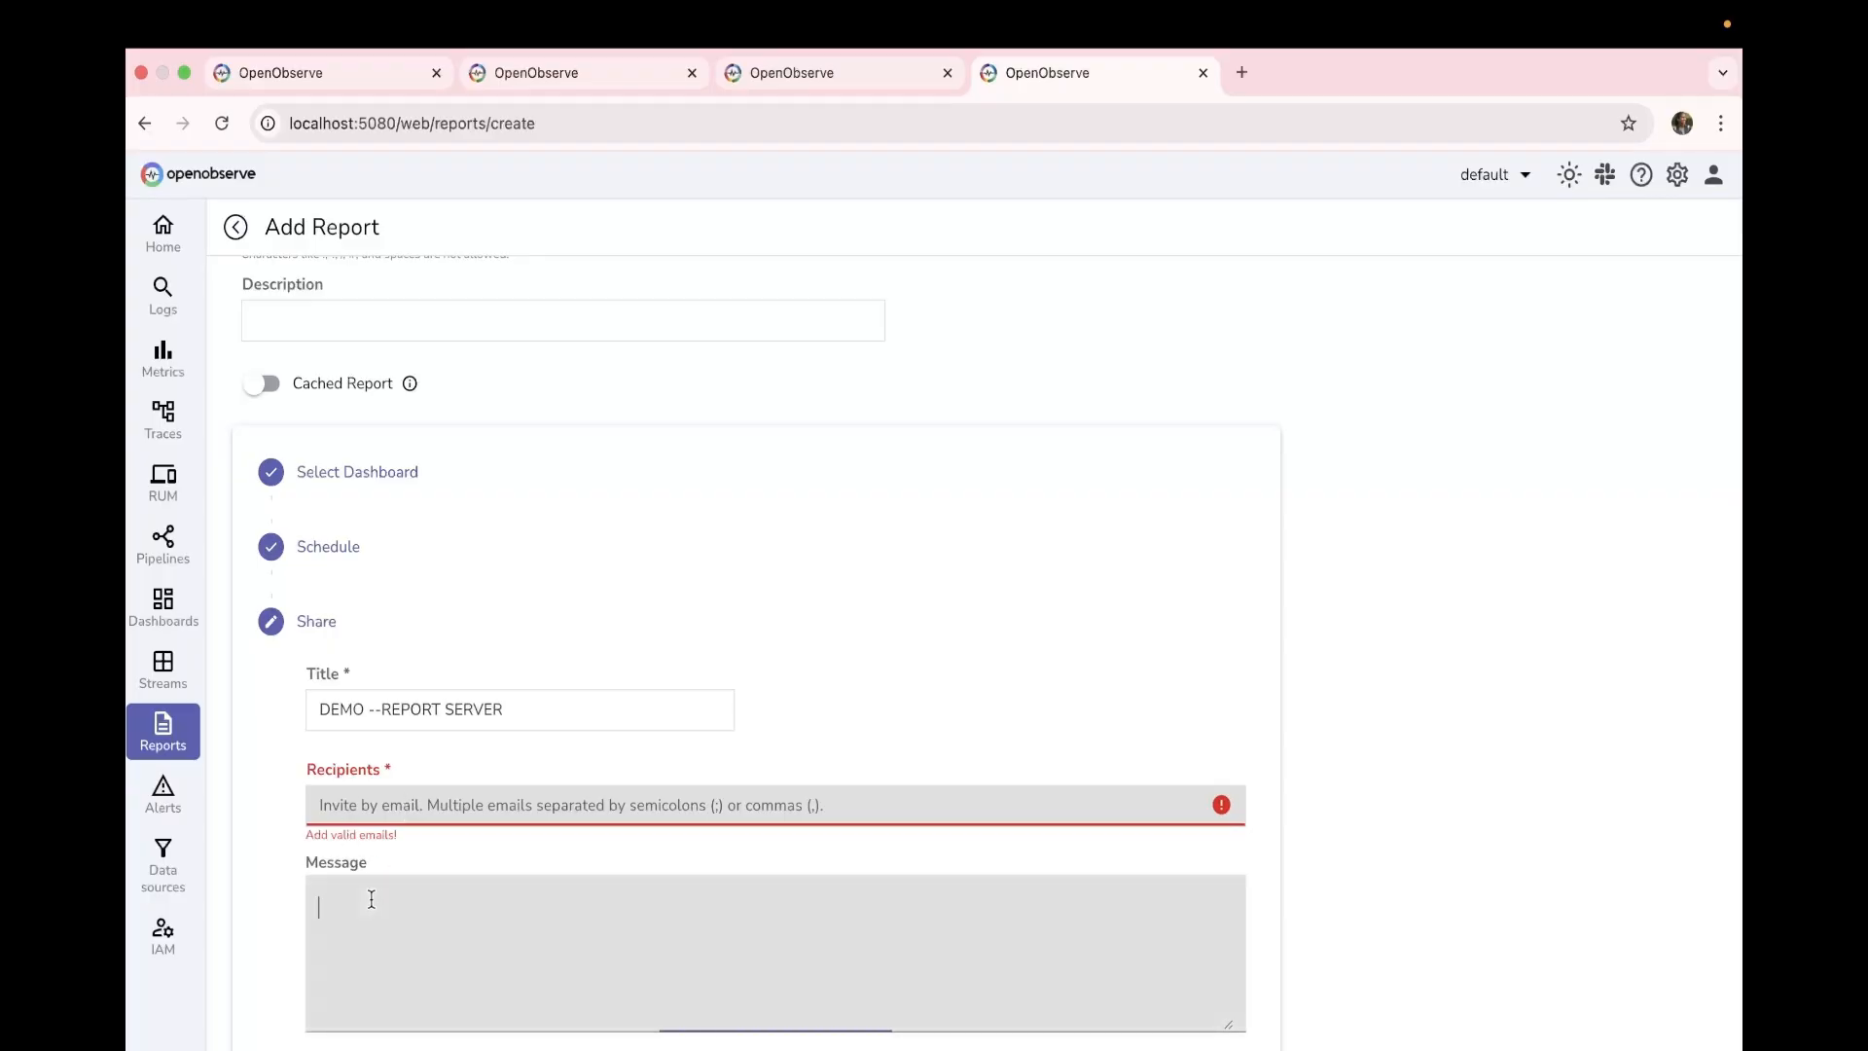
text(this is a dummy )
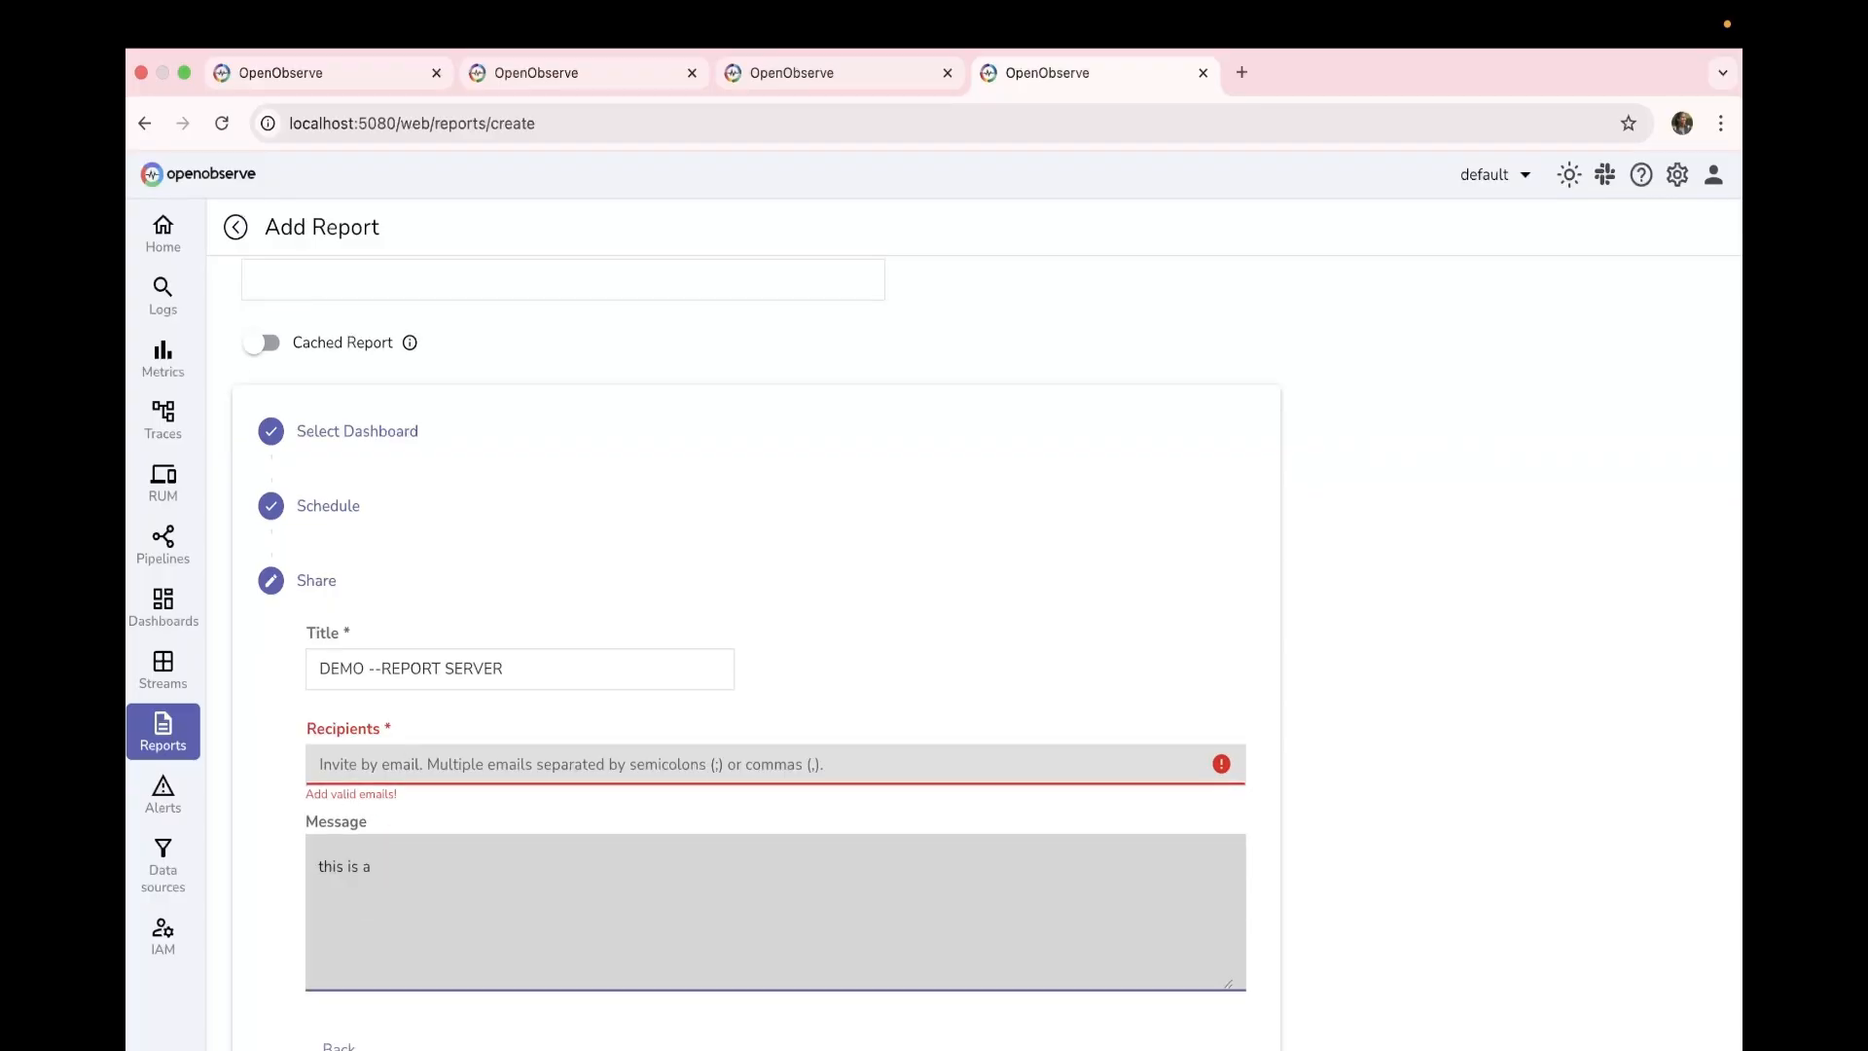
text(m)
key(BackSpace)
key(BackSpace)
key(BackSpace)
text(my message..)
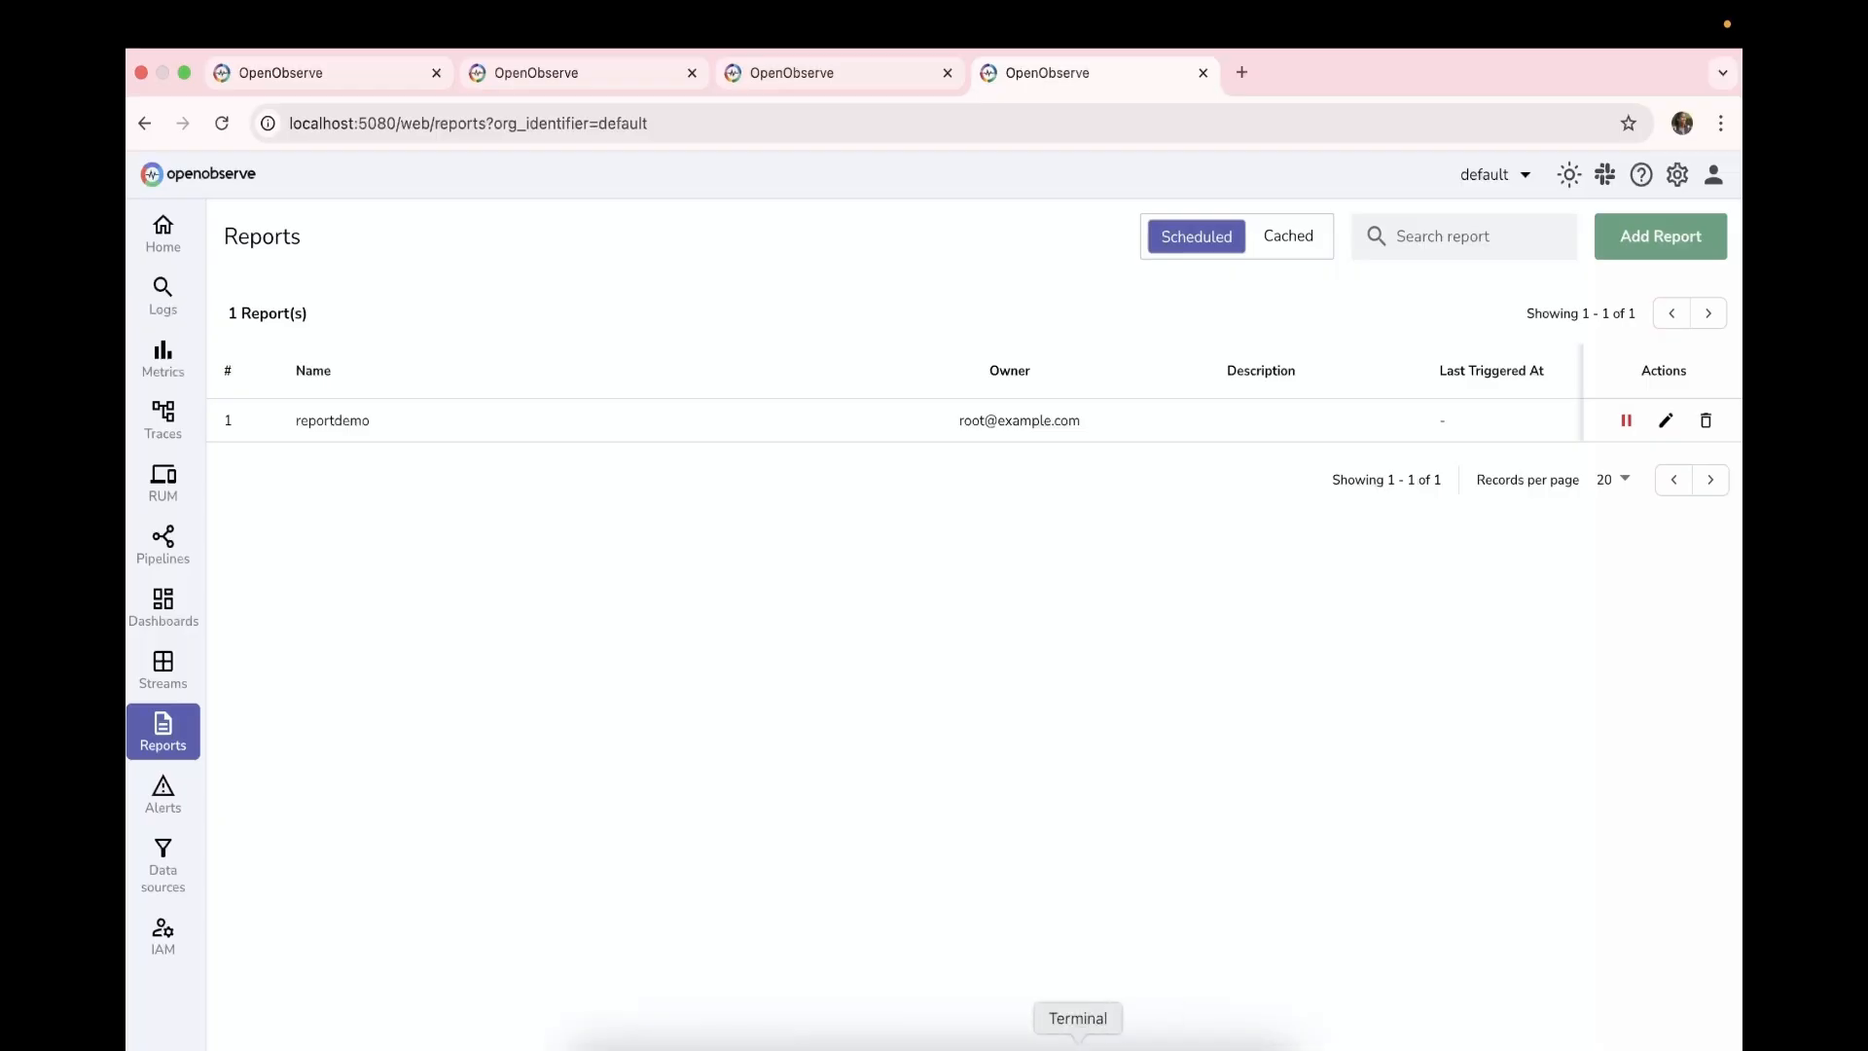
Step: Switch to the Terminal and clear its screen
click(1076, 1037)
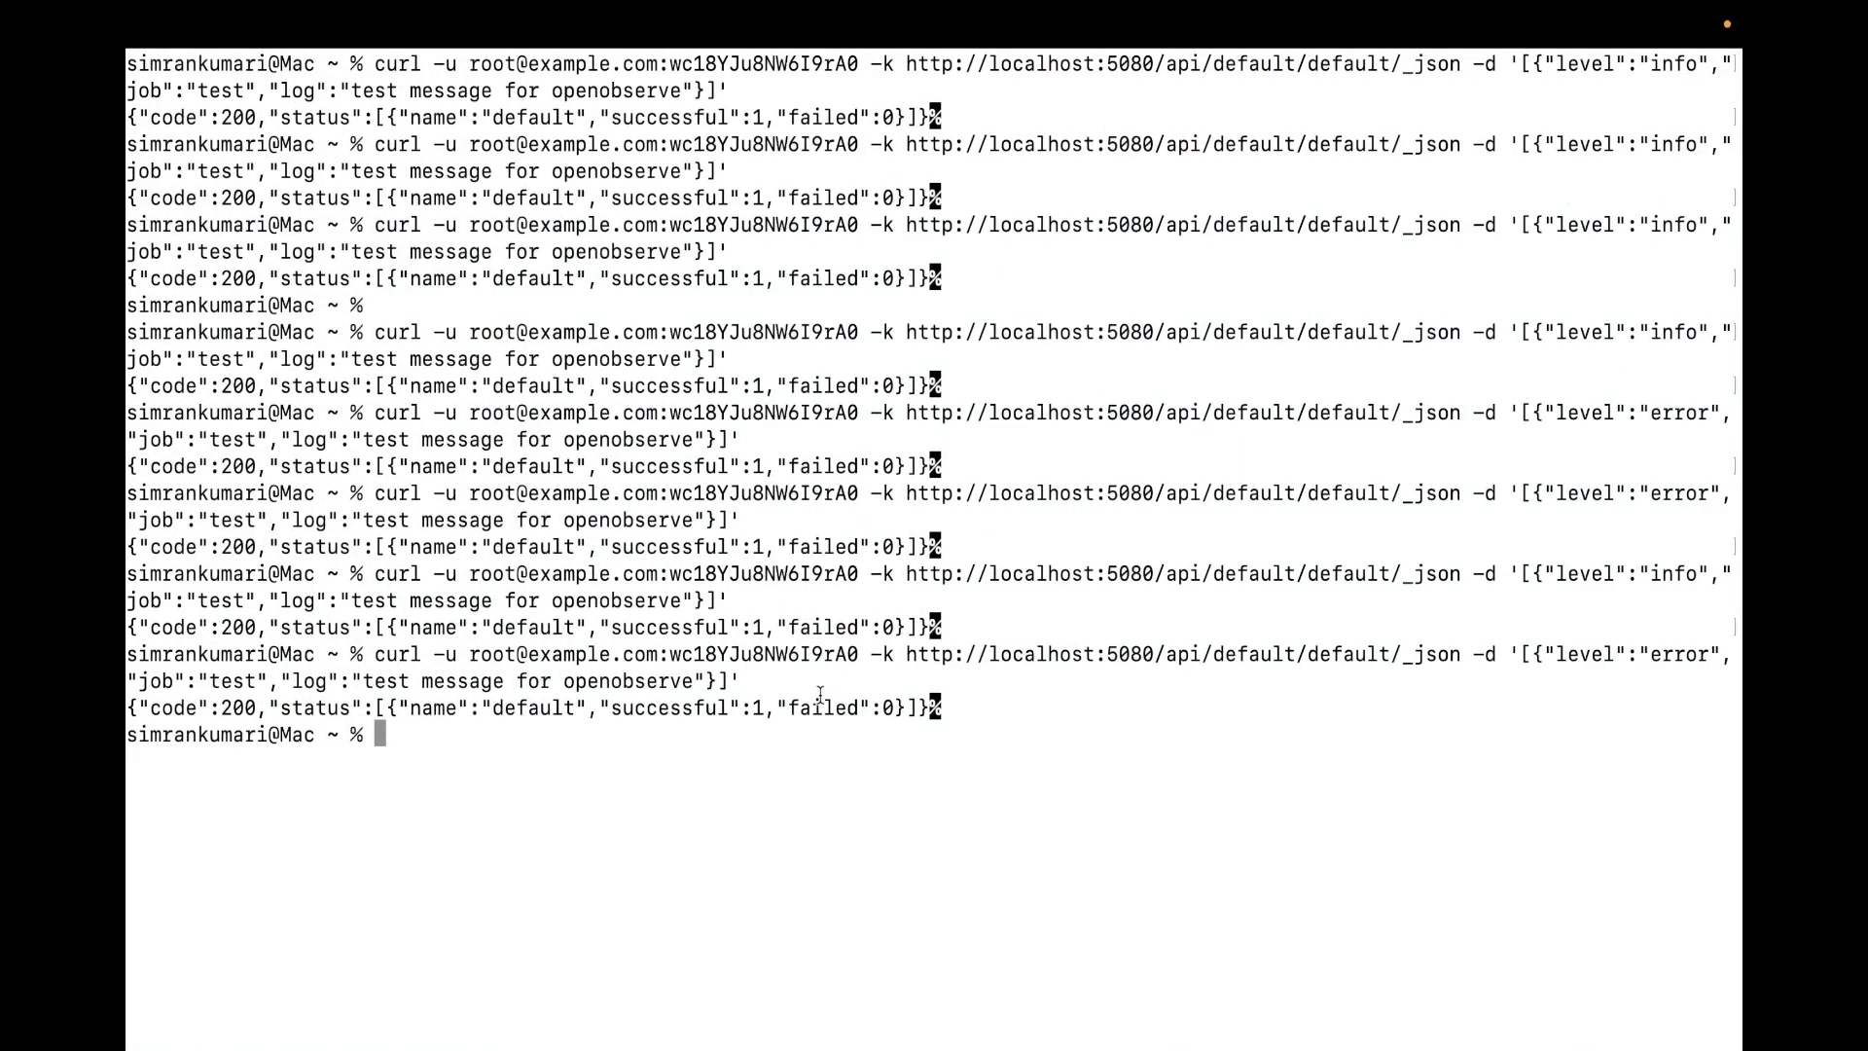
text(clear)
key(Return)
text(d)
key(Return)
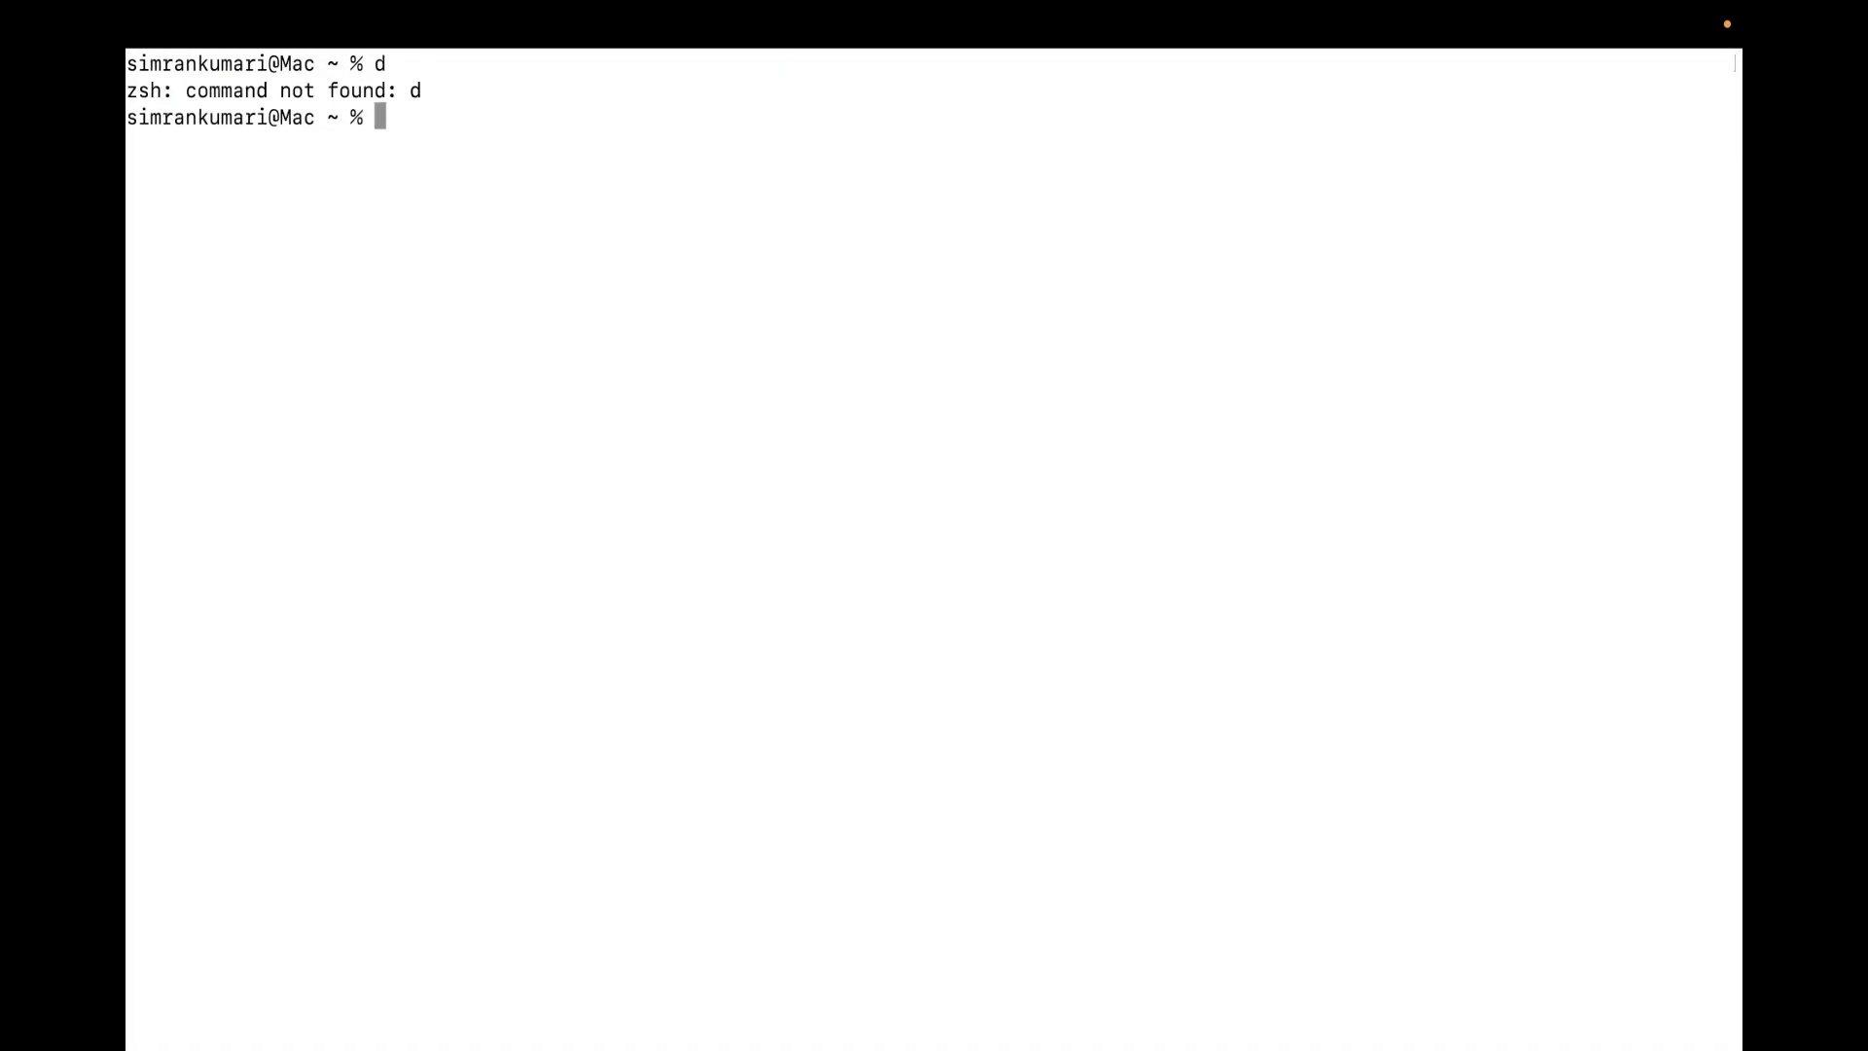
key(Return)
key(Return)
Step: Follow the report server's logs with docker logs report-server -f and examine the entries for report generation and email delivery
text(docker lo)
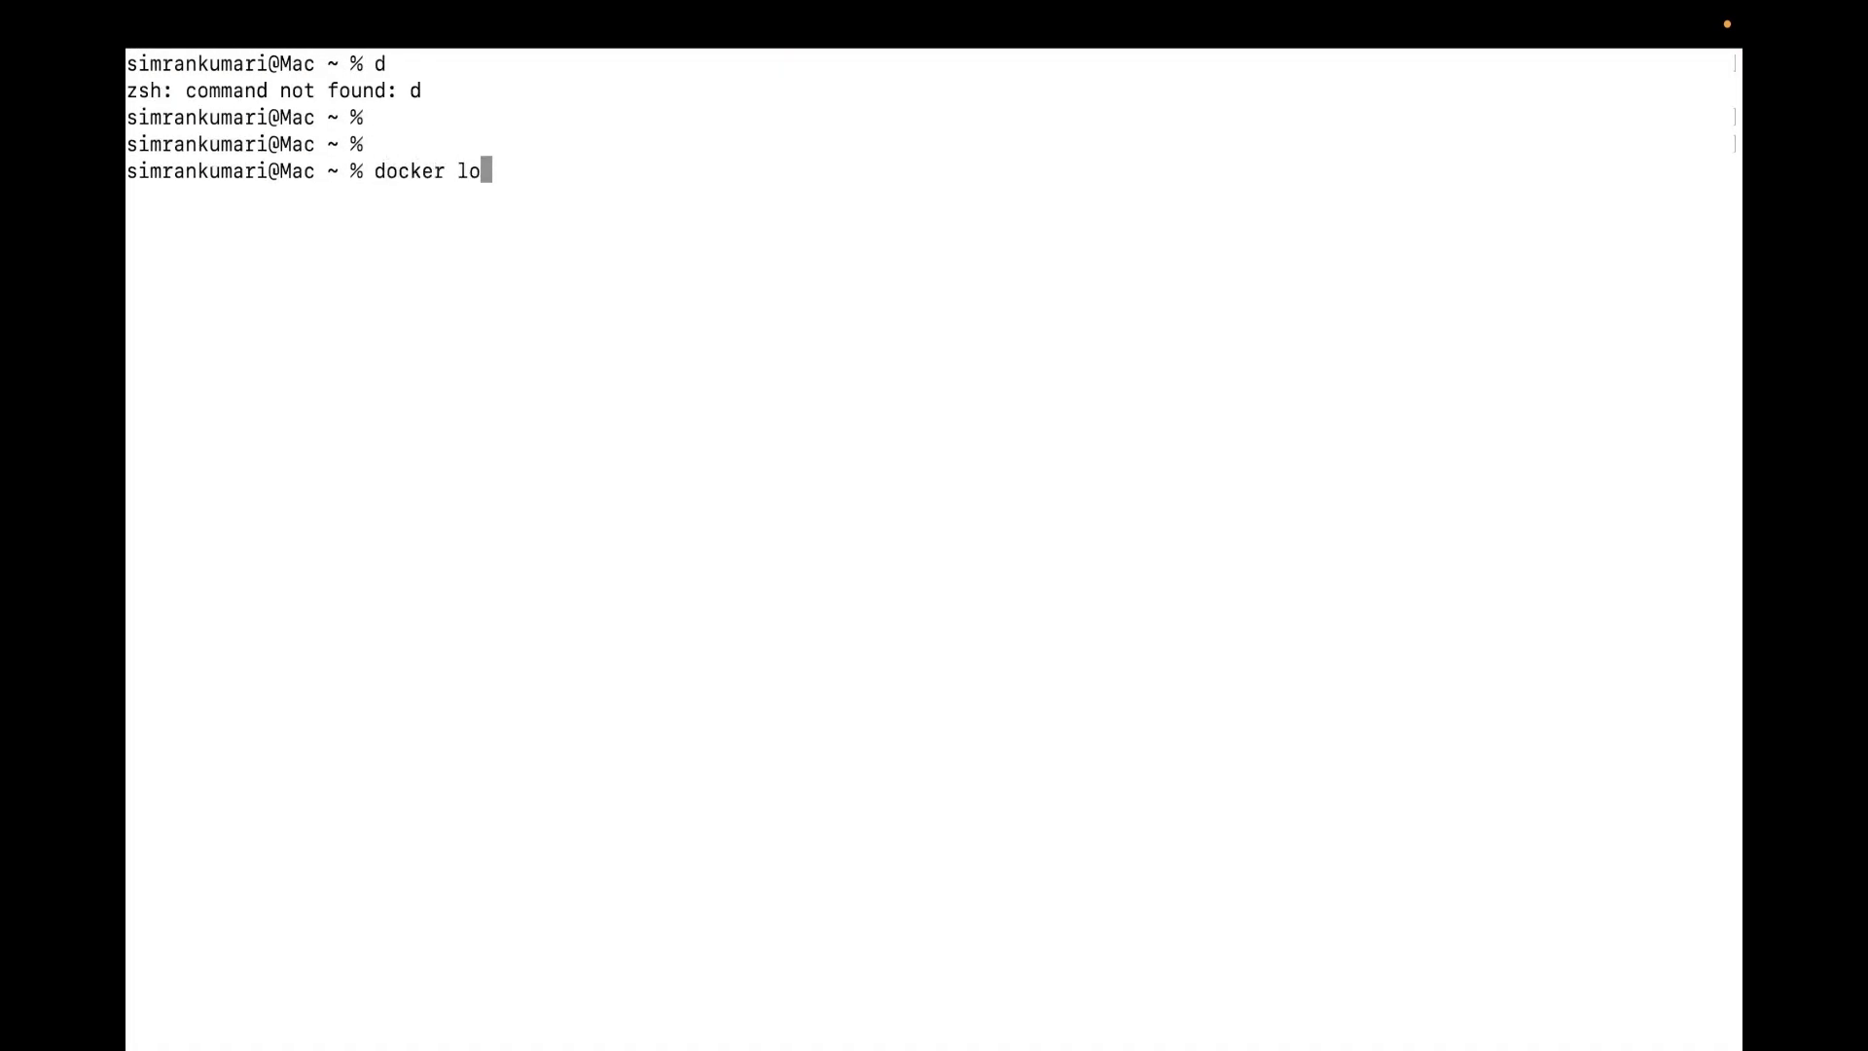
text(gs repro)
key(BackSpace)
key(BackSpace)
text(ort-serve)
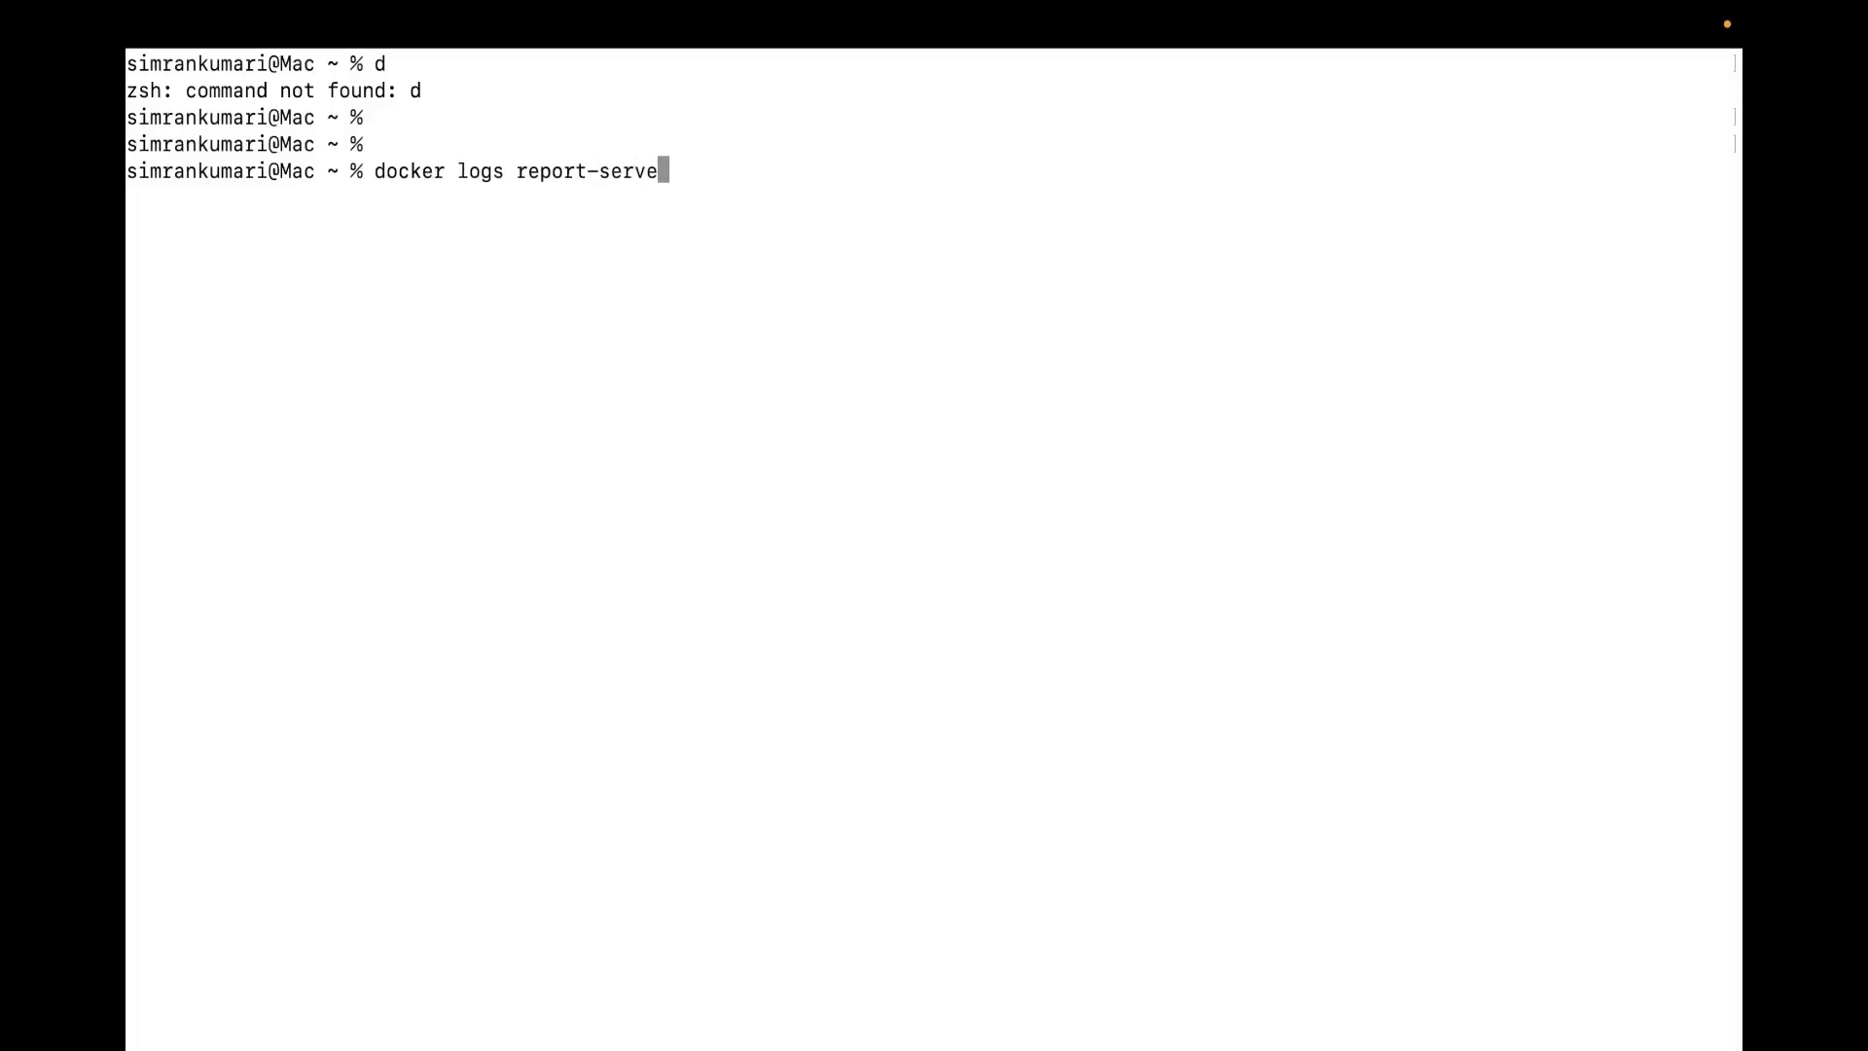
text(r -f)
key(Return)
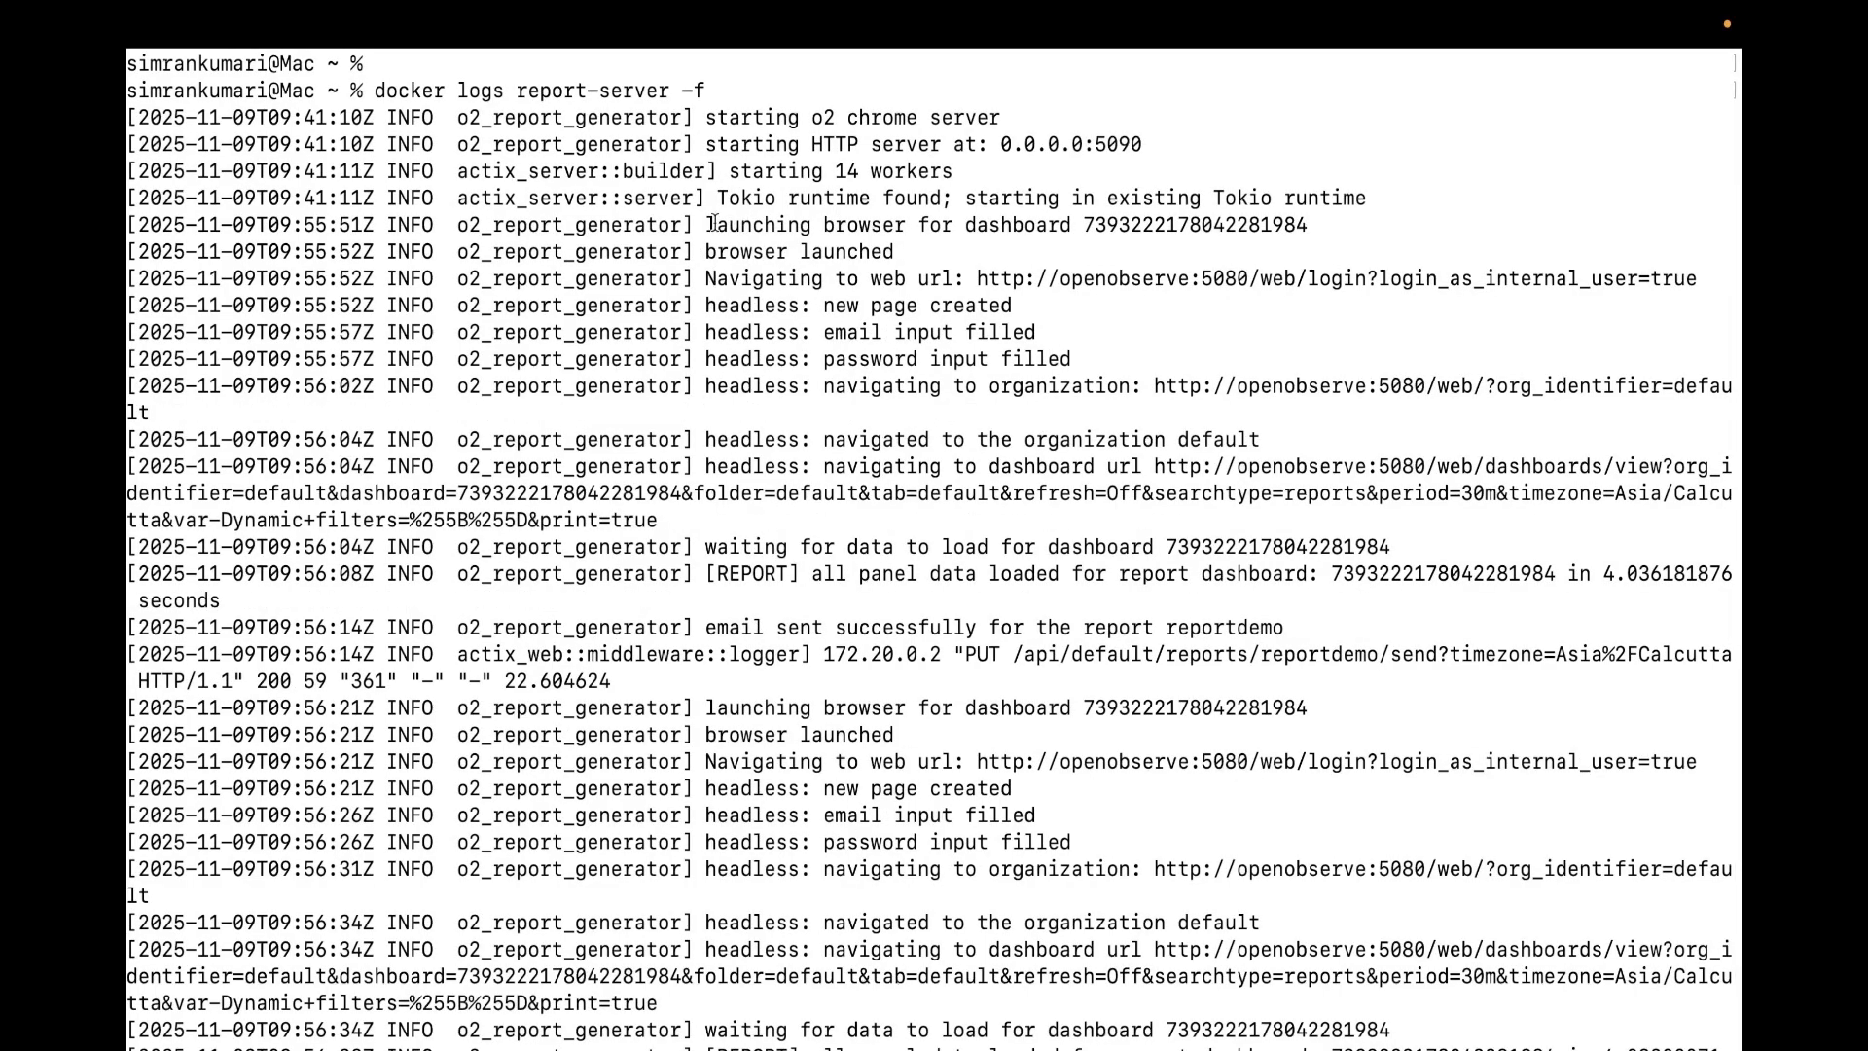
drag(705, 225, 1317, 231)
click(1317, 231)
scroll(888, 445, down, 1)
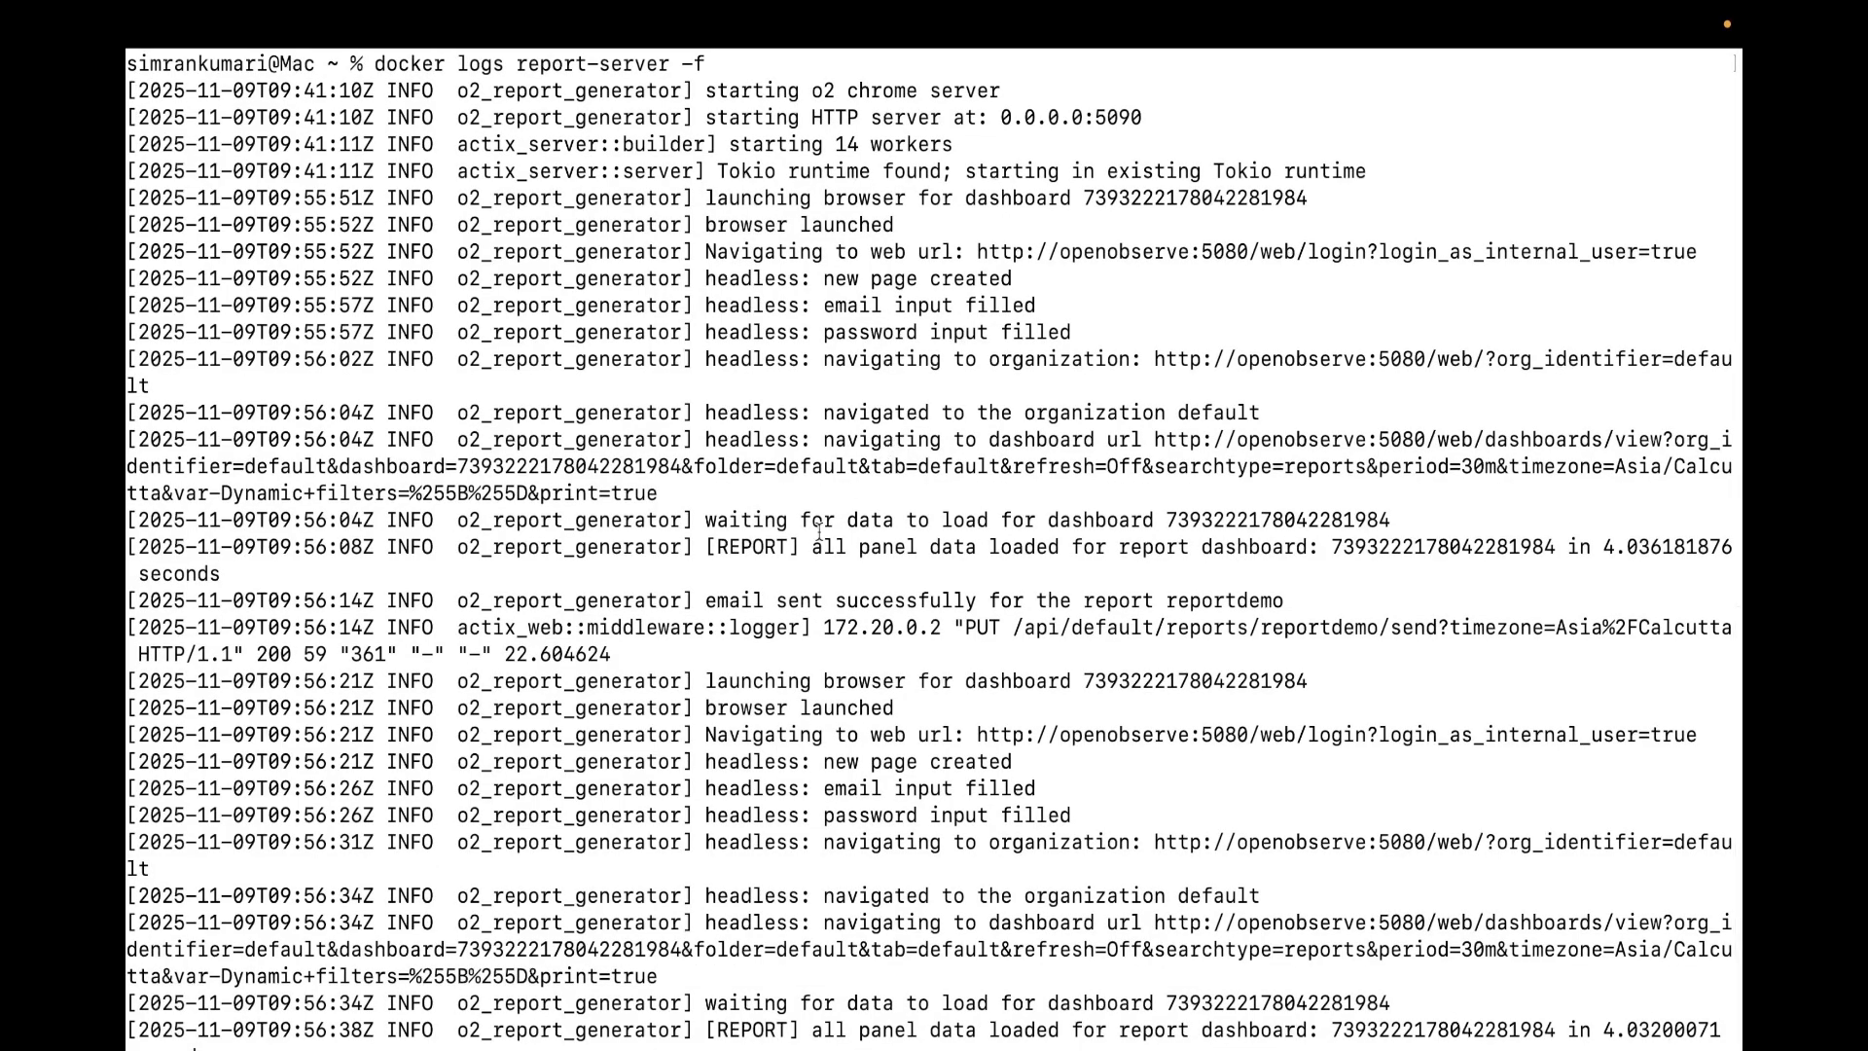
scroll(879, 603, down, 3)
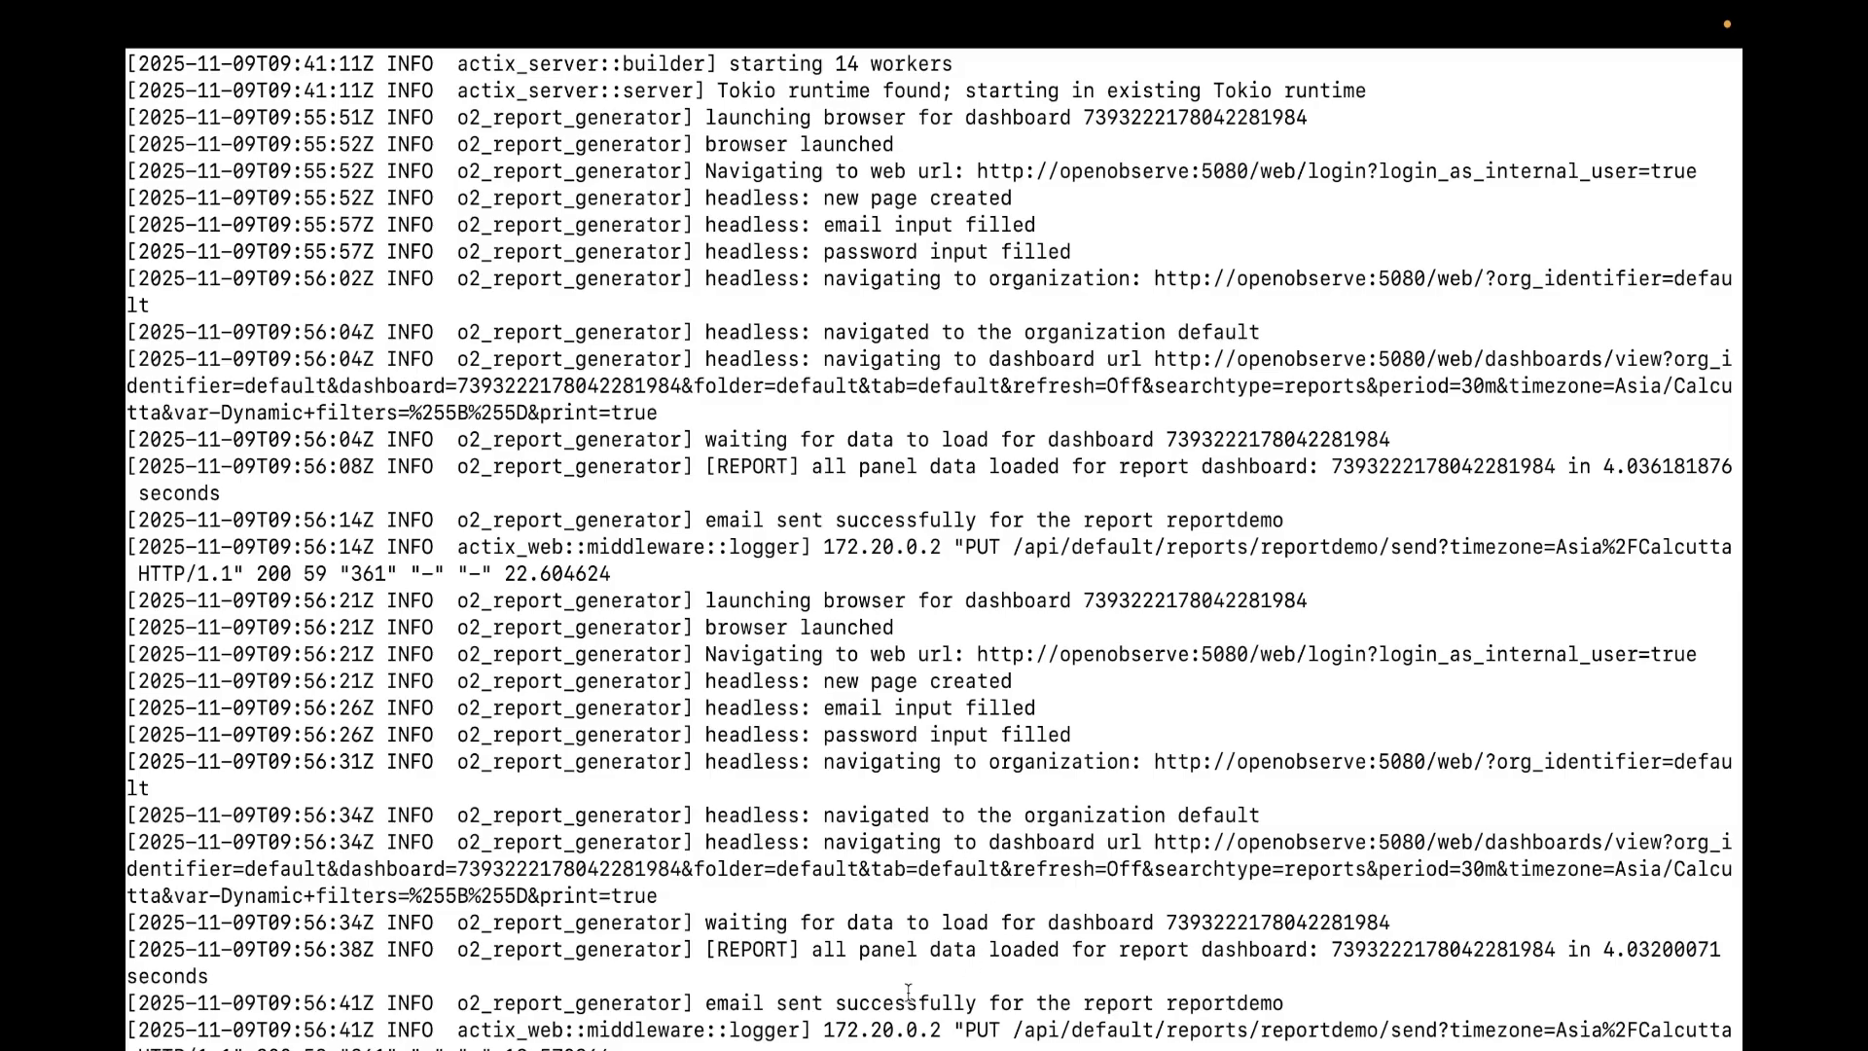
Step: Return to the Reports page in Chrome, reload it, and check when reportdemo was last triggered
key(super+Tab)
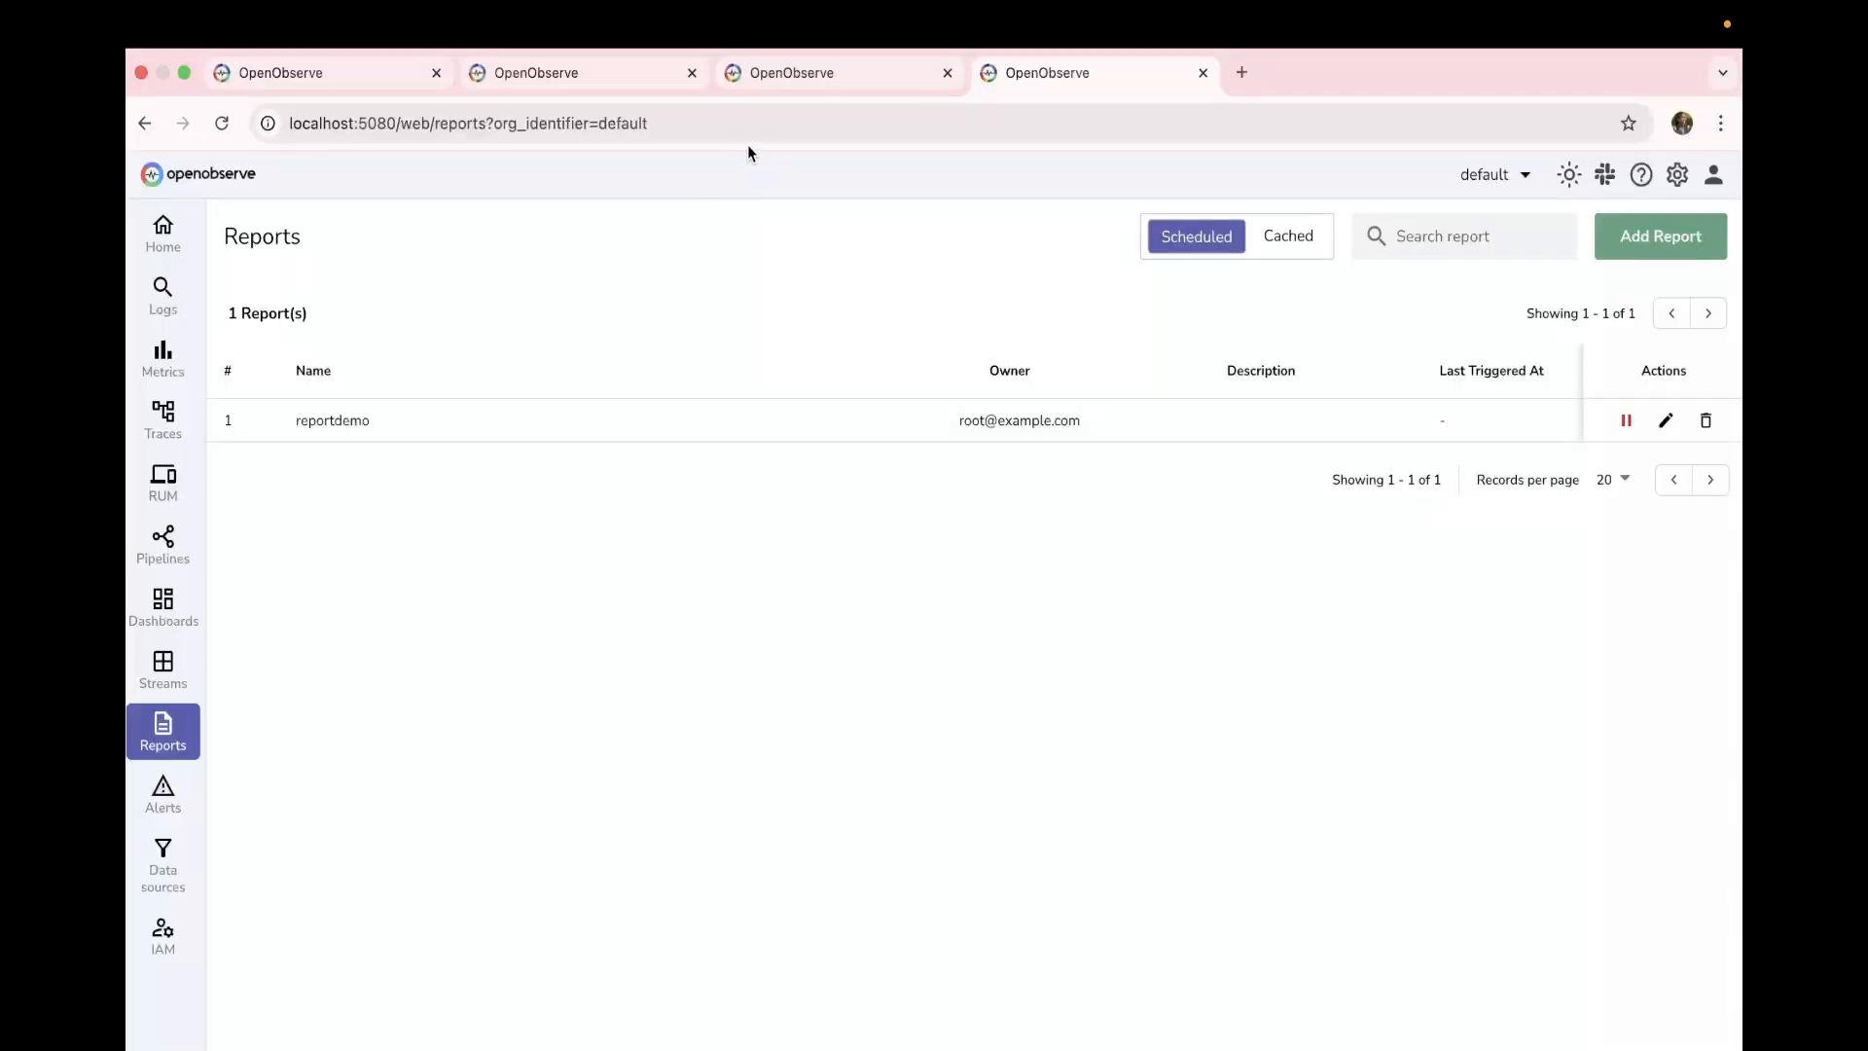
click(744, 134)
key(Return)
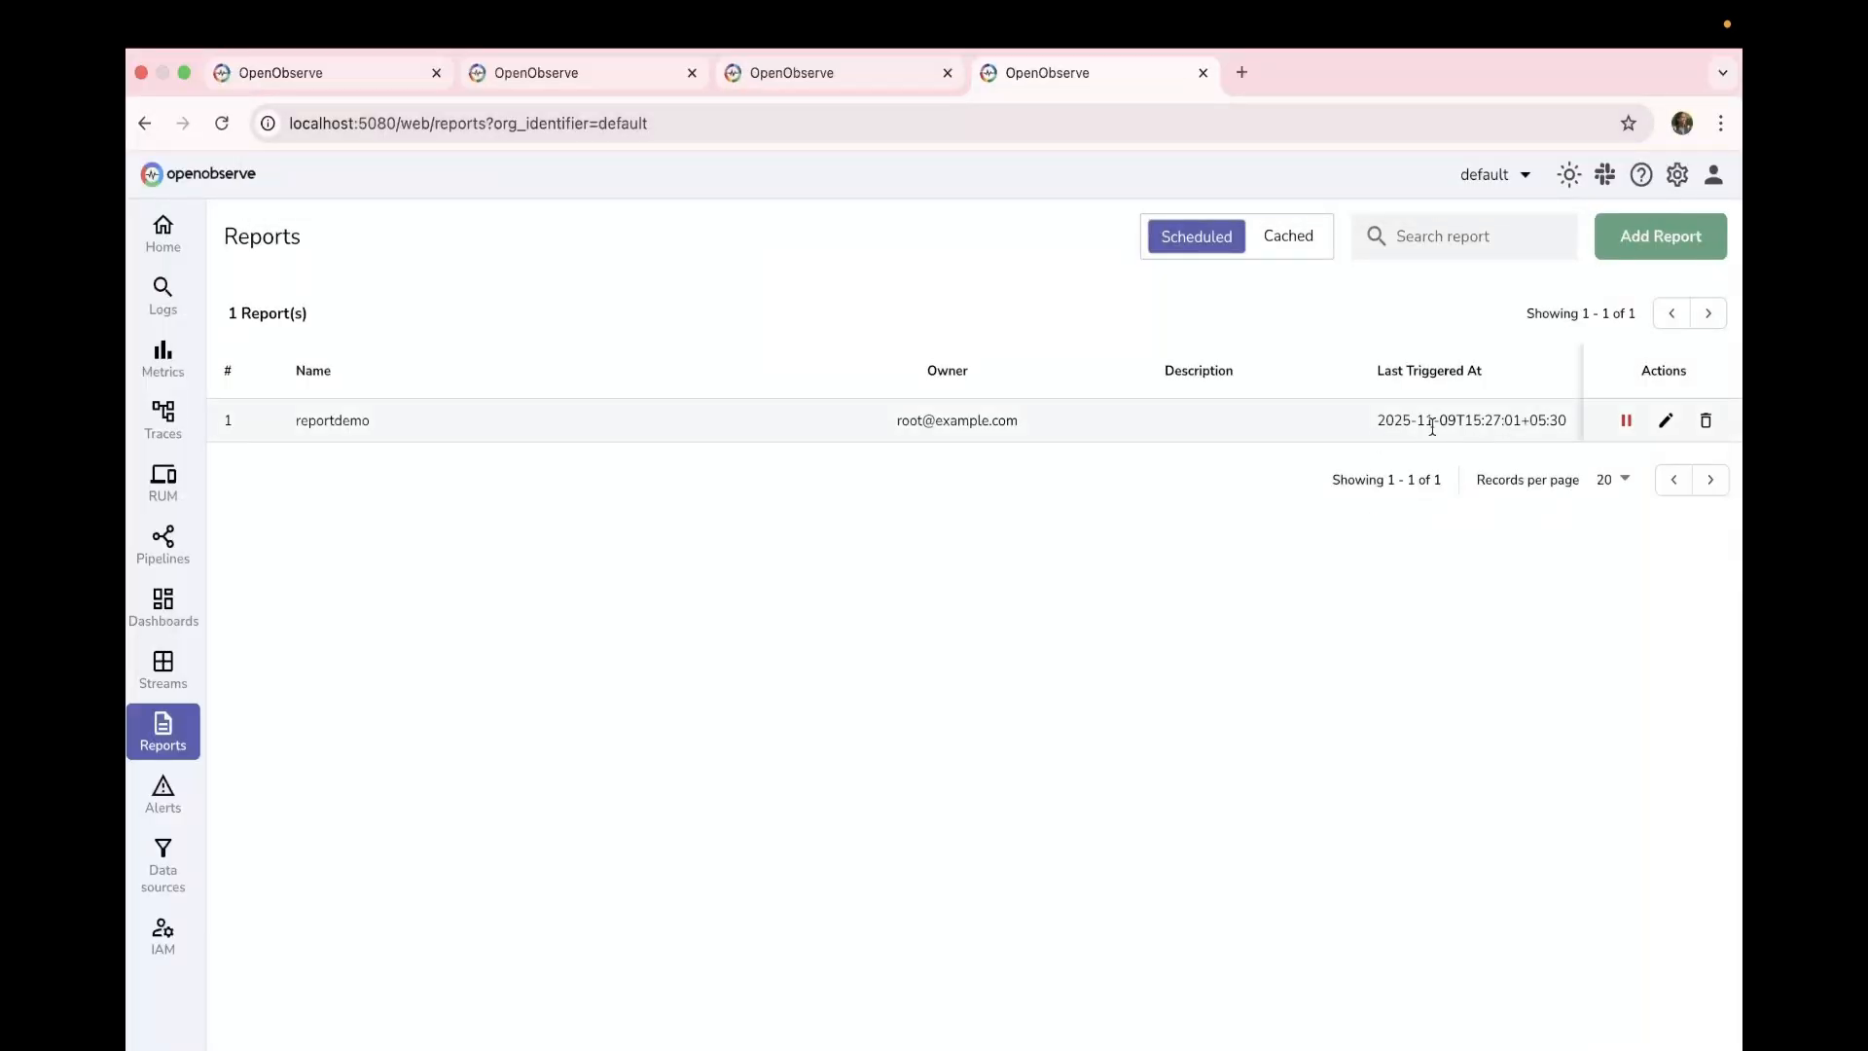
drag(1371, 425, 1565, 429)
click(1559, 427)
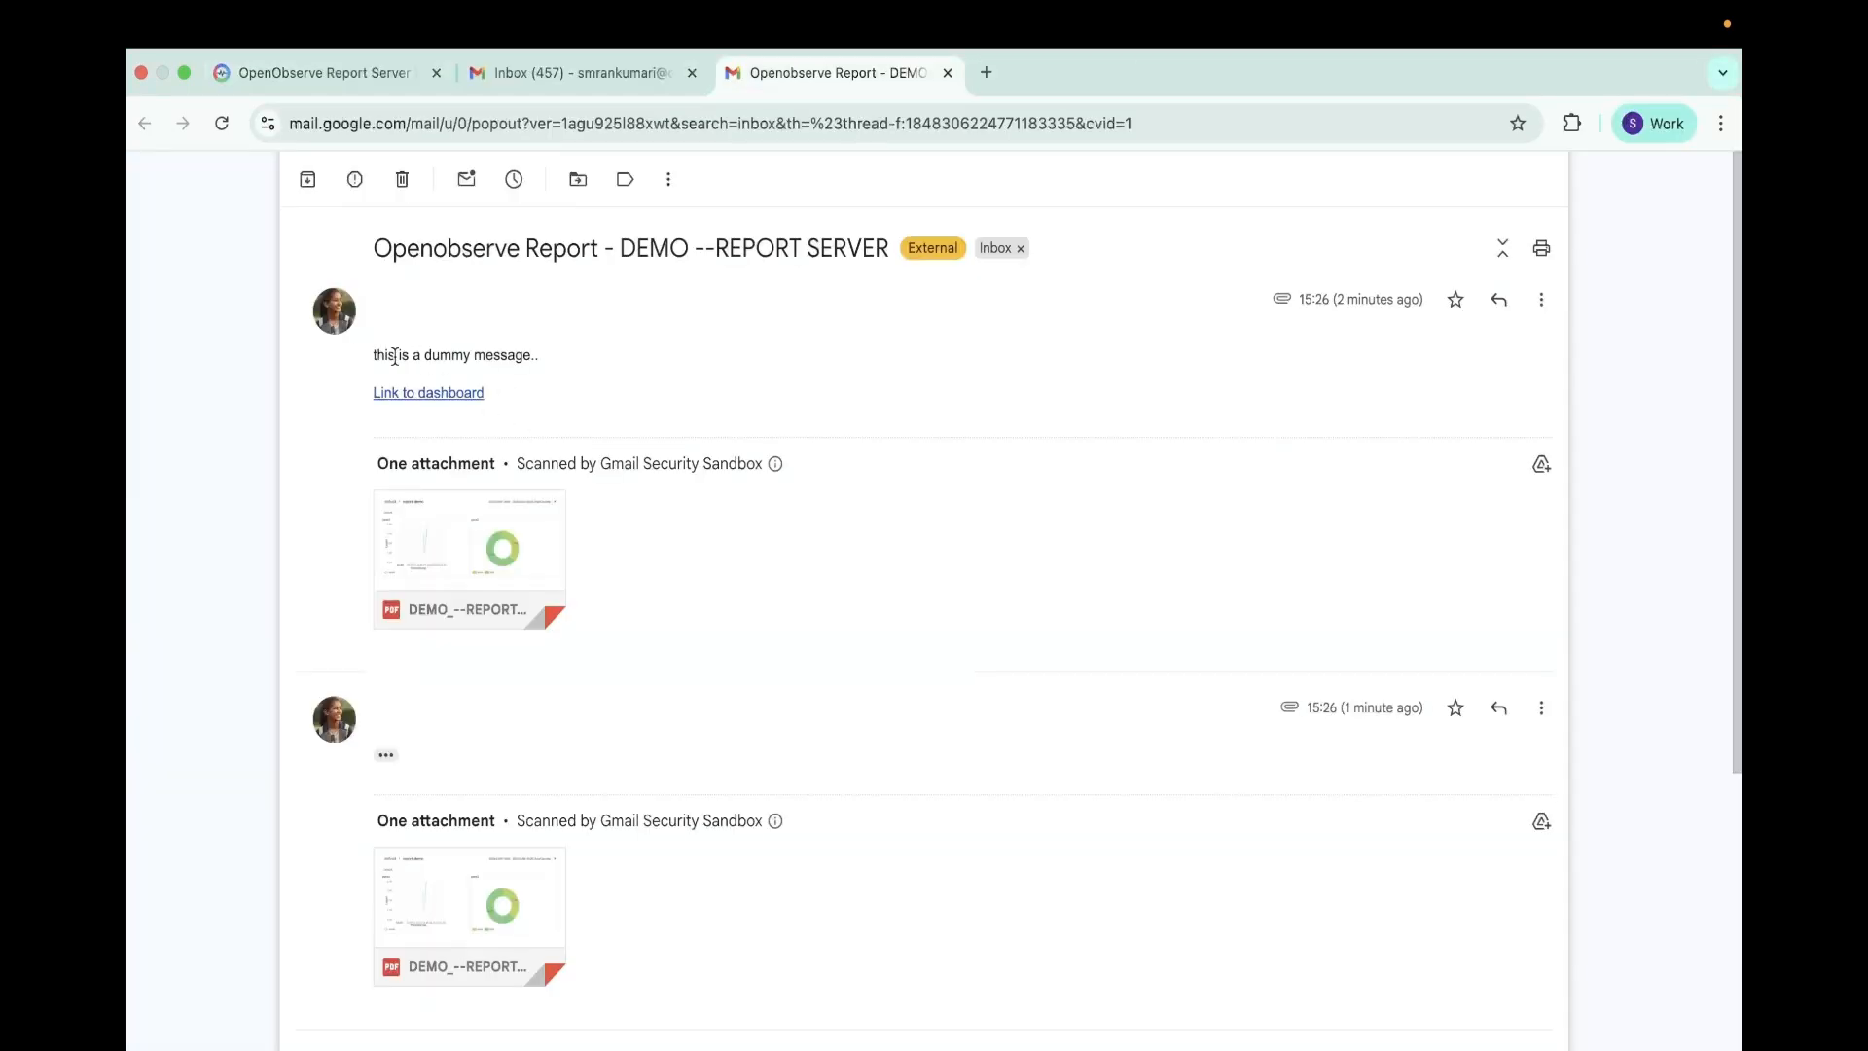
Step: In Gmail, check the message text of the received report email and open its dashboard link and PDF attachment
triple_click(395, 356)
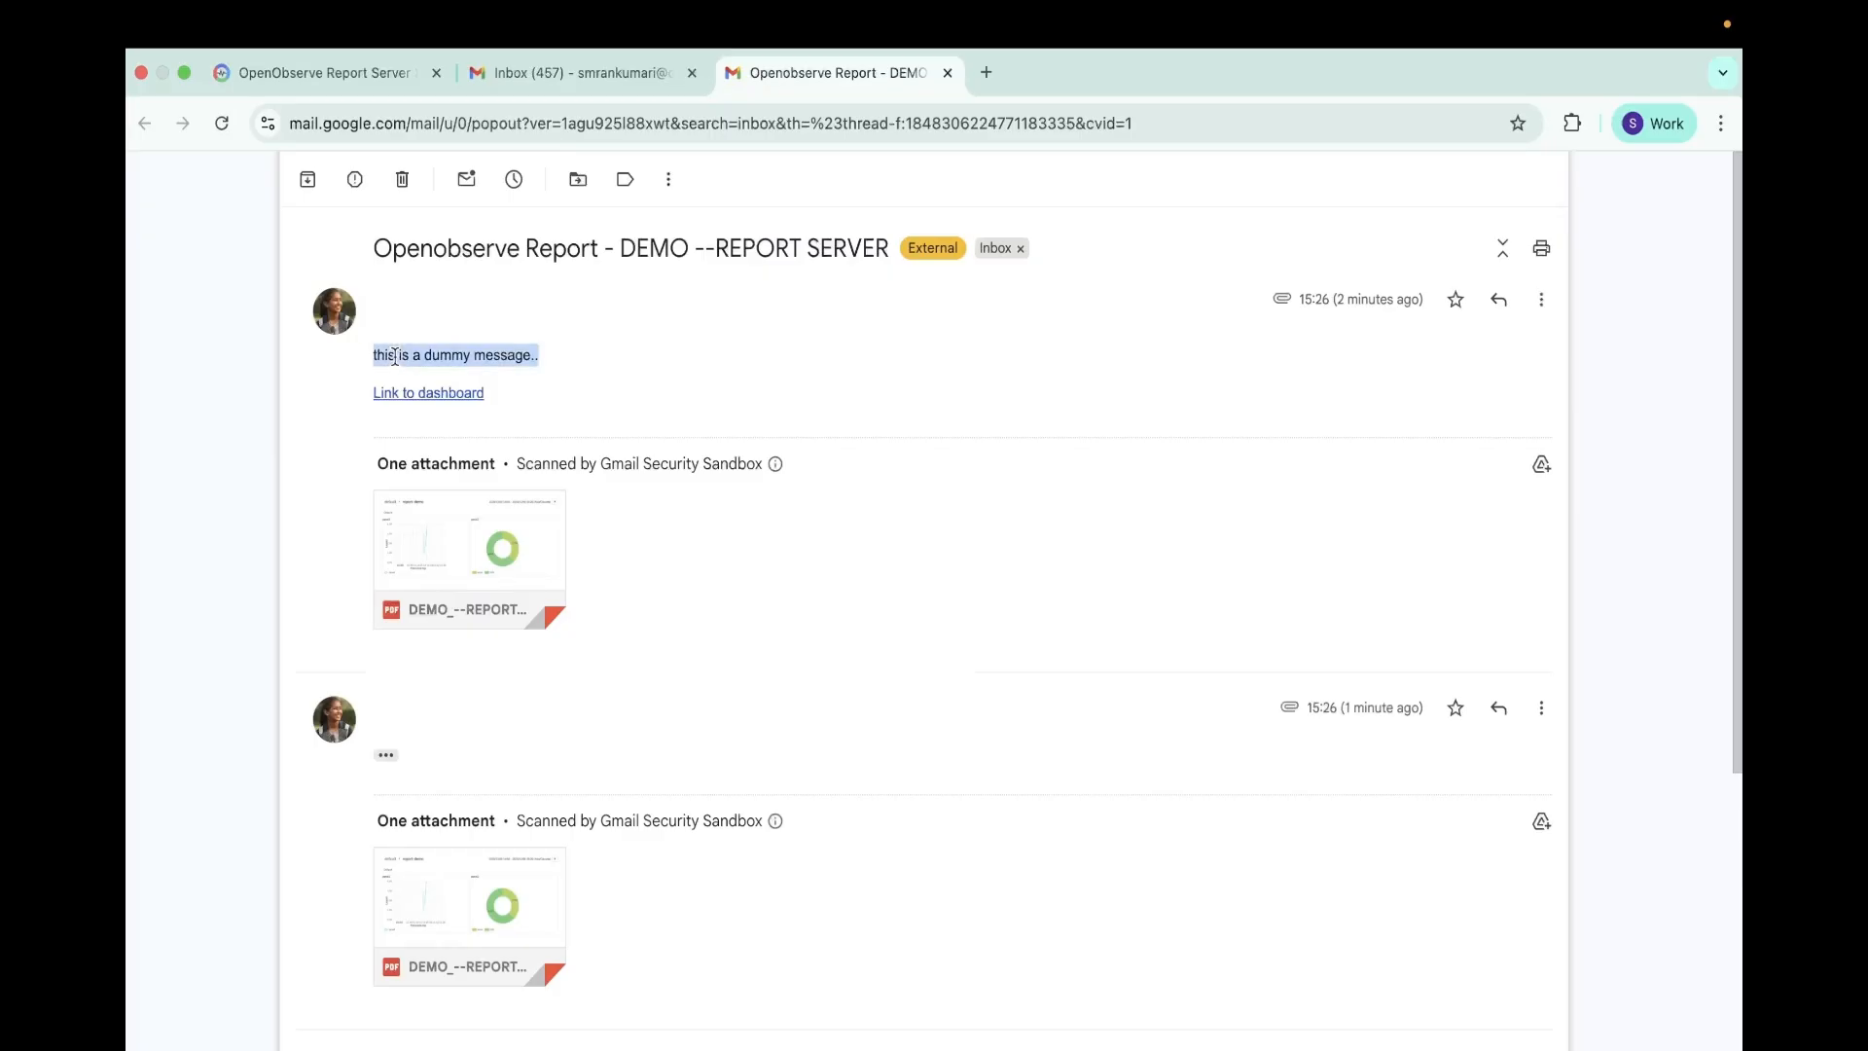
click(416, 399)
click(864, 82)
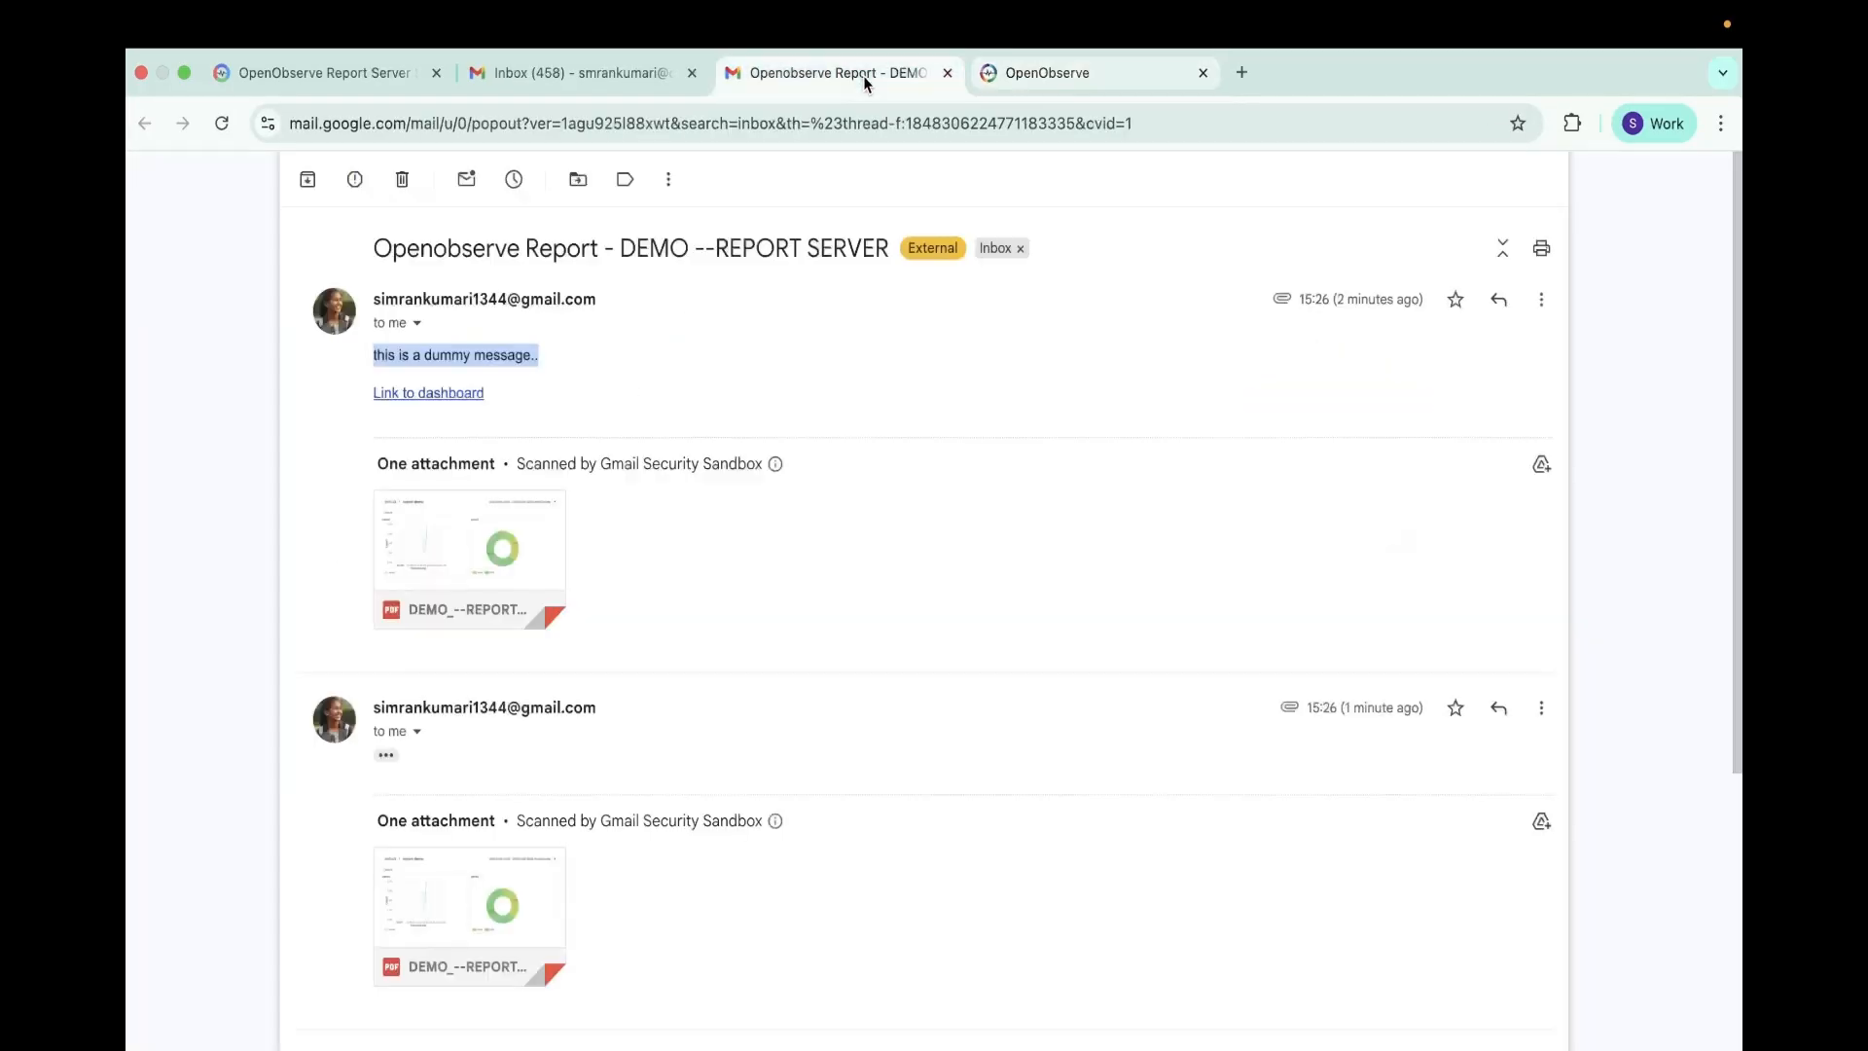
click(423, 556)
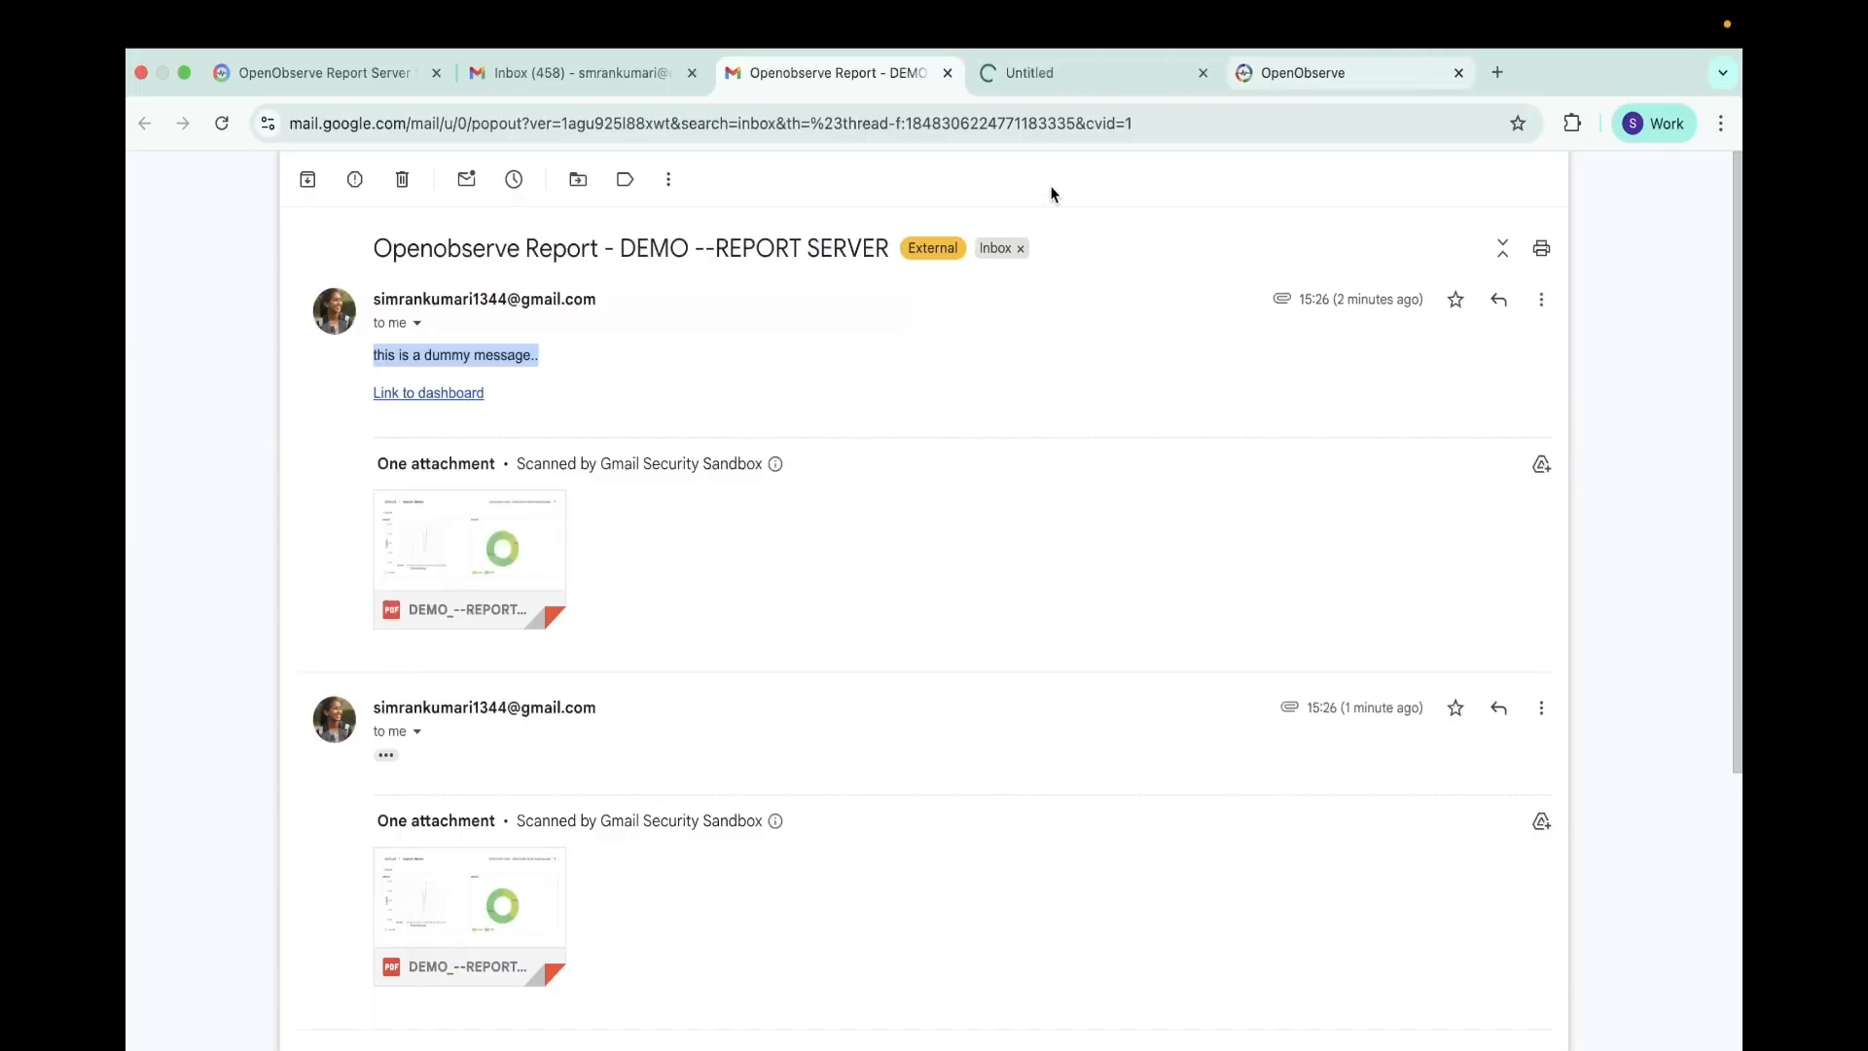
click(1027, 80)
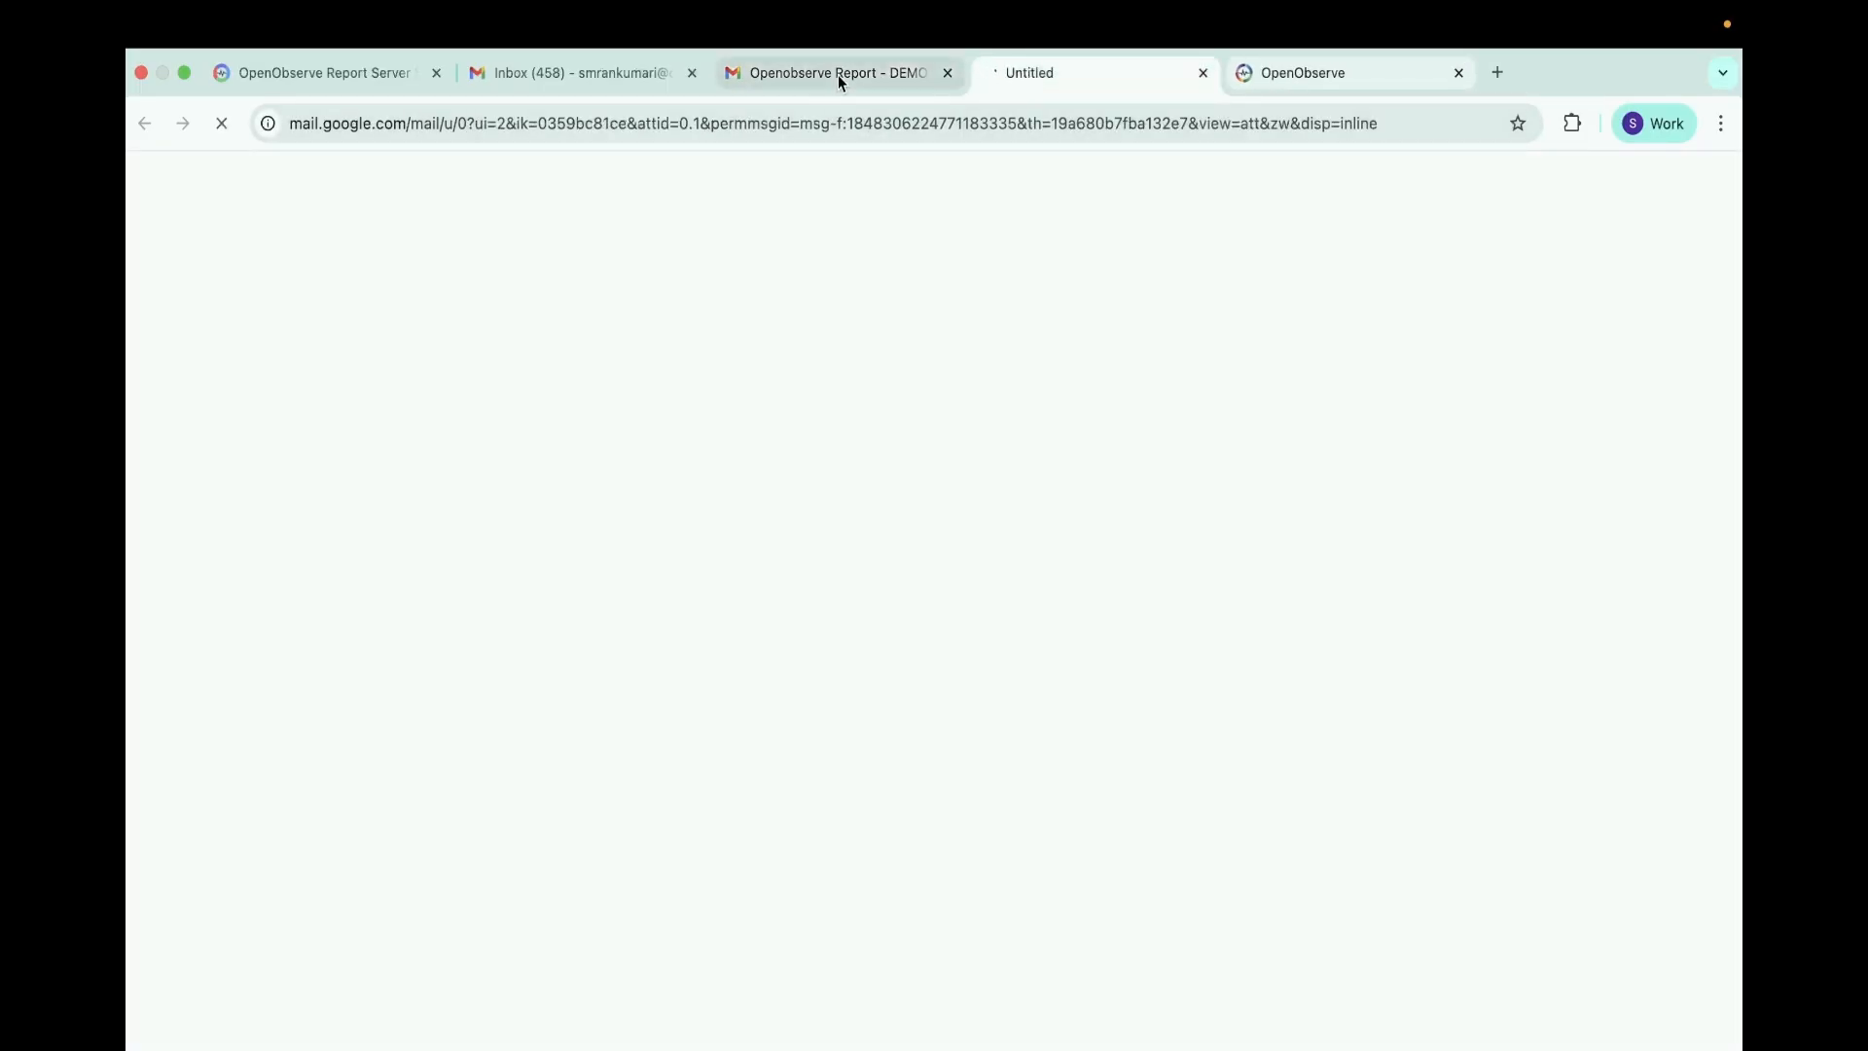